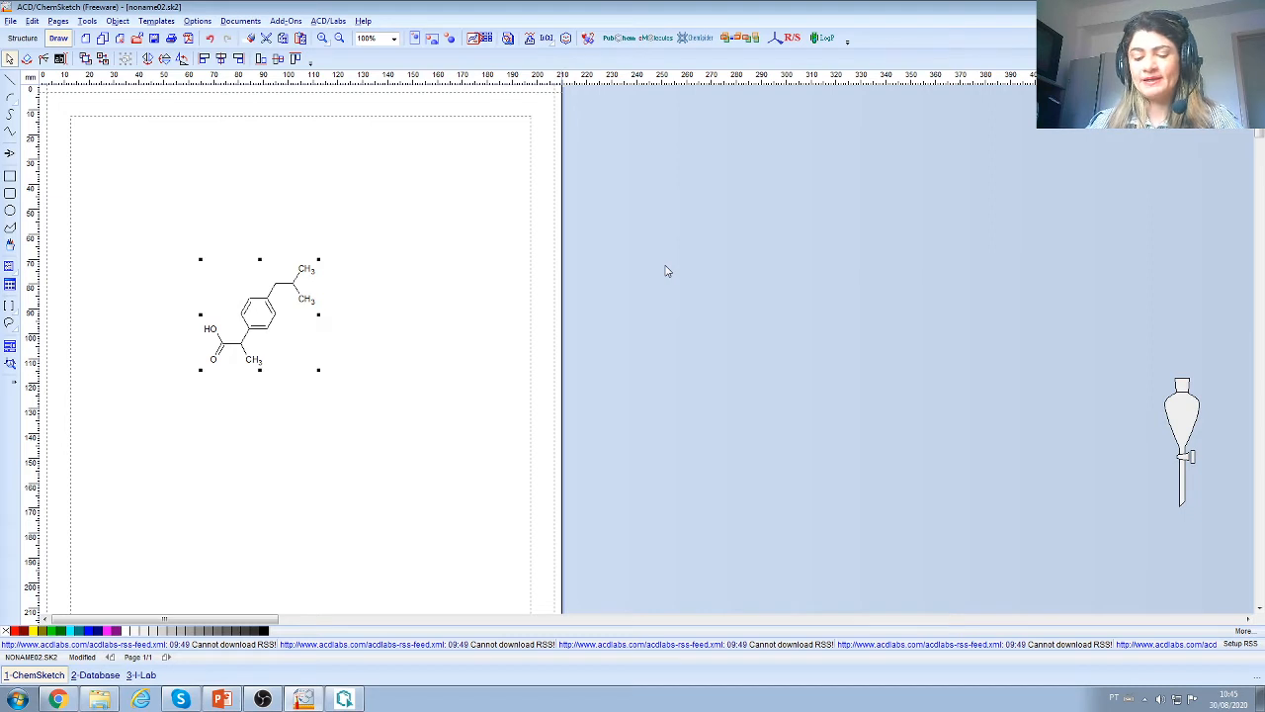
# Step: Undo the placement of the existing molecule and draw a six-membered carbon ring near the page's upper-left corner
pyautogui.hotkey('ctrl', 'z')
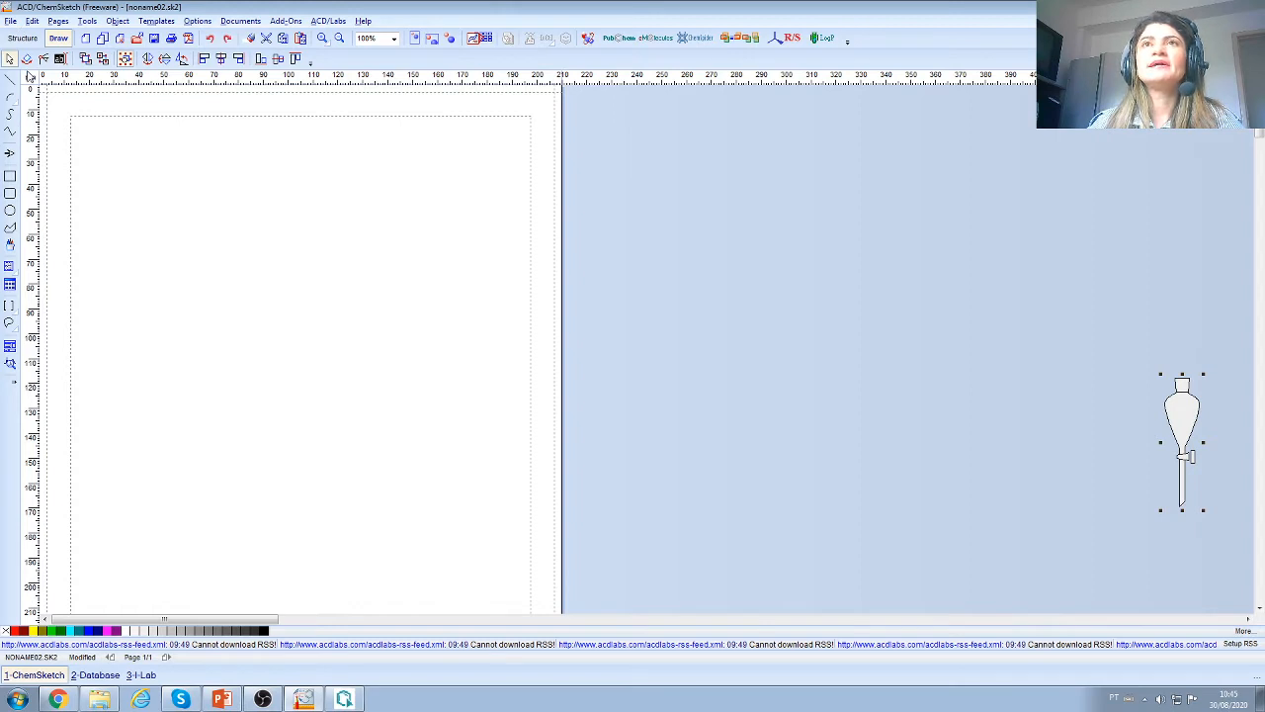
pyautogui.click(23, 39)
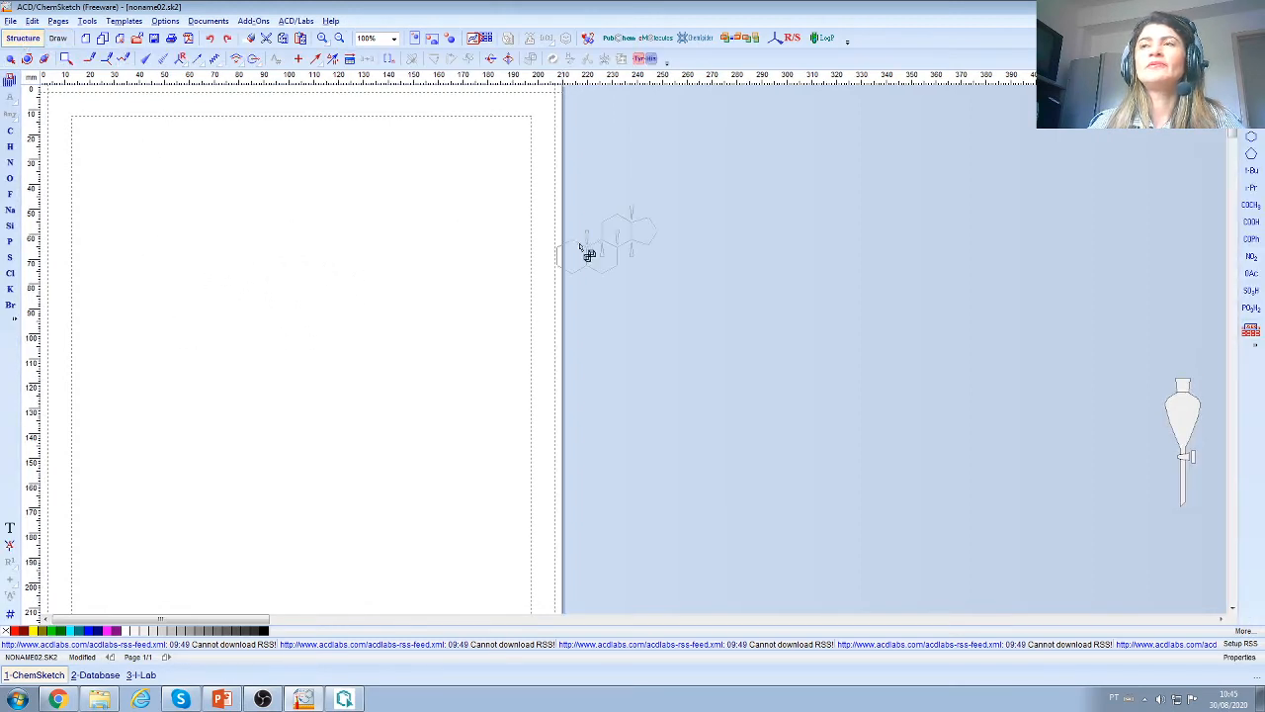
pyautogui.click(11, 135)
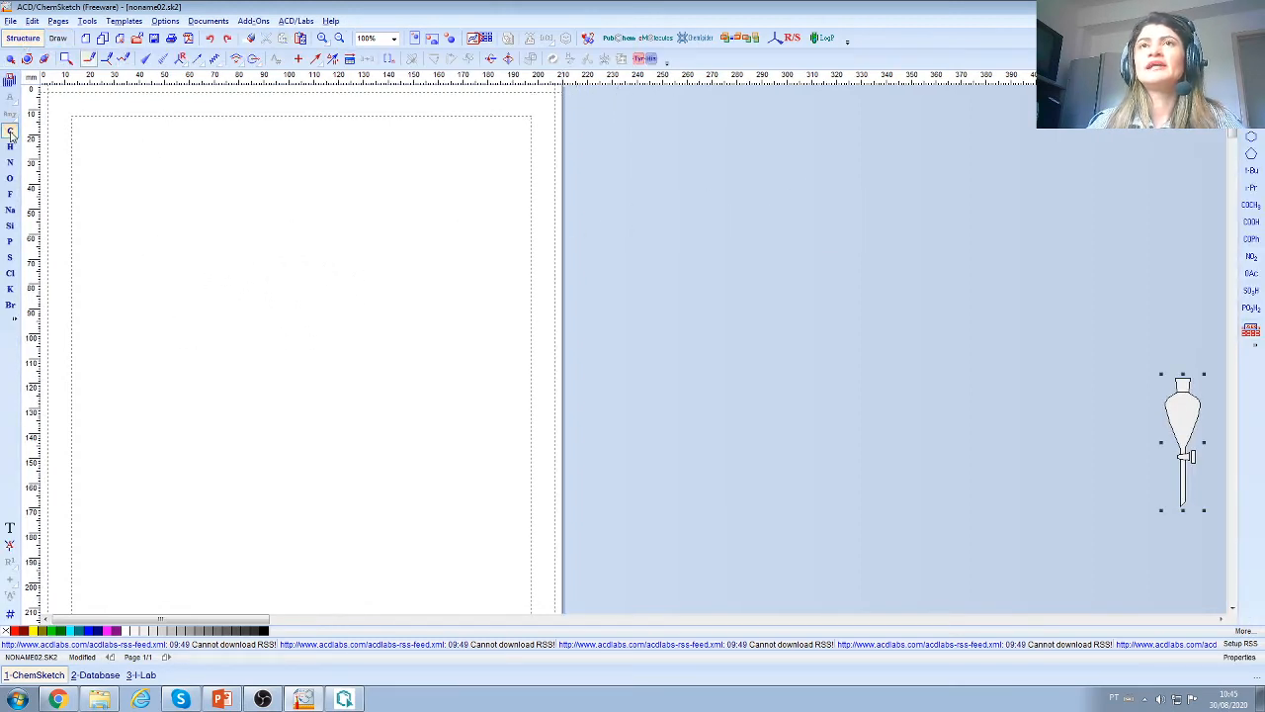
pyautogui.click(113, 175)
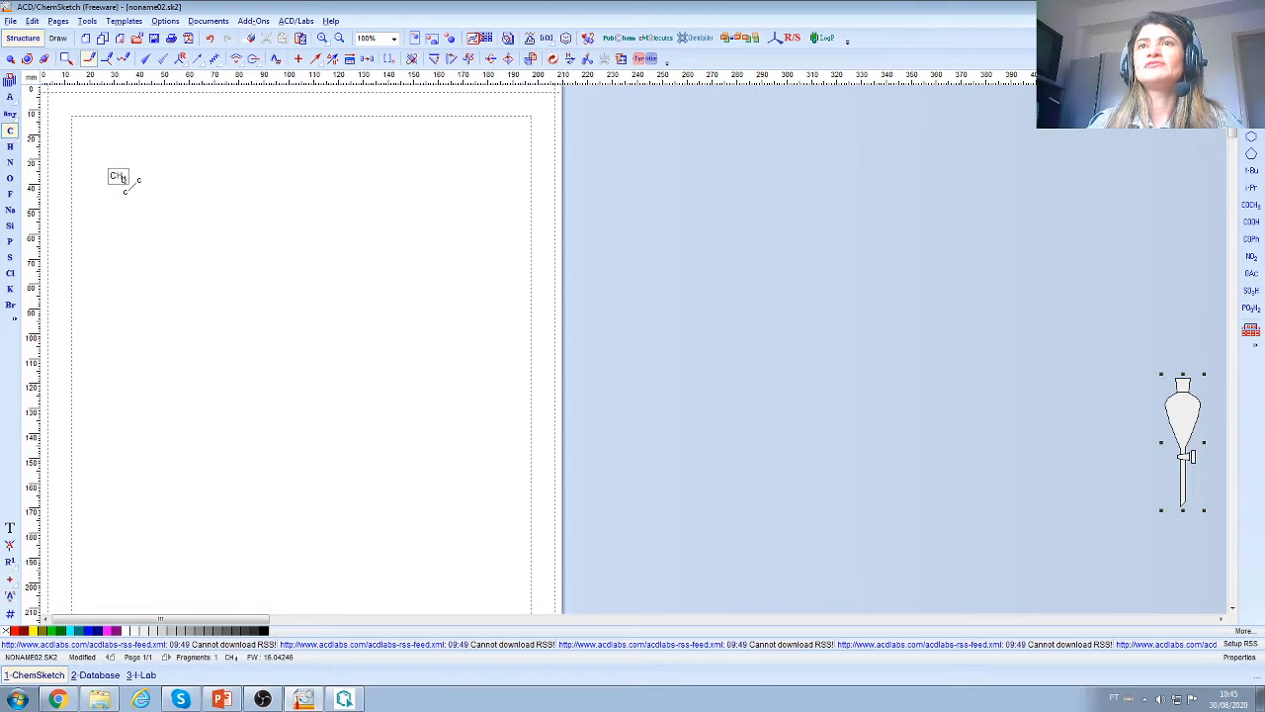
pyautogui.click(122, 178)
pyautogui.click(135, 178)
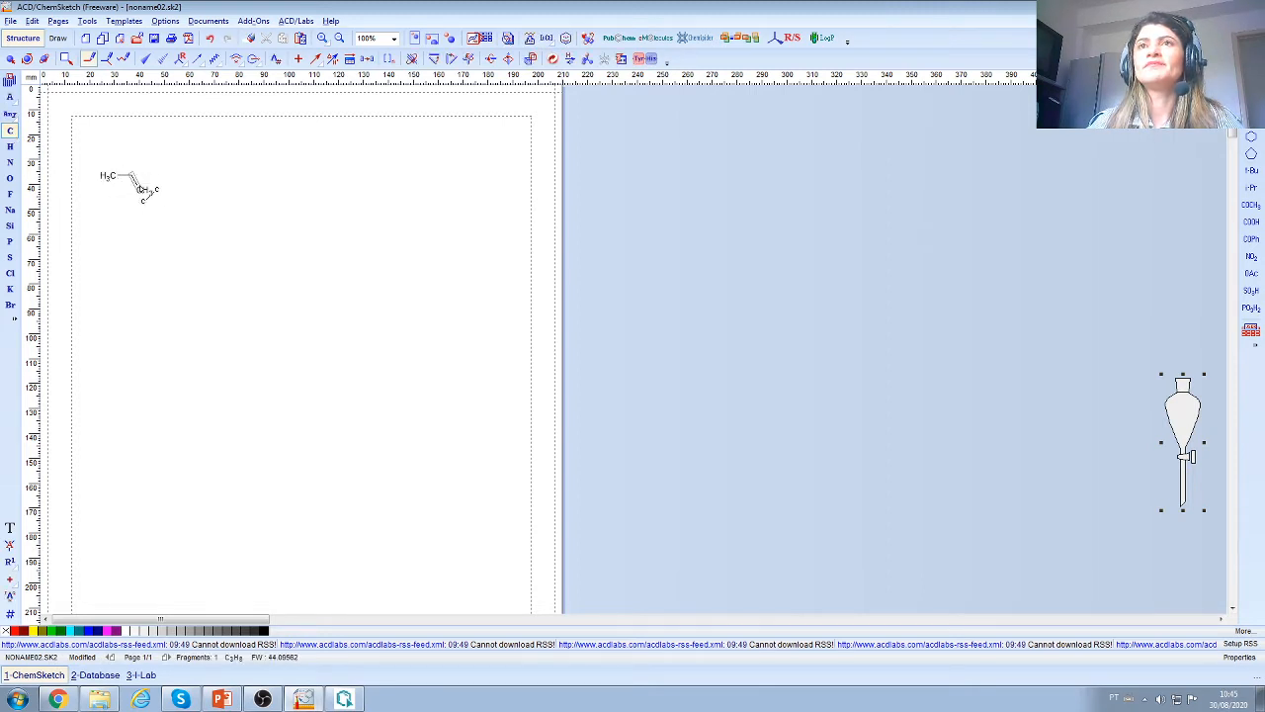
pyautogui.click(146, 192)
pyautogui.click(128, 205)
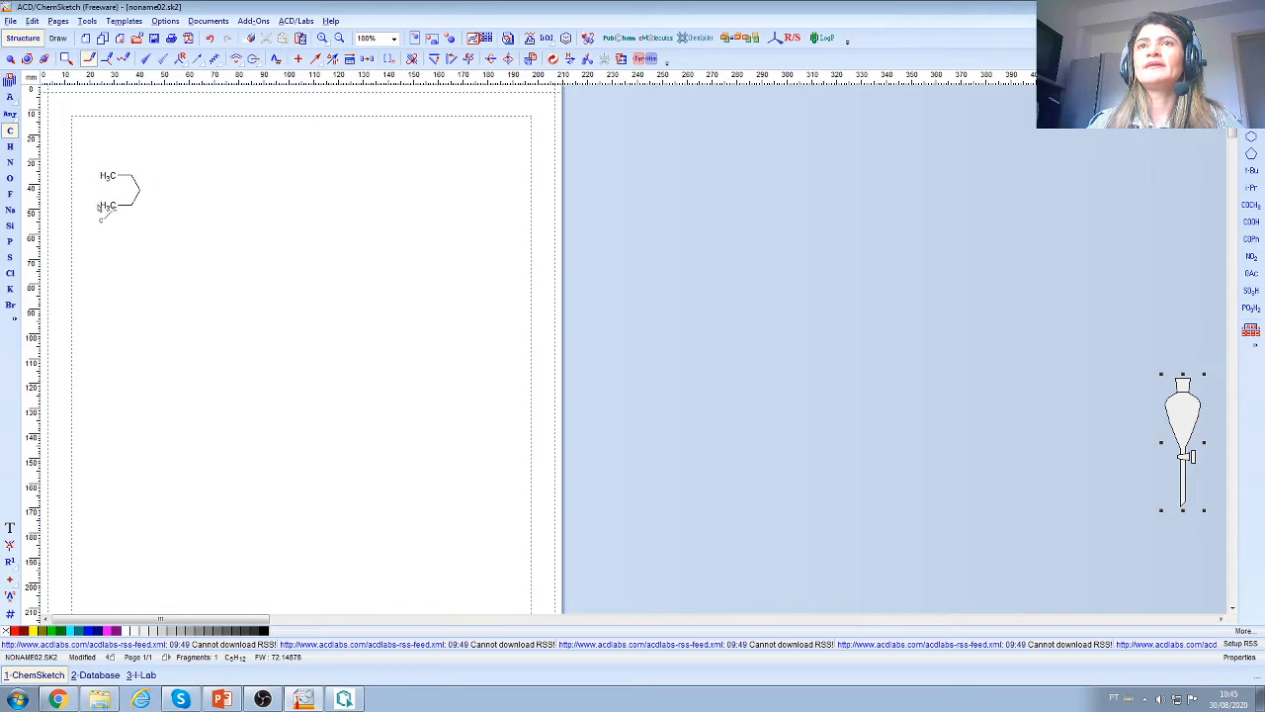
pyautogui.click(105, 209)
pyautogui.click(103, 195)
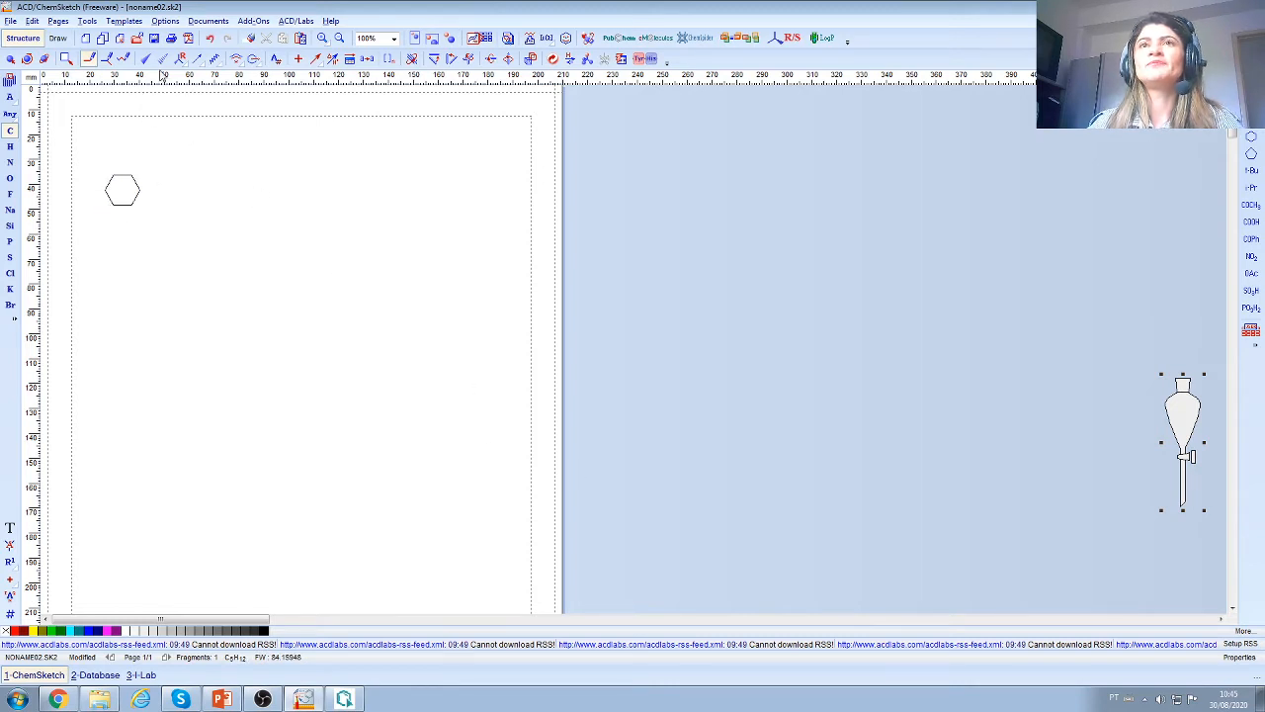
# Step: Attach a carbon substituent to the ring's right vertex and replace it with oxygen
pyautogui.click(138, 191)
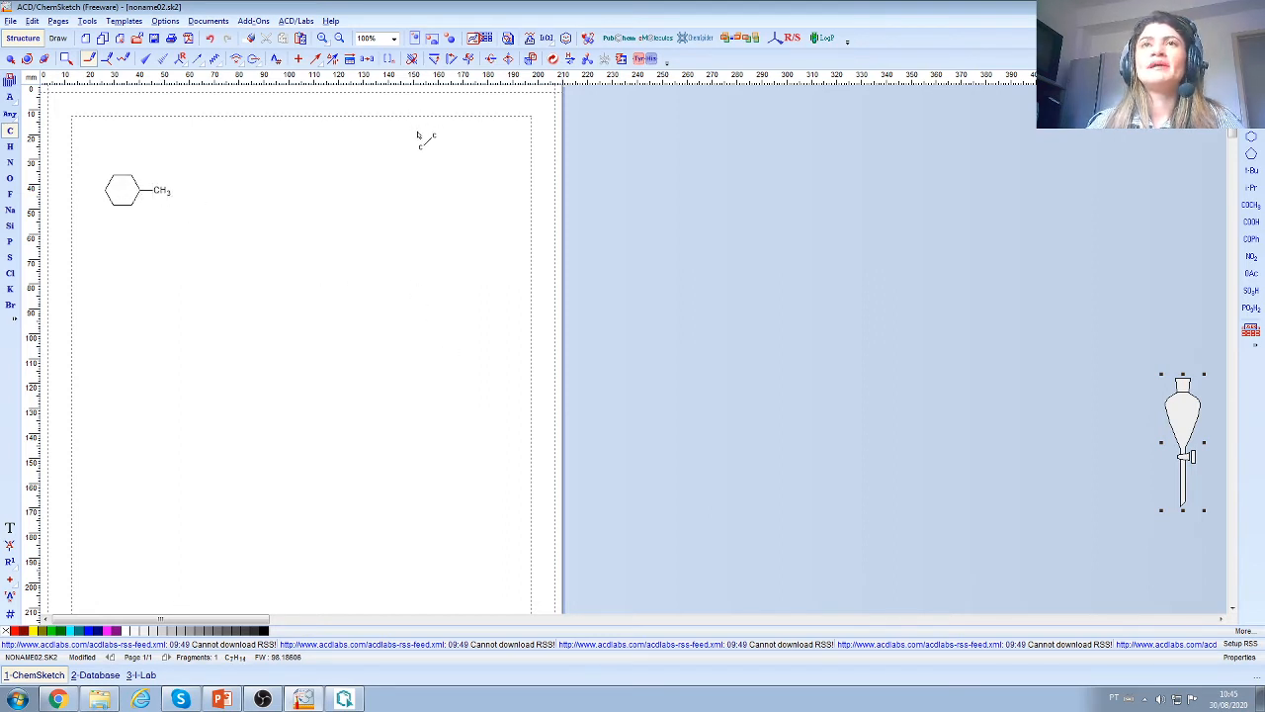
pyautogui.click(10, 179)
pyautogui.click(161, 191)
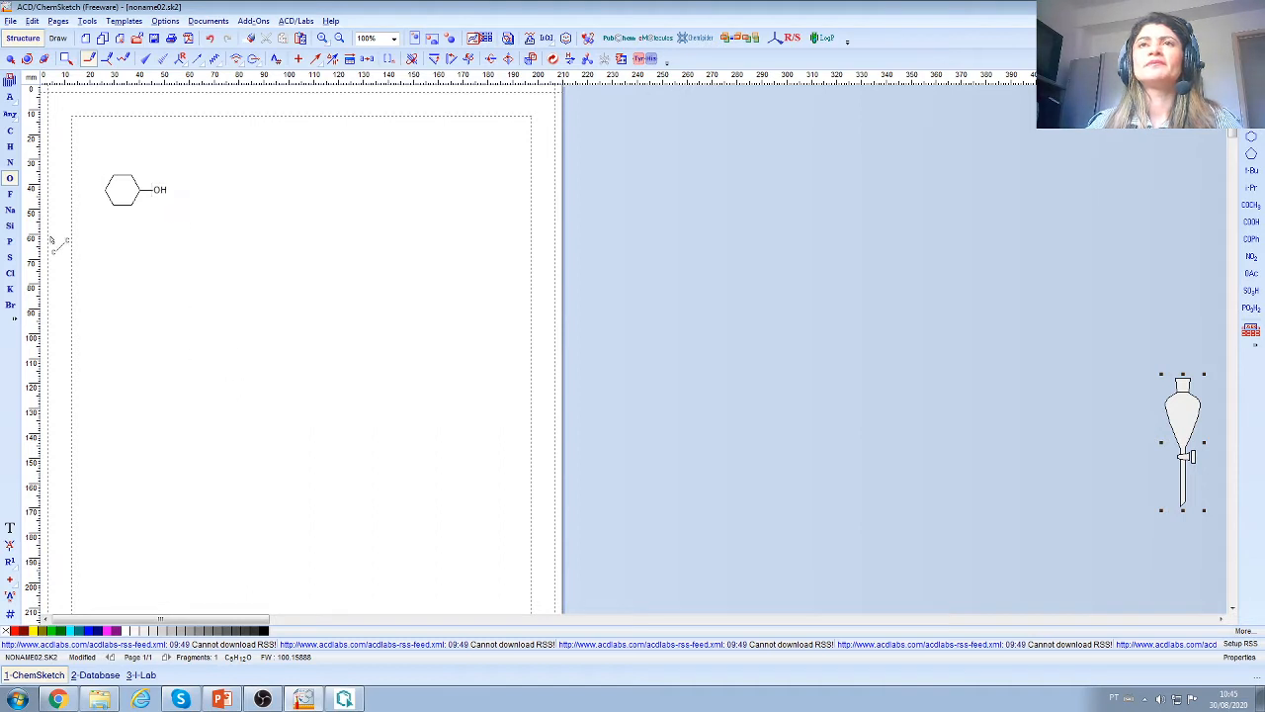
# Step: Change the hydroxyl oxygen back to carbon and extend the side chain by two more carbons
pyautogui.click(10, 130)
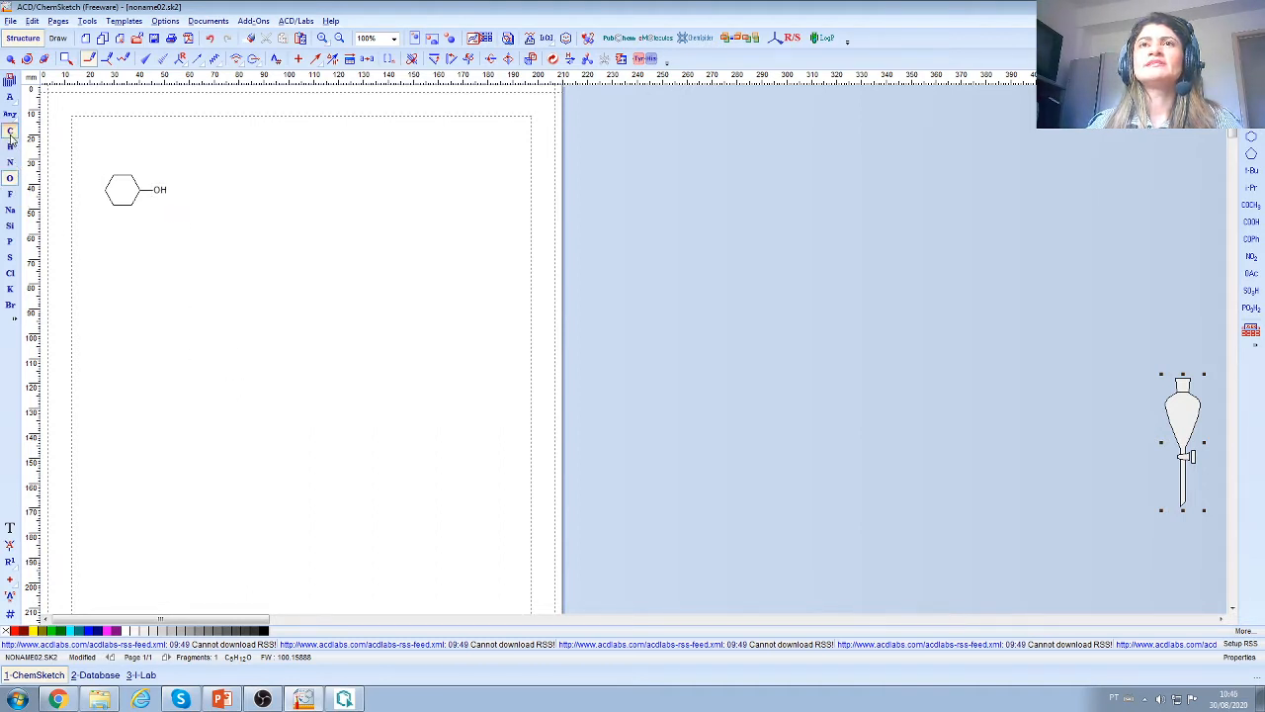
pyautogui.click(162, 190)
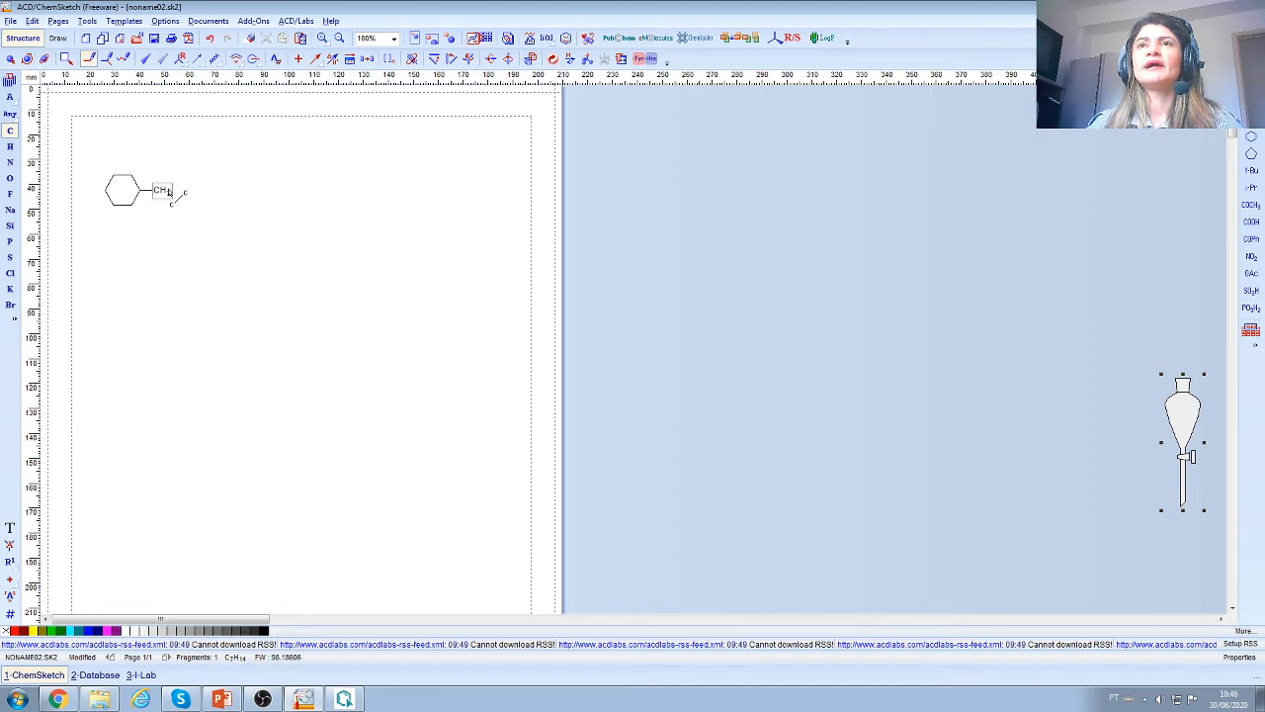
pyautogui.click(162, 194)
pyautogui.click(172, 209)
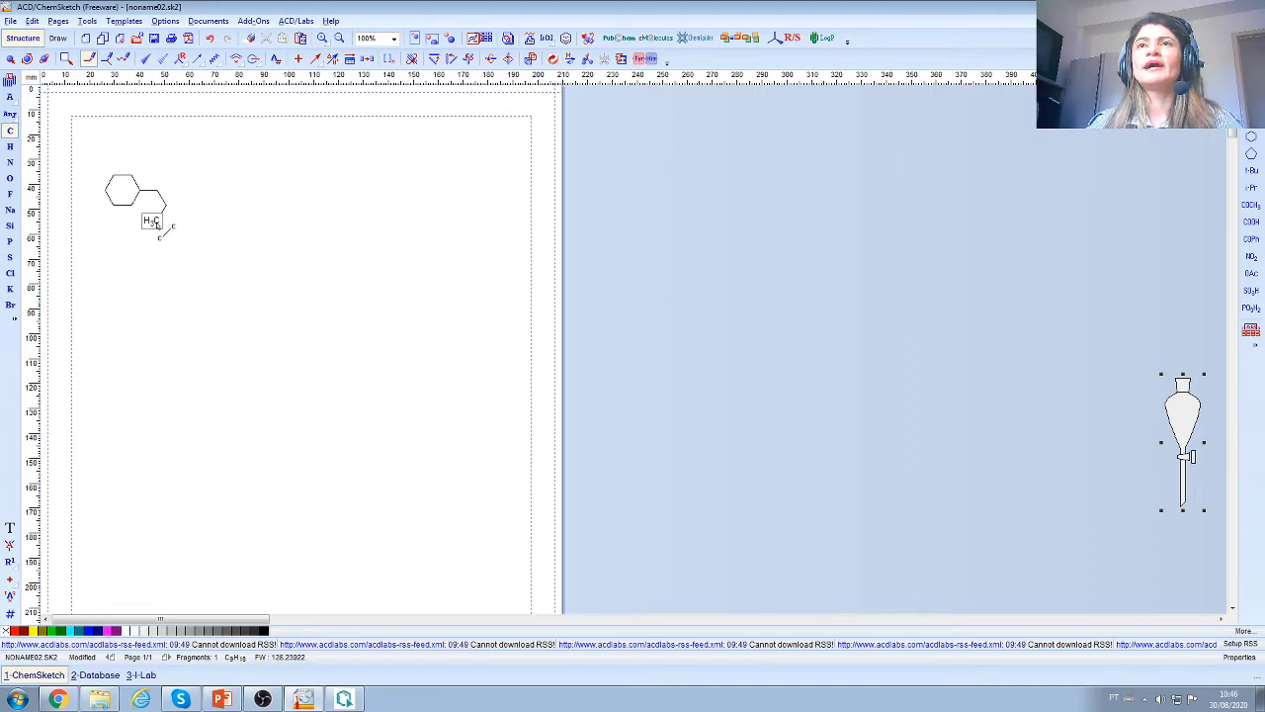
# Step: Replace the side-chain atom attached directly to the ring with oxygen
pyautogui.click(10, 179)
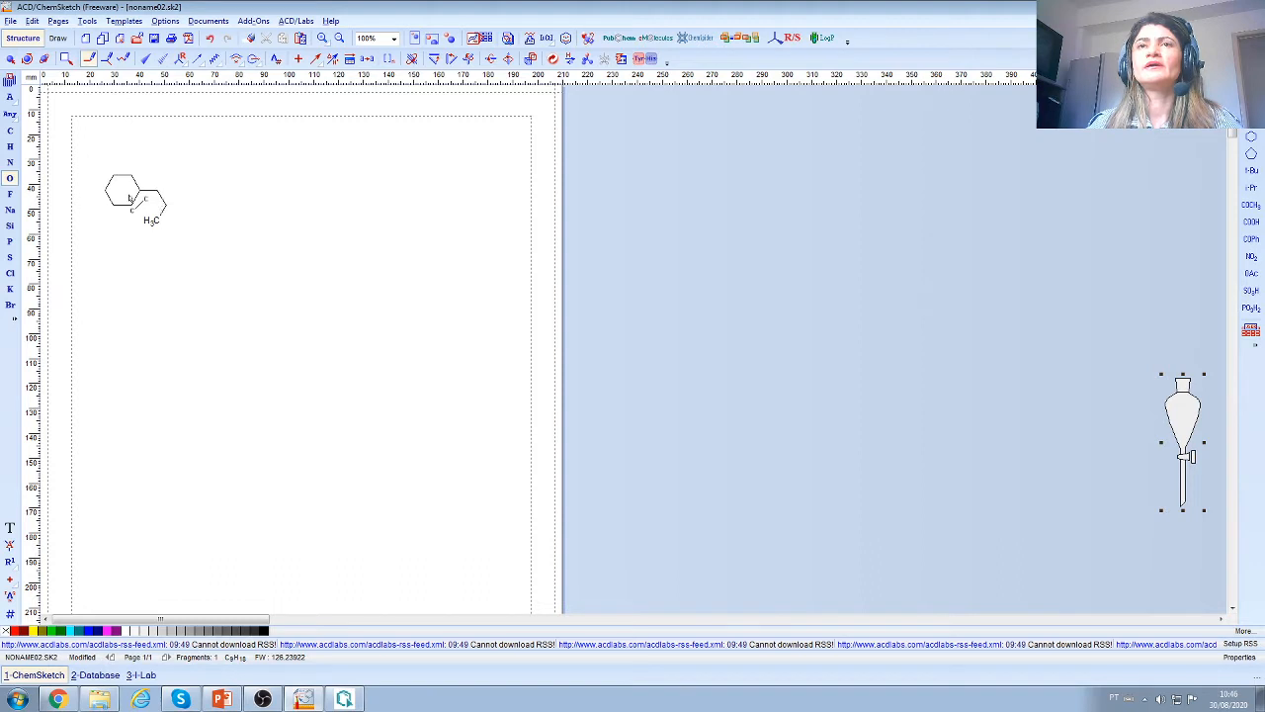
pyautogui.click(10, 179)
pyautogui.click(161, 191)
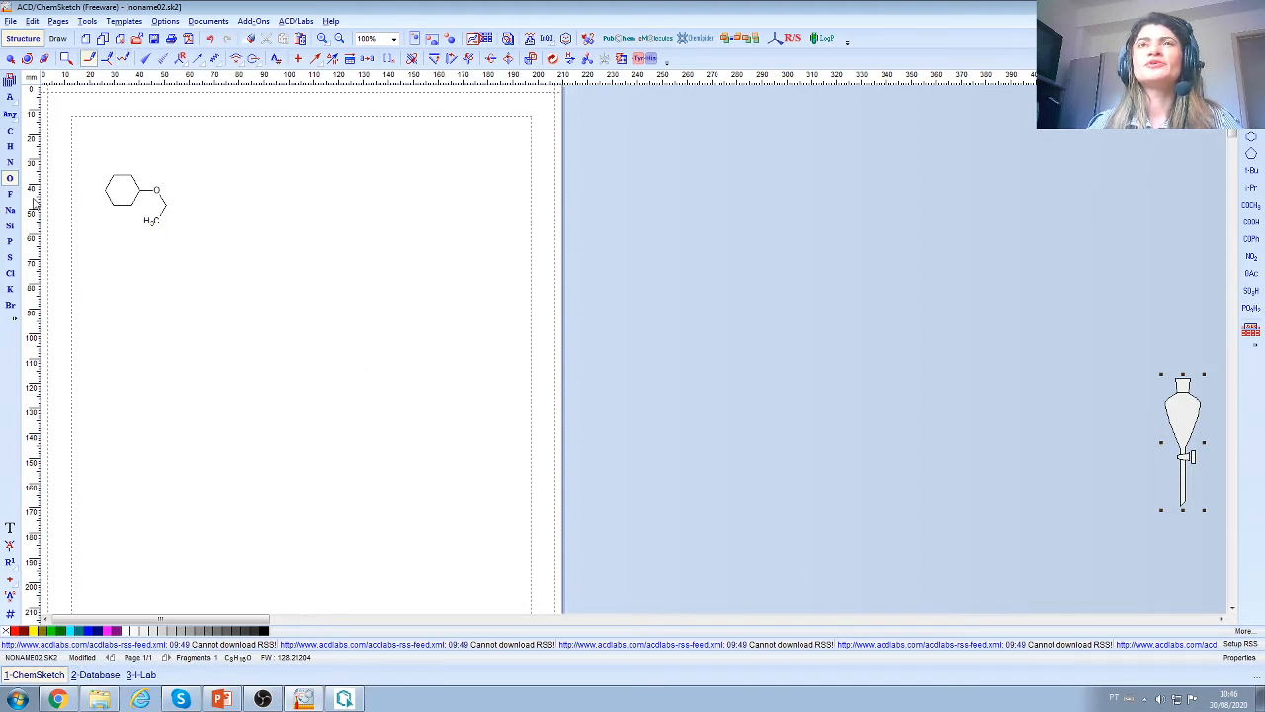
# Step: Branch a methyl group off the chain carbon next to the oxygen and replace that methyl with fluorine
pyautogui.click(10, 129)
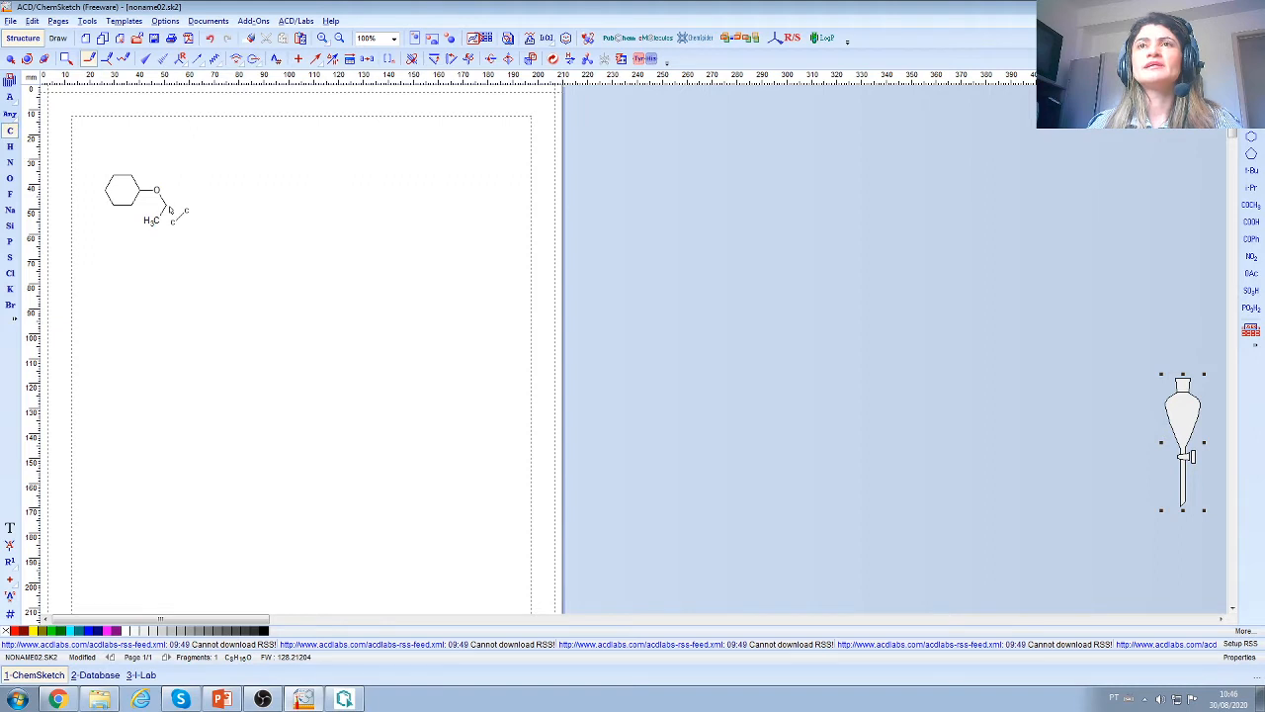
pyautogui.click(167, 209)
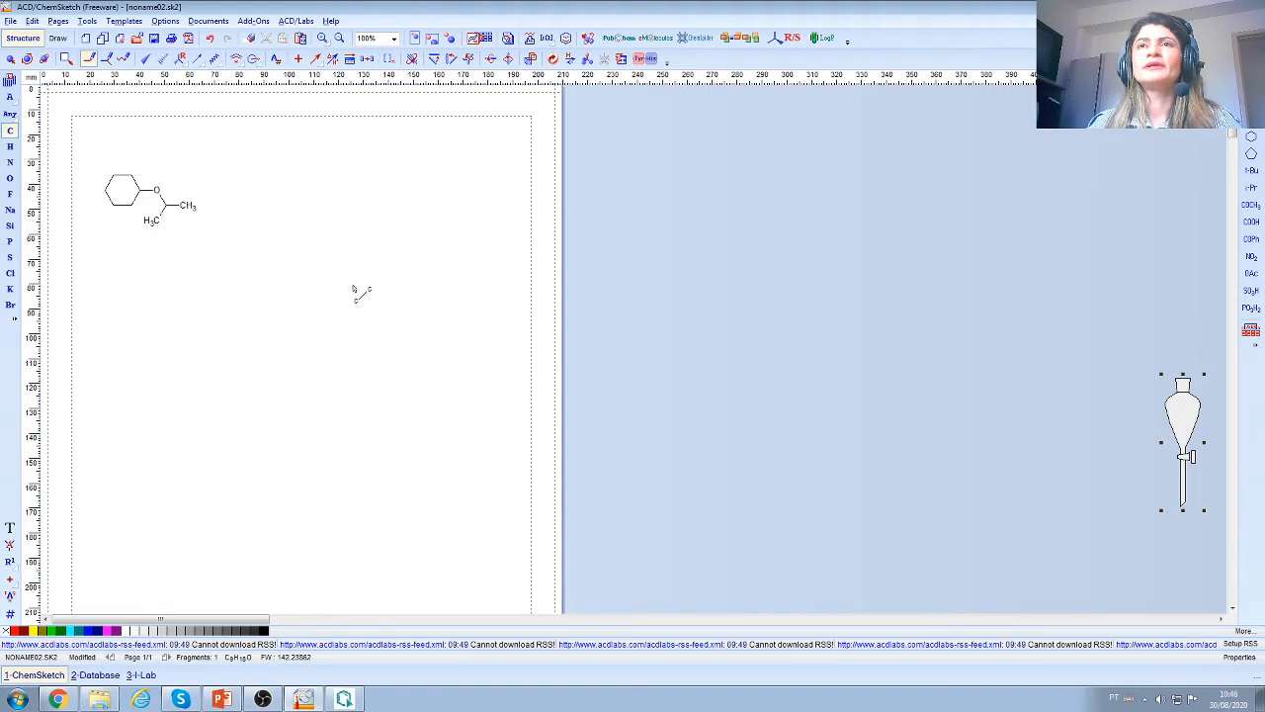
pyautogui.click(10, 194)
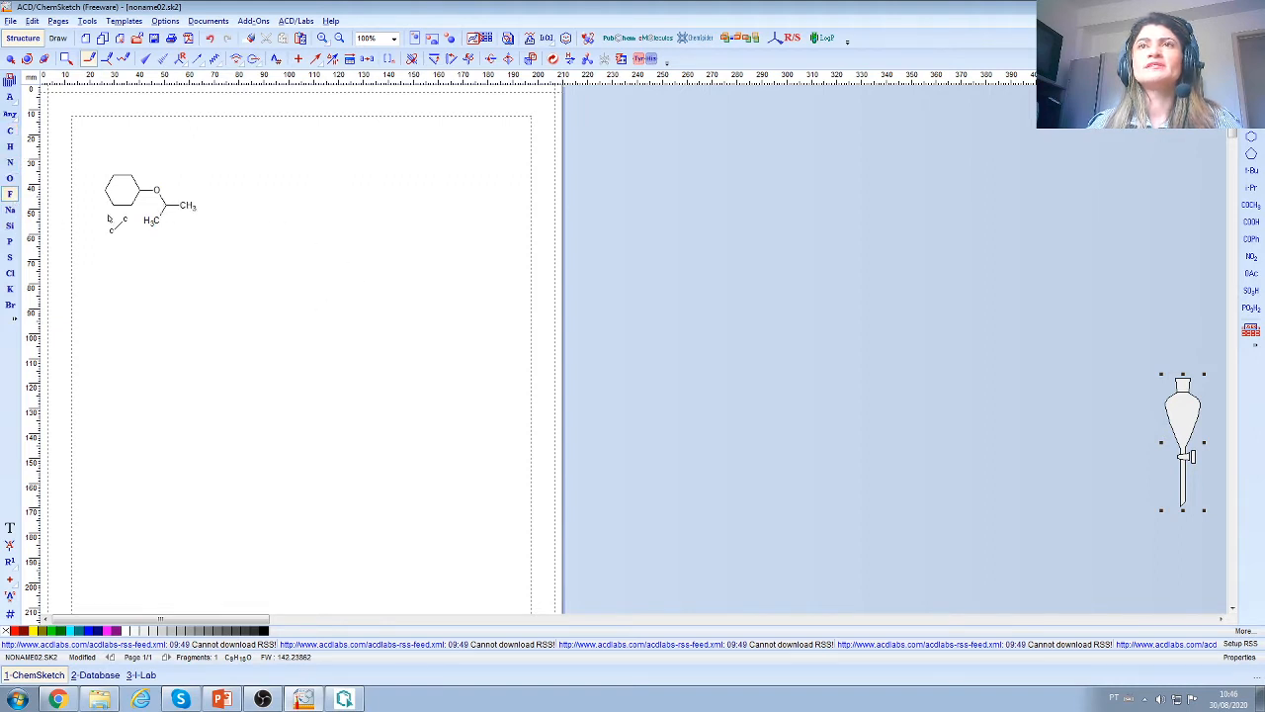
pyautogui.click(193, 209)
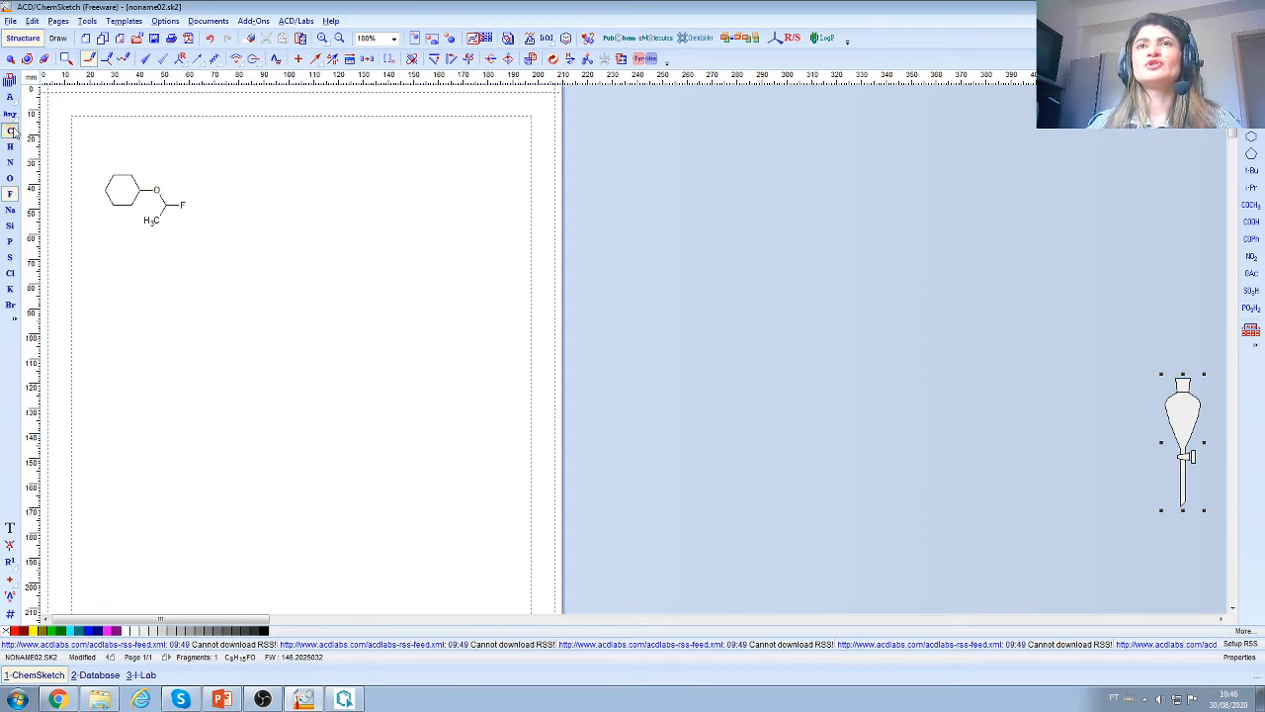
# Step: Turn the ring's upper-left bond into a double bond and delete the terminal methyl group from the side chain
pyautogui.click(10, 130)
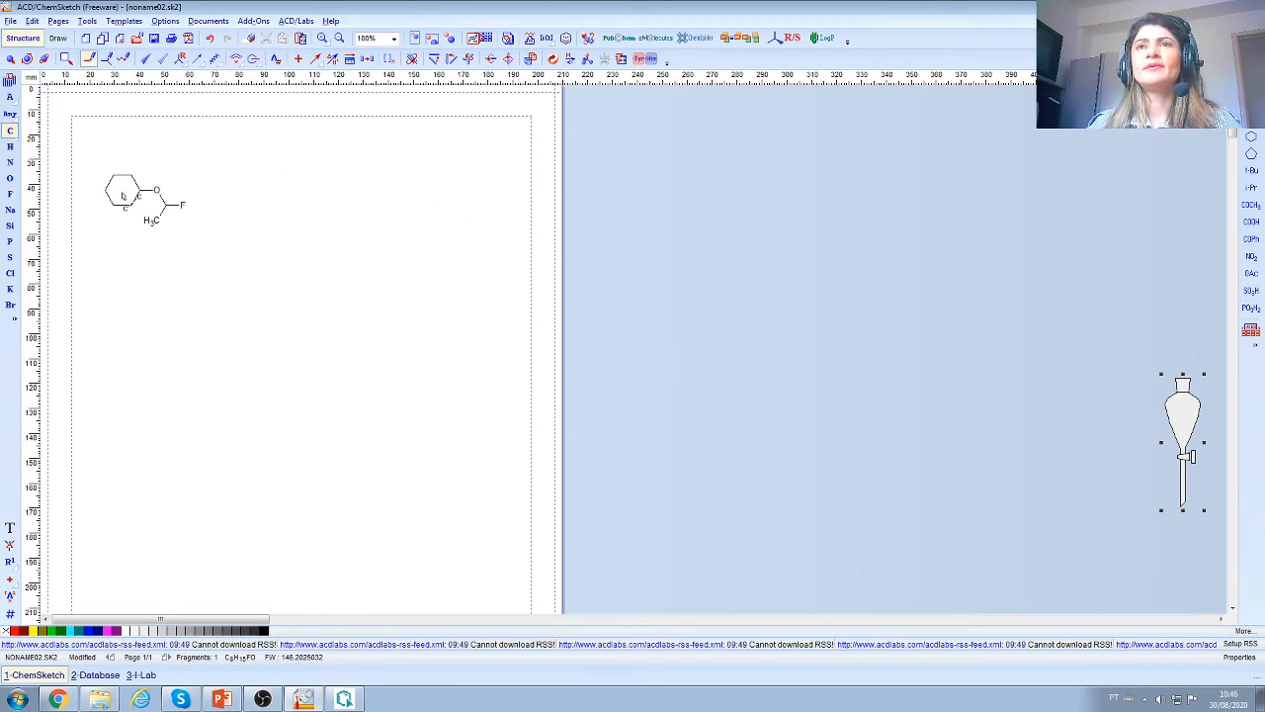
pyautogui.click(111, 184)
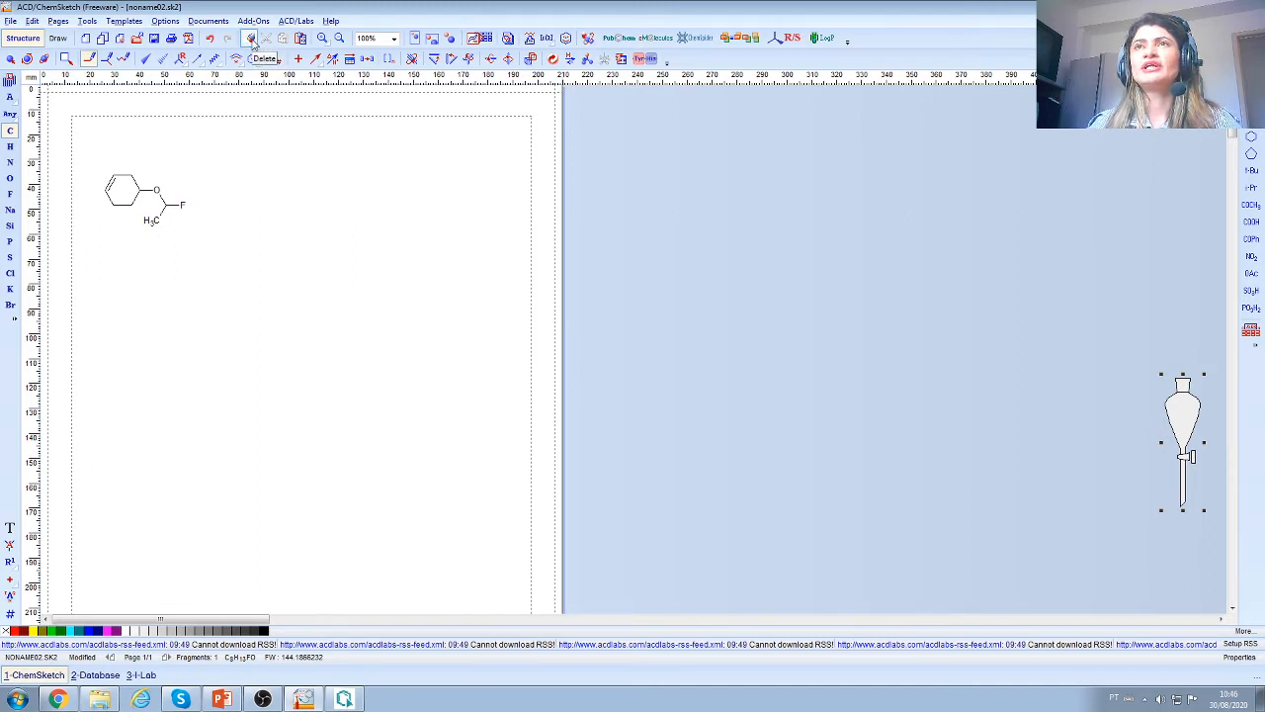
pyautogui.click(251, 37)
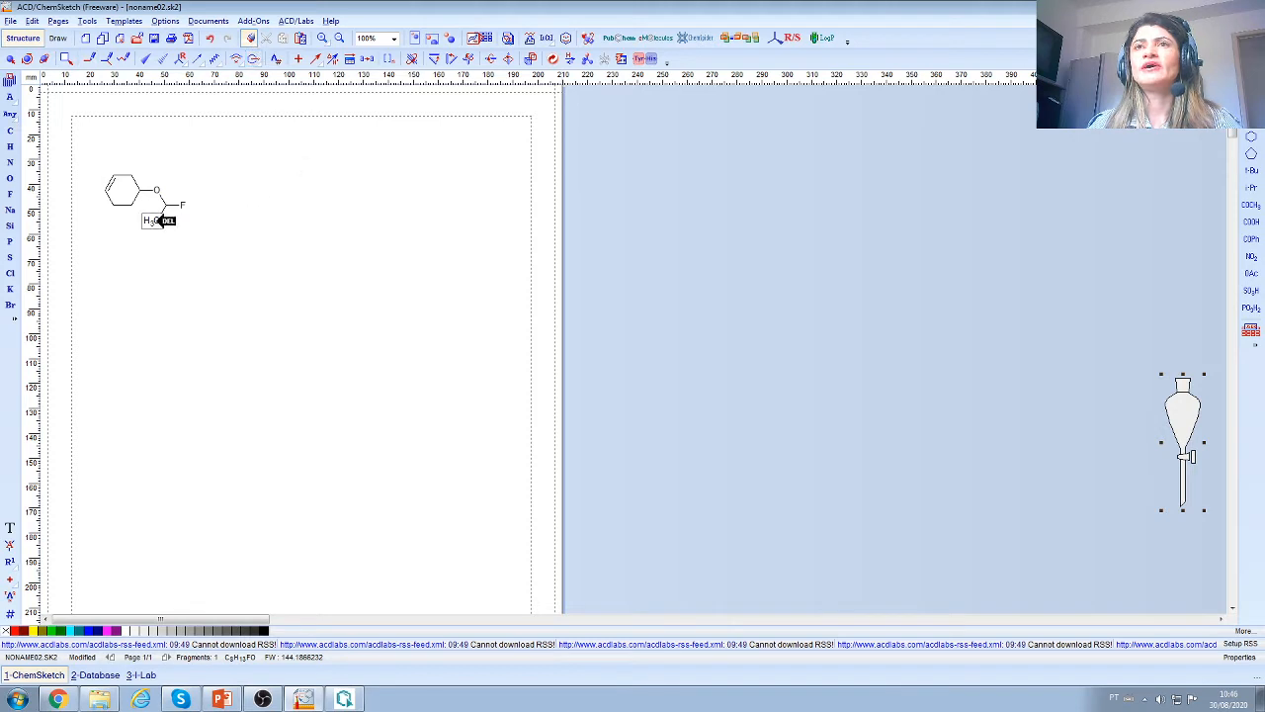
pyautogui.click(156, 221)
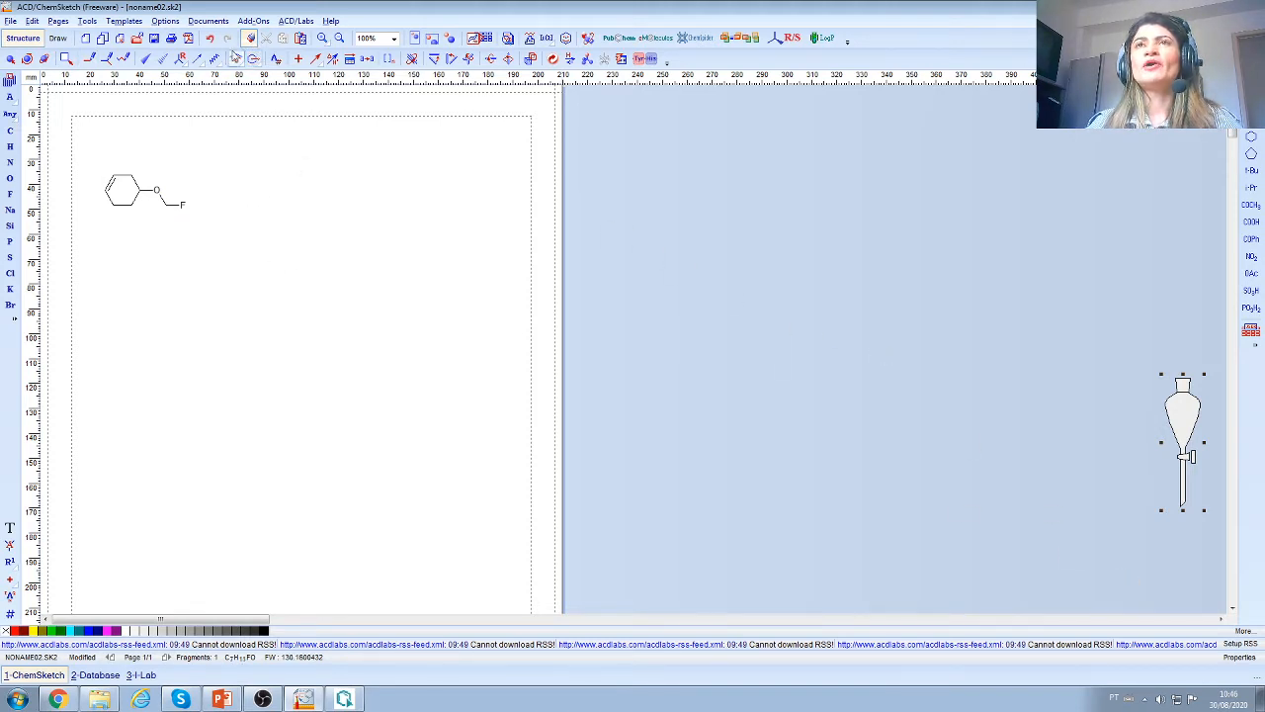
# Step: Make the bond to fluorine a solid stereo wedge and the ring–oxygen bond a dashed stereo bond
pyautogui.click(146, 59)
pyautogui.click(174, 205)
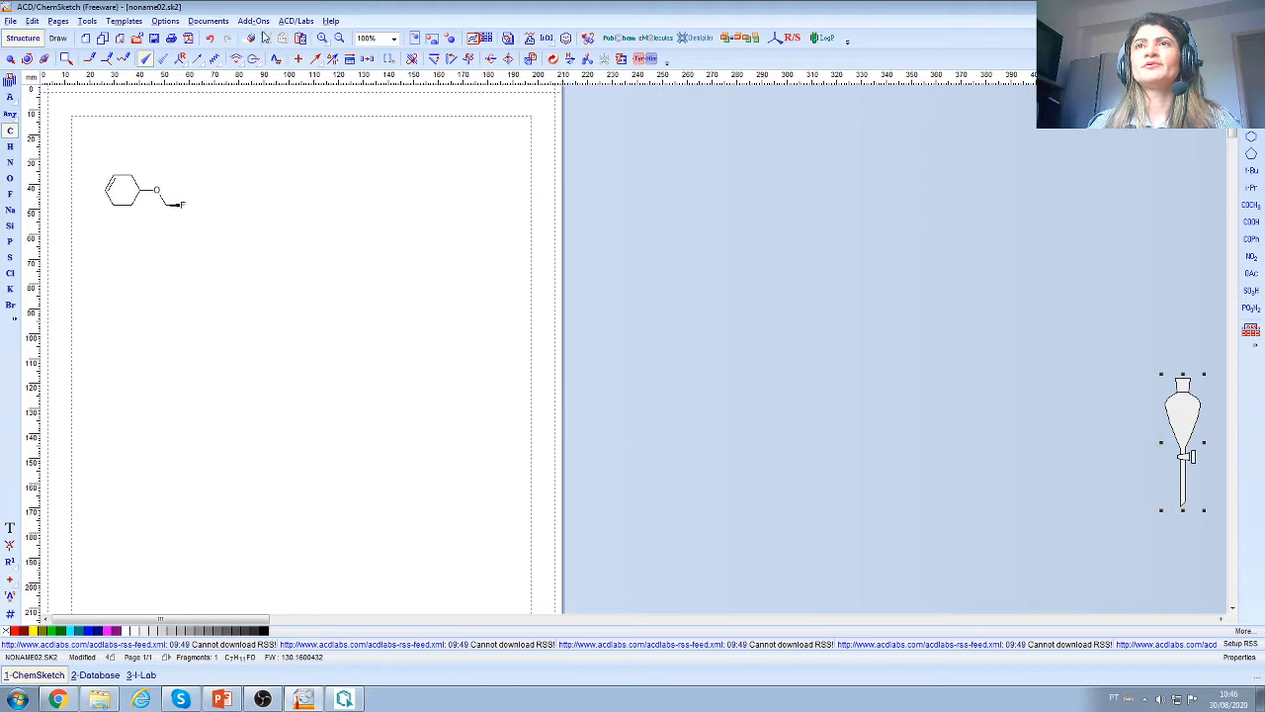
pyautogui.click(163, 58)
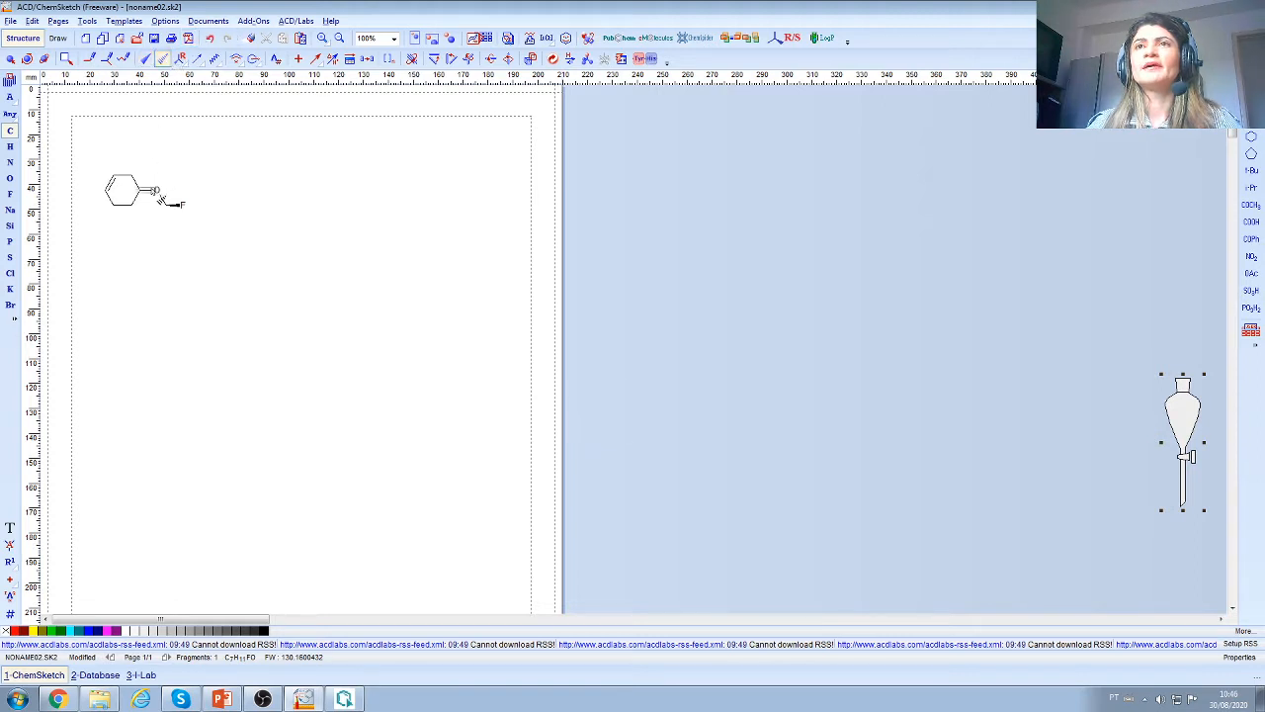
pyautogui.click(144, 190)
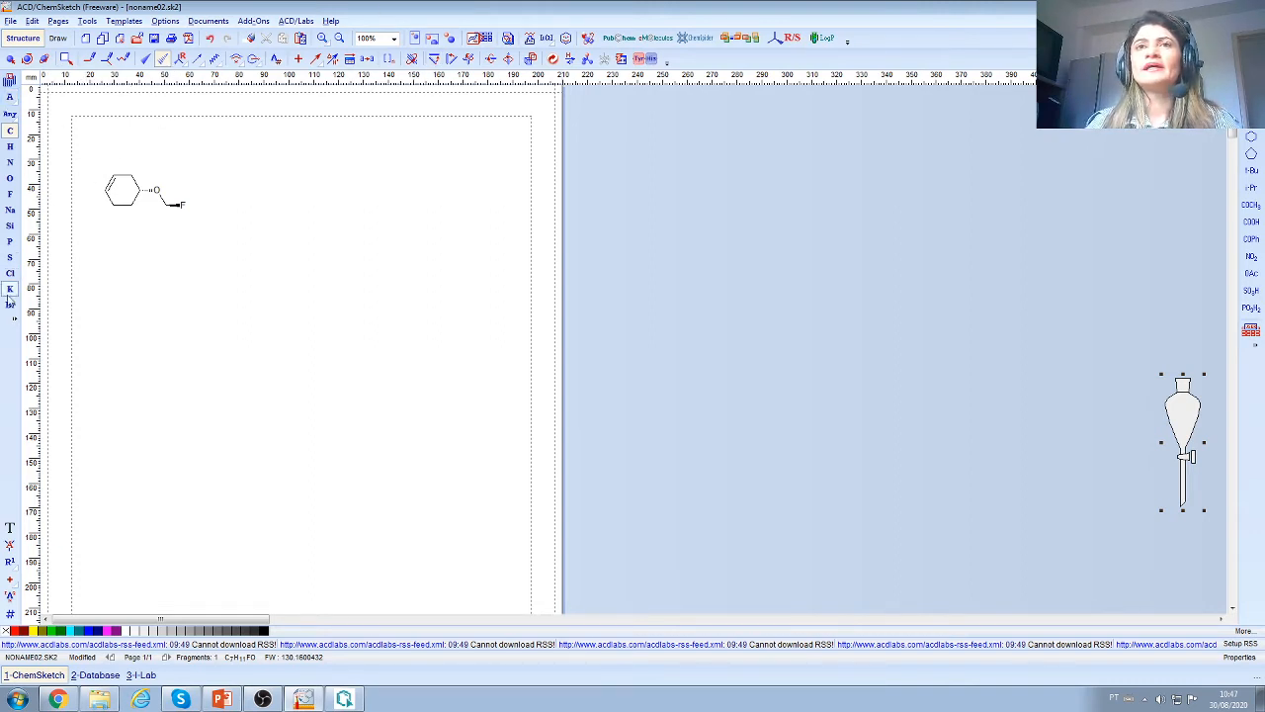
# Step: Add the text label "Molécula" below the molecule
pyautogui.click(10, 530)
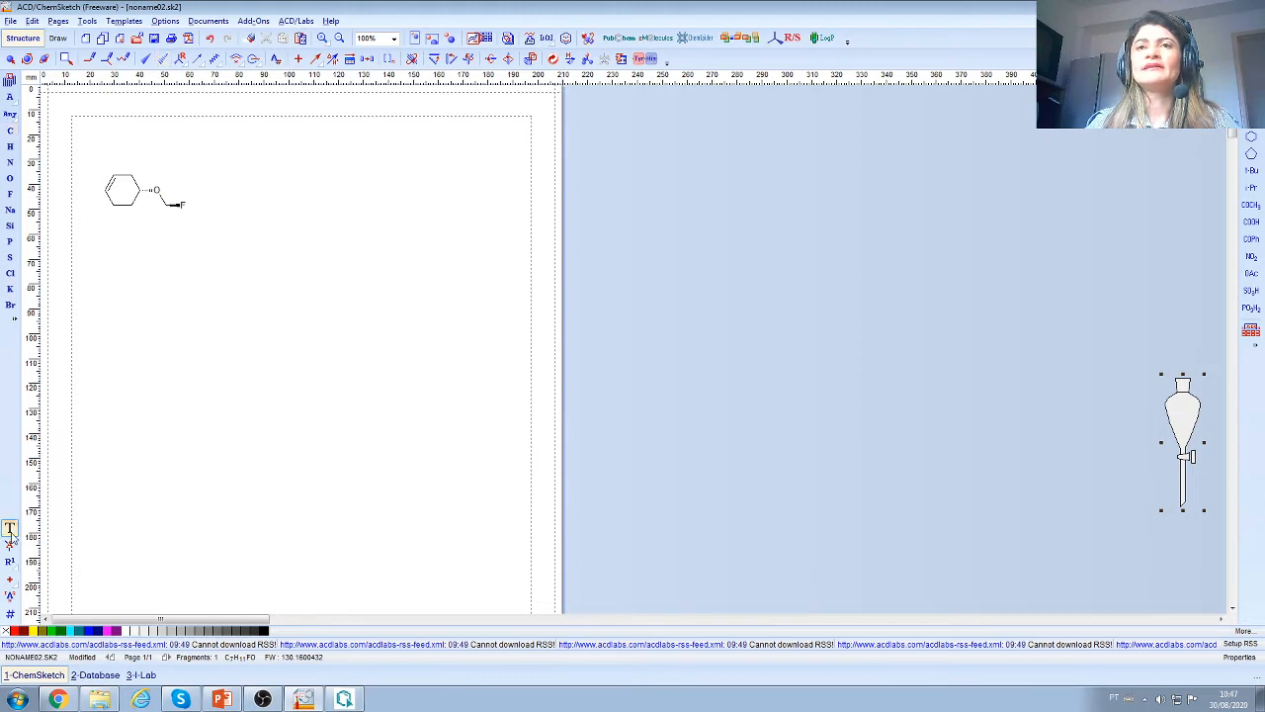
pyautogui.click(139, 249)
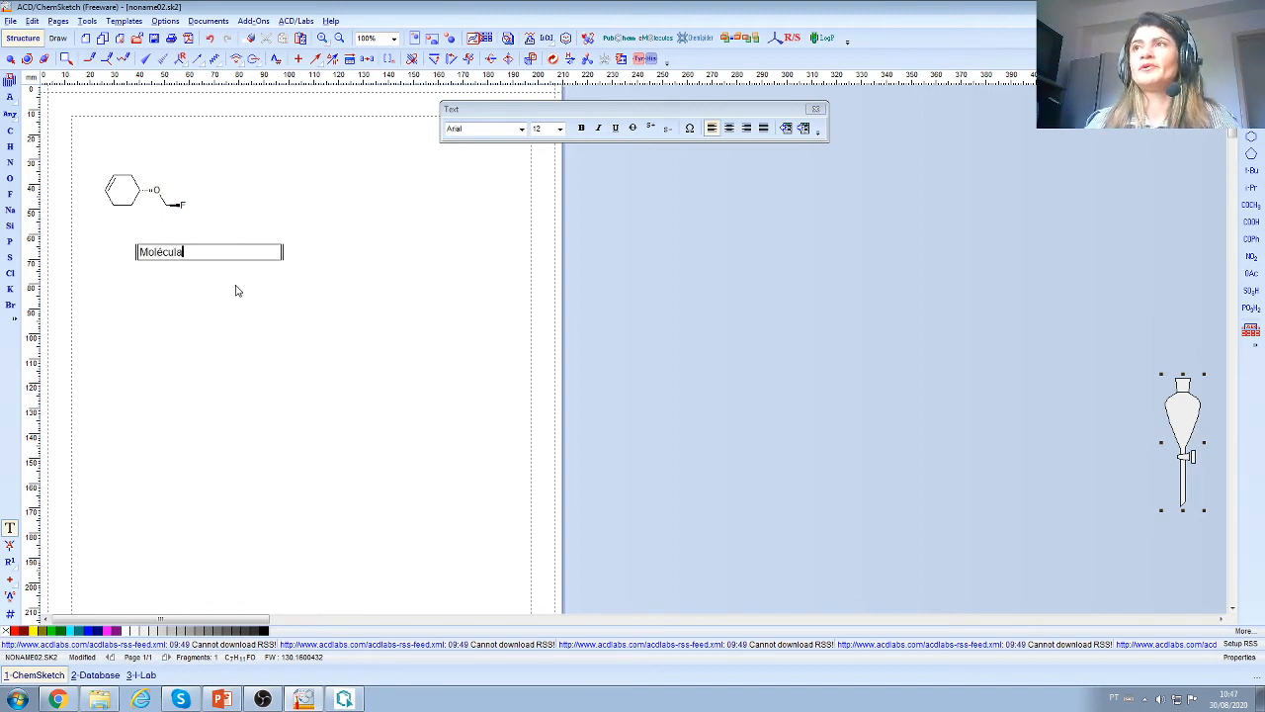
pyautogui.click(520, 128)
pyautogui.click(520, 133)
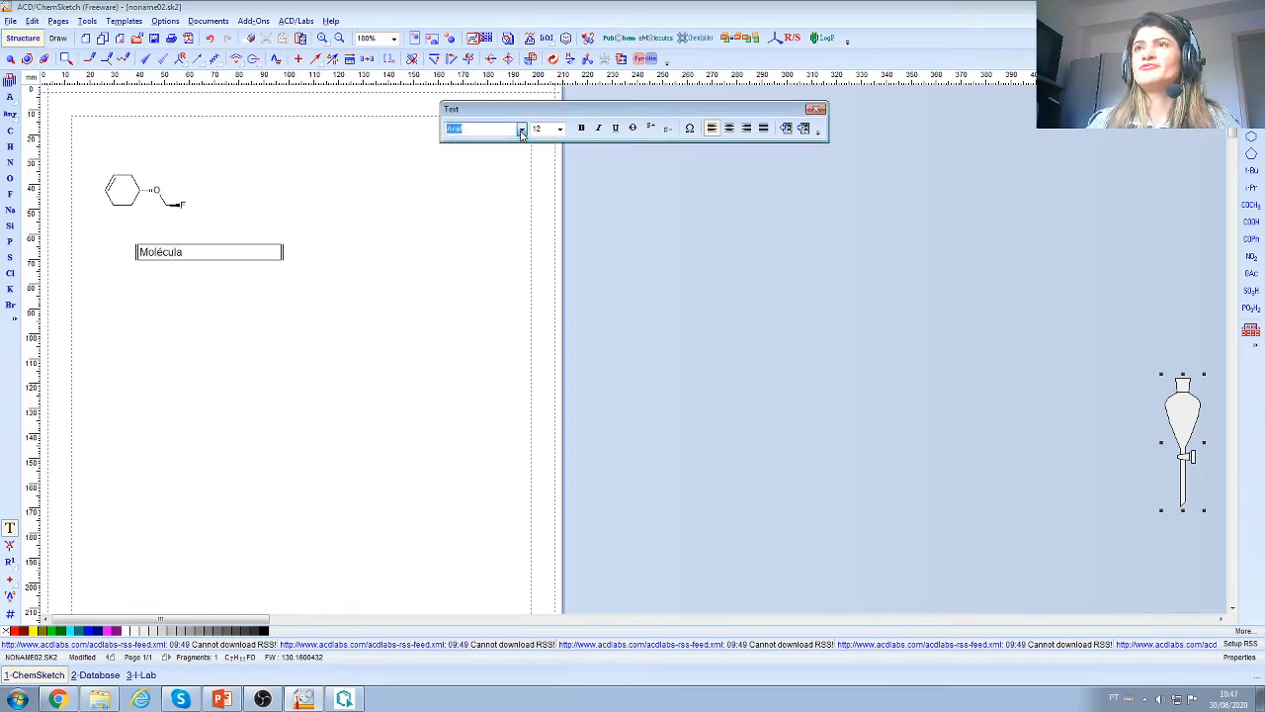
pyautogui.click(560, 129)
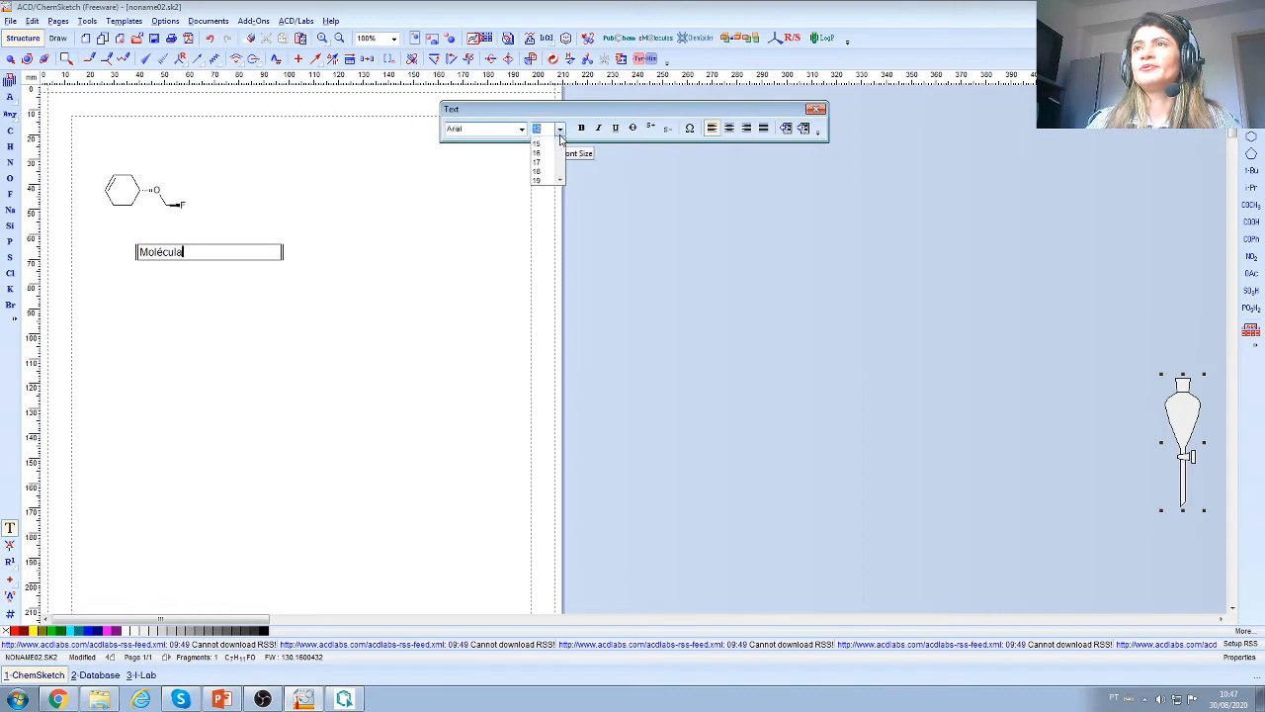
pyautogui.click(536, 178)
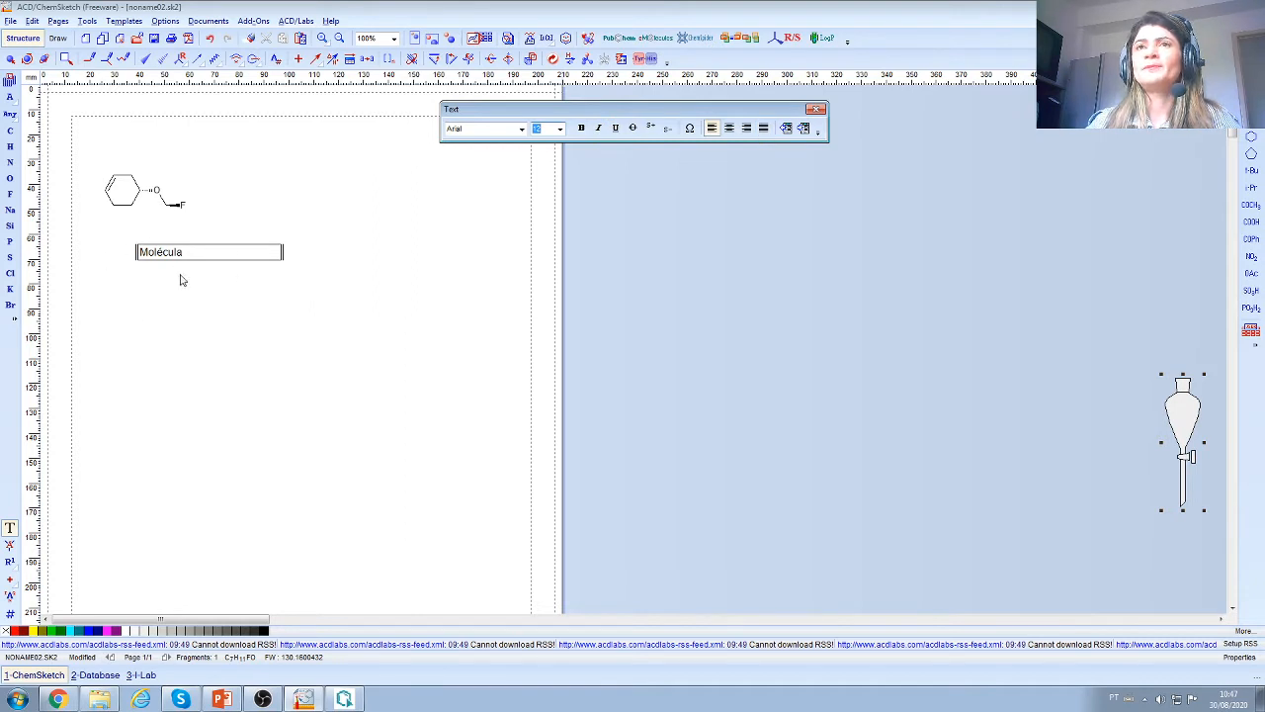
pyautogui.click(816, 108)
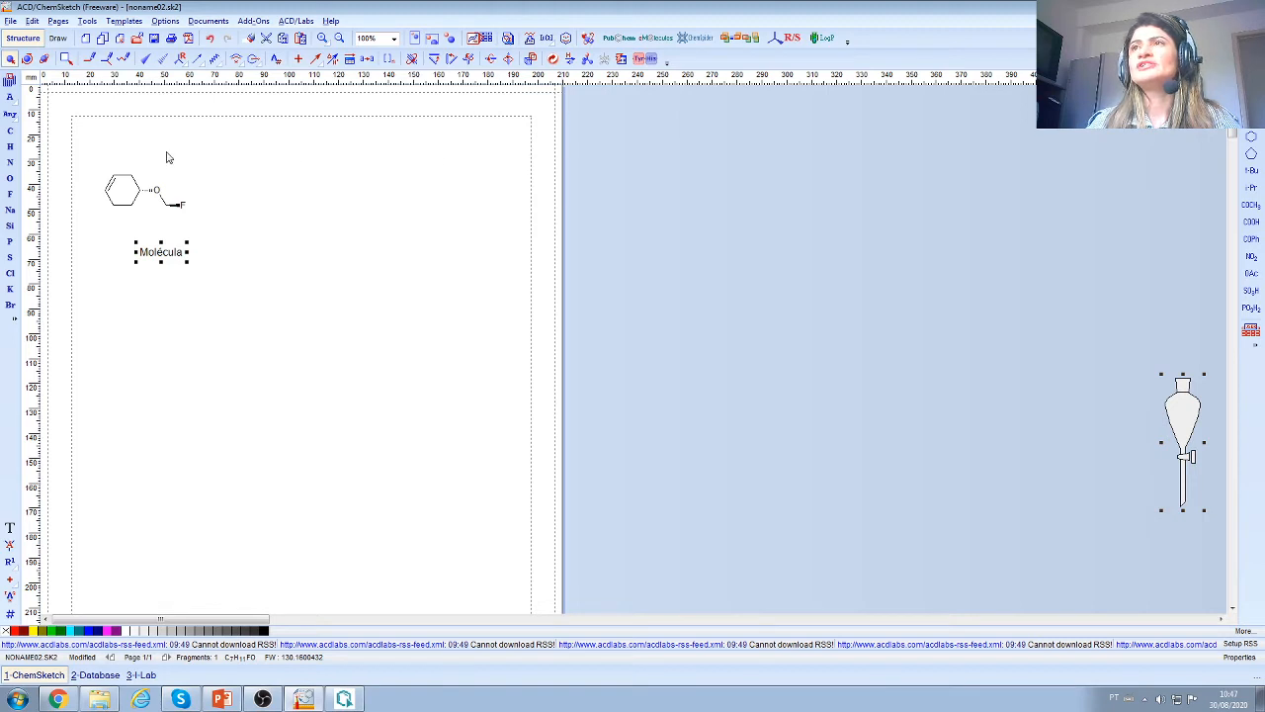
# Step: Select the molecule together with its "Molécula" label using the lasso and delete both
pyautogui.click(66, 59)
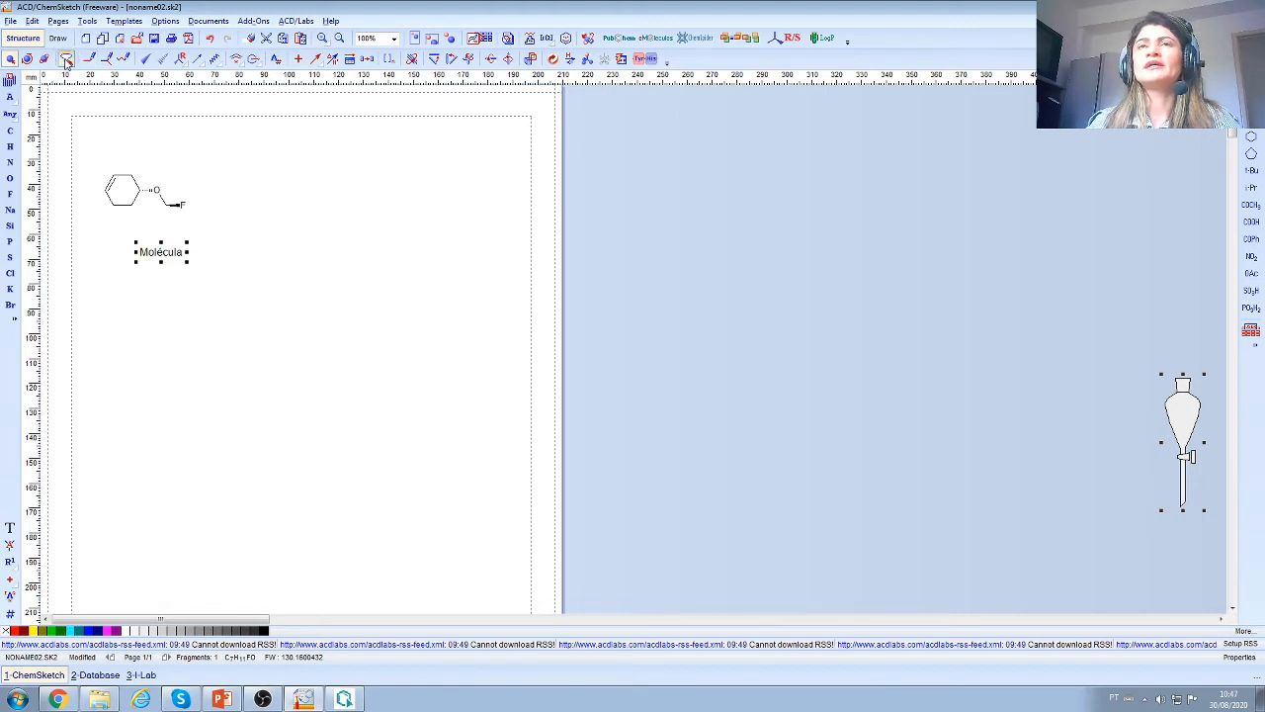
pyautogui.moveTo(94, 276)
pyautogui.mouseDown()
pyautogui.moveTo(285, 282)
pyautogui.moveTo(362, 180)
pyautogui.mouseUp()
pyautogui.press('Delete')
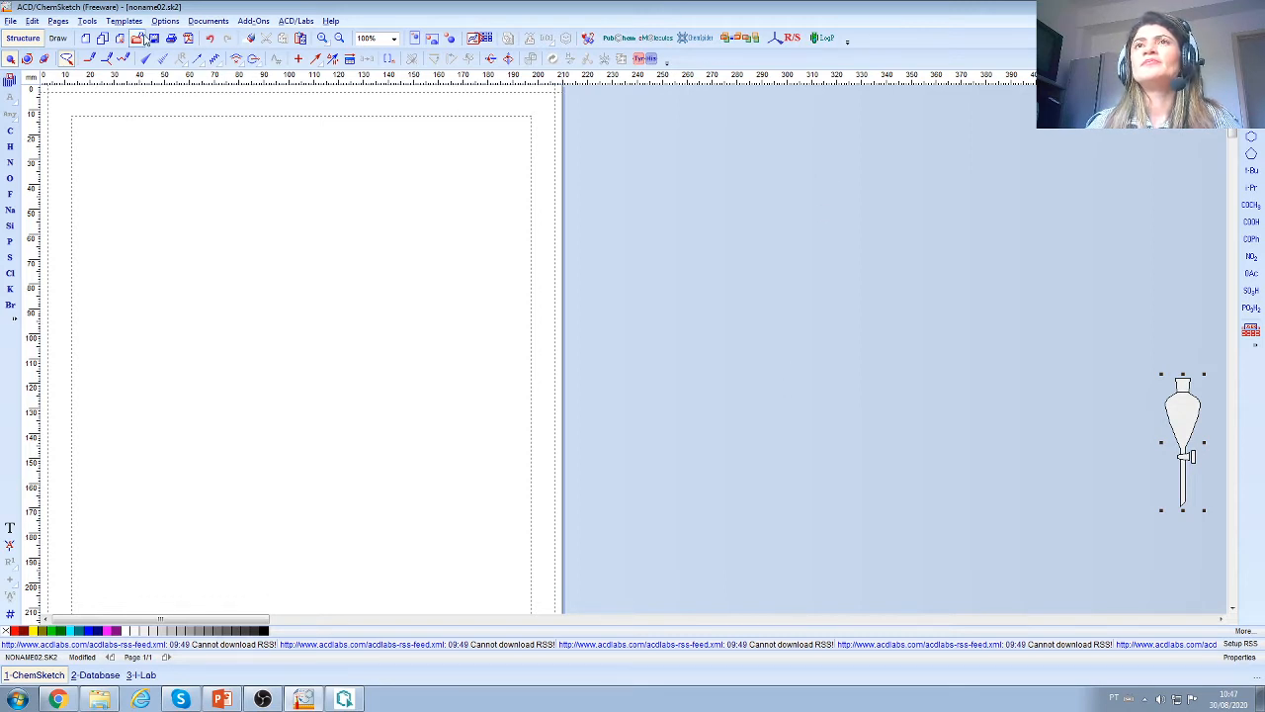
# Step: Place the alstophyllan structure from the Alkaloids templates in the upper-left part of the page and undo the placement
pyautogui.click(132, 21)
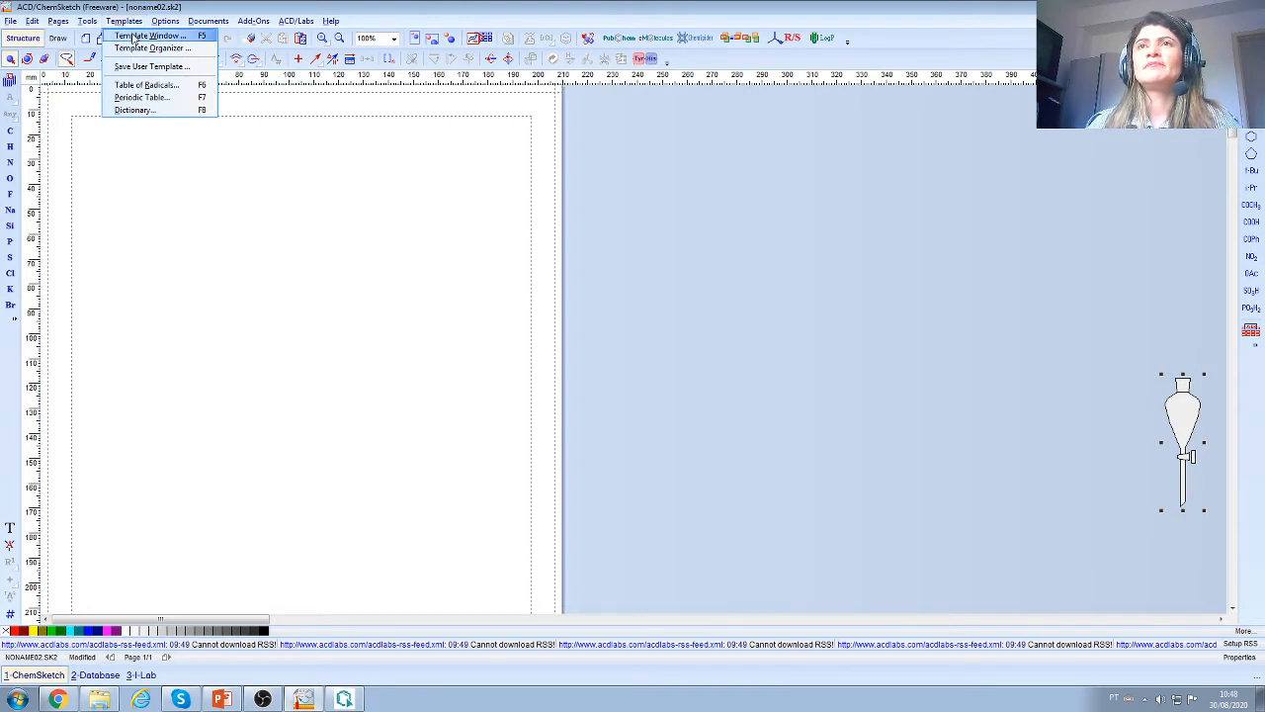
pyautogui.click(134, 36)
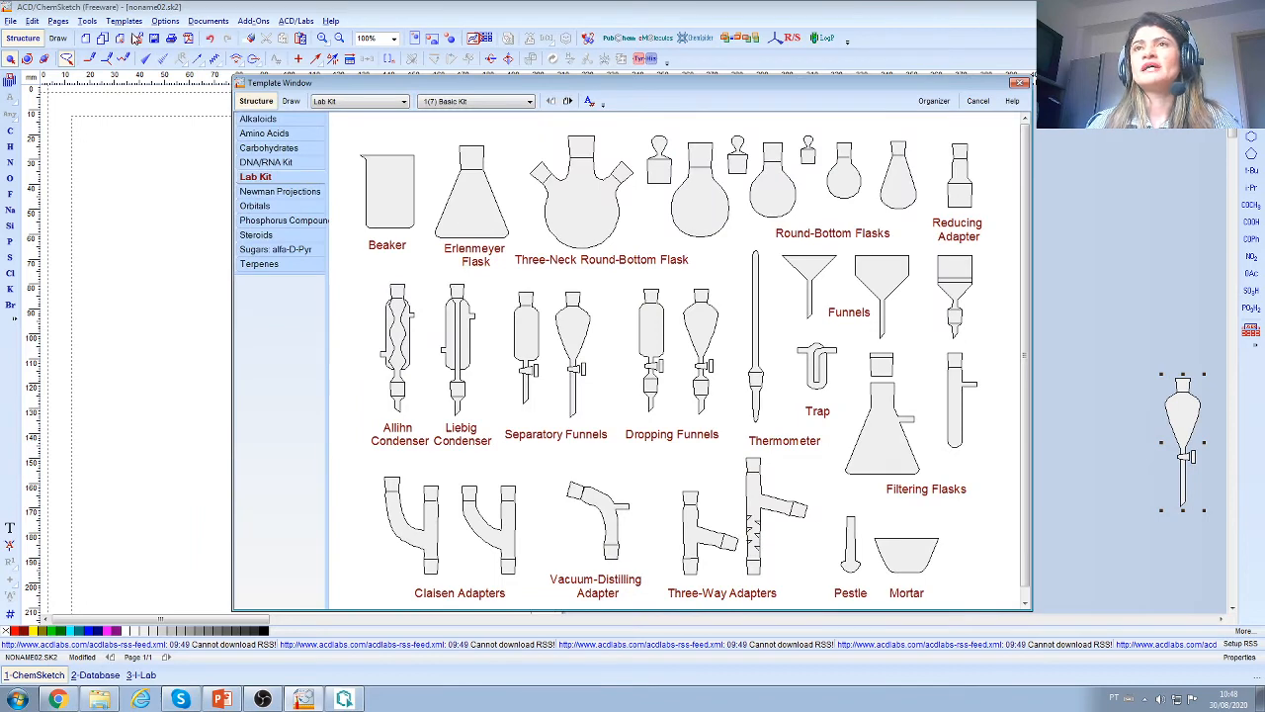
pyautogui.click(289, 120)
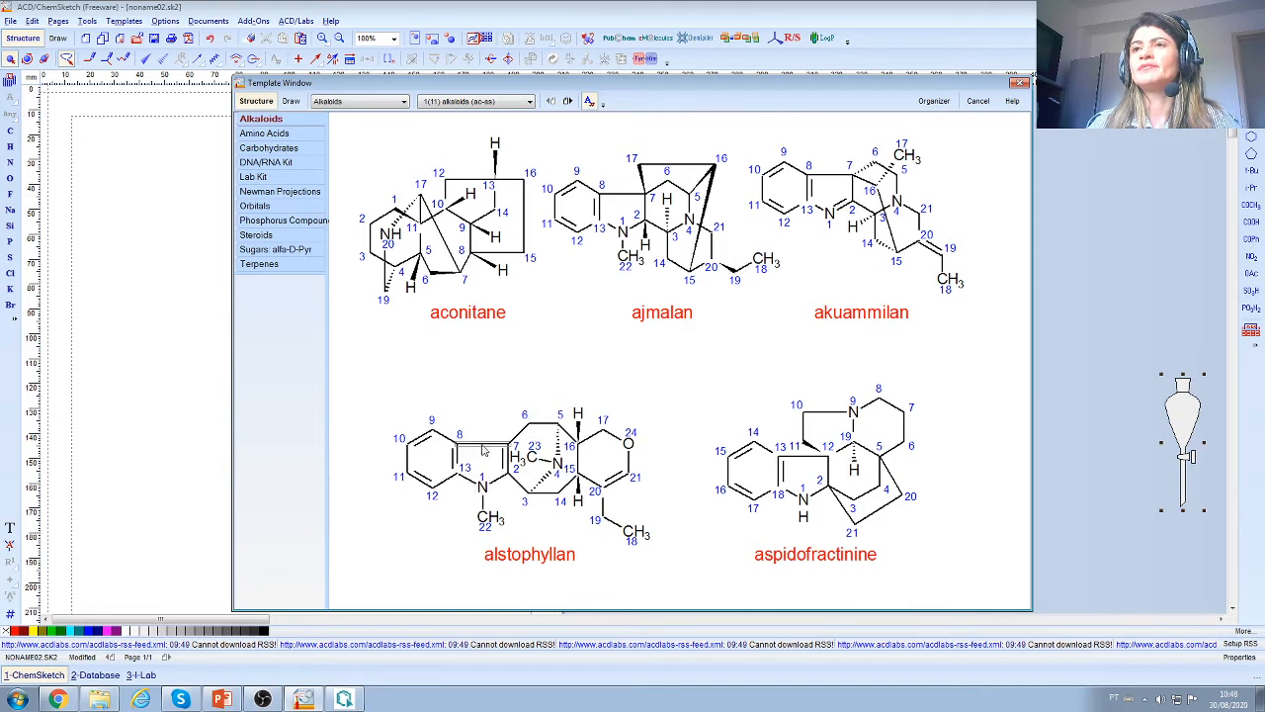
pyautogui.click(483, 450)
pyautogui.click(169, 241)
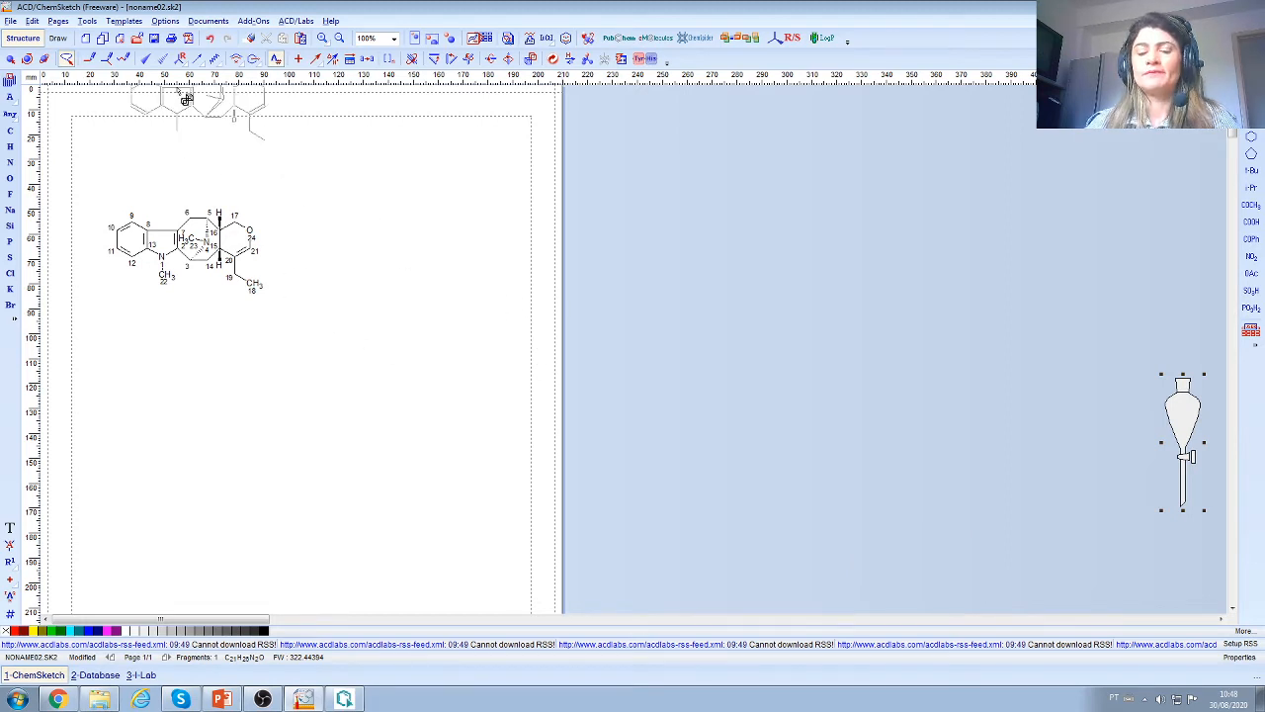
pyautogui.hotkey('ctrl', 'z')
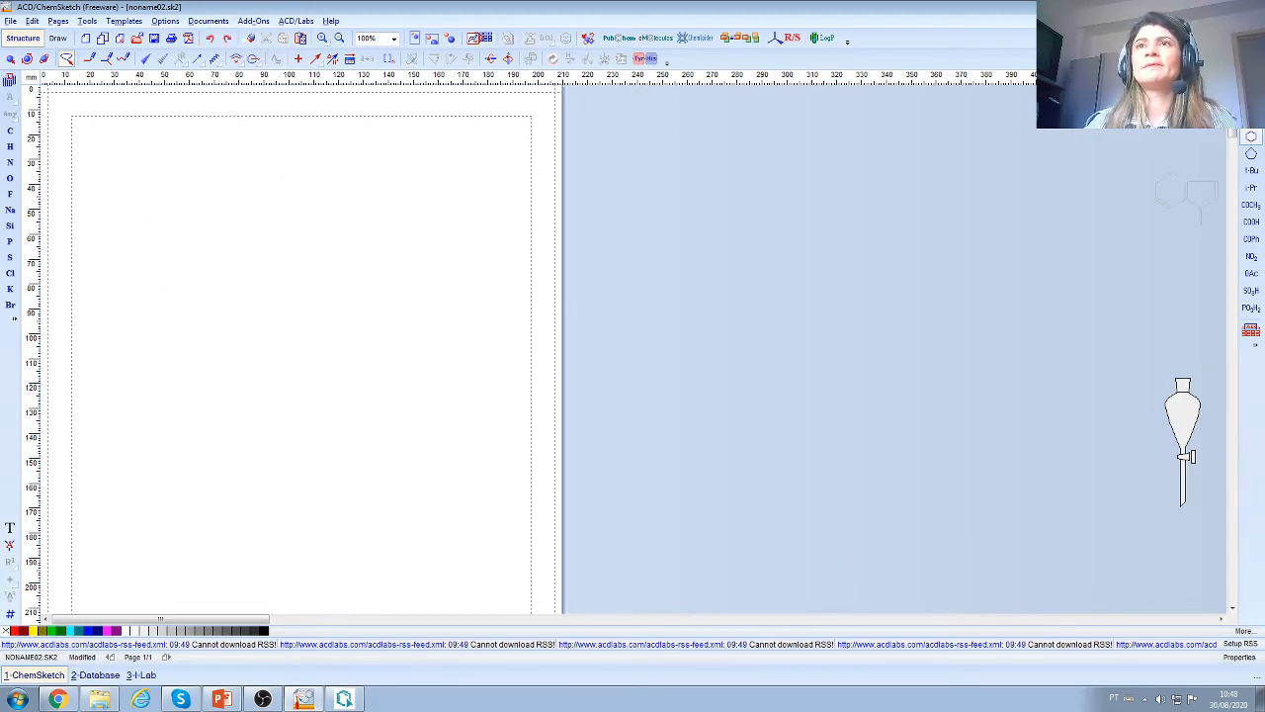
# Step: Place two copies of the Cysteine (Cys) structure from the Amino Acids templates on the page, the second below the first
pyautogui.click(124, 21)
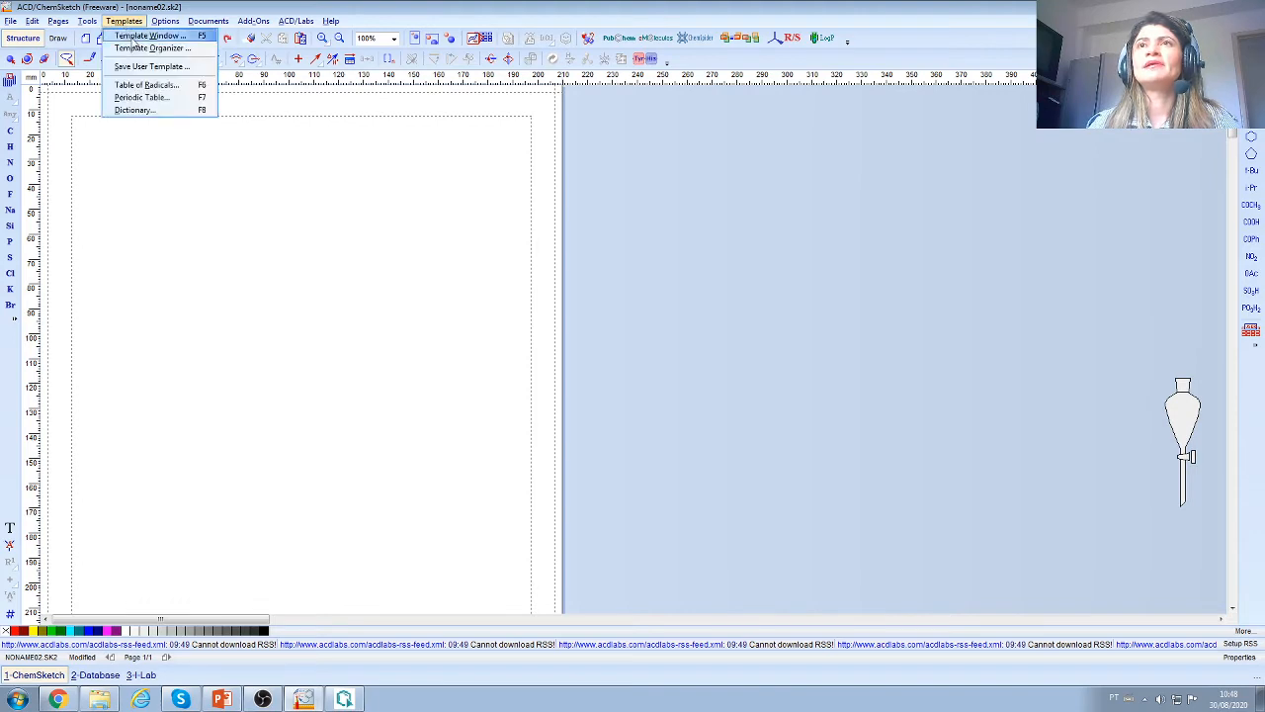
pyautogui.click(135, 35)
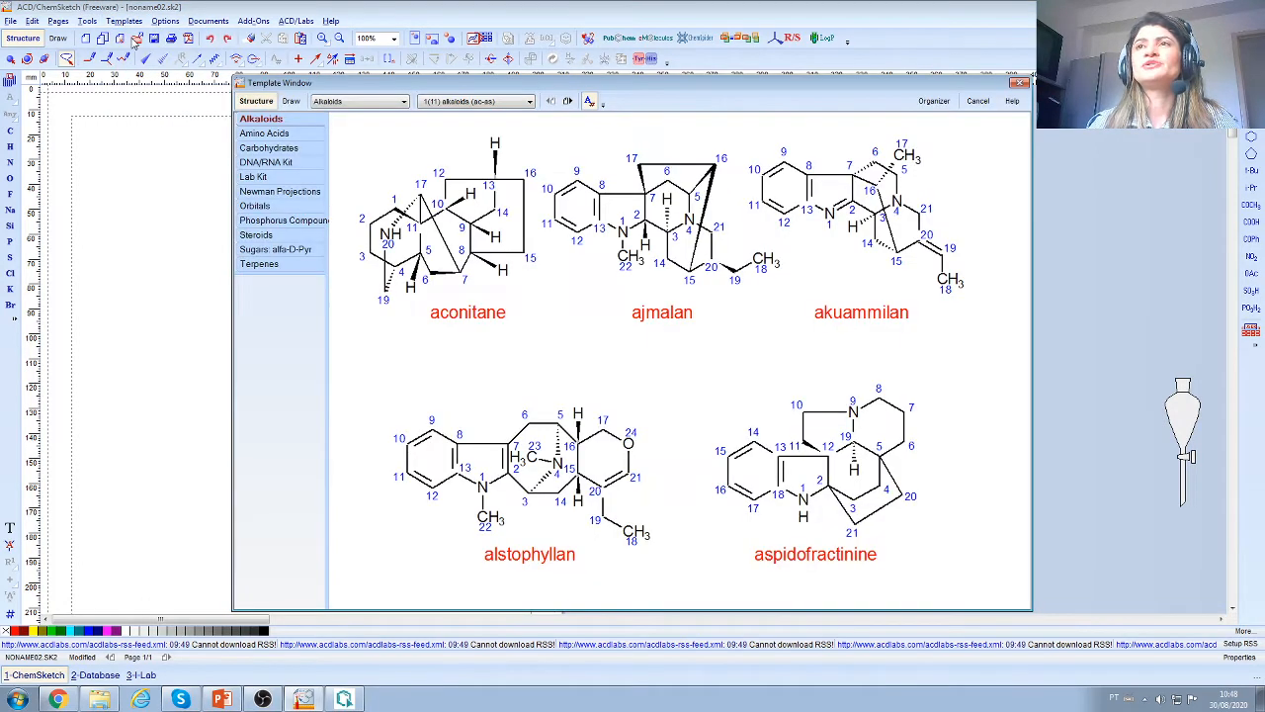
pyautogui.click(259, 133)
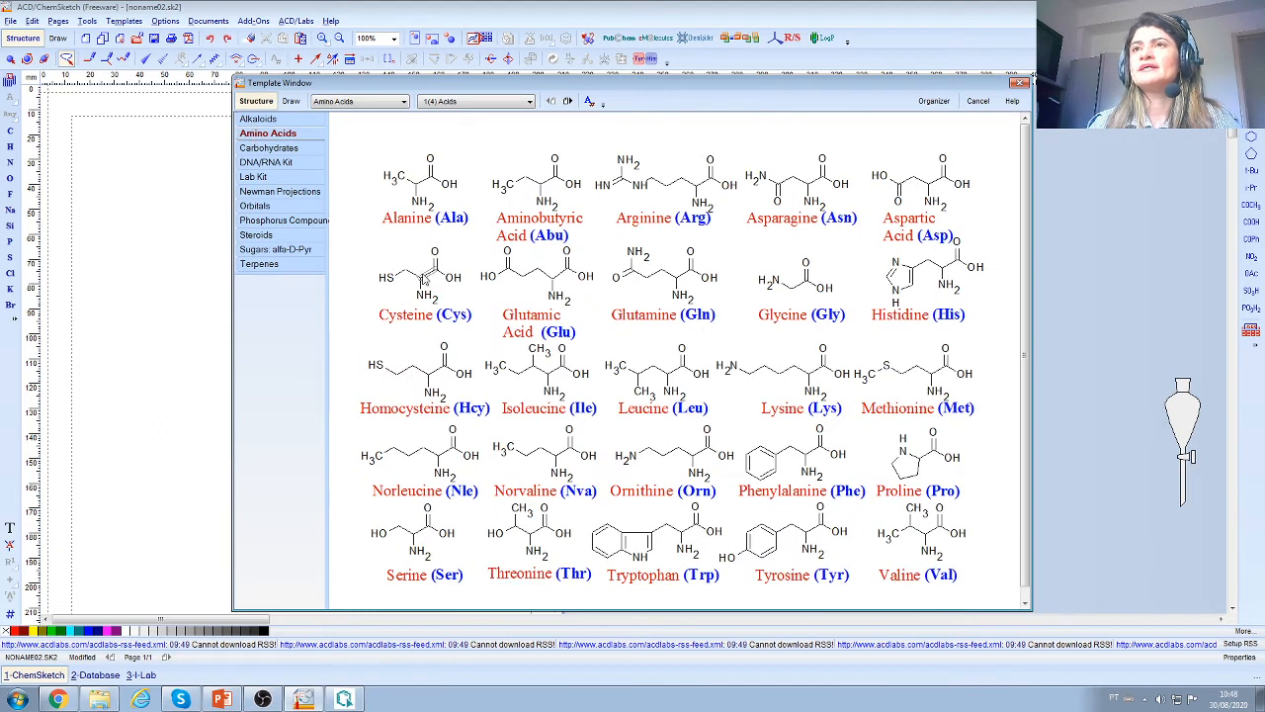
pyautogui.click(430, 272)
pyautogui.click(252, 277)
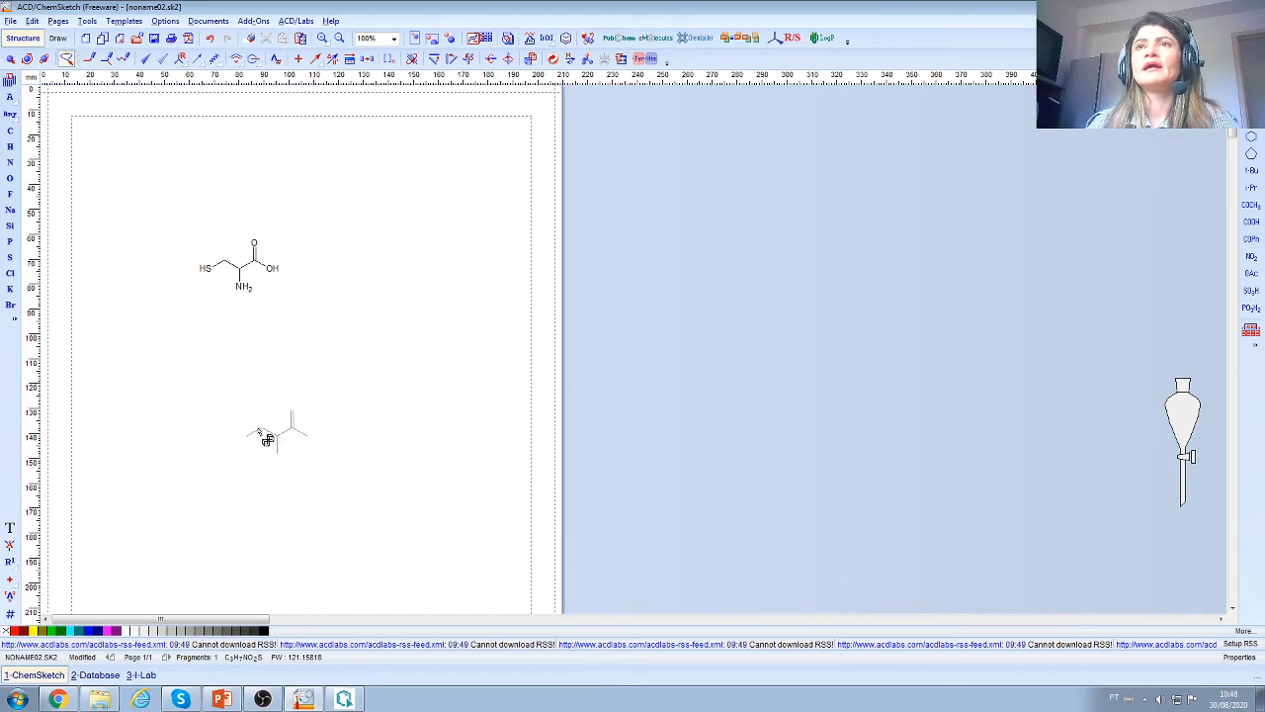
pyautogui.click(352, 444)
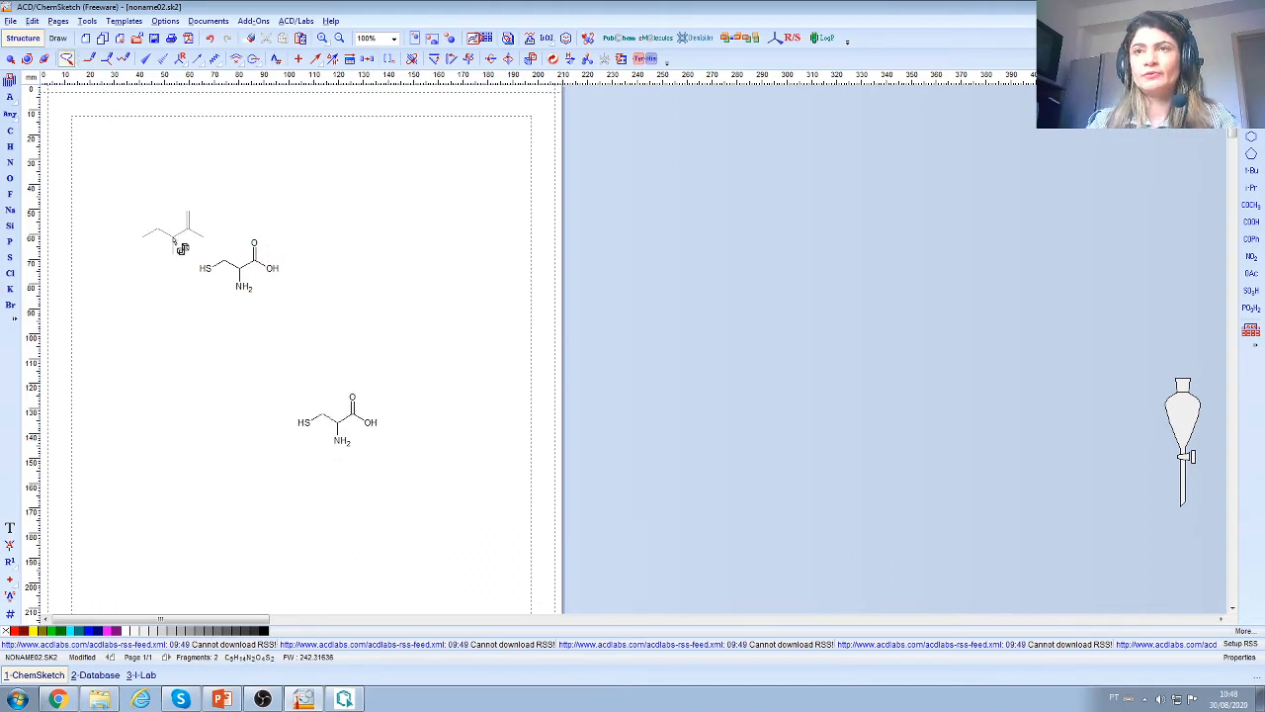
# Step: Undo both cysteine placements and the earlier deletion, and delete the restored molecule with its "Molécula" label again
pyautogui.hotkey('ctrl', 'z')
pyautogui.hotkey('ctrl', 'z')
pyautogui.hotkey('ctrl', 'z')
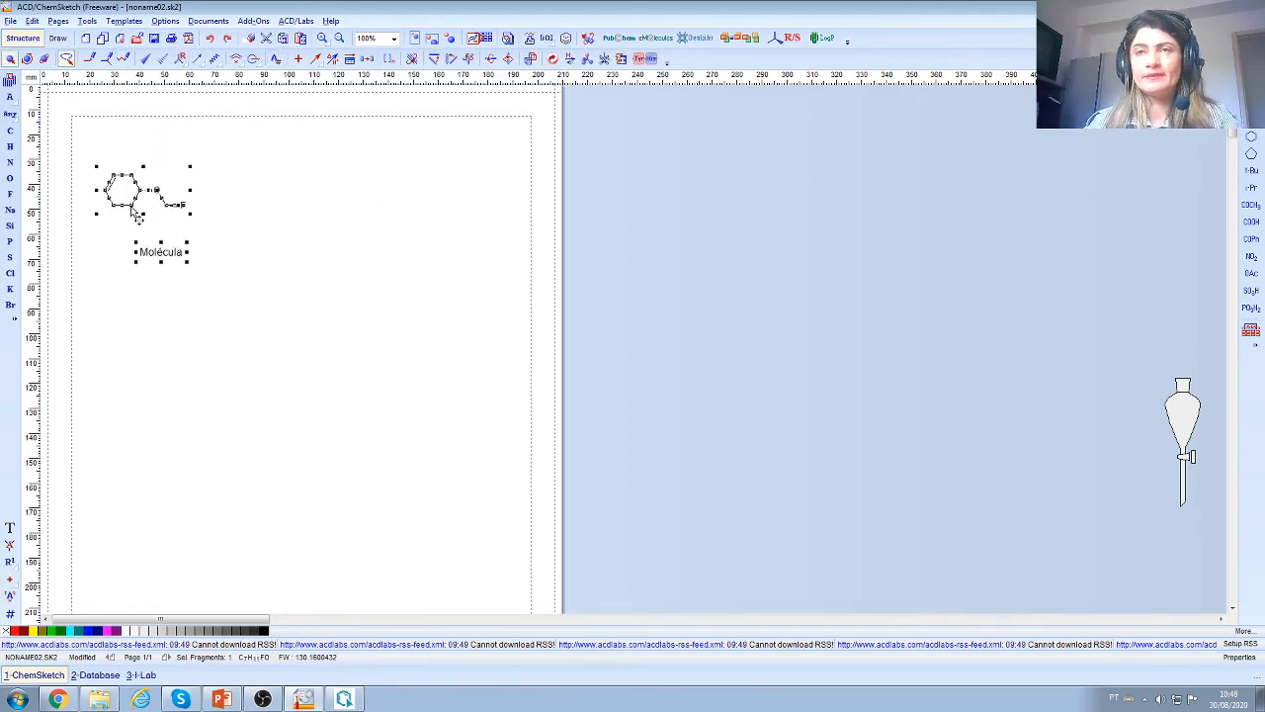
pyautogui.press('Delete')
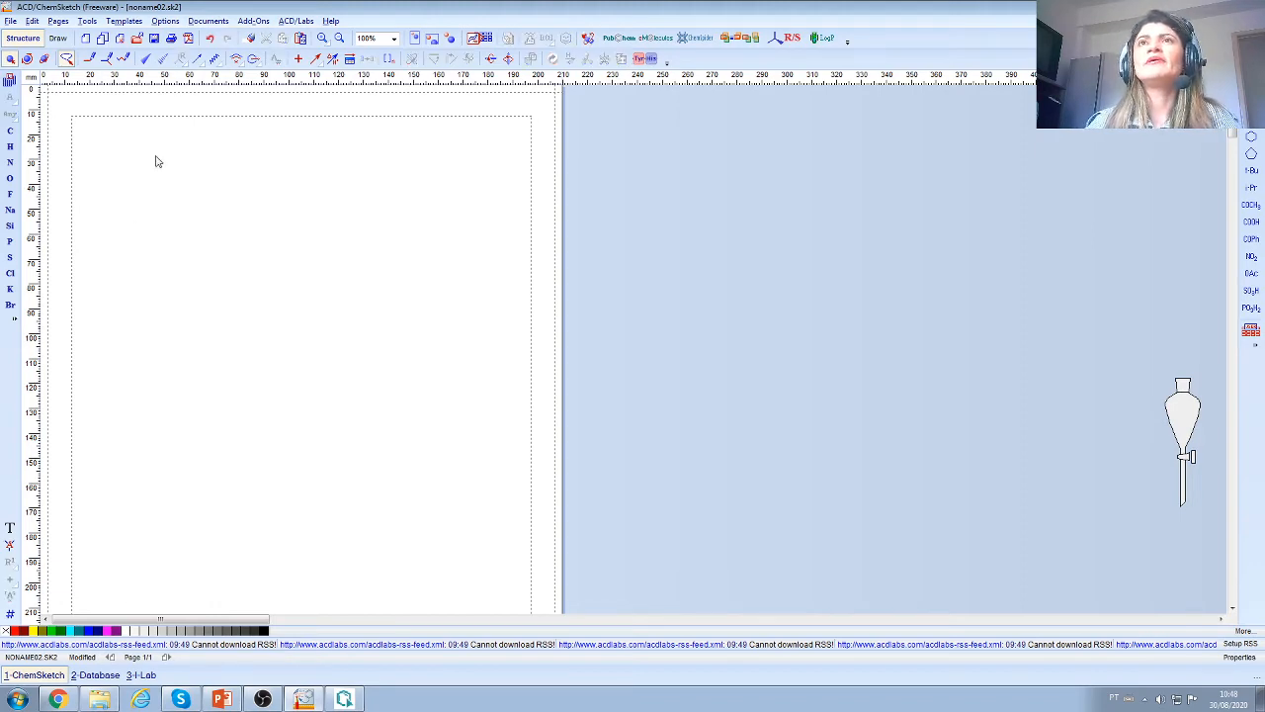
# Step: Place the D-Psicose structure from the Carbohydrates templates on the empty page and undo the placement
pyautogui.click(126, 20)
pyautogui.click(139, 38)
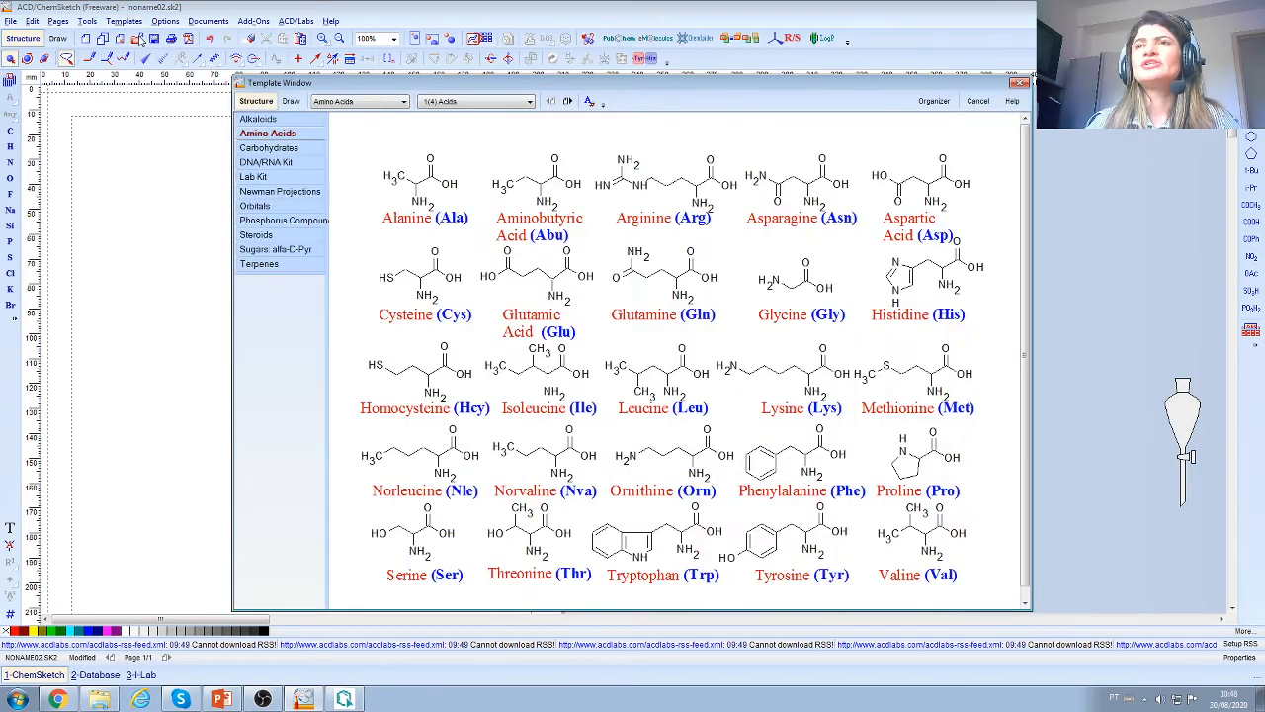
pyautogui.click(297, 151)
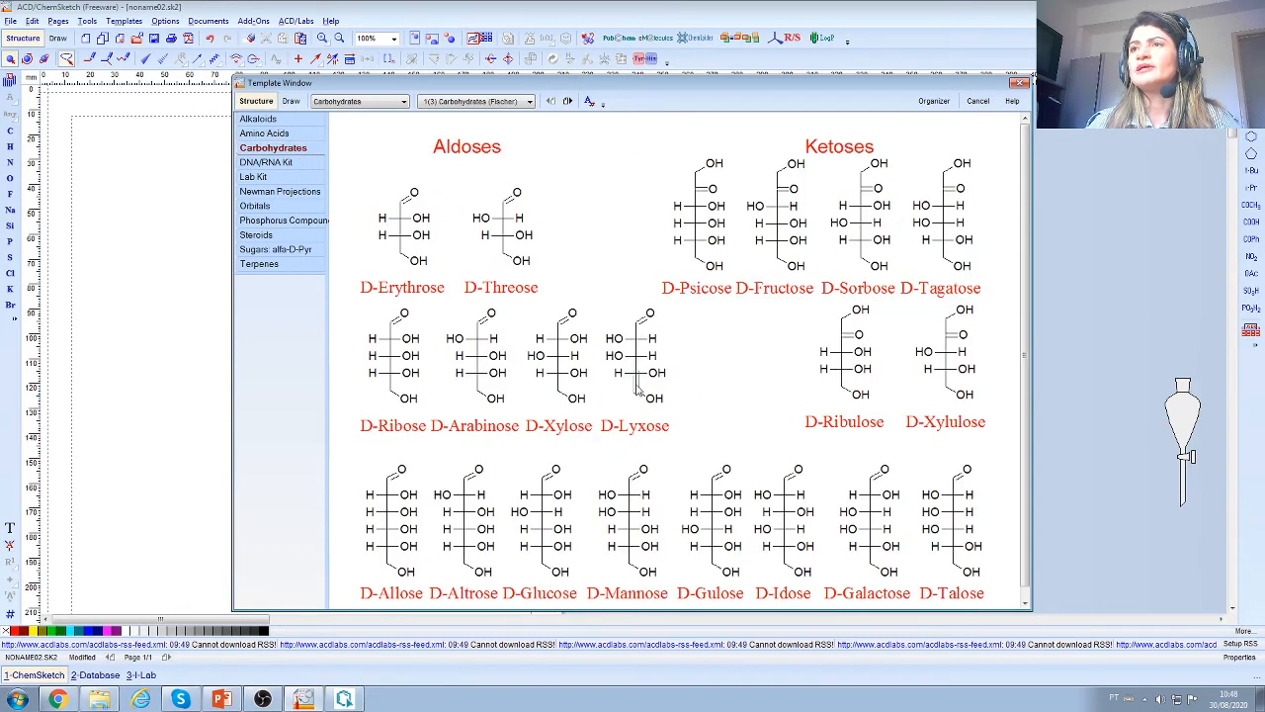
pyautogui.click(689, 214)
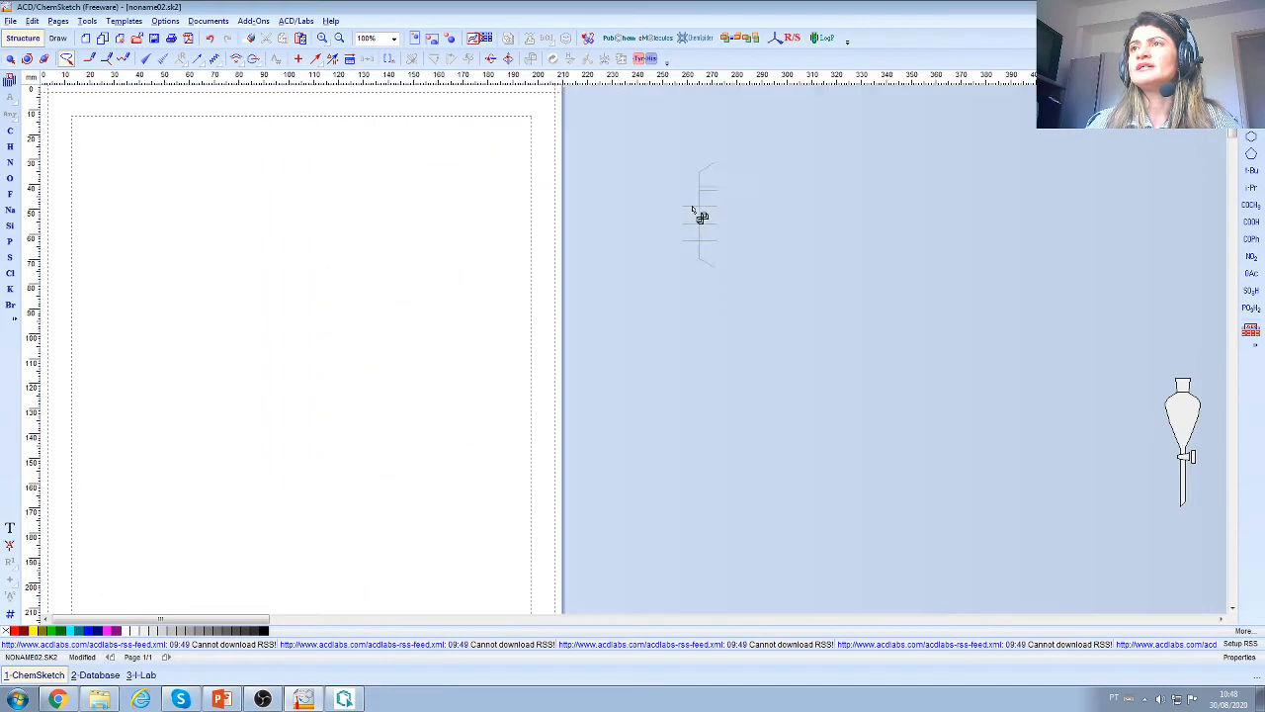
pyautogui.click(230, 278)
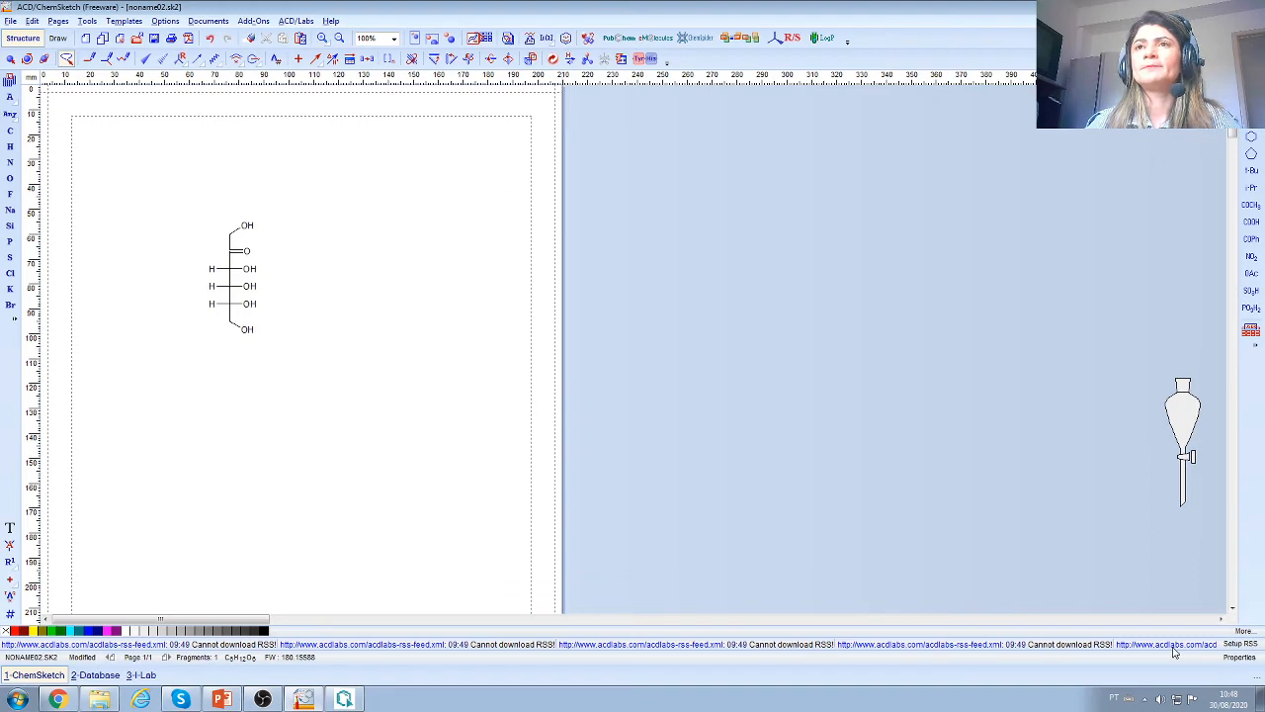
pyautogui.hotkey('ctrl', 'z')
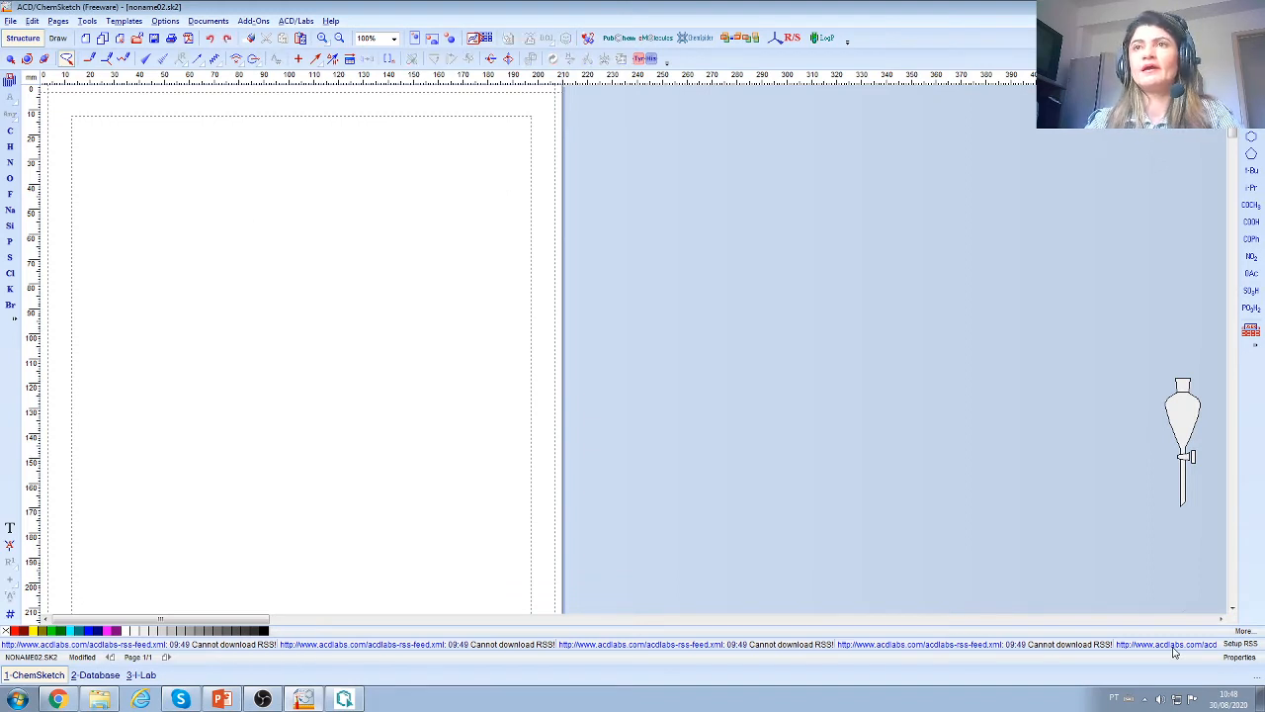
# Step: Place the Adenine structure from the DNA/RNA Kit templates on the empty page and undo the placement
pyautogui.click(131, 20)
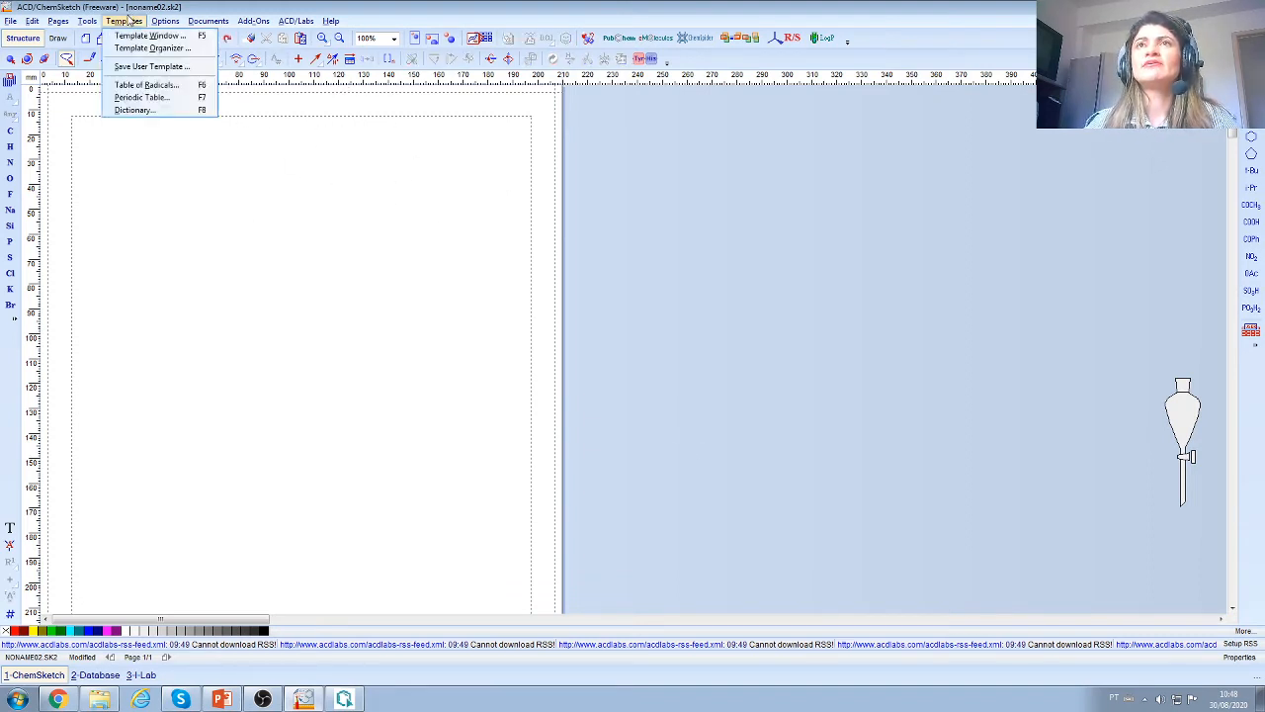
pyautogui.click(147, 36)
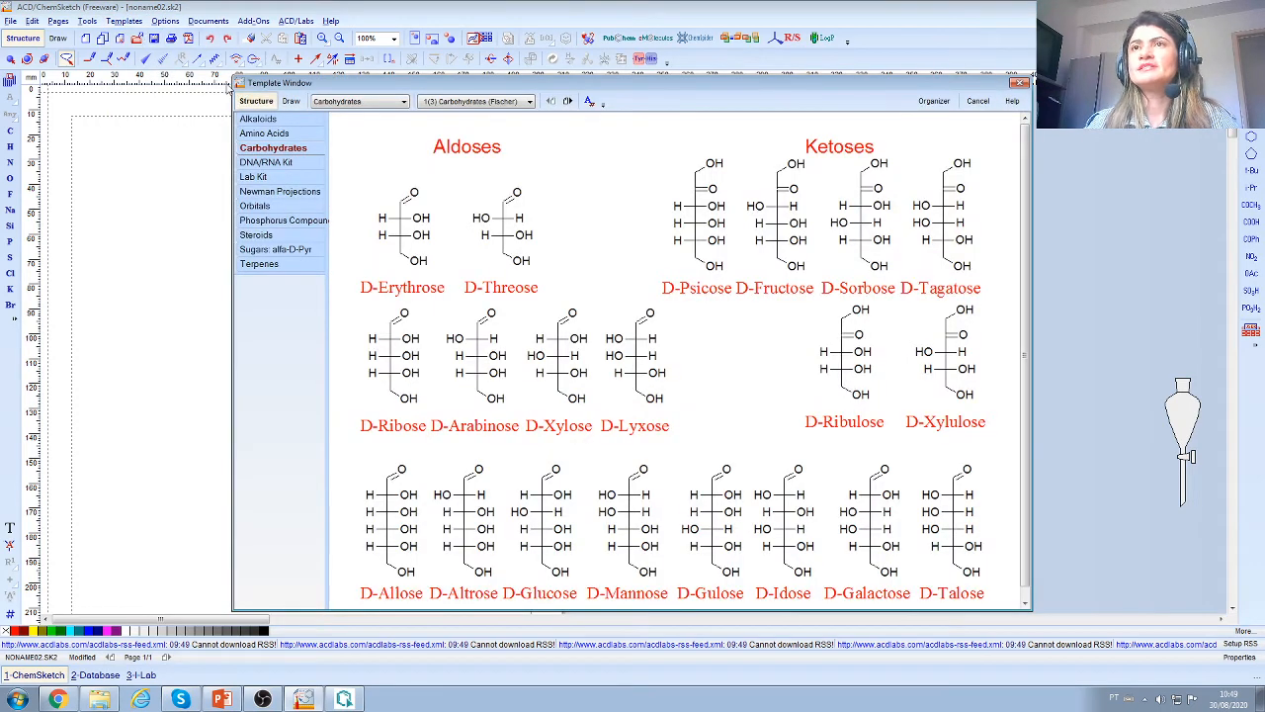
pyautogui.click(280, 163)
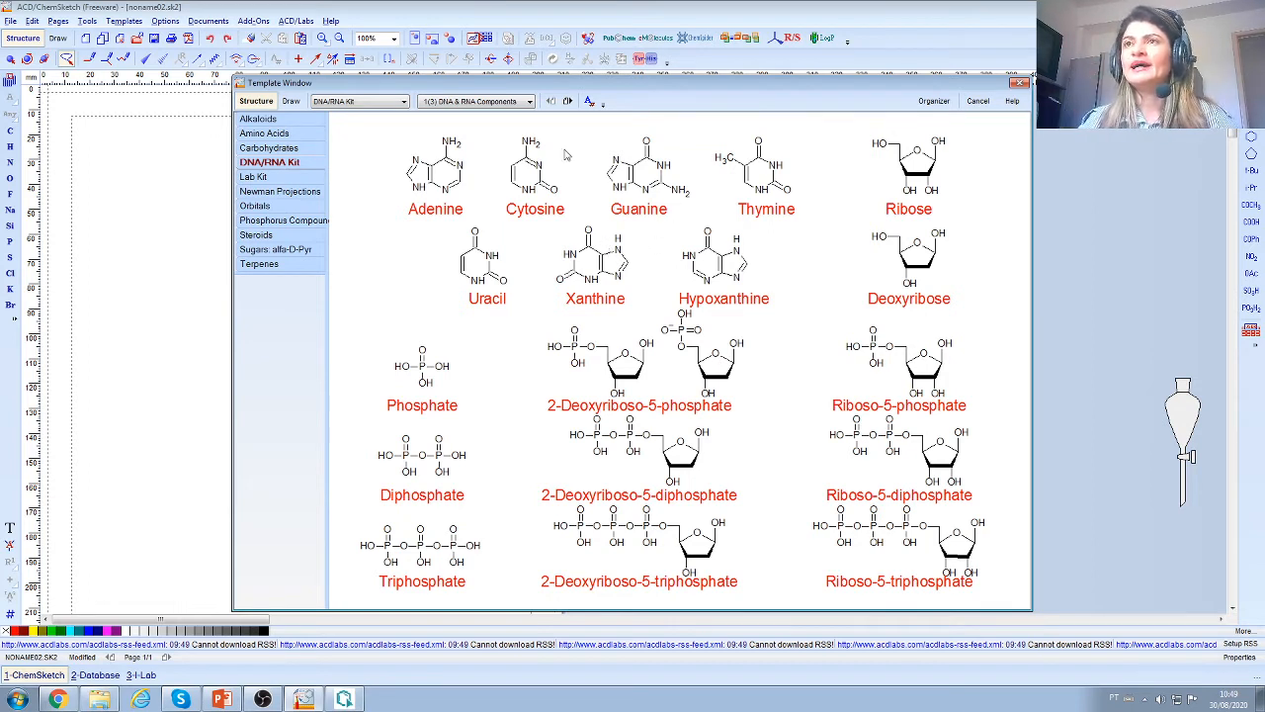
pyautogui.click(425, 183)
pyautogui.click(191, 247)
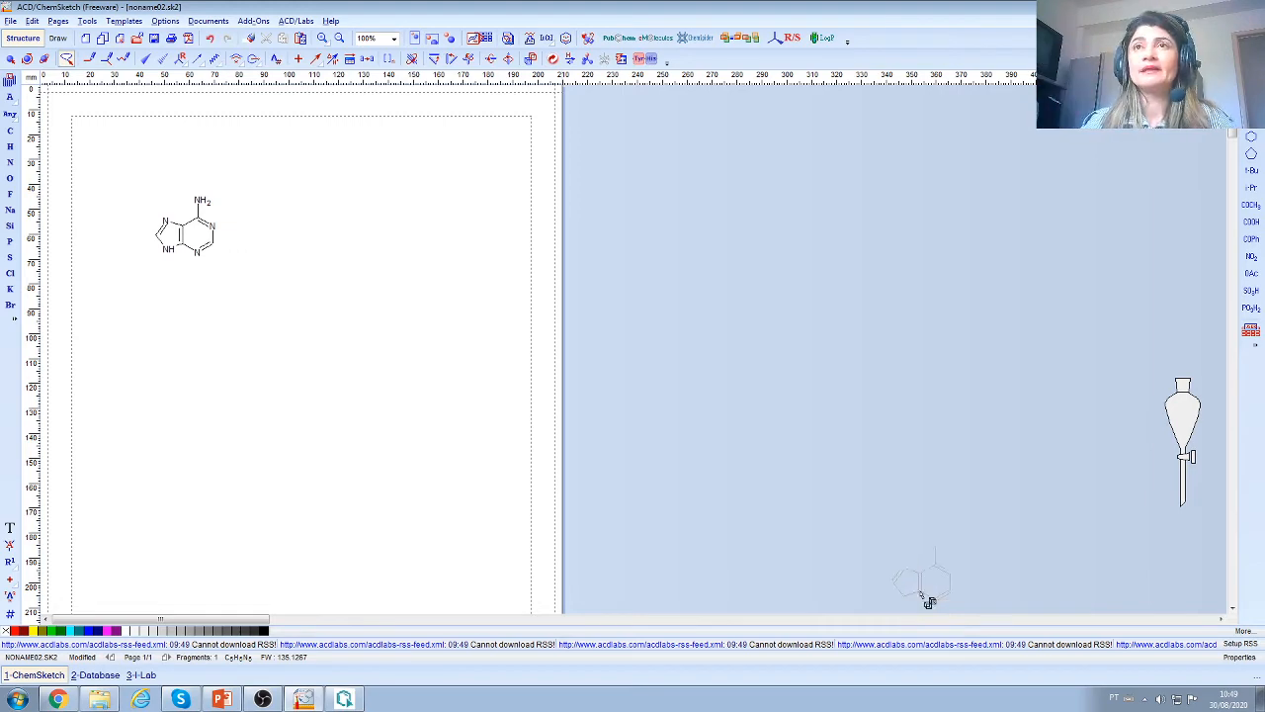
pyautogui.hotkey('ctrl', 'z')
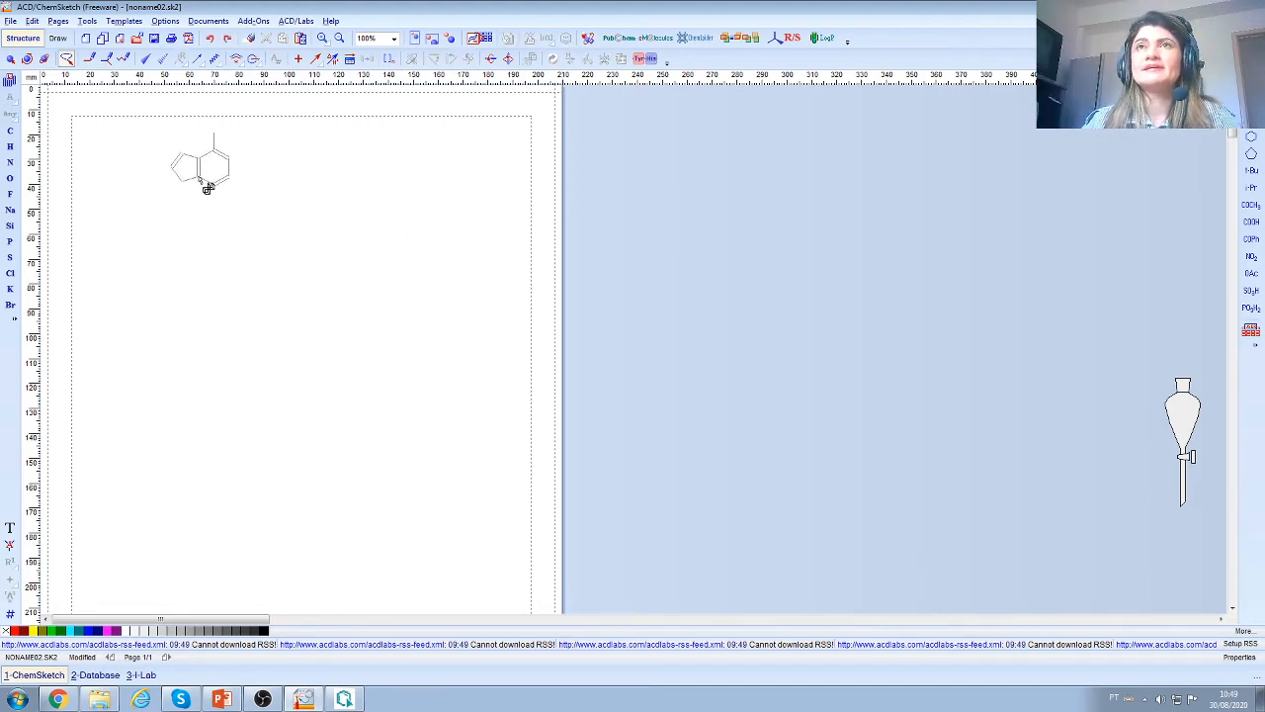
# Step: Reopen the template library and display the Aromatics category from the full list of template categories
pyautogui.click(124, 21)
pyautogui.click(140, 36)
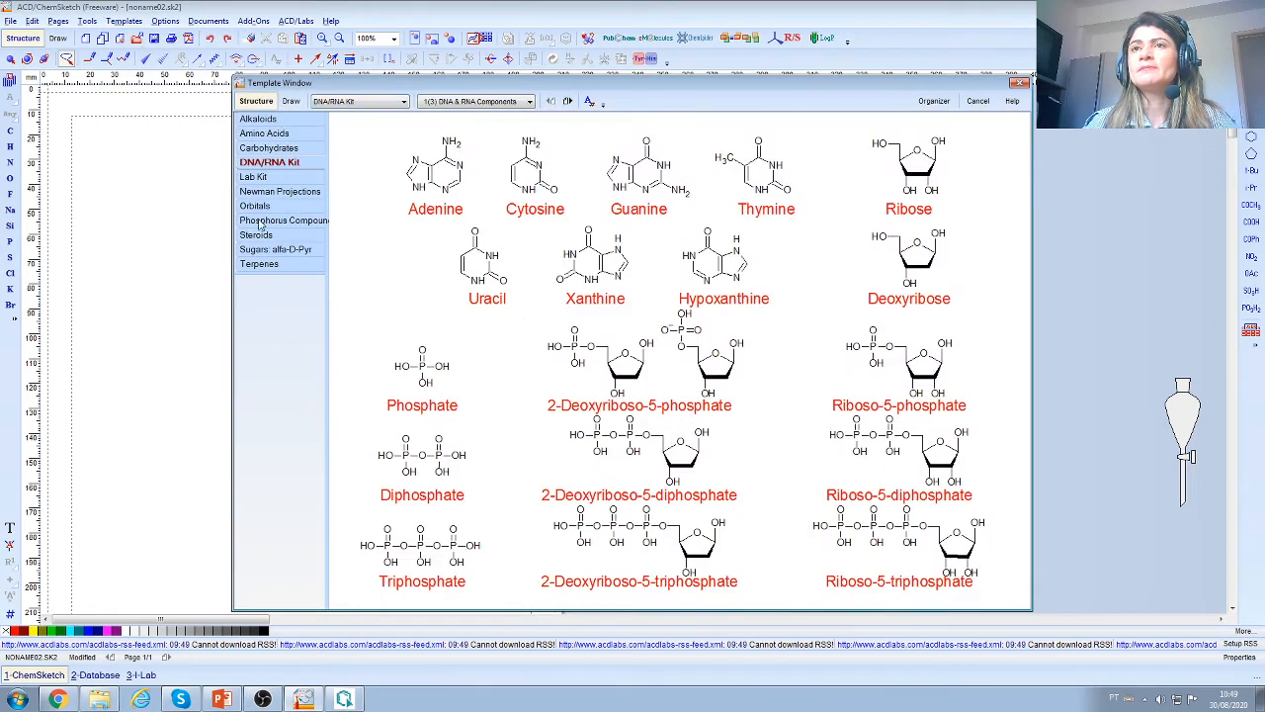
pyautogui.click(403, 102)
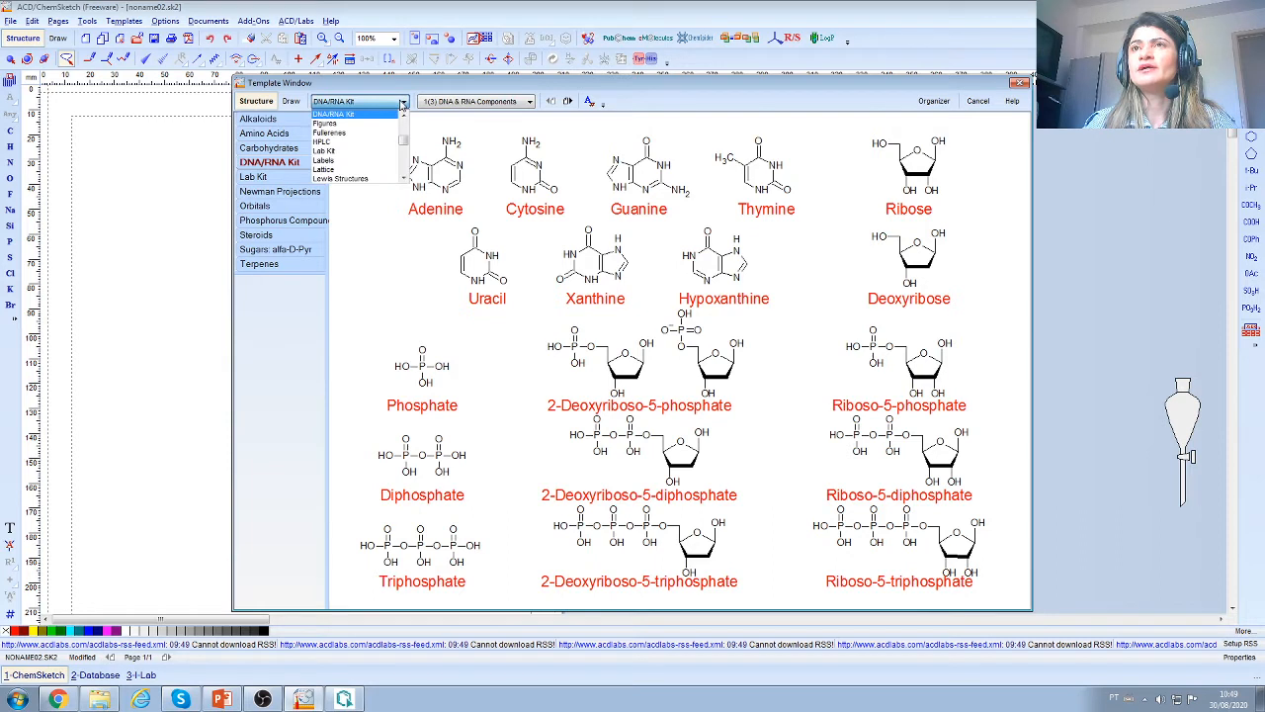
pyautogui.moveTo(403, 141); pyautogui.dragTo(407, 113)
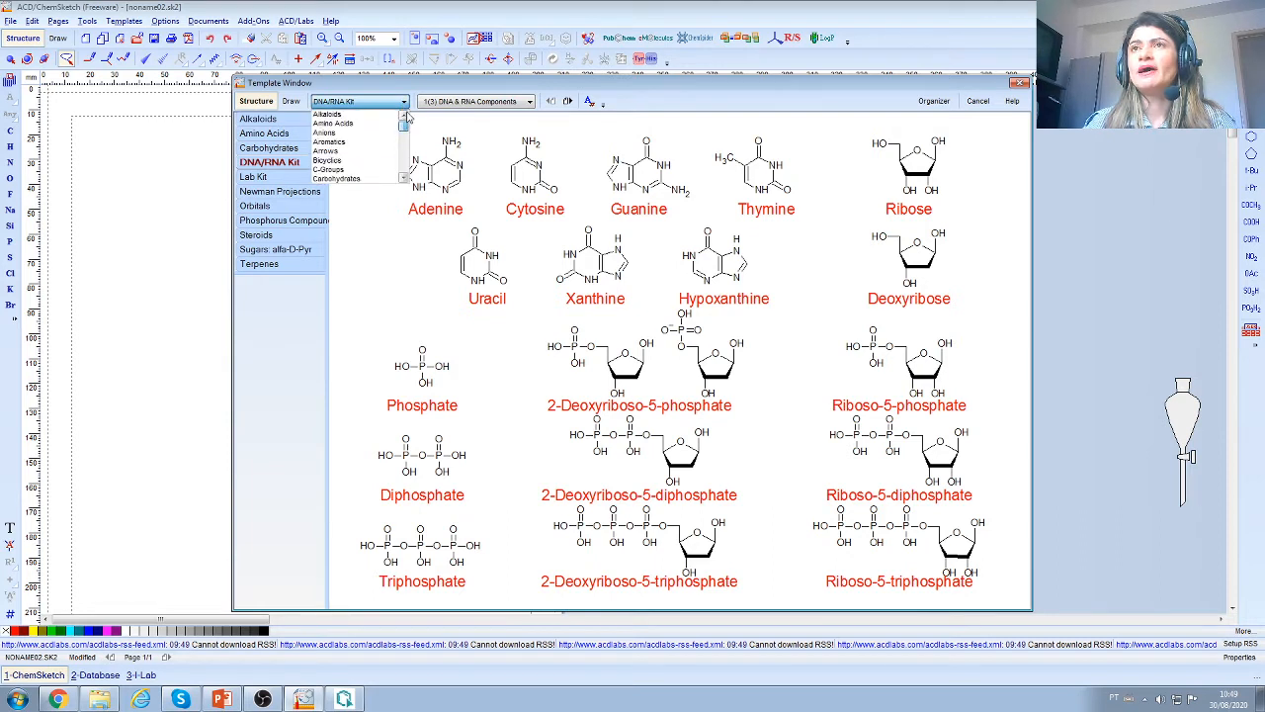
pyautogui.click(342, 142)
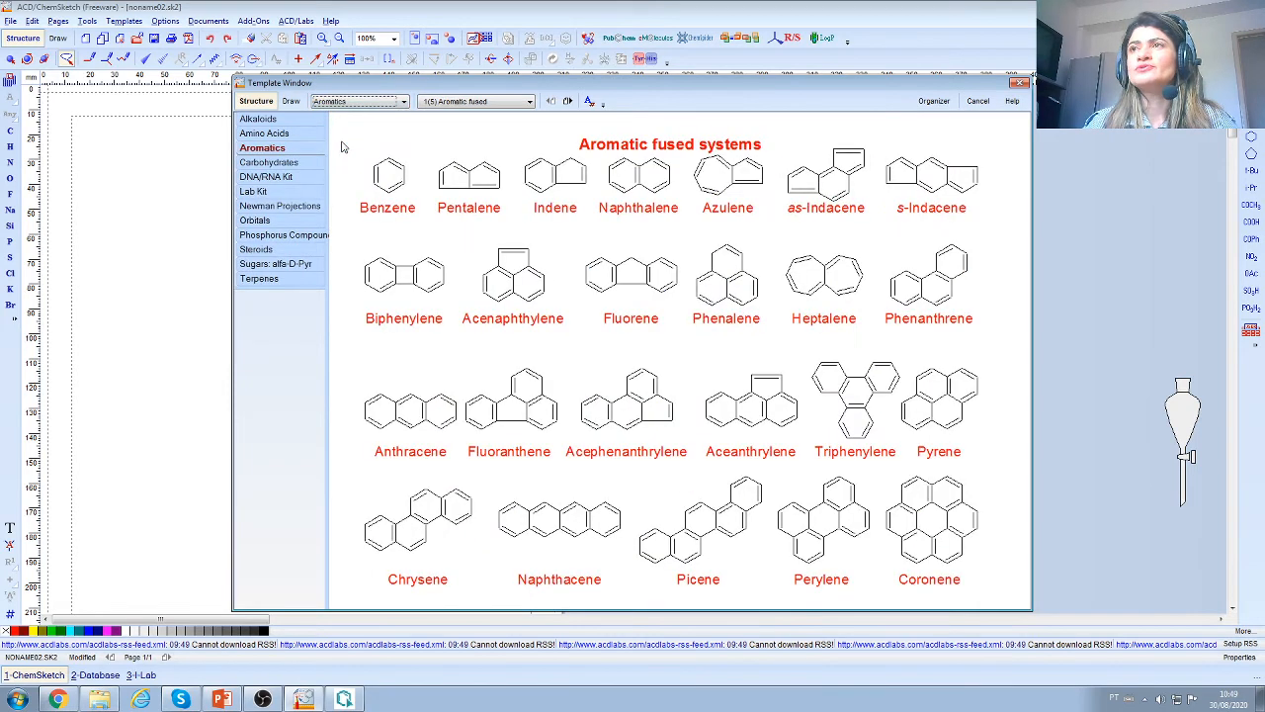
# Step: Switch the templates to Bicyclics and place the Bicyclo[2.2.2]octane structure in the upper-left part of the page
pyautogui.click(379, 99)
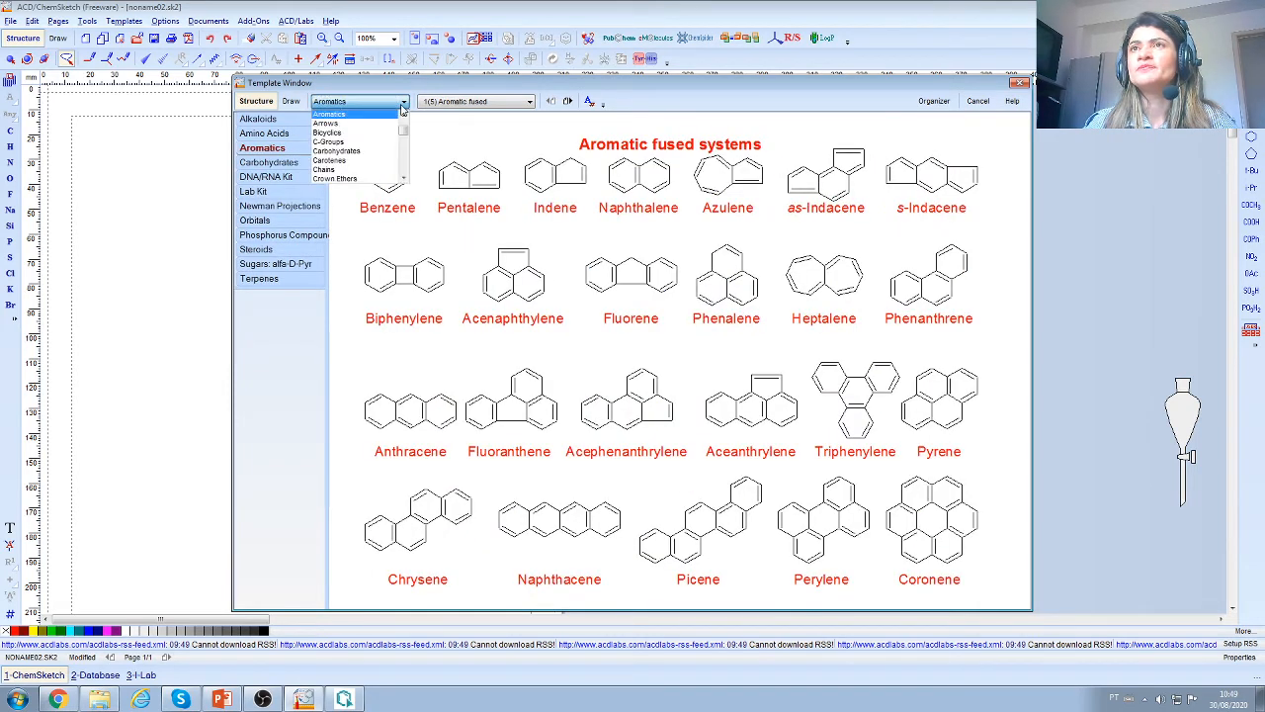
pyautogui.click(336, 133)
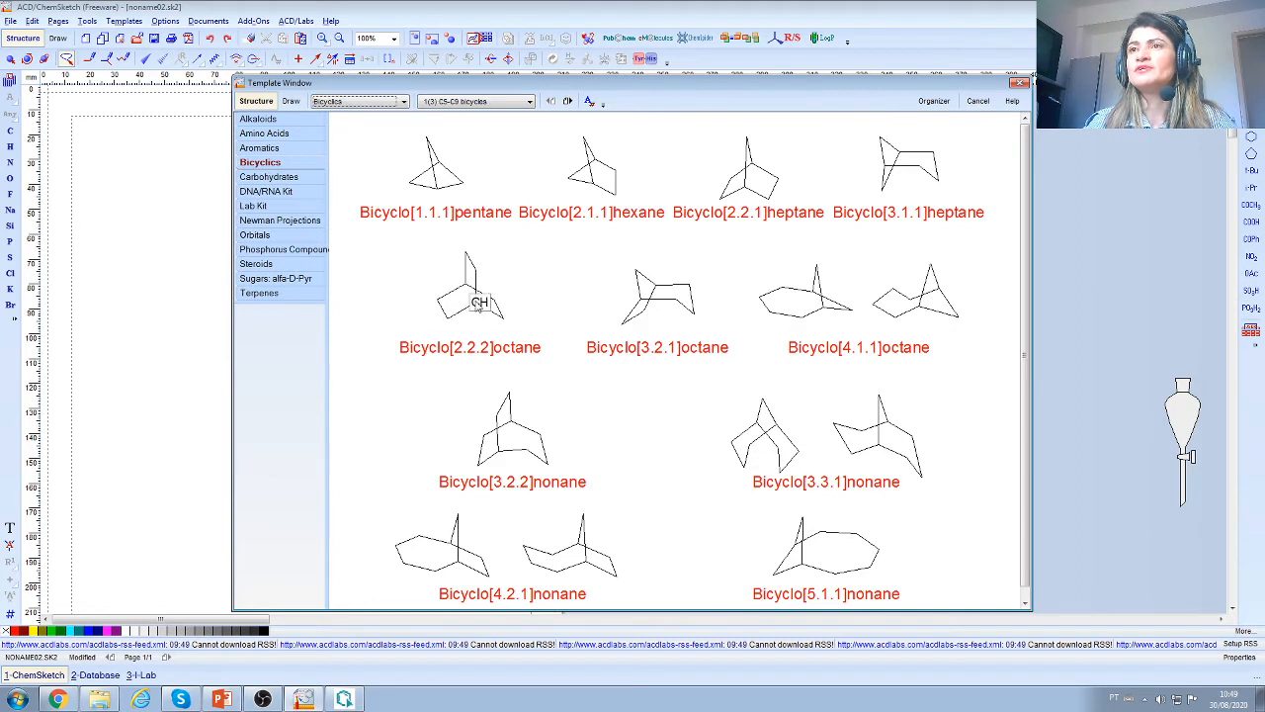
pyautogui.click(483, 296)
pyautogui.click(219, 277)
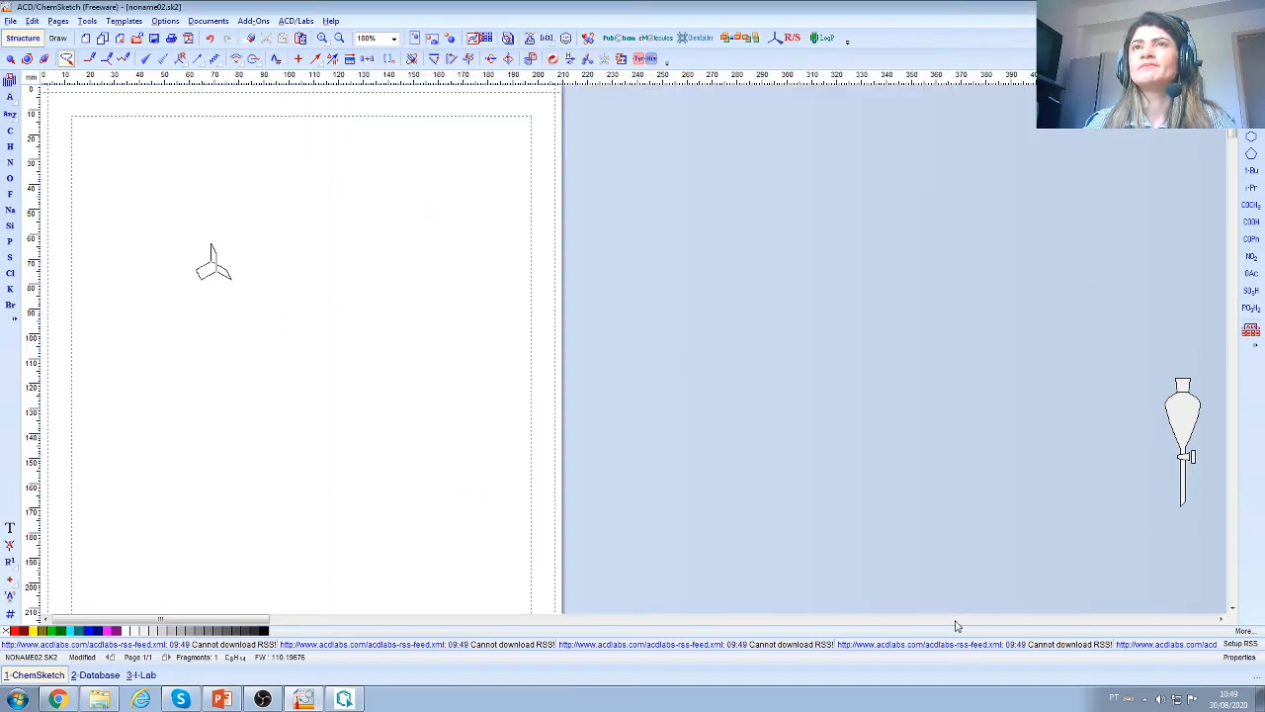
# Step: Reopen the template library and examine the Carbohydrates, Chains and Crown Ethers categories in turn
pyautogui.click(124, 21)
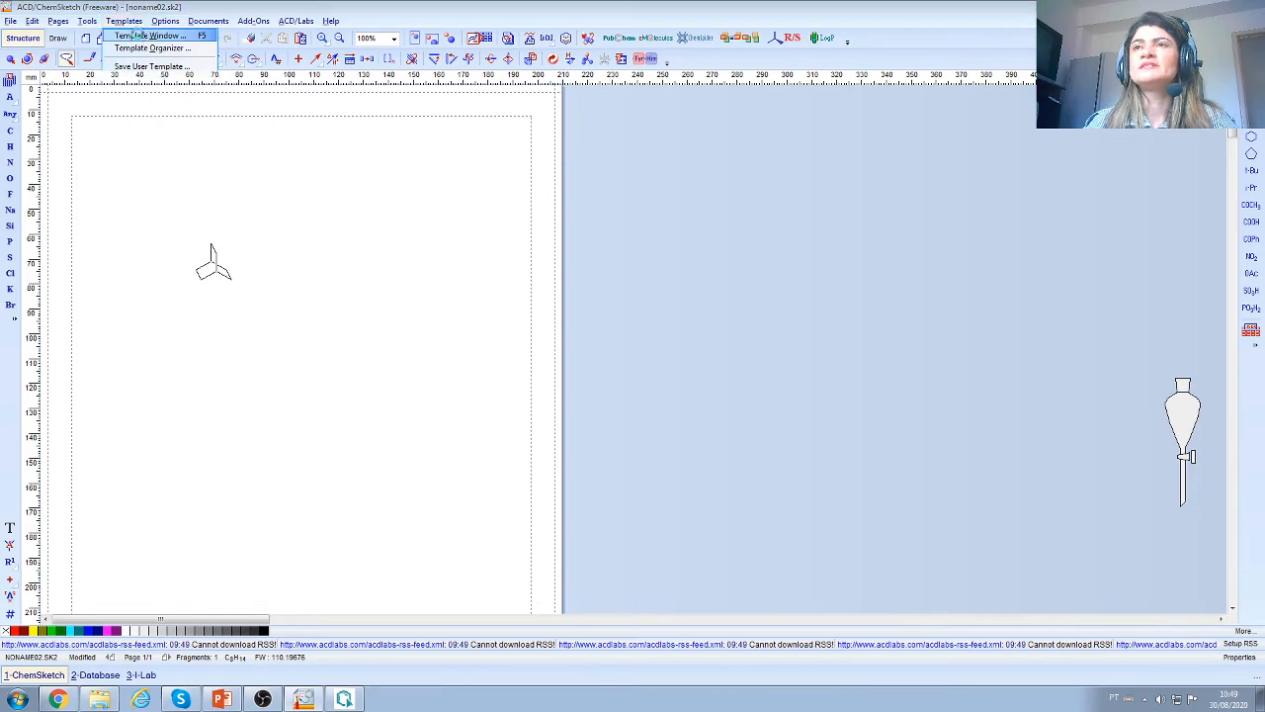
pyautogui.click(138, 36)
pyautogui.click(403, 101)
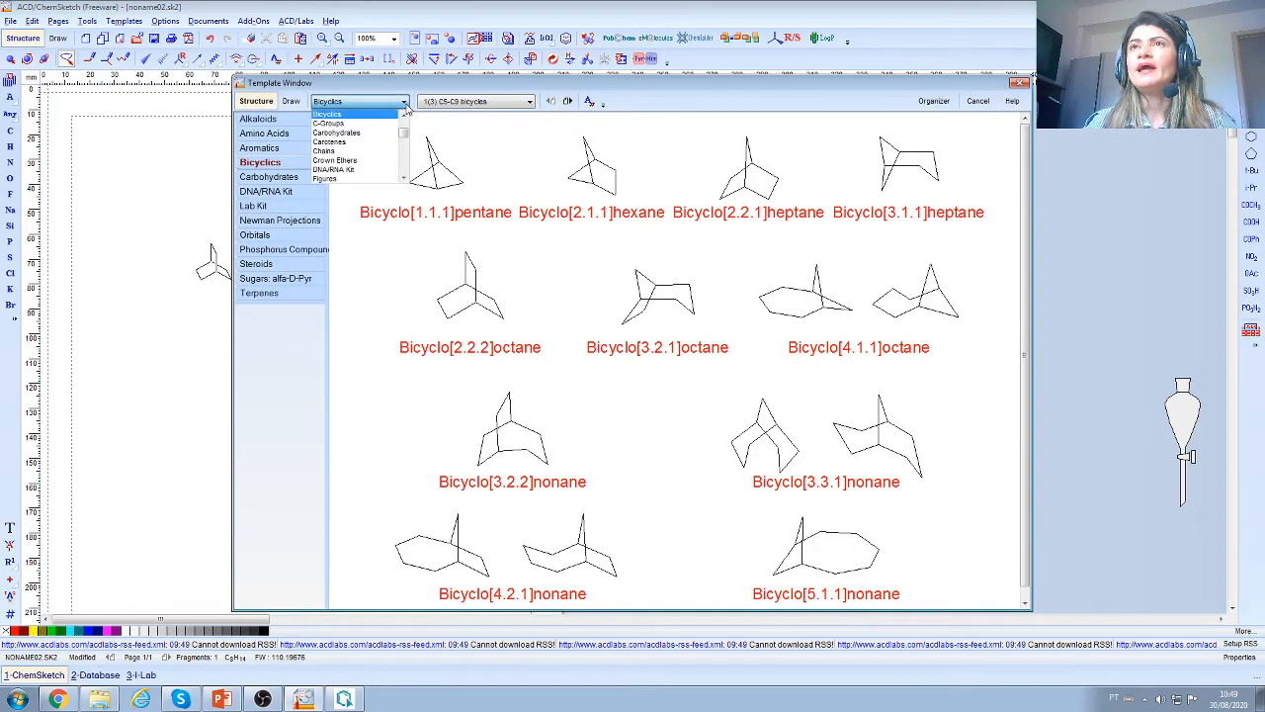
pyautogui.click(347, 135)
pyautogui.click(380, 103)
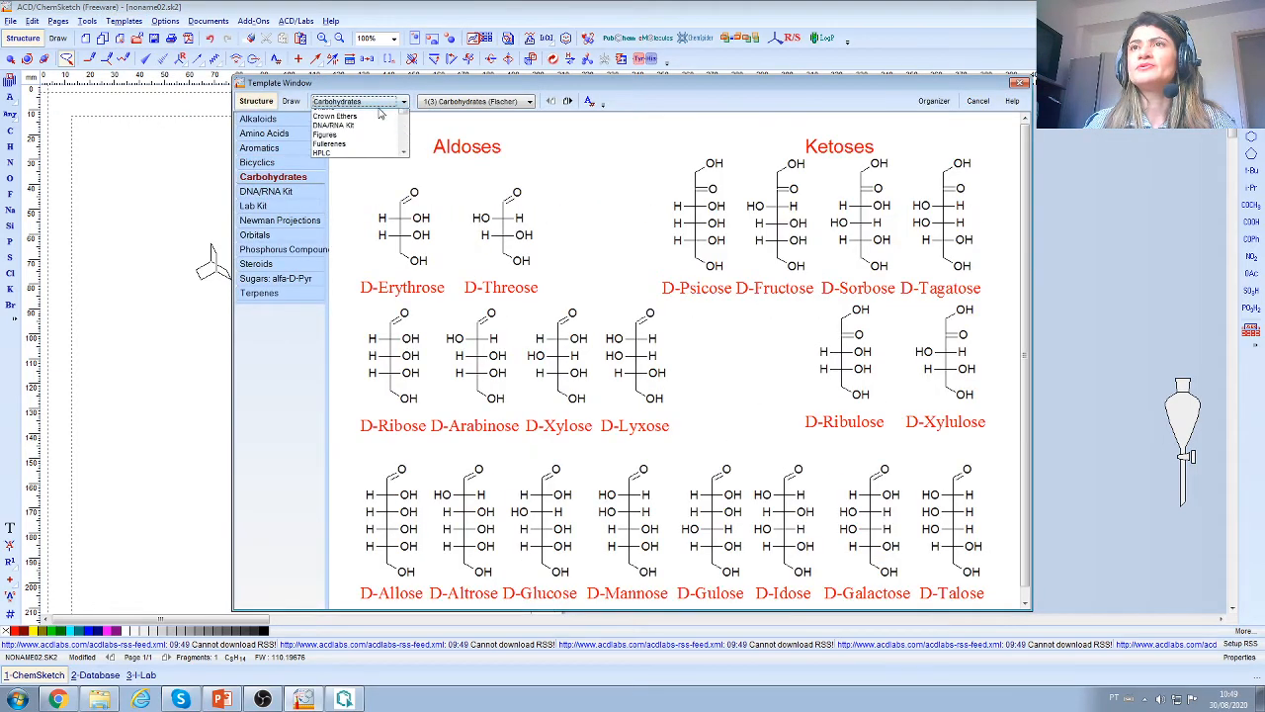
pyautogui.click(355, 135)
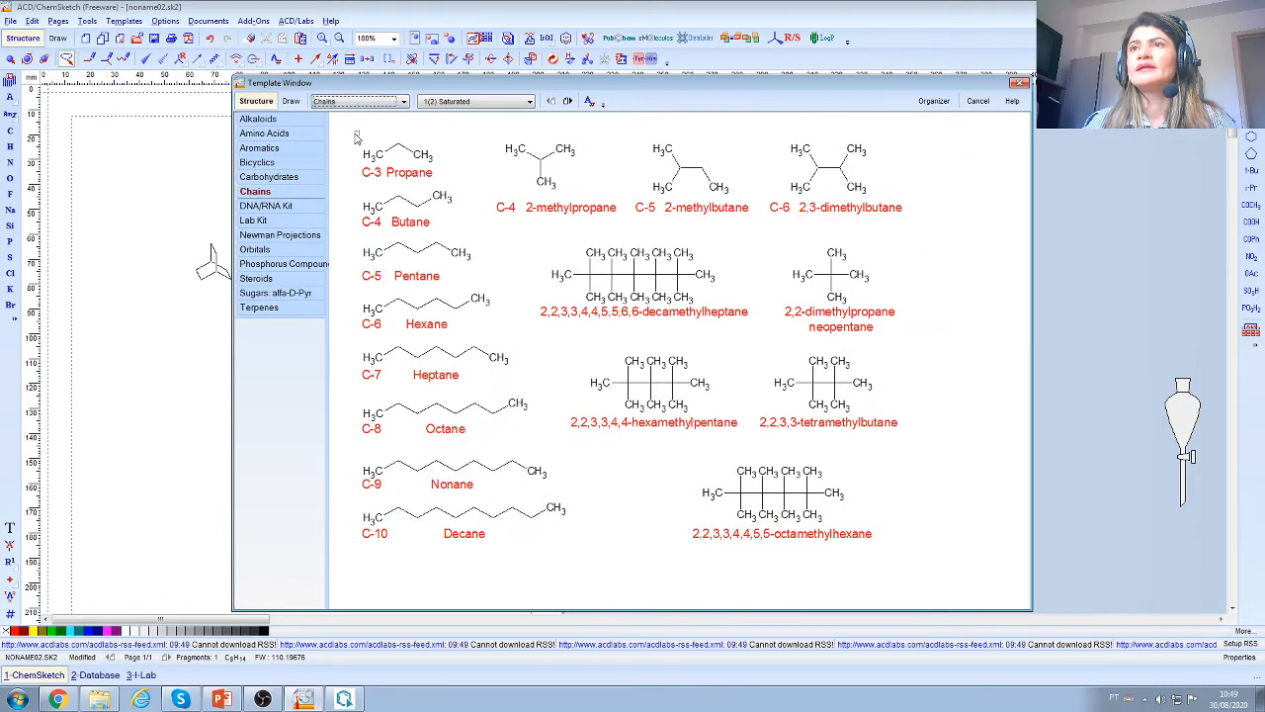
pyautogui.click(400, 103)
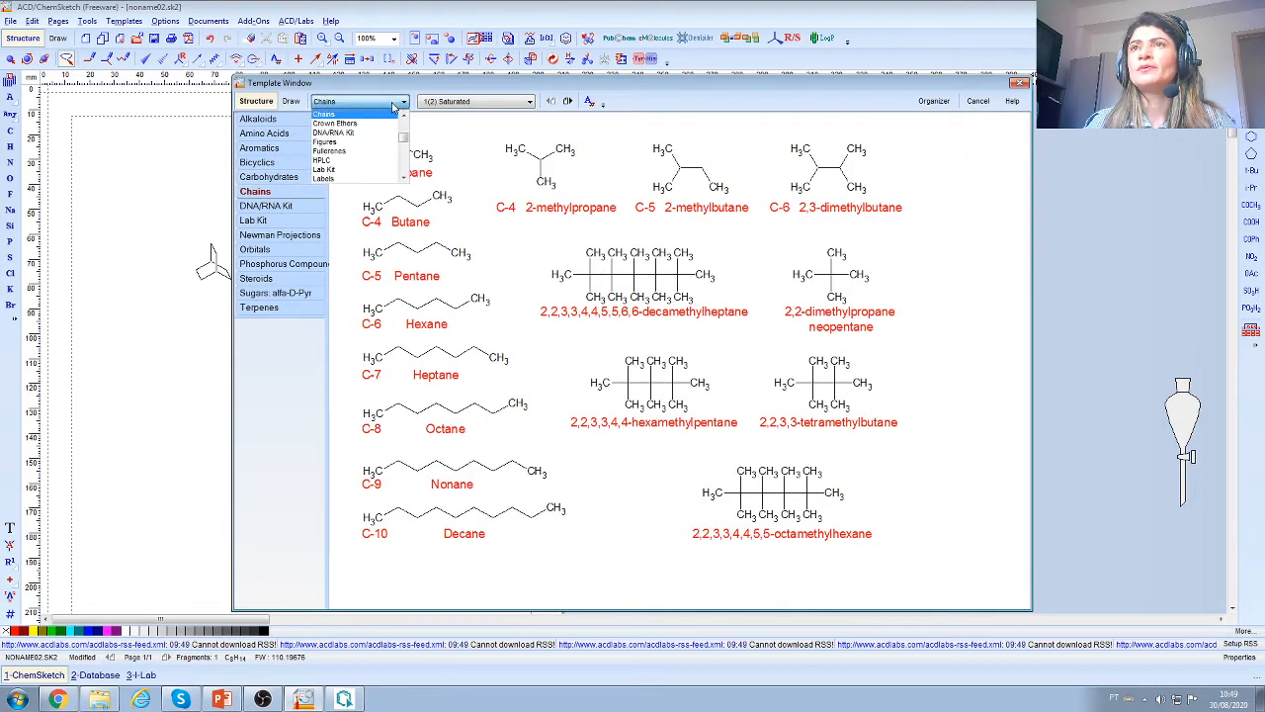
pyautogui.click(362, 123)
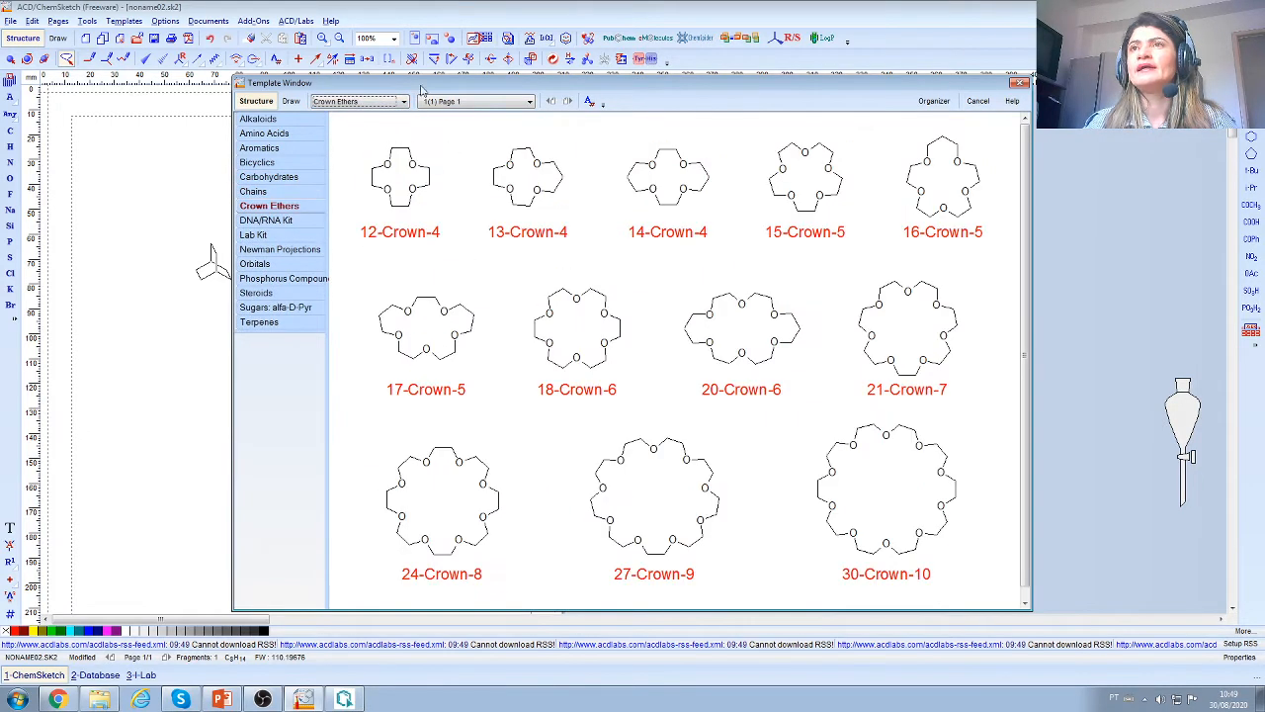
# Step: Switch the template library to the Arrows category
pyautogui.click(403, 101)
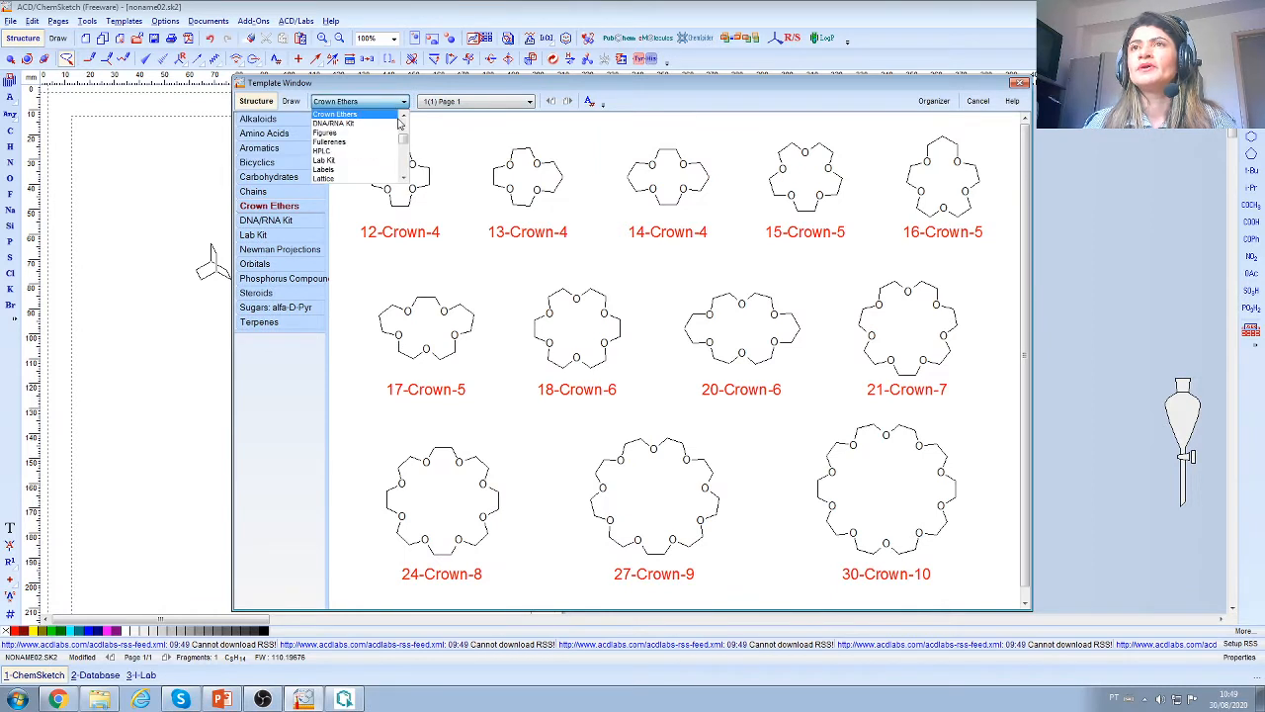
pyautogui.moveTo(403, 138); pyautogui.dragTo(403, 126)
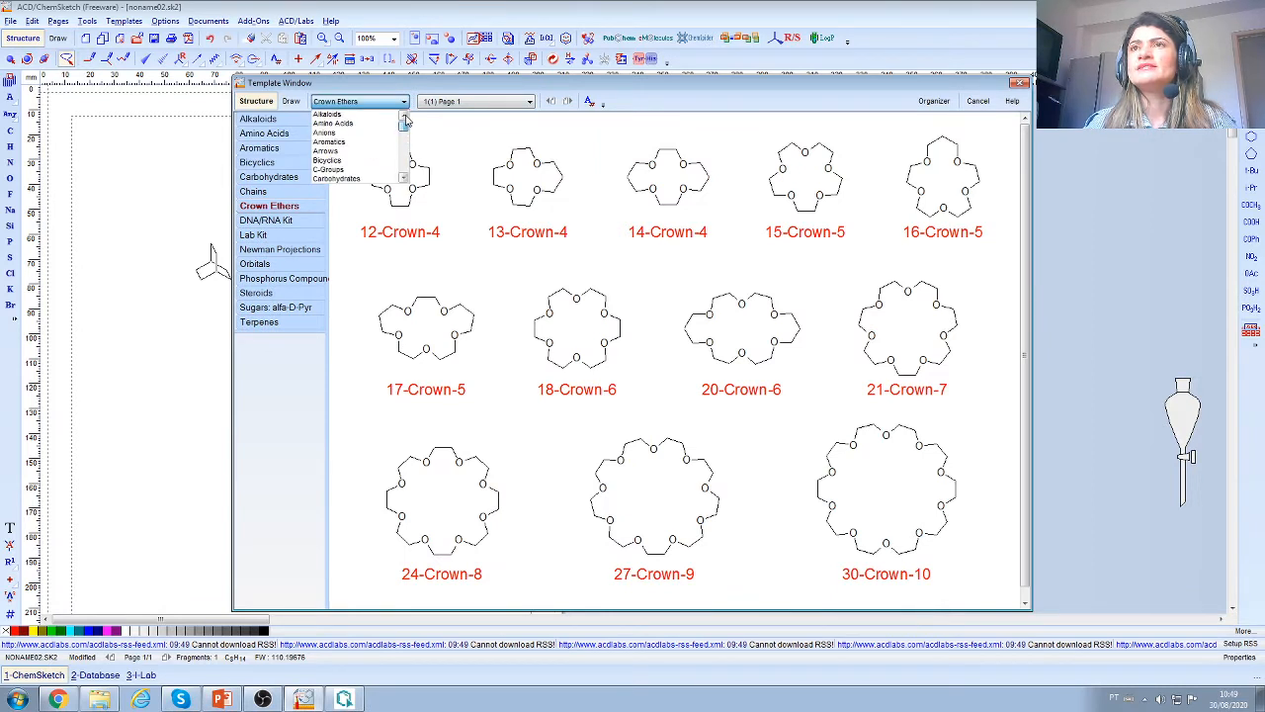
pyautogui.click(332, 150)
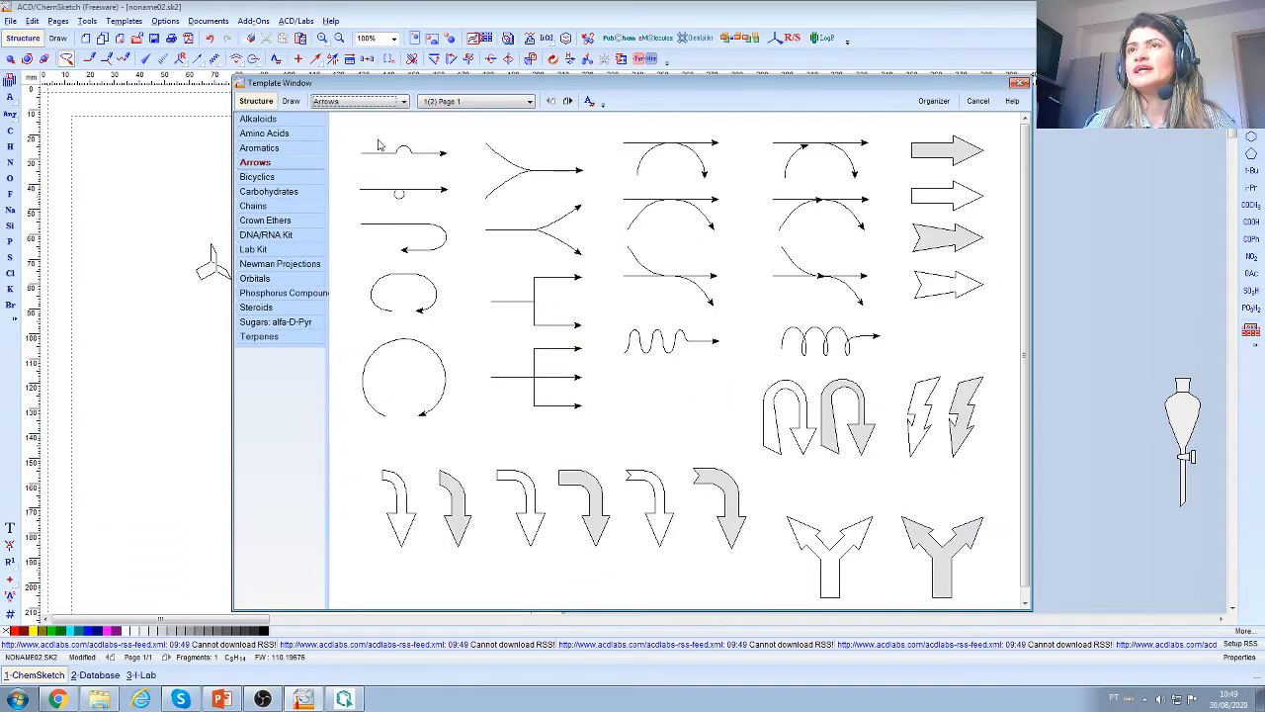
# Step: Switch the templates to Carotenes and place the β,β-carotene structure across the middle of the page, below the bicyclic structure
pyautogui.click(404, 103)
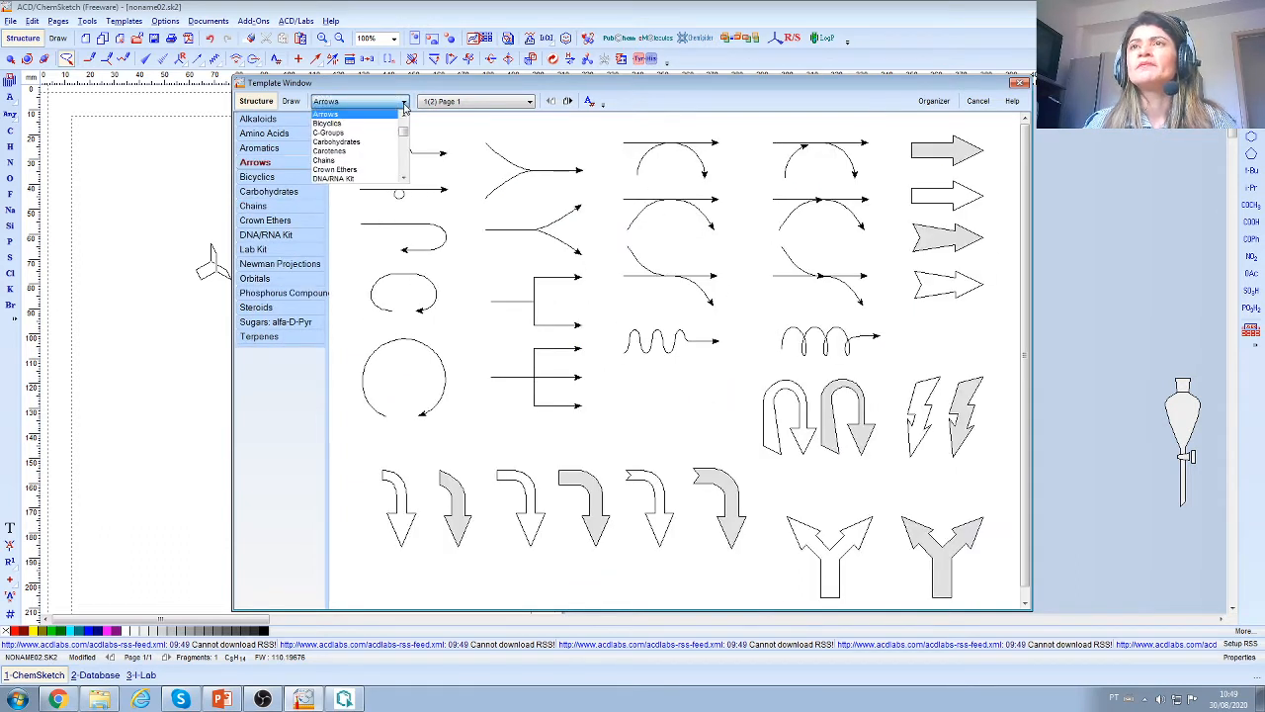
pyautogui.click(349, 151)
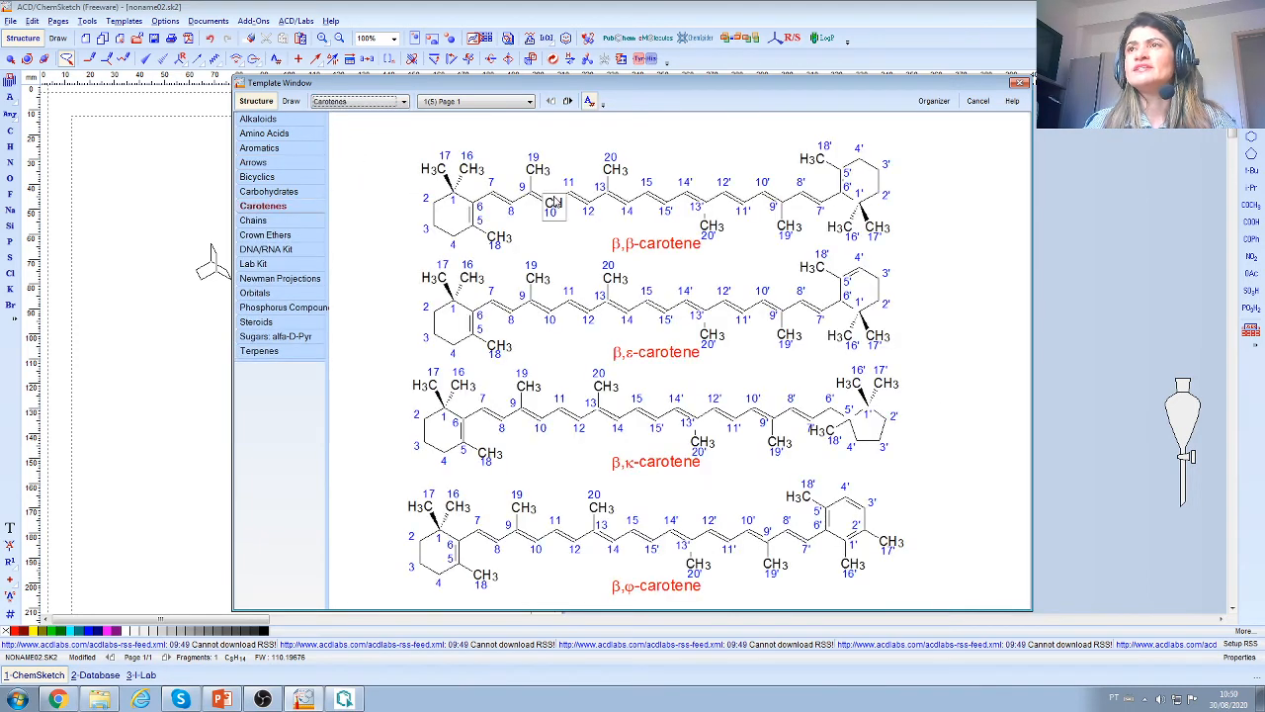
pyautogui.click(553, 204)
pyautogui.click(223, 427)
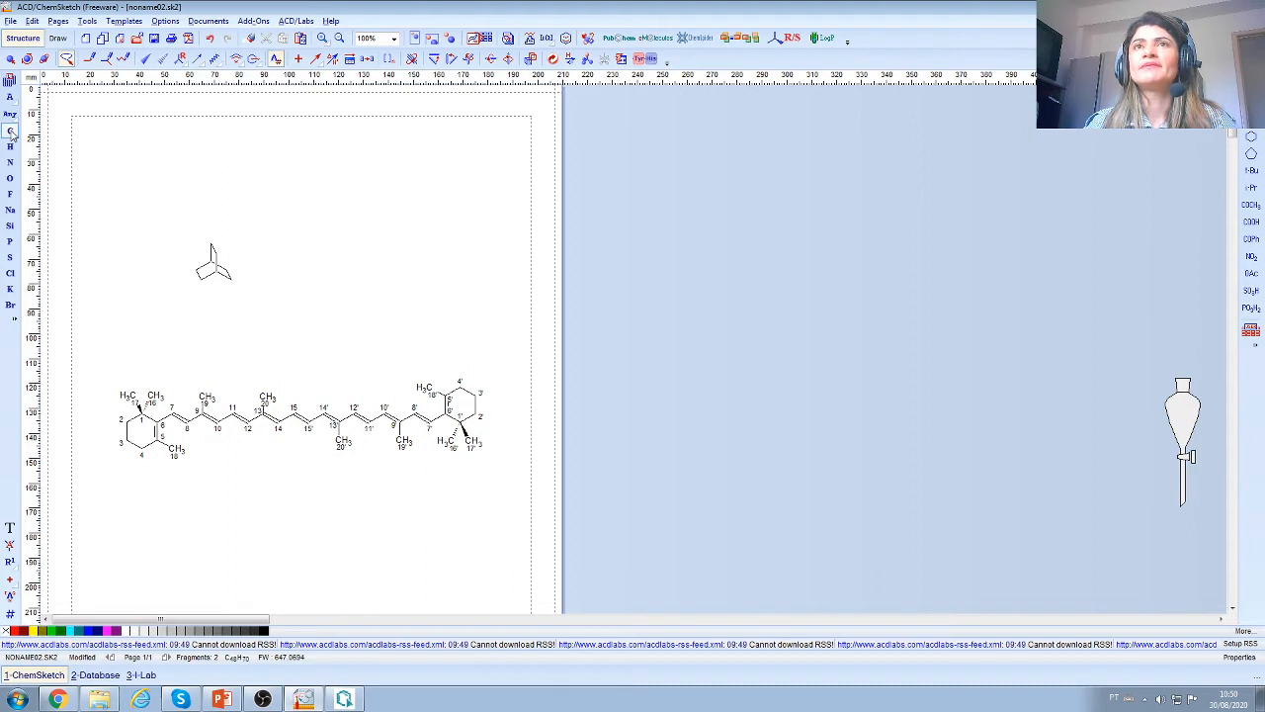
# Step: Delete methyl group 18 from the carotene's left ring and replace methyl 17' on the right ring with an OH group
pyautogui.click(252, 40)
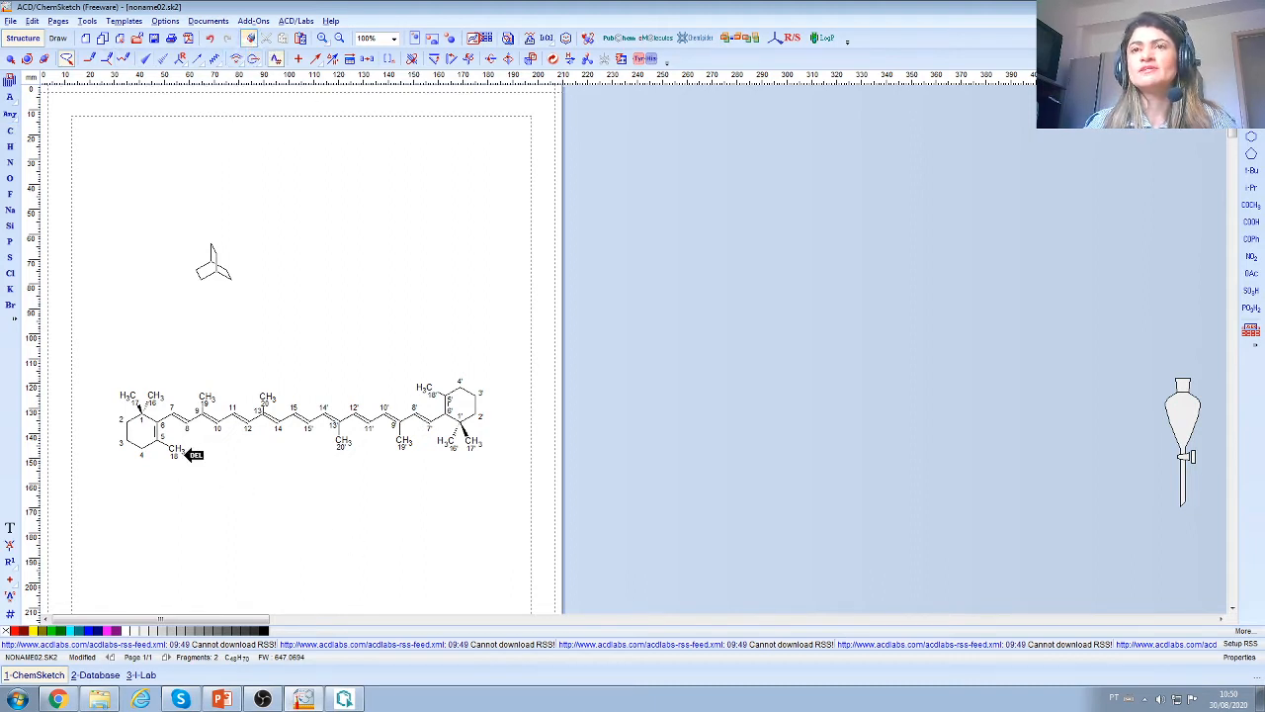
pyautogui.click(178, 447)
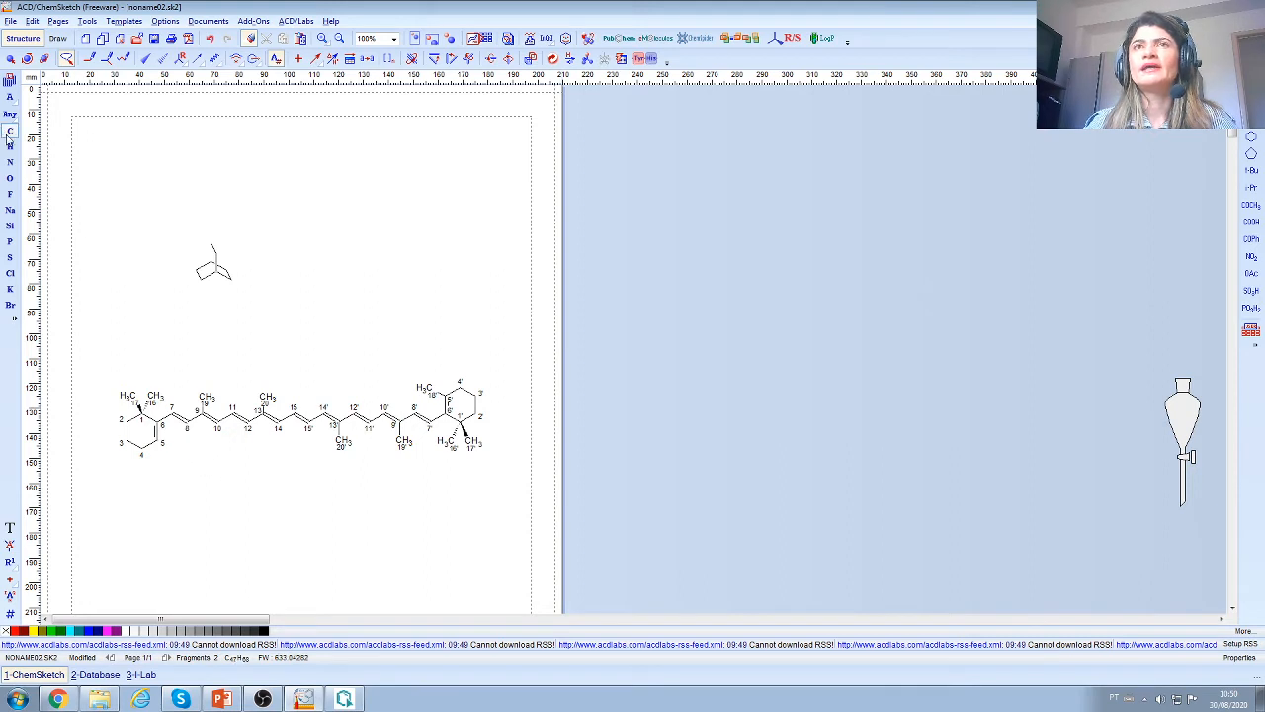
pyautogui.click(10, 179)
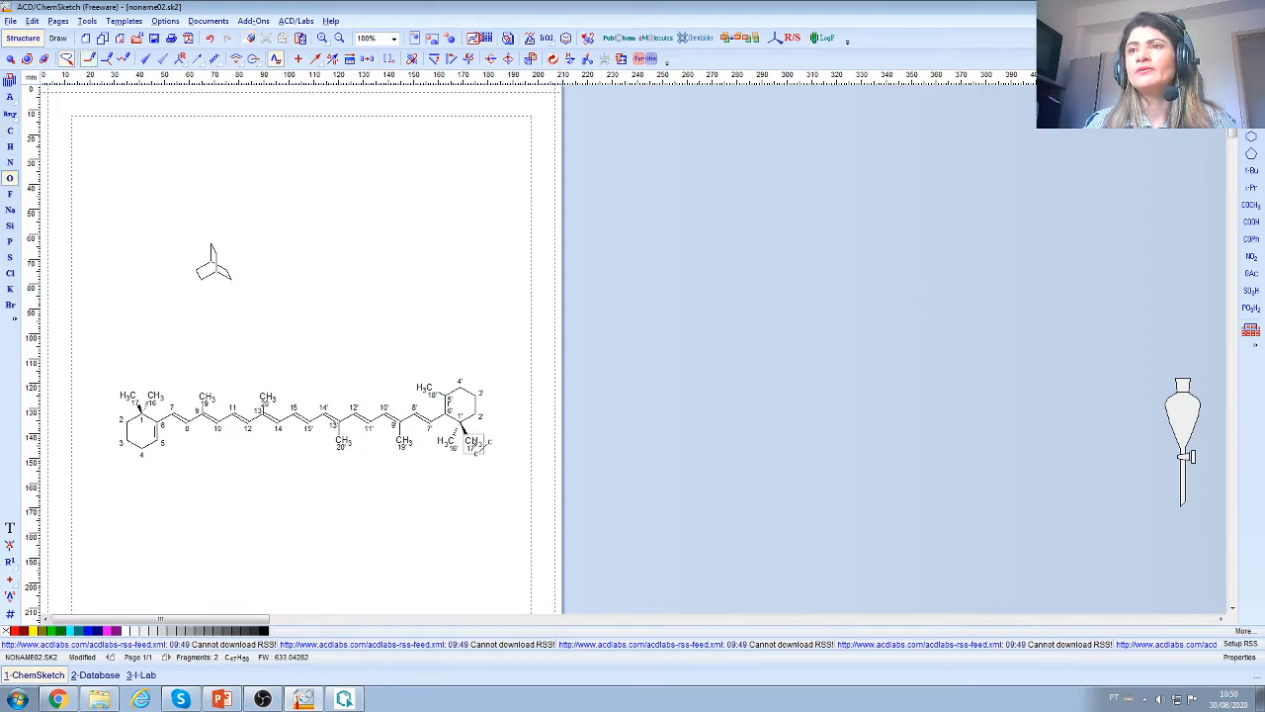
pyautogui.click(475, 444)
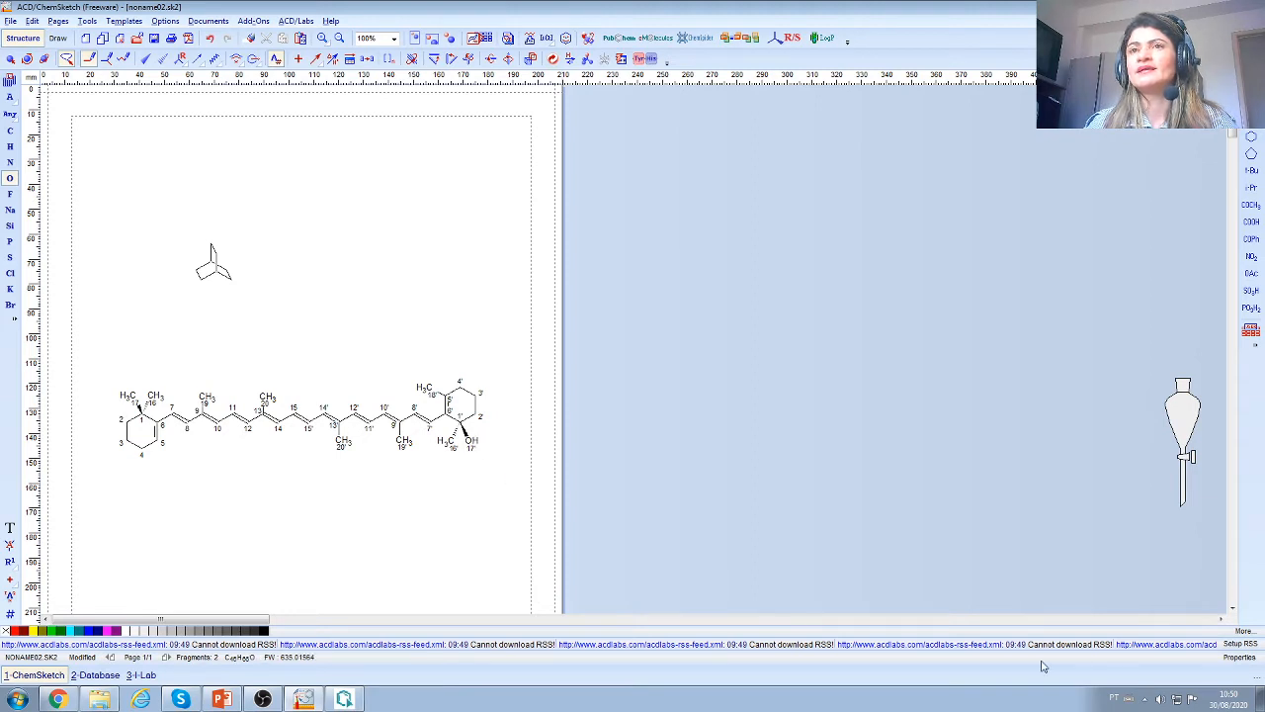
# Step: Attach a branched four-carbon chain to carbon 3' of the carotene's right ring, undoing the unwanted carbon addition along the way
pyautogui.click(10, 131)
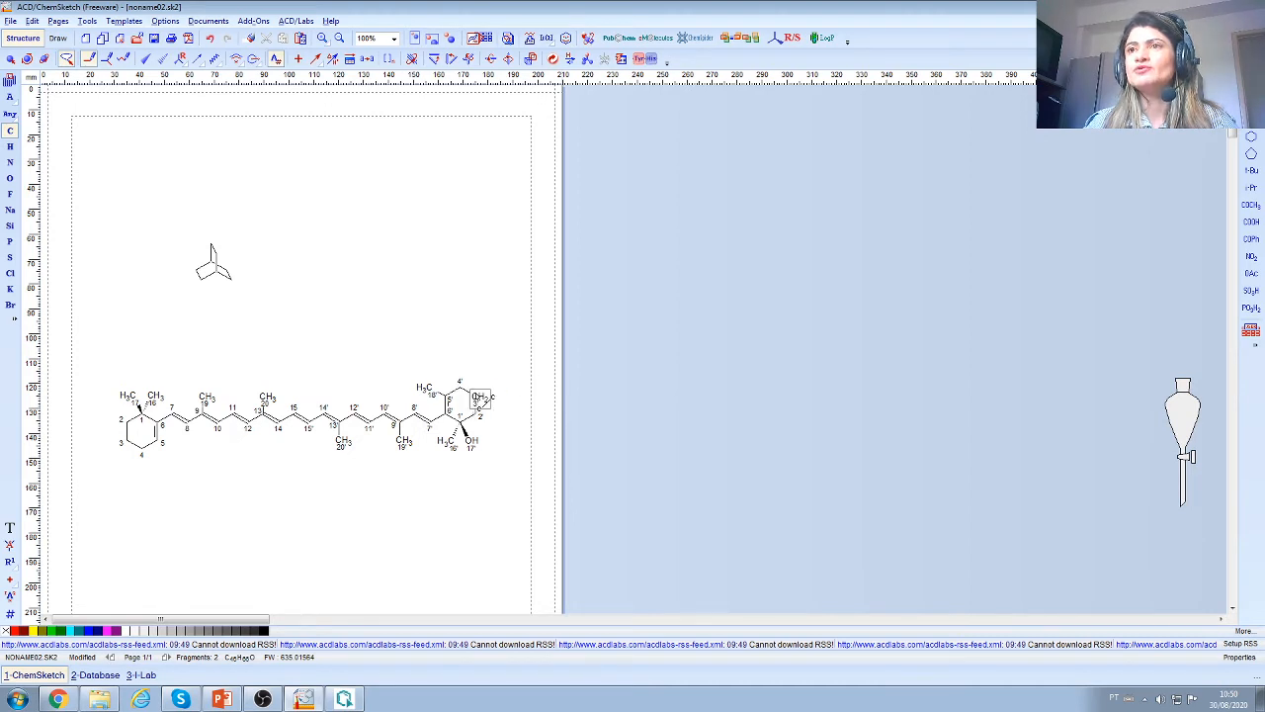
pyautogui.click(484, 391)
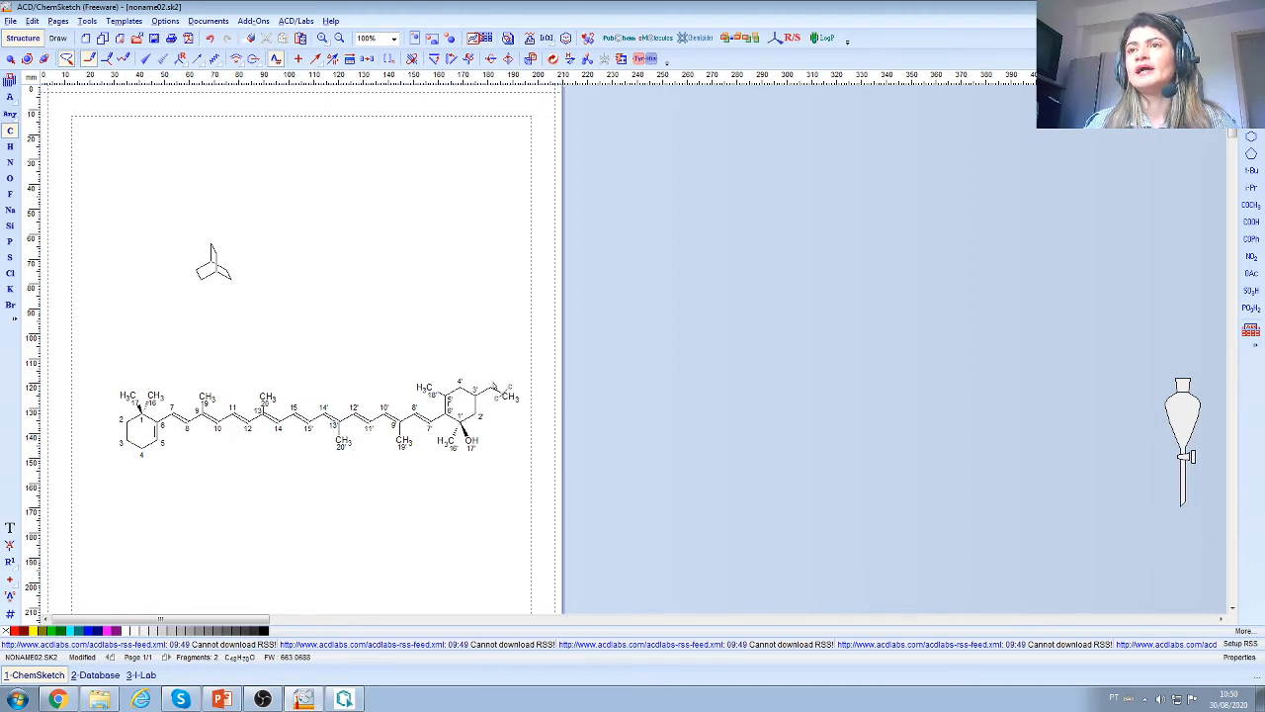
pyautogui.click(486, 392)
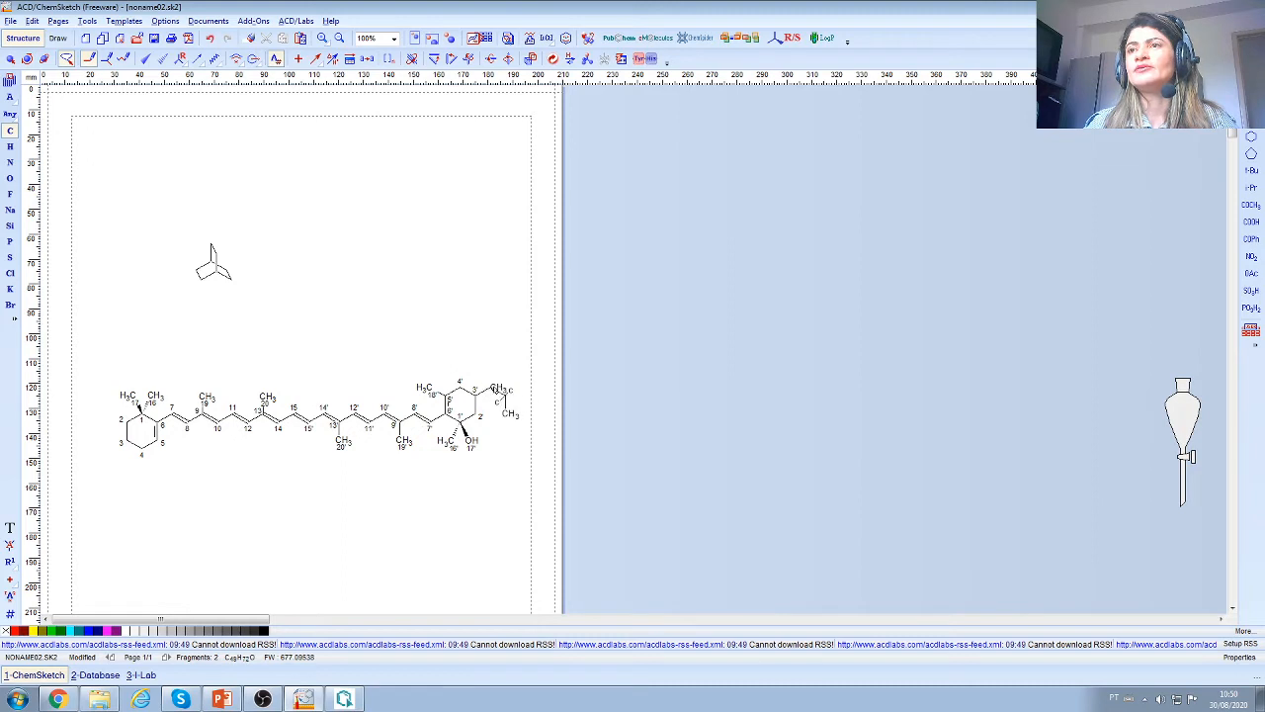
pyautogui.click(495, 388)
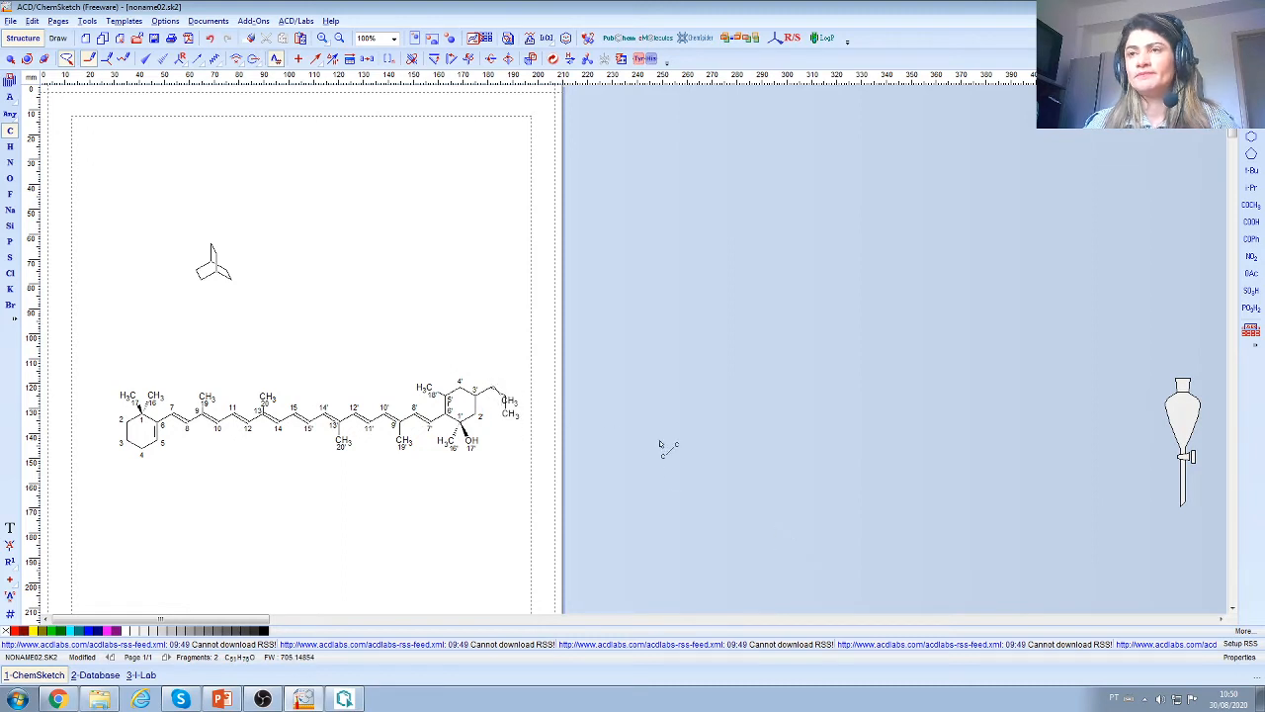
pyautogui.hotkey('ctrl', 'z')
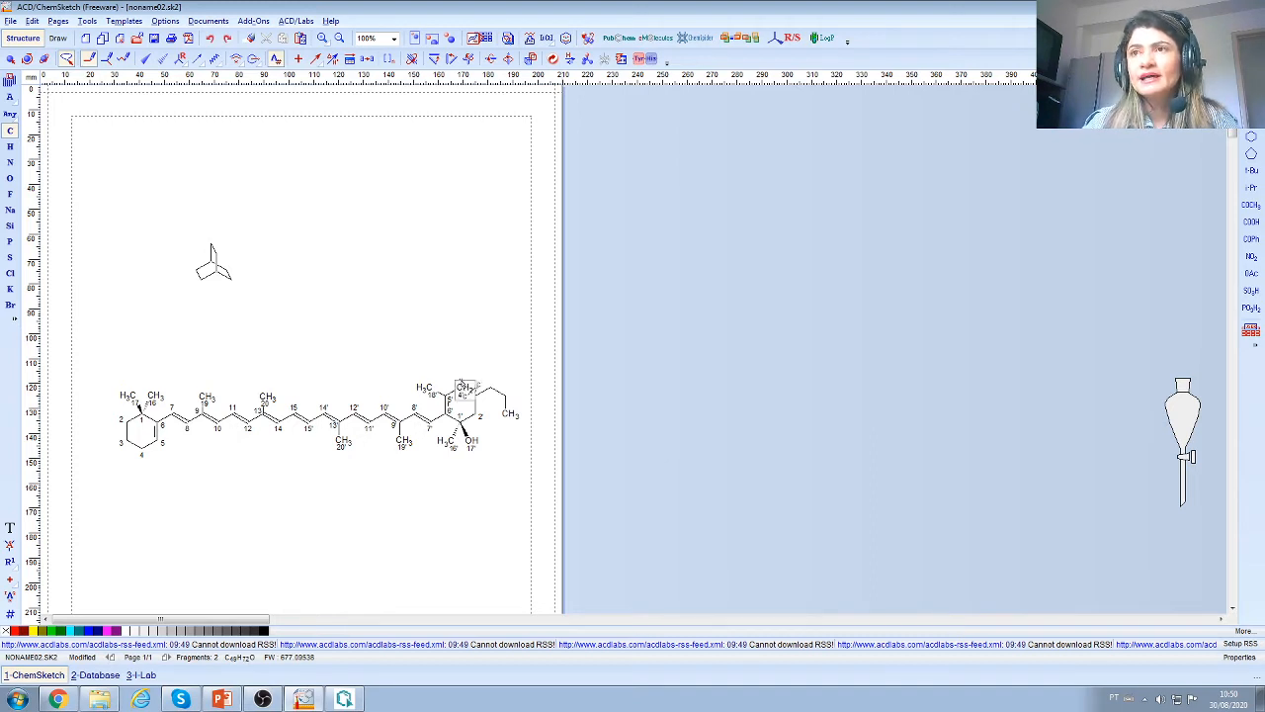
pyautogui.click(495, 388)
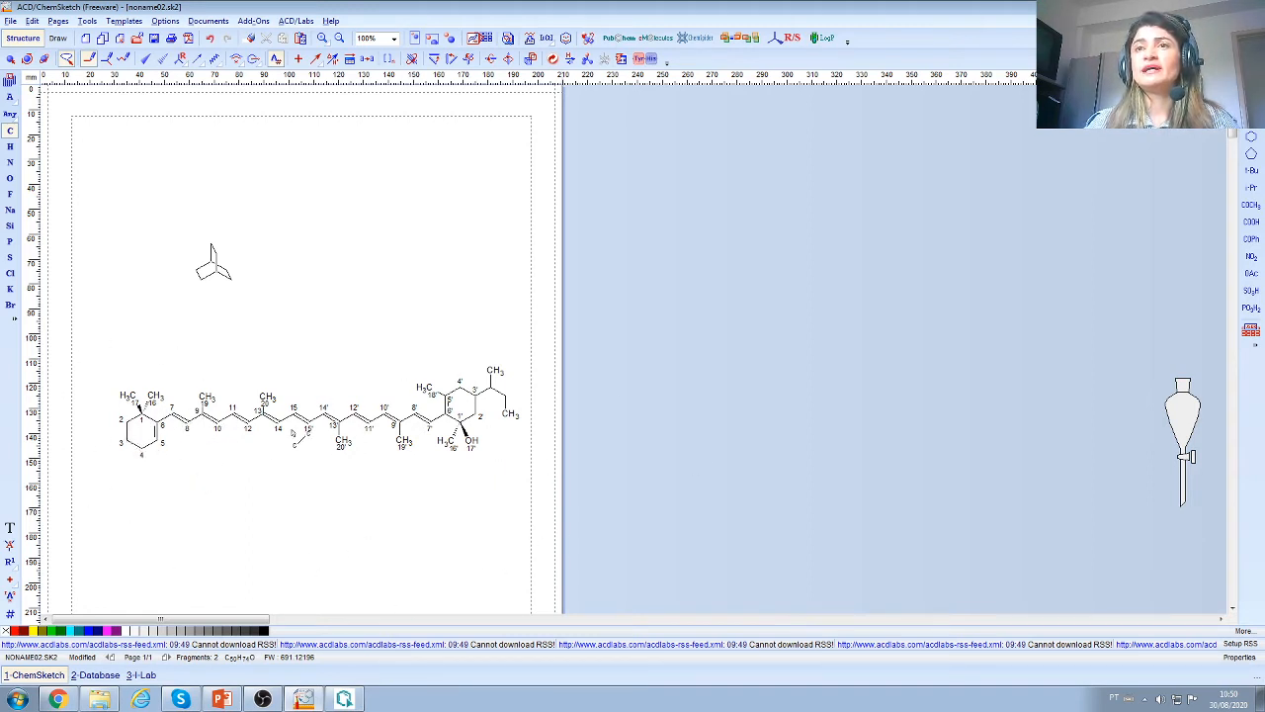
# Step: Reopen the template library, switch to Figures and place the circular figure with outward-facing black heads in the upper-right part of the page
pyautogui.click(124, 21)
pyautogui.click(139, 36)
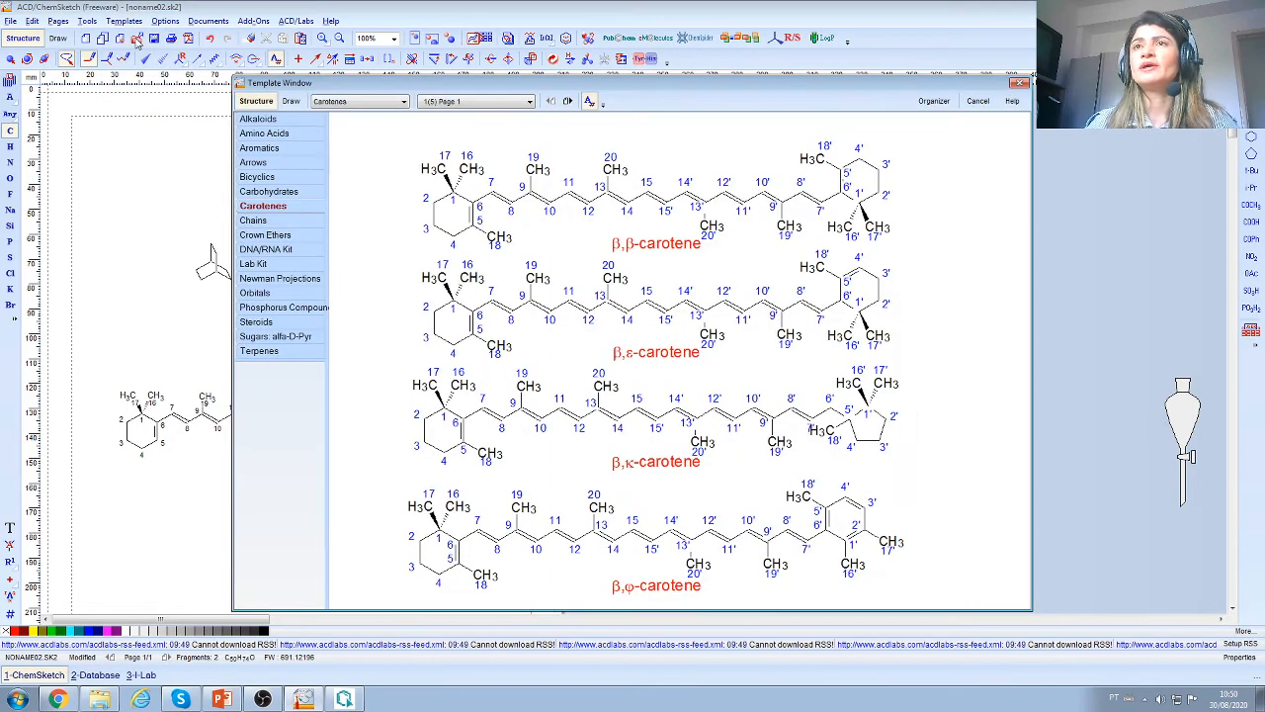
pyautogui.click(403, 102)
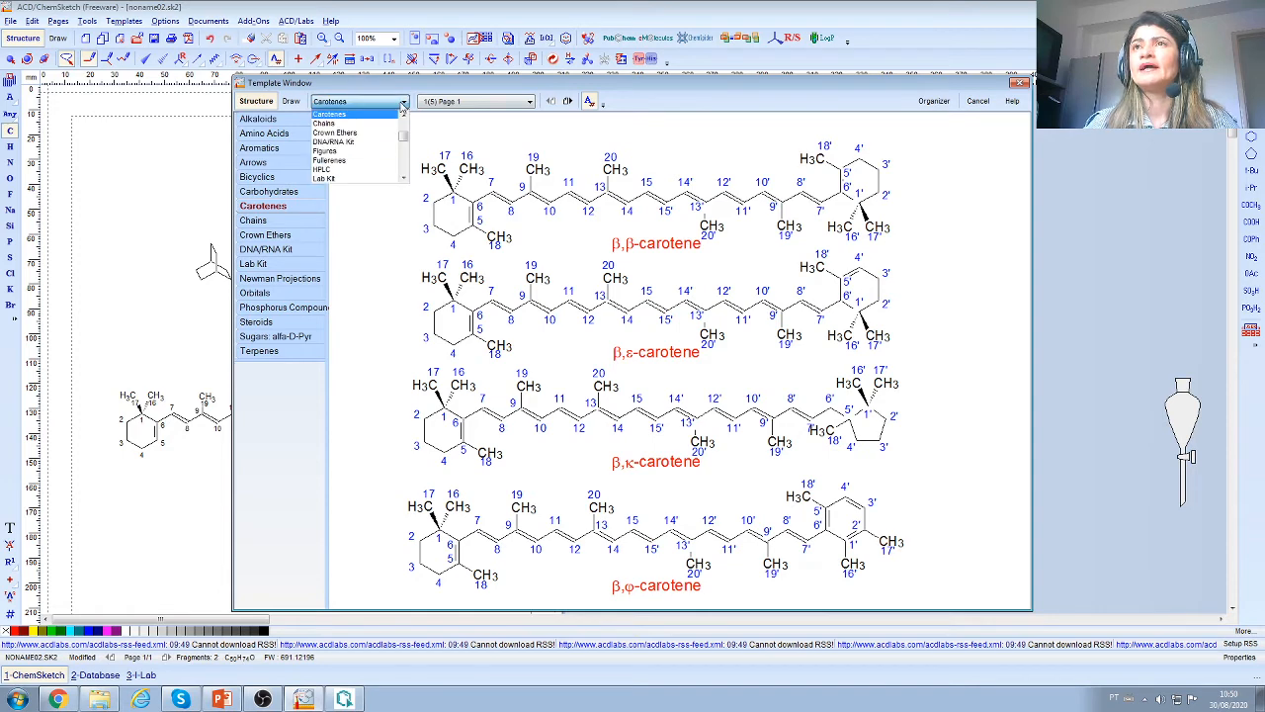
pyautogui.click(358, 151)
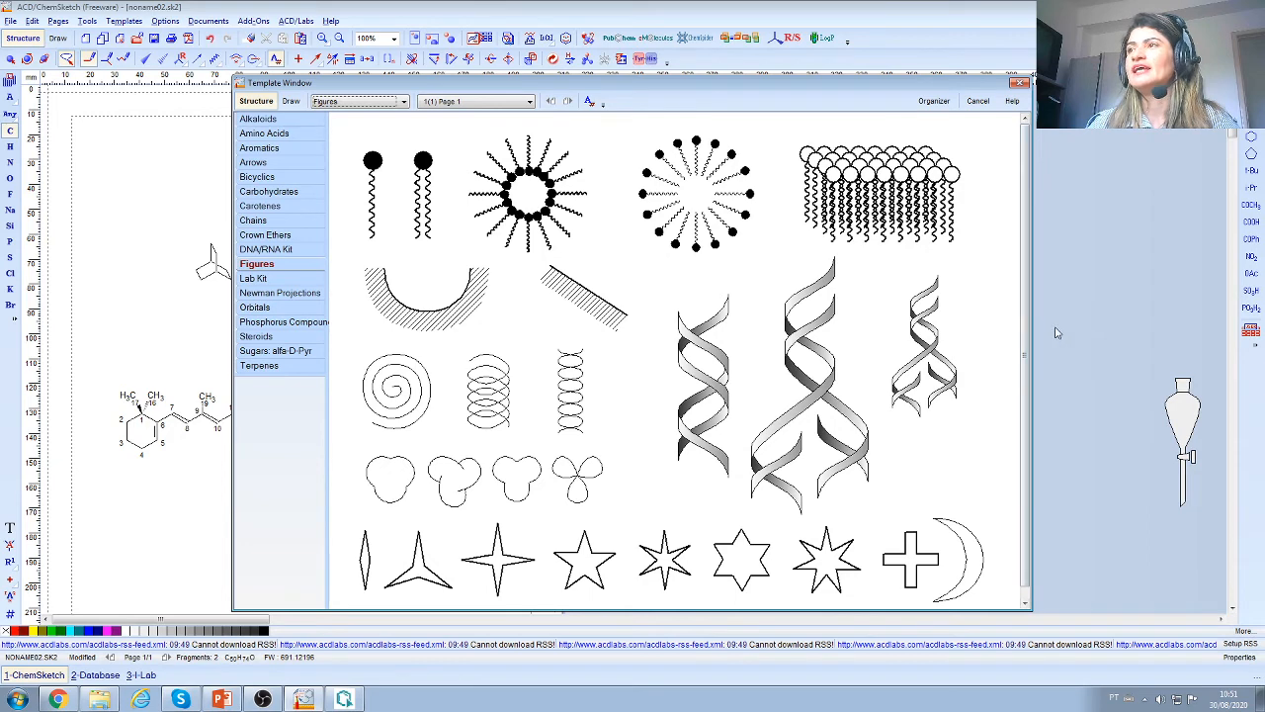
pyautogui.scroll(-2, 1025, 400)
pyautogui.moveTo(1018, 441); pyautogui.dragTo(1032, 330)
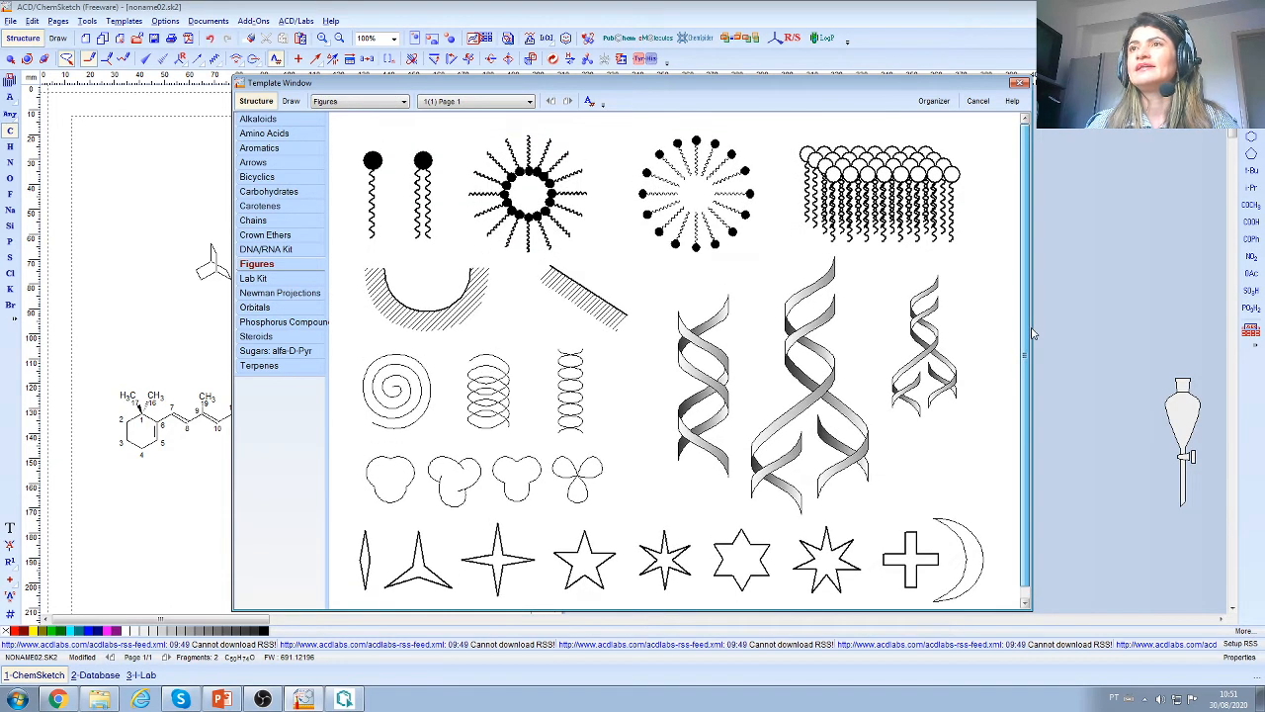
pyautogui.click(689, 218)
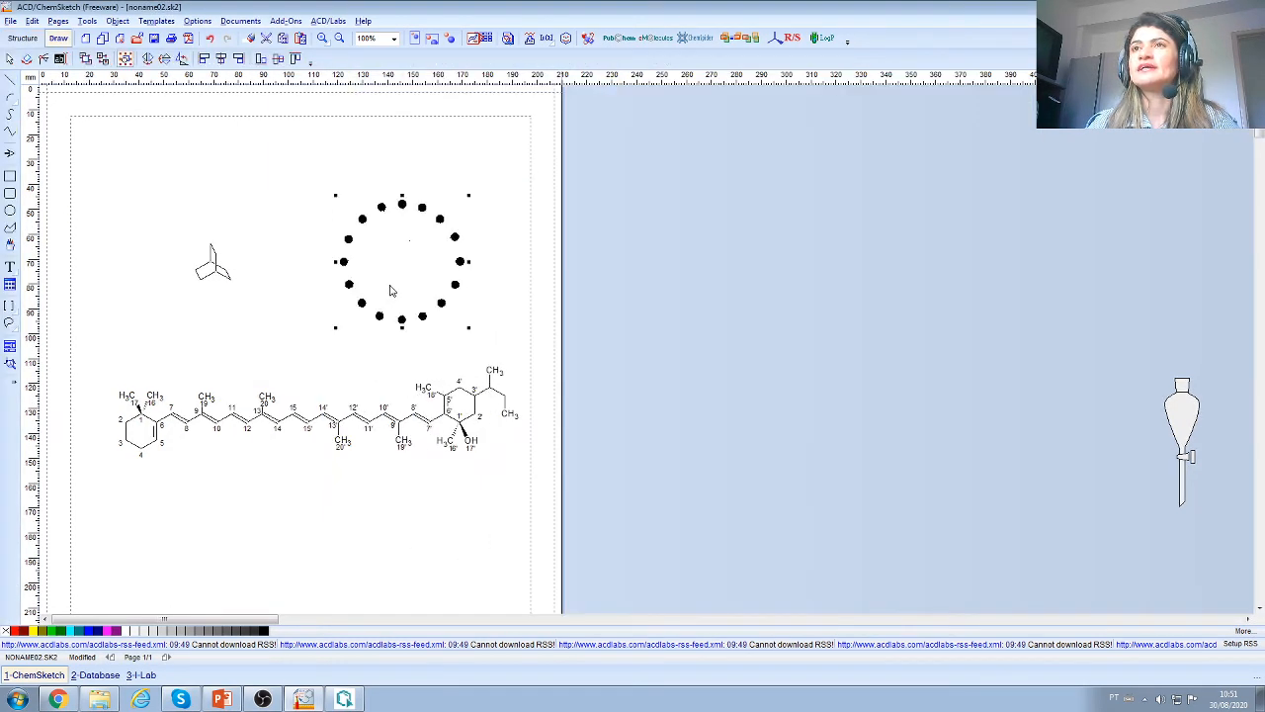
pyautogui.click(403, 261)
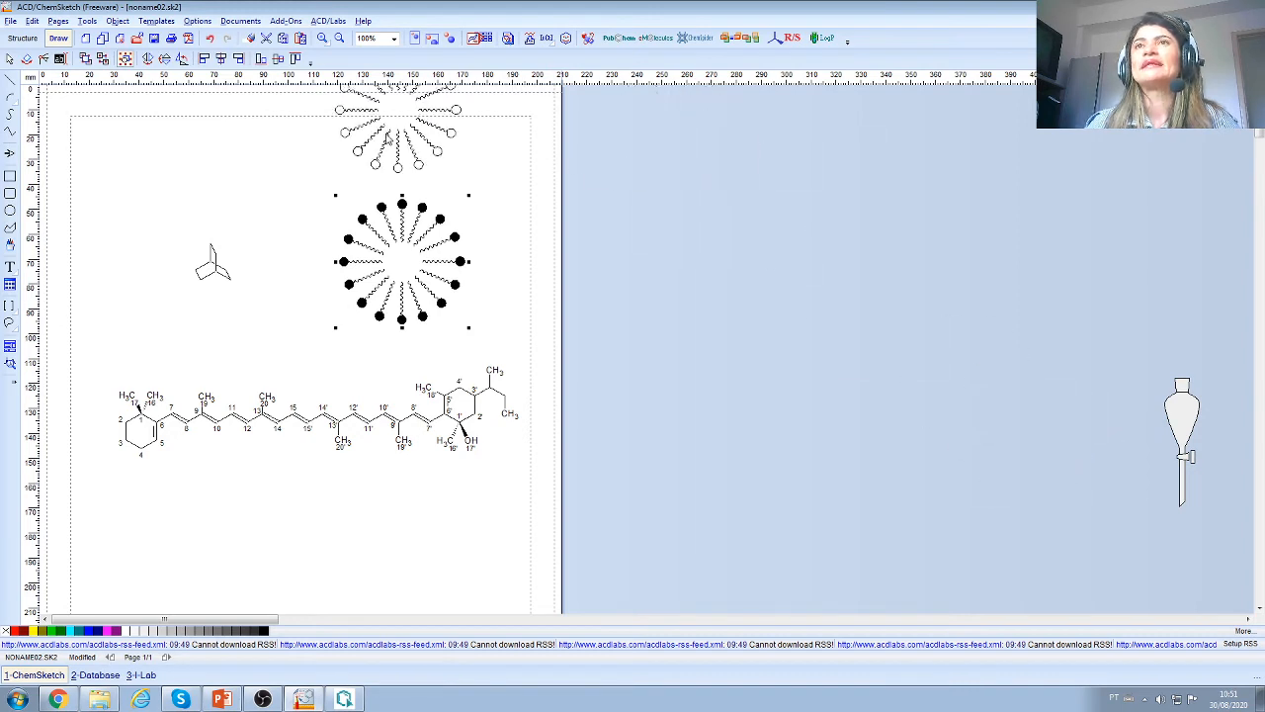
# Step: Reopen the template library, switch to Lab Kit and place the conical filtering flask in the upper-left corner of the page
pyautogui.click(155, 21)
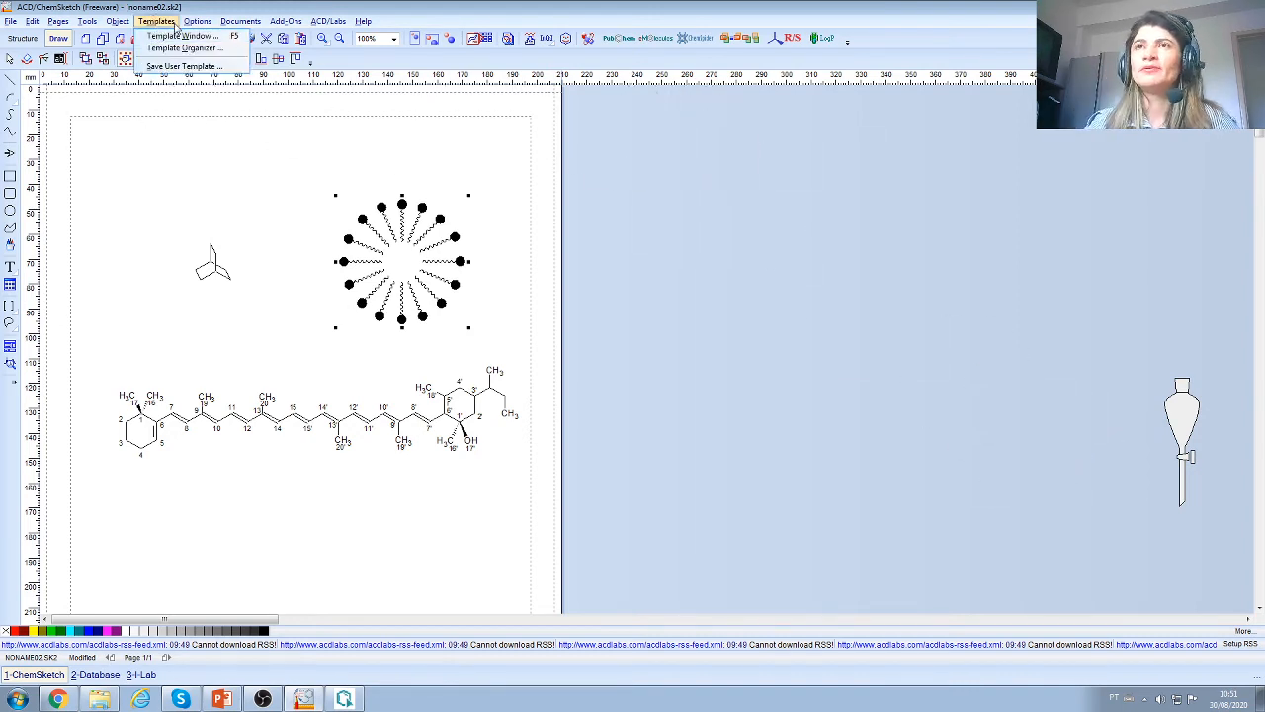
pyautogui.click(184, 36)
pyautogui.click(530, 102)
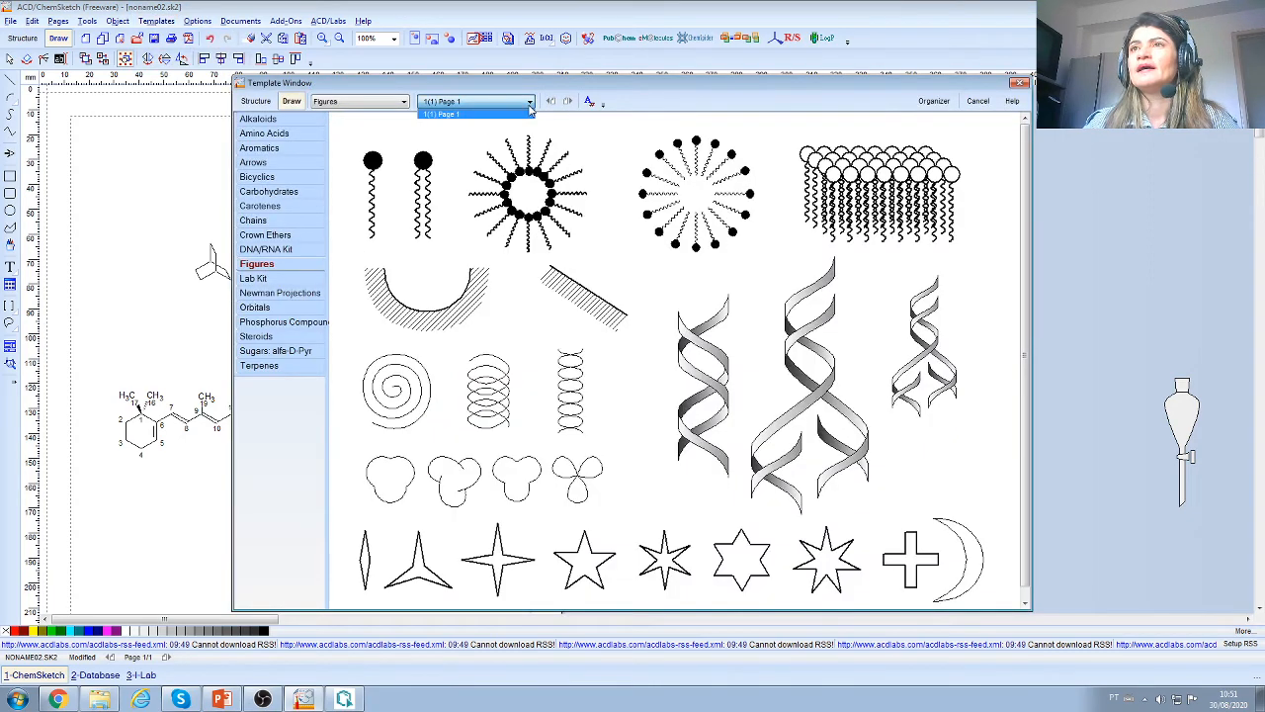
pyautogui.click(403, 102)
pyautogui.click(403, 101)
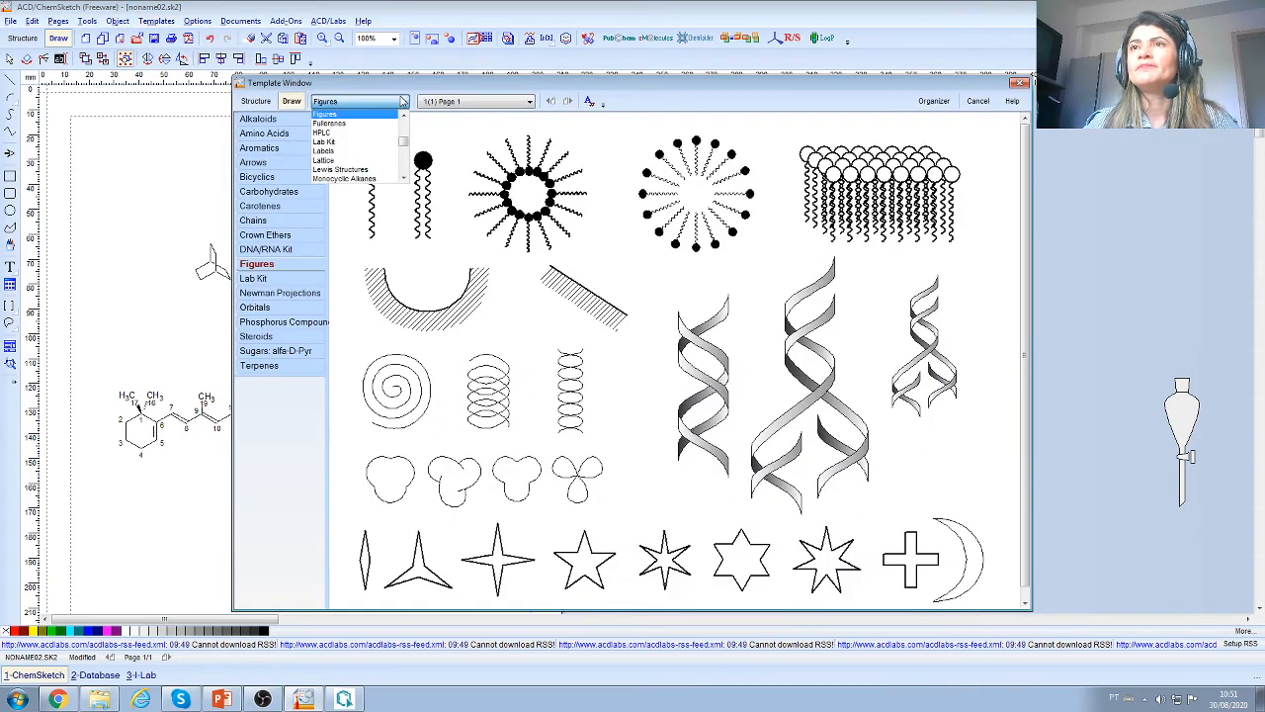
pyautogui.click(353, 143)
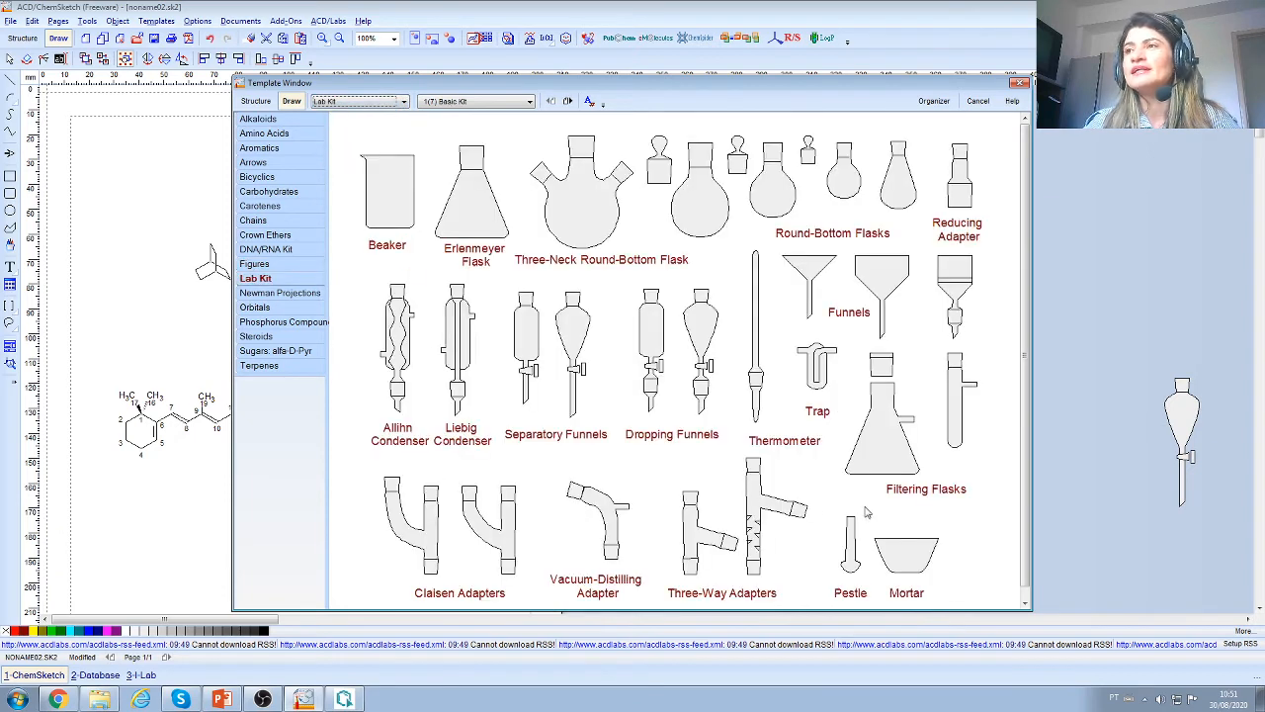
pyautogui.click(880, 456)
pyautogui.click(156, 217)
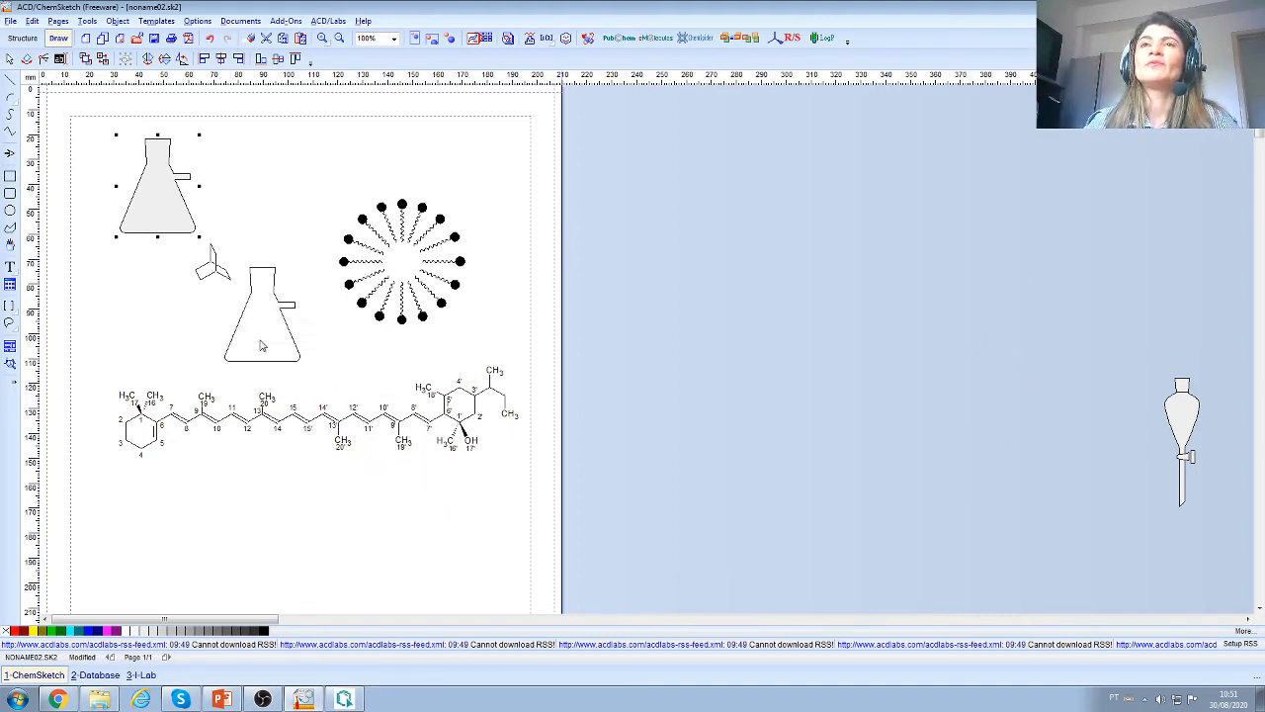
# Step: Reopen the template library, look over the Lab Kit glassware and display the Labels category
pyautogui.click(159, 21)
pyautogui.click(174, 37)
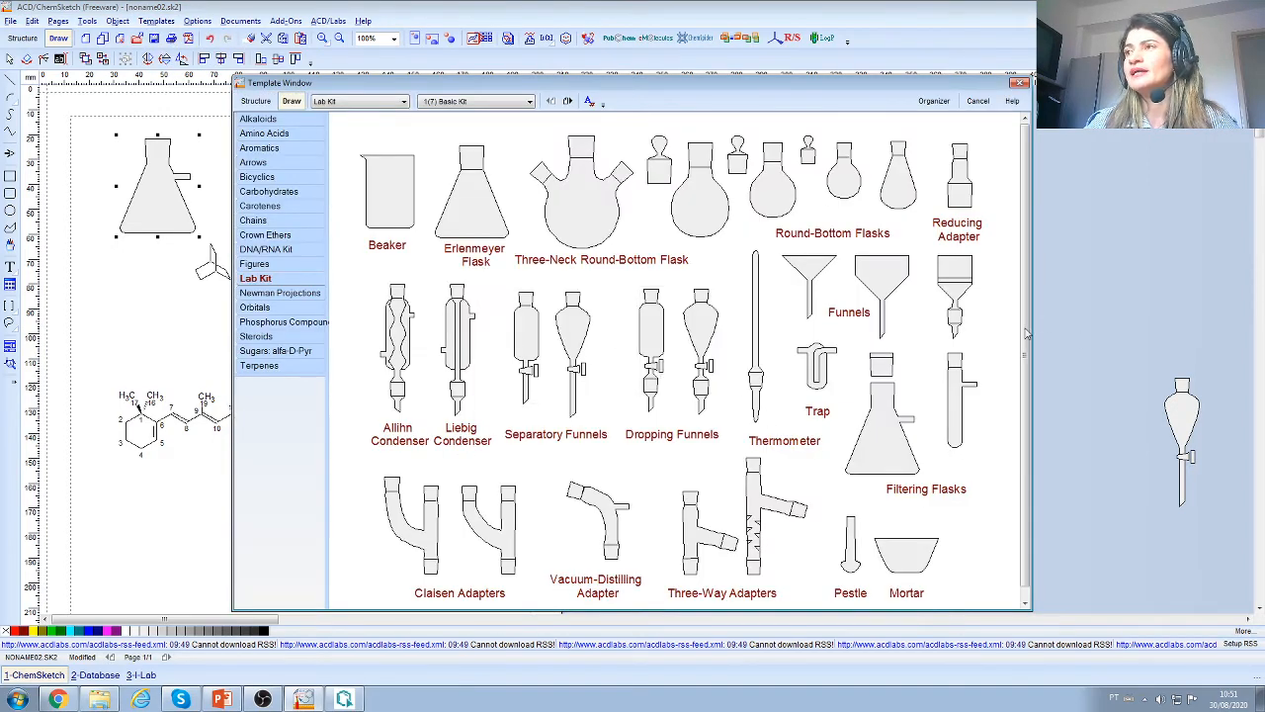
pyautogui.moveTo(1027, 338); pyautogui.dragTo(1024, 405)
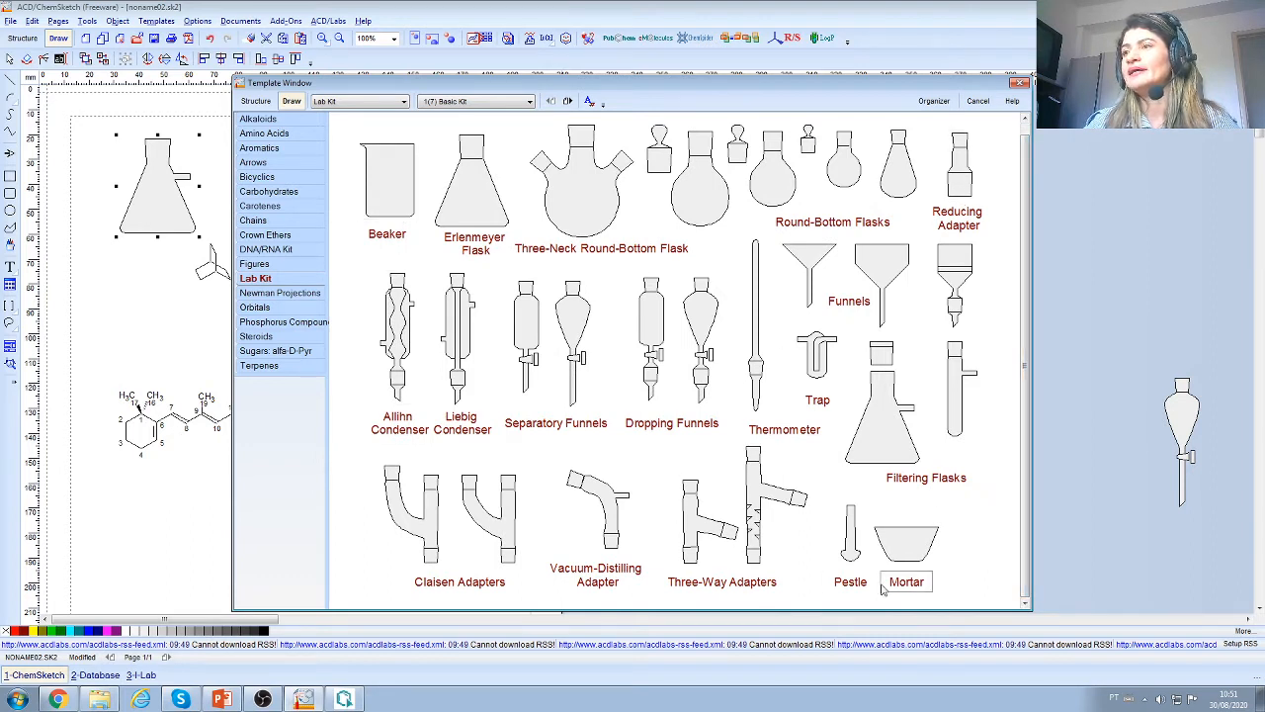
pyautogui.click(399, 102)
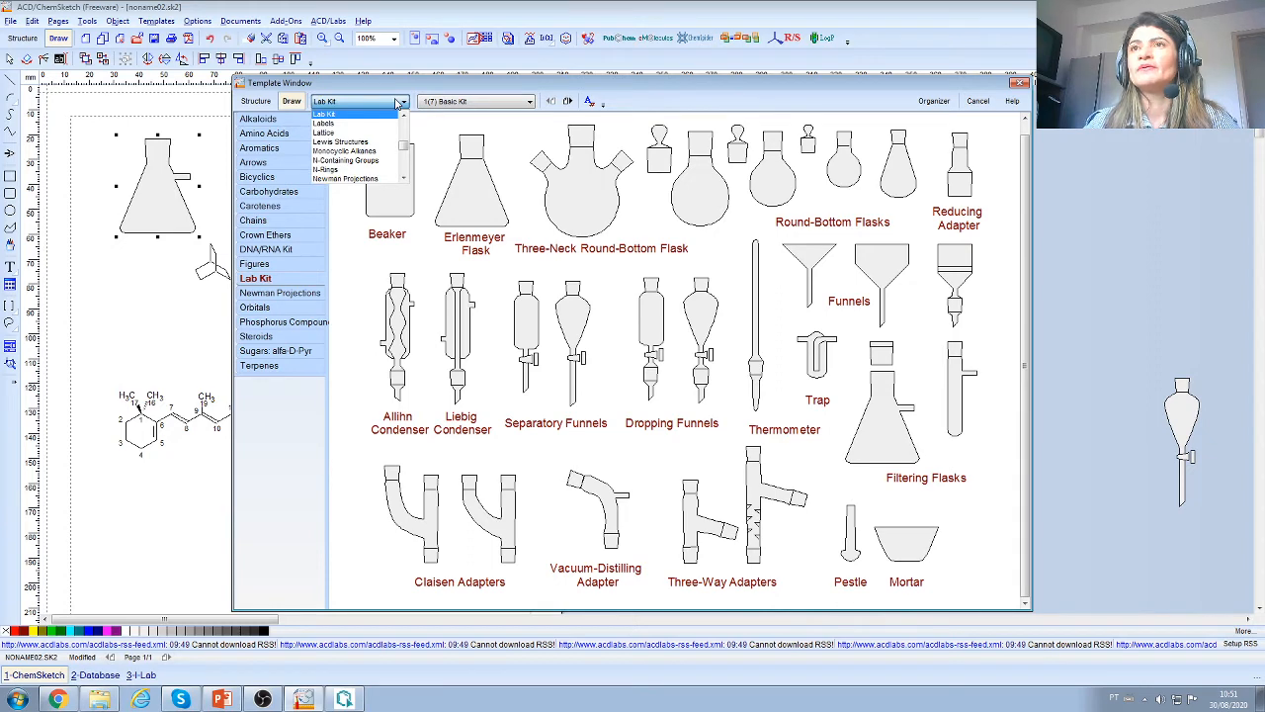
pyautogui.click(332, 122)
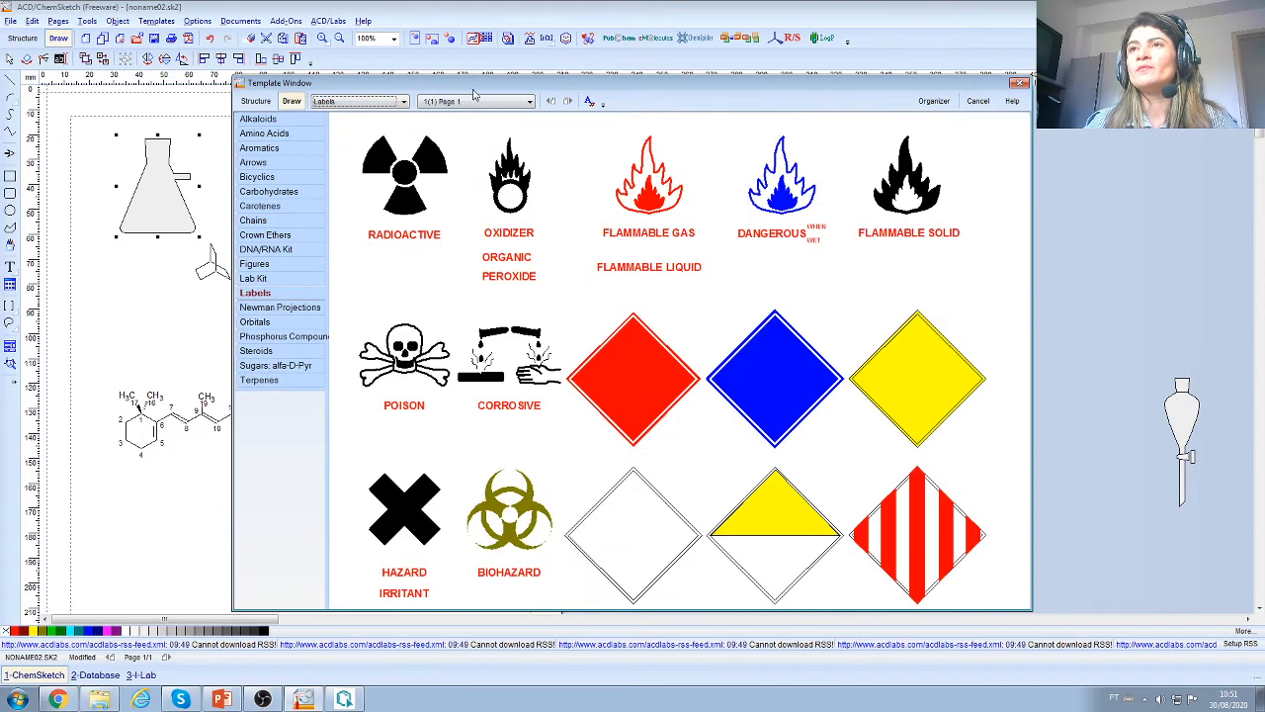
# Step: Switch the templates to Lattice and place the face-centered cubic cell below the carotene structure
pyautogui.click(403, 103)
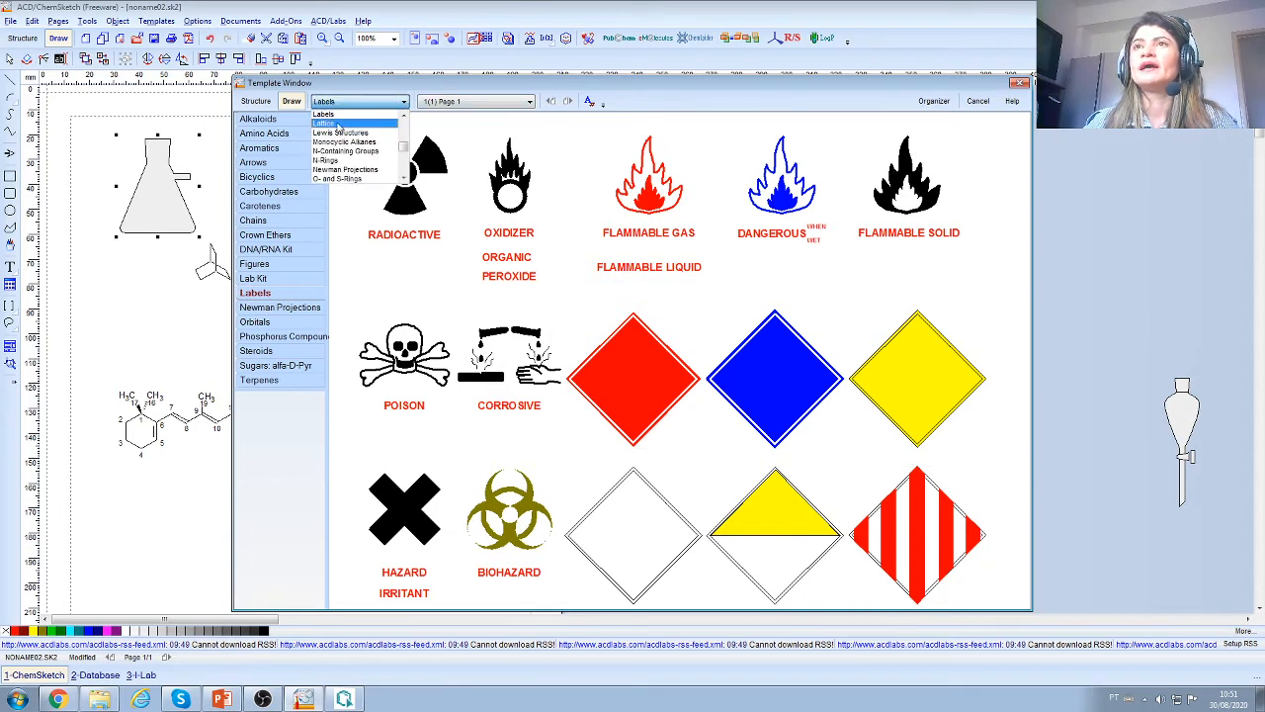
pyautogui.click(338, 124)
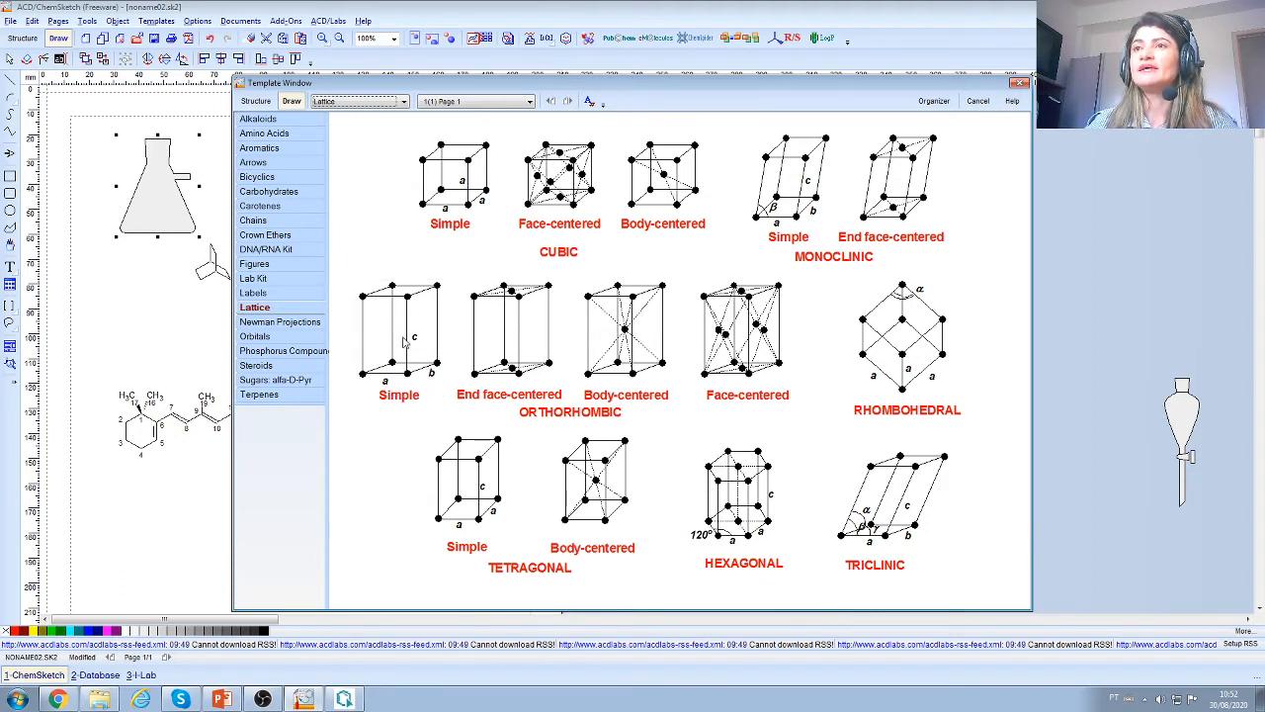
pyautogui.click(538, 175)
pyautogui.click(312, 513)
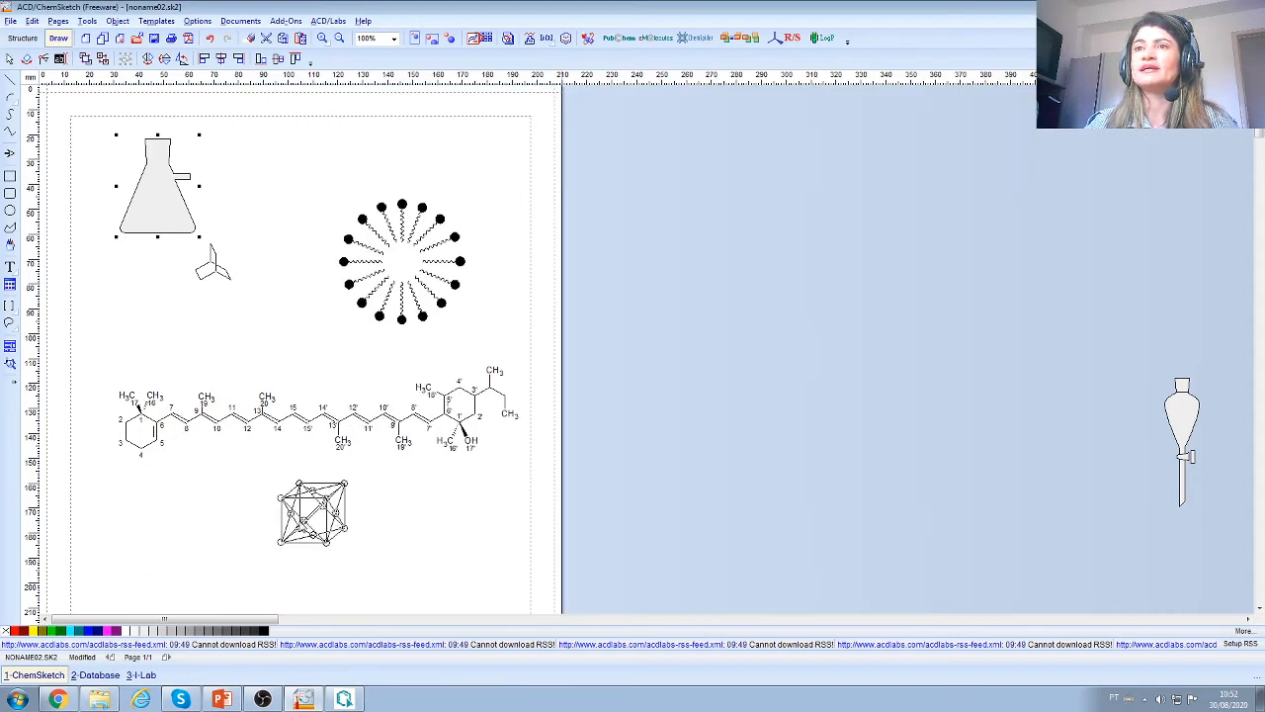
# Step: Reopen the template library, view Monocyclic Alkanes, and place the eclipsed Newman projection with two CH3 groups above the carotene structure
pyautogui.click(172, 22)
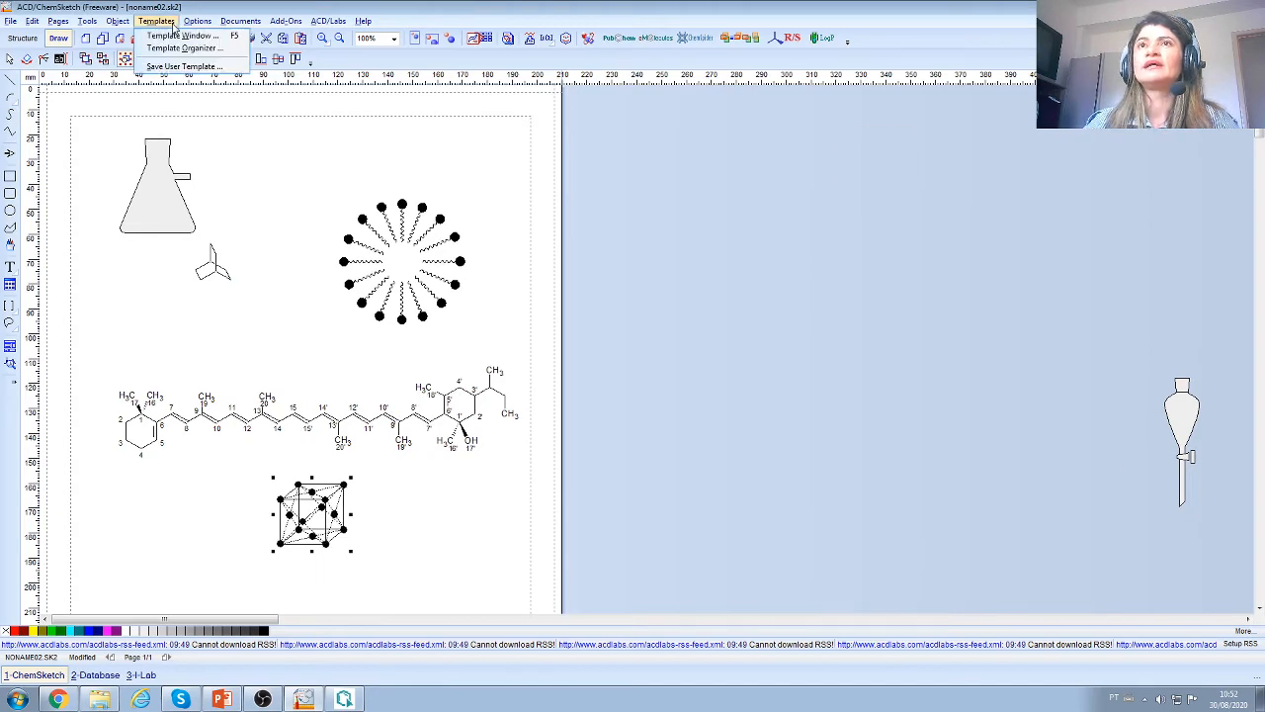
pyautogui.click(175, 35)
pyautogui.click(403, 102)
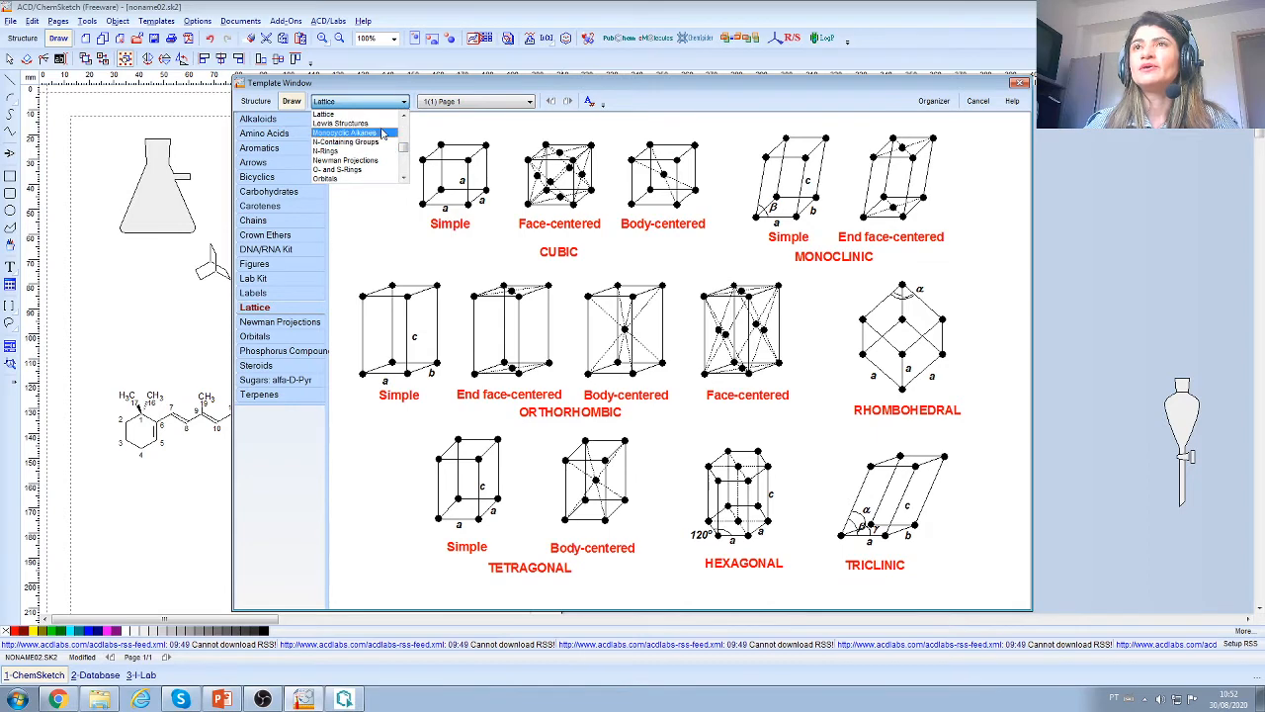
pyautogui.click(382, 133)
pyautogui.click(392, 104)
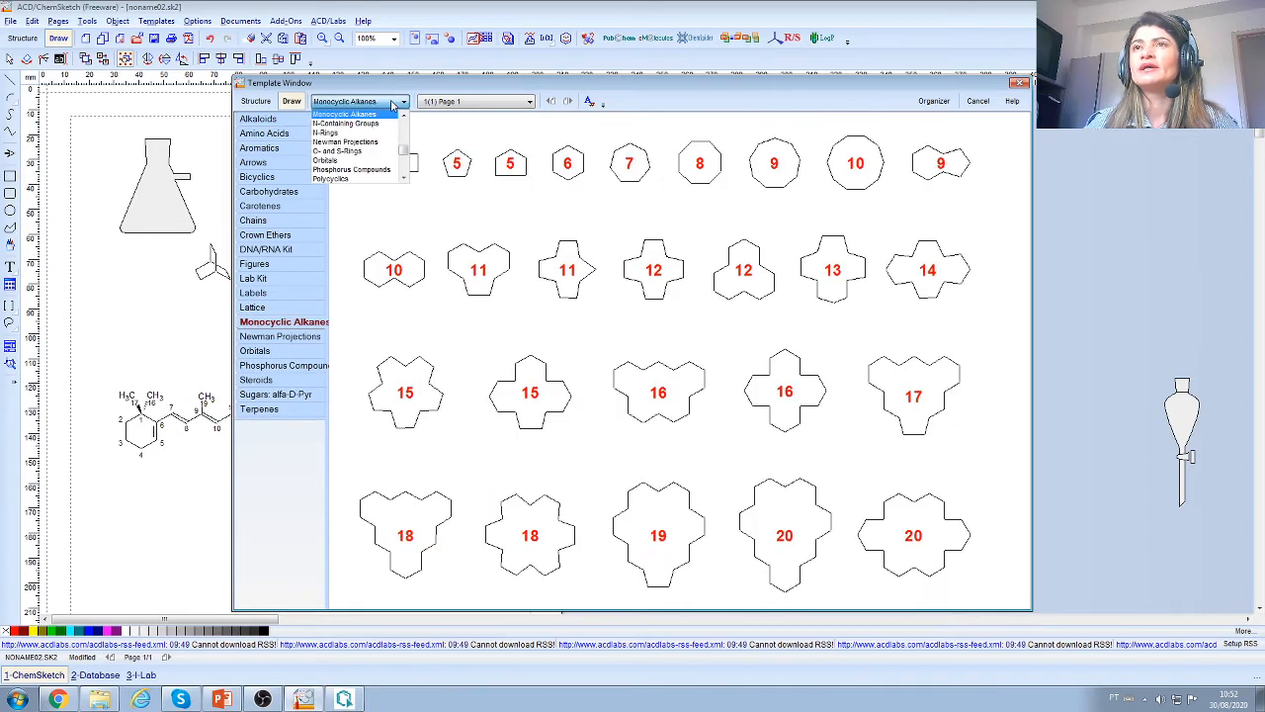
pyautogui.click(345, 141)
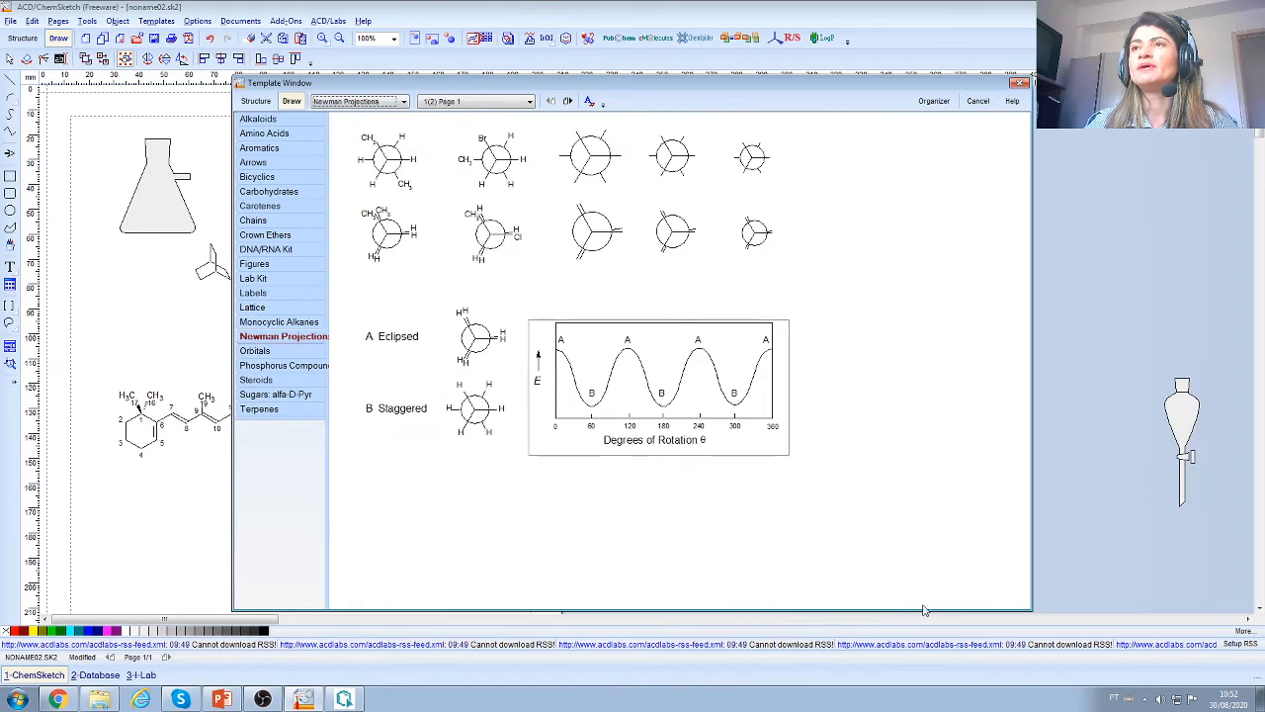
pyautogui.click(397, 238)
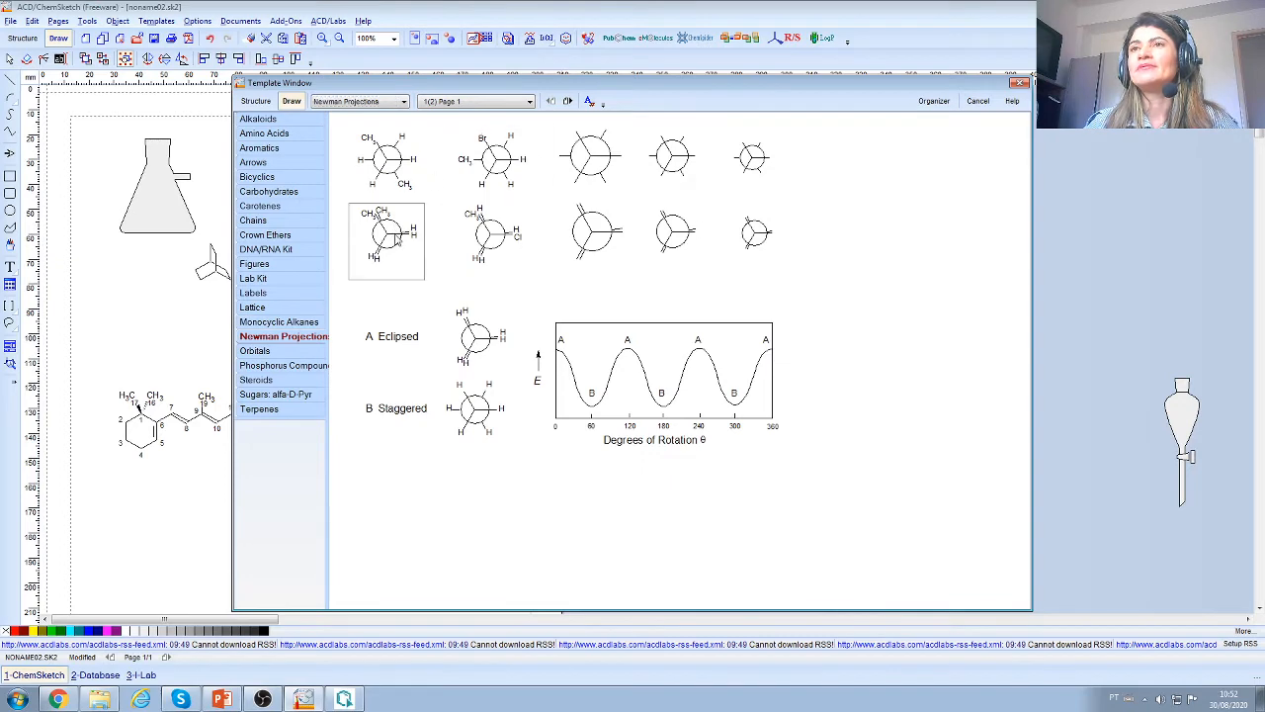
pyautogui.click(275, 322)
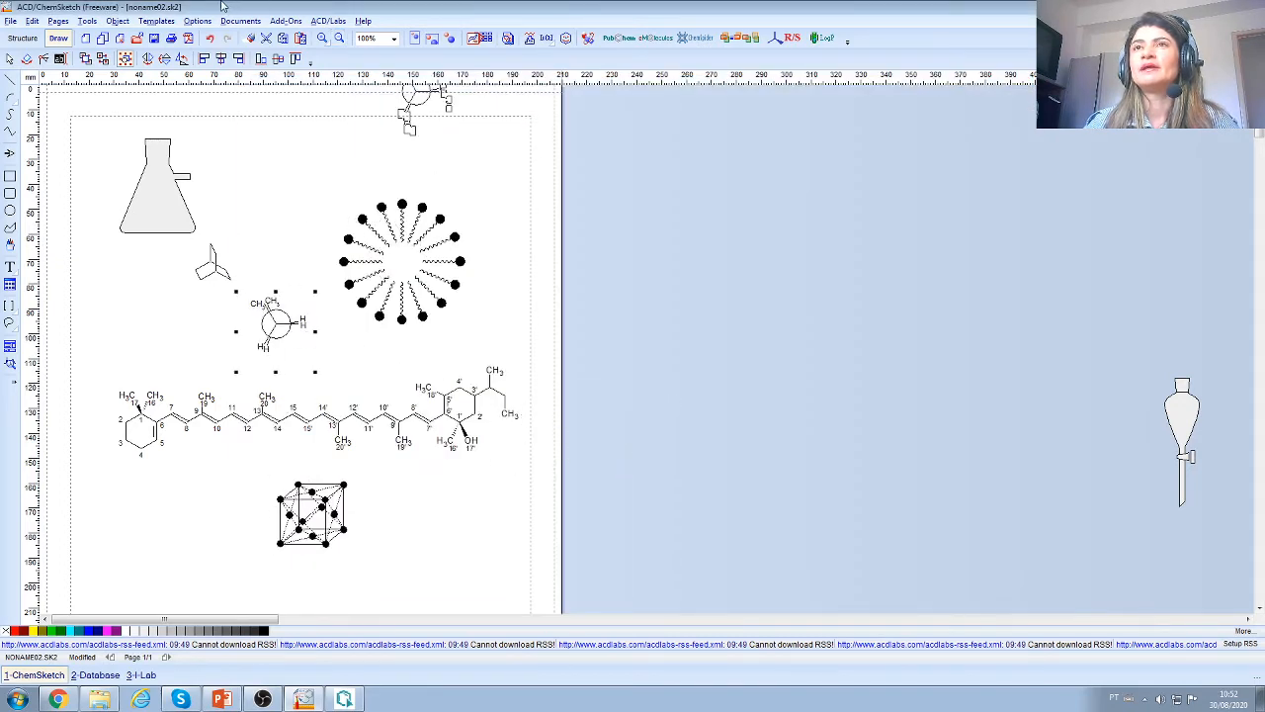
# Step: Reopen the template library and look over the Orbitals, Phosphorus Compounds, Steroids, Sugars: alfa-D-Pyr and Terpenes categories
pyautogui.click(156, 20)
pyautogui.click(174, 36)
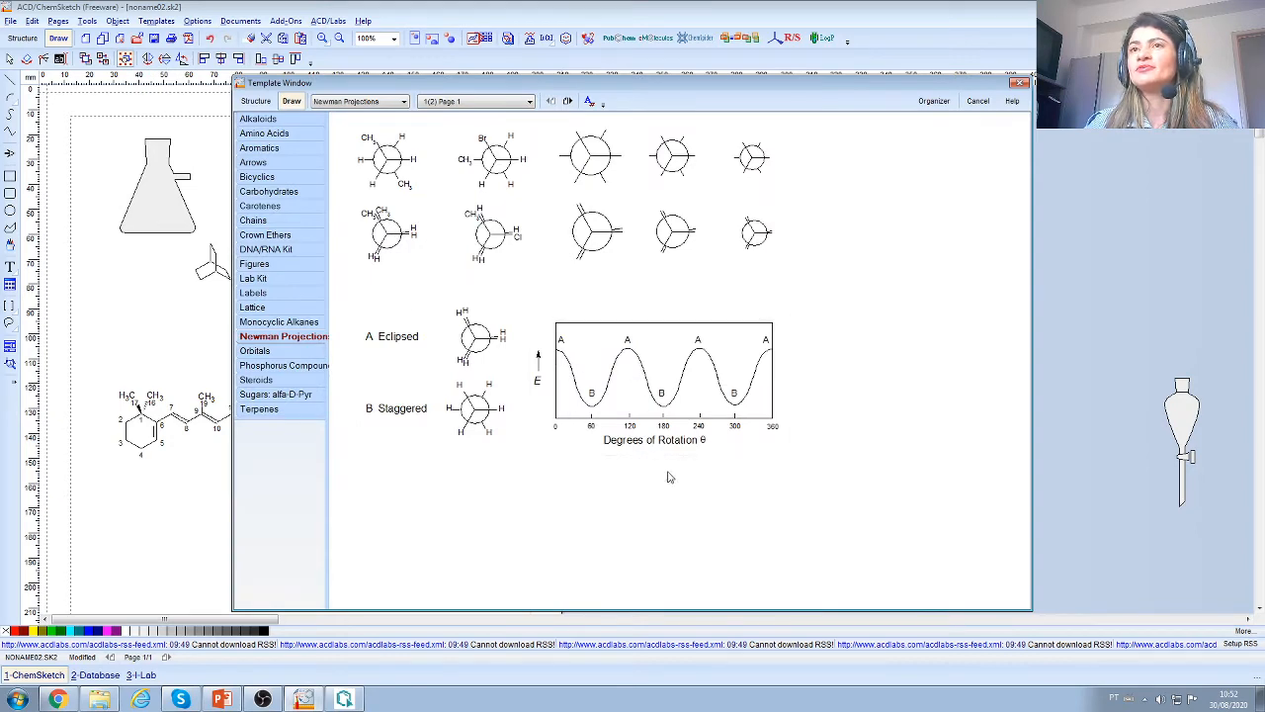
pyautogui.click(273, 355)
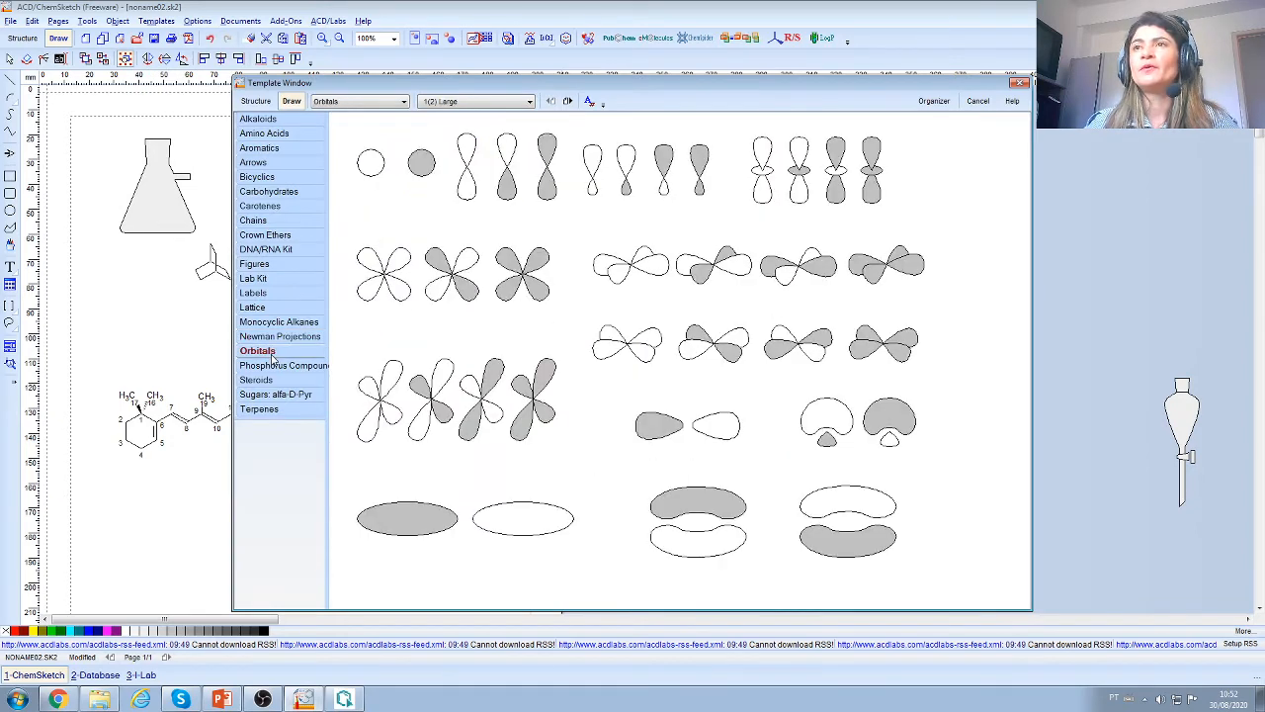
pyautogui.click(286, 367)
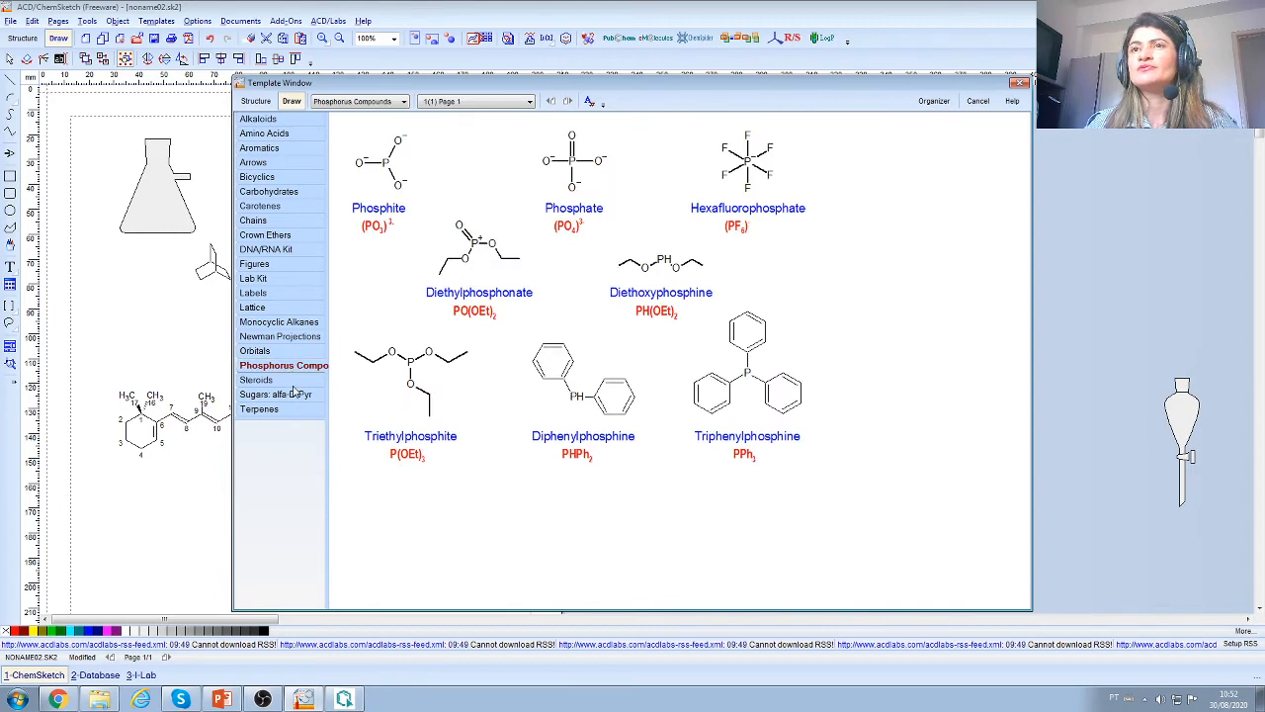
pyautogui.click(259, 379)
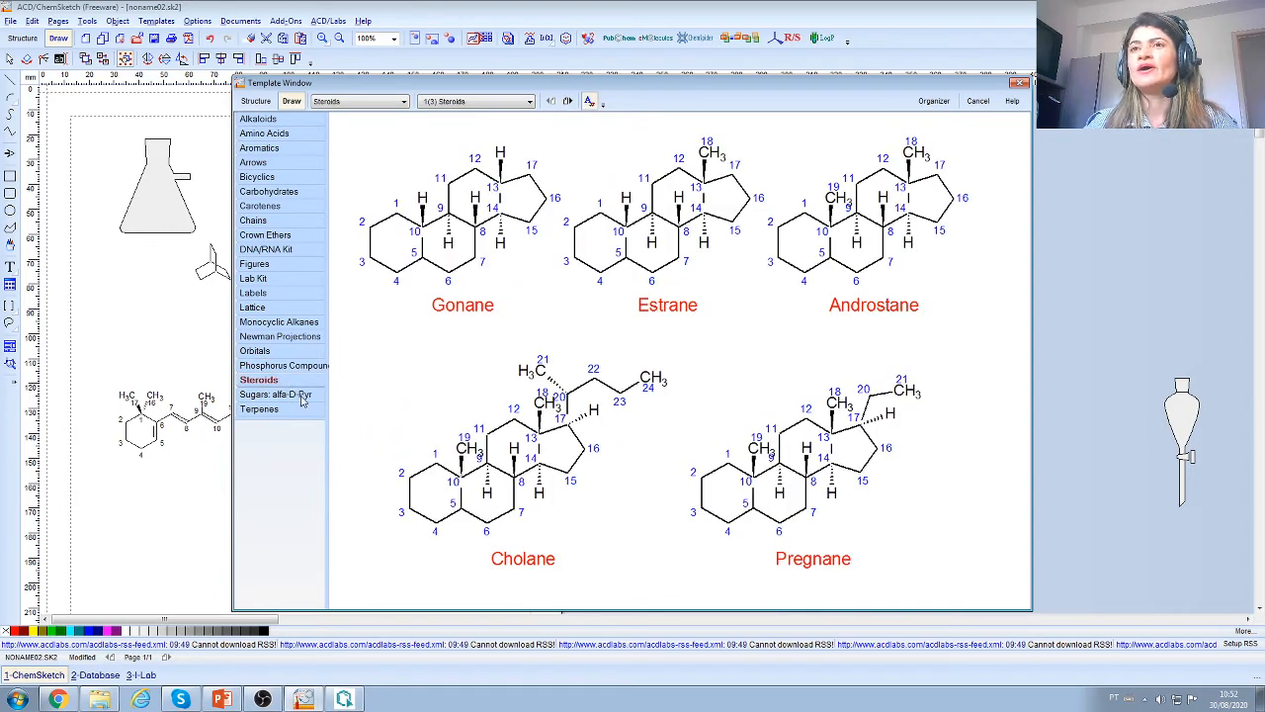
pyautogui.click(301, 398)
pyautogui.click(292, 411)
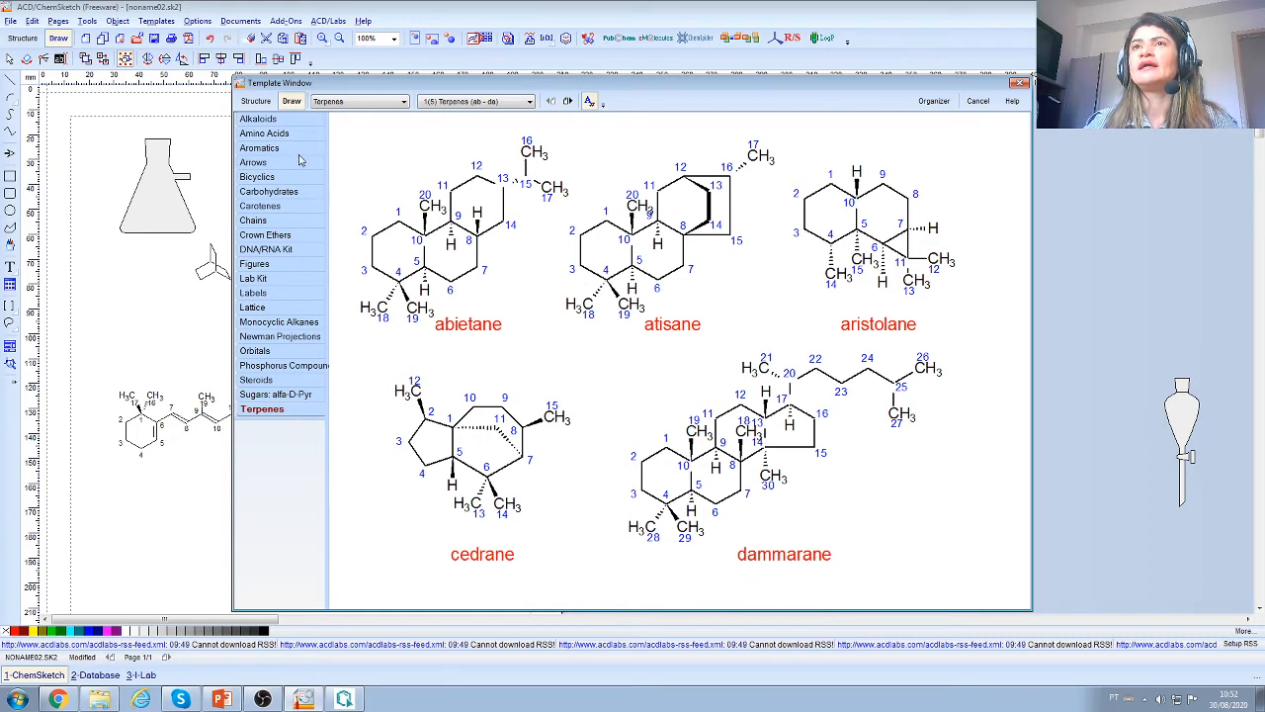
# Step: Look through the Terpenes template pages 2 (ga - ka), 3 (la - op) and 5 (st - ur)
pyautogui.click(403, 103)
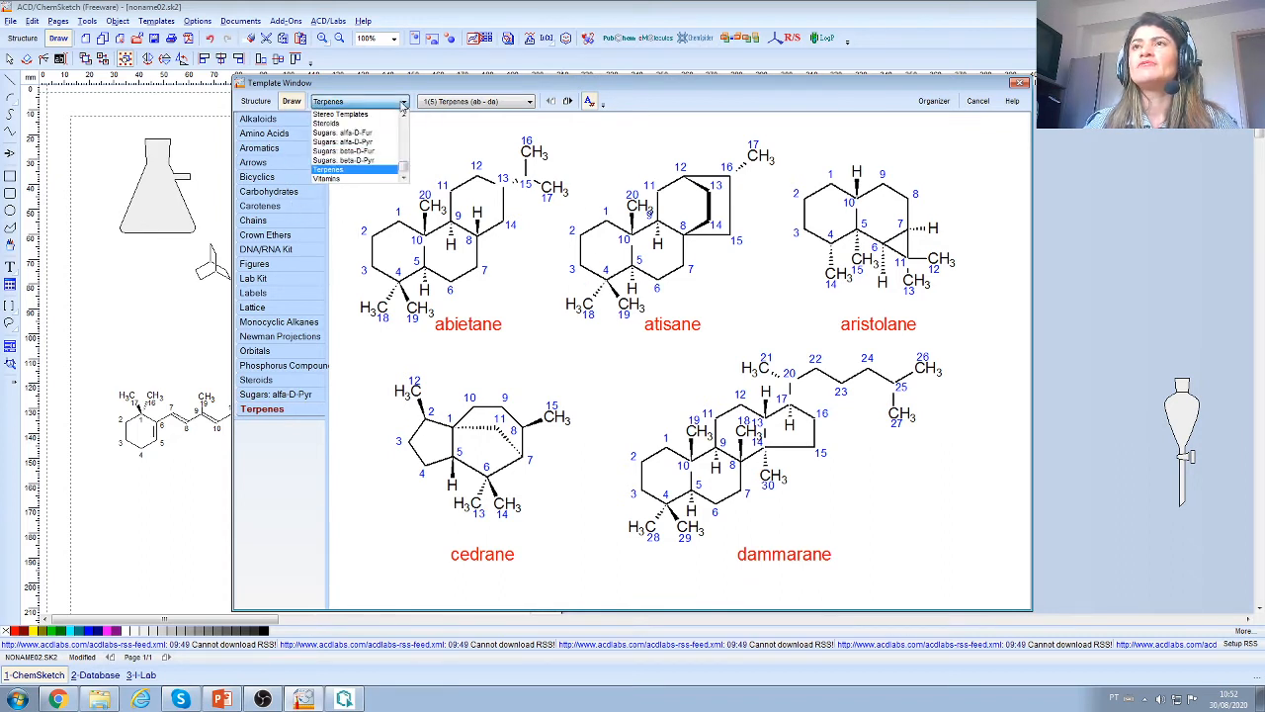
pyautogui.click(403, 102)
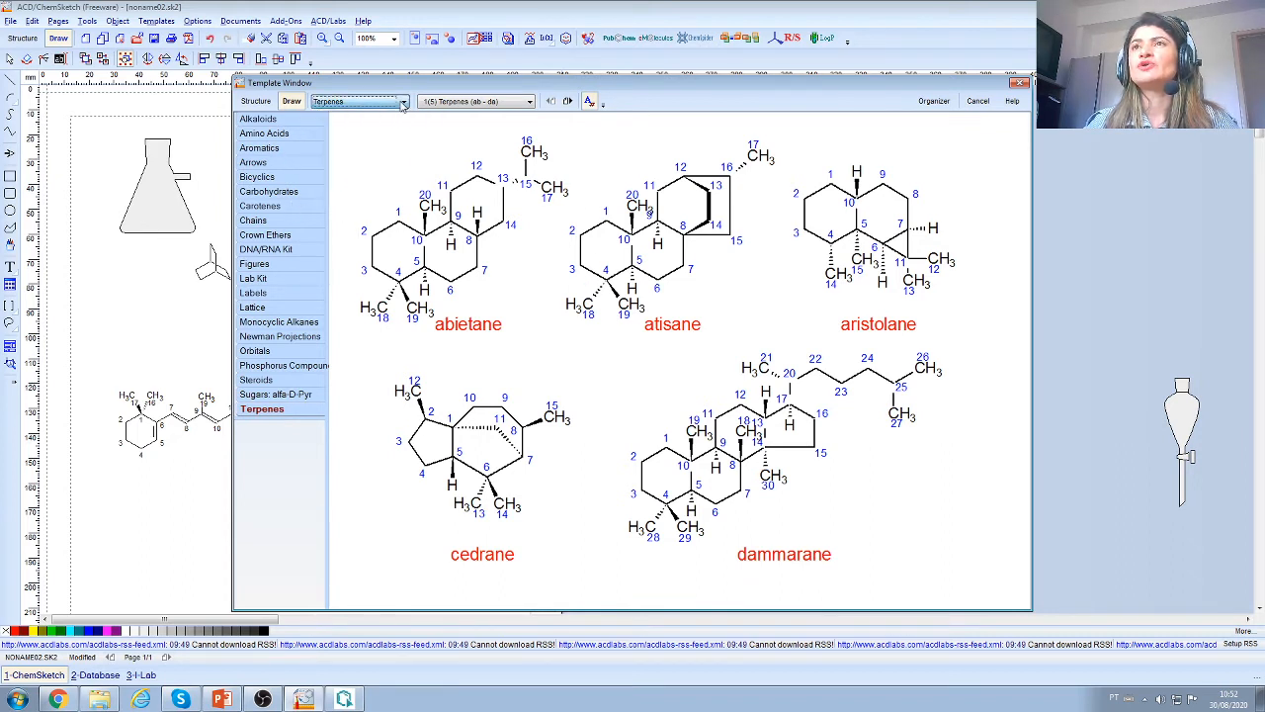
pyautogui.click(527, 105)
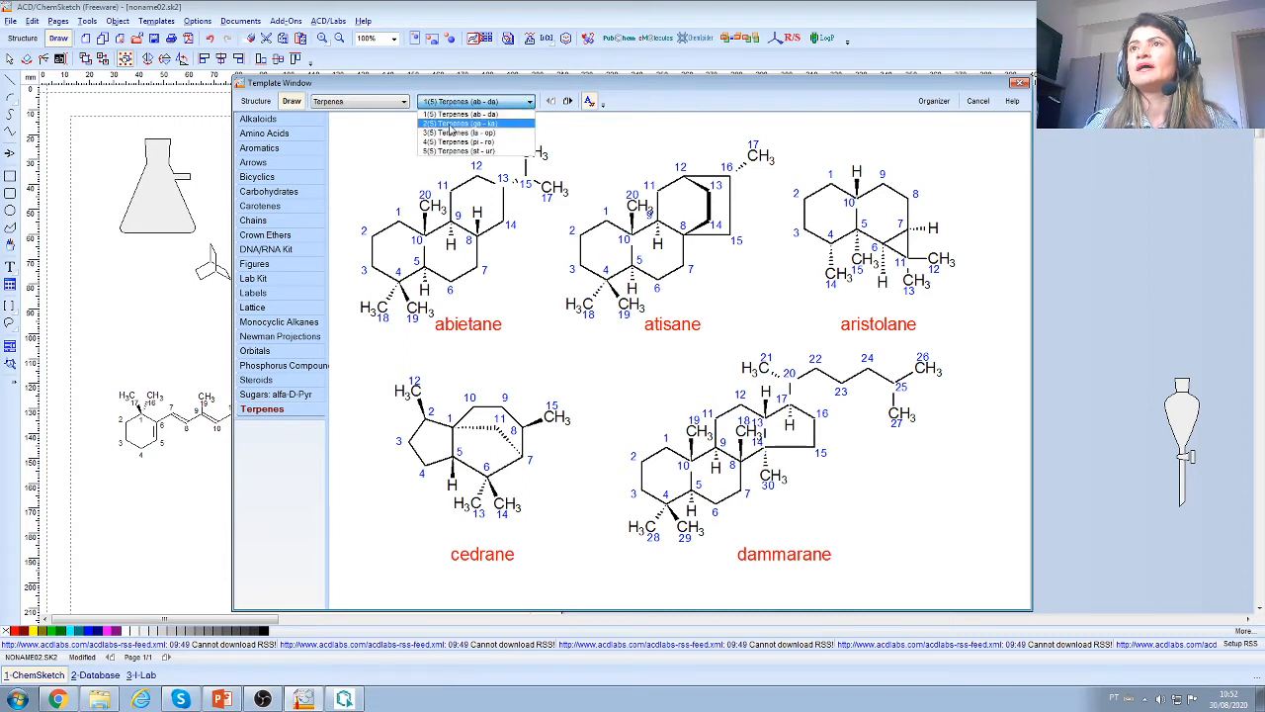
pyautogui.click(450, 124)
pyautogui.click(531, 103)
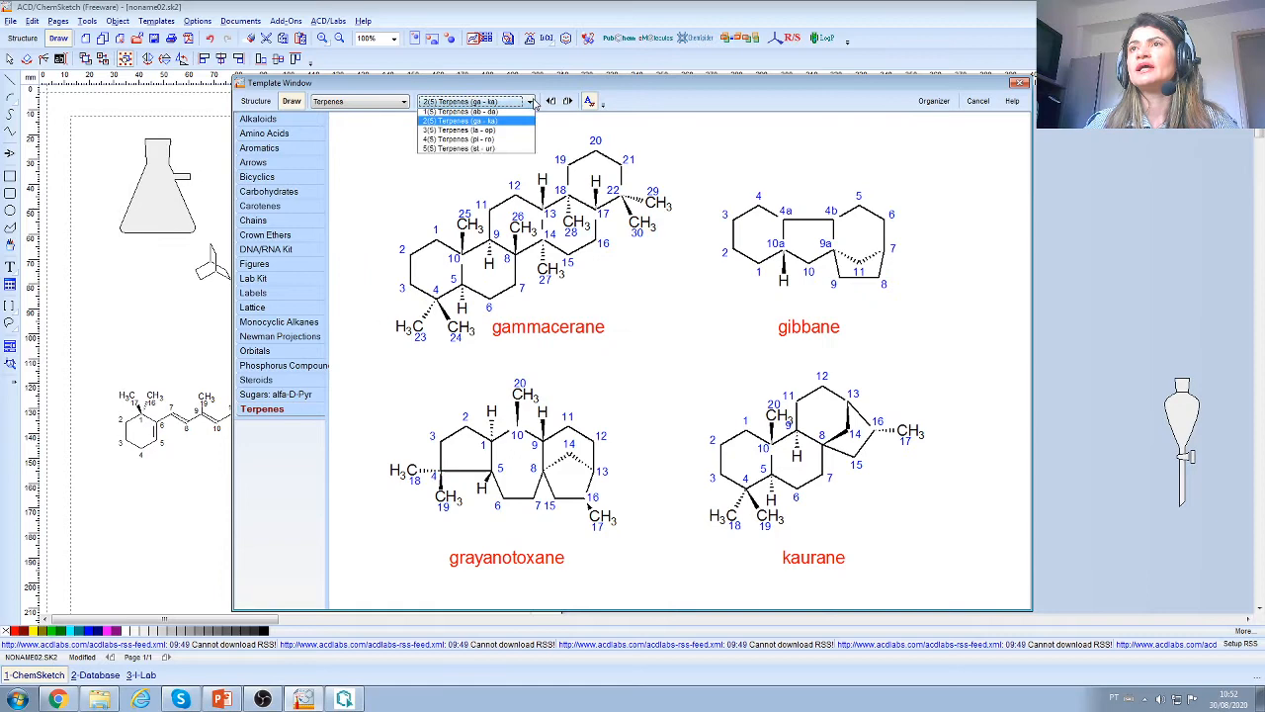
pyautogui.click(489, 129)
pyautogui.click(529, 101)
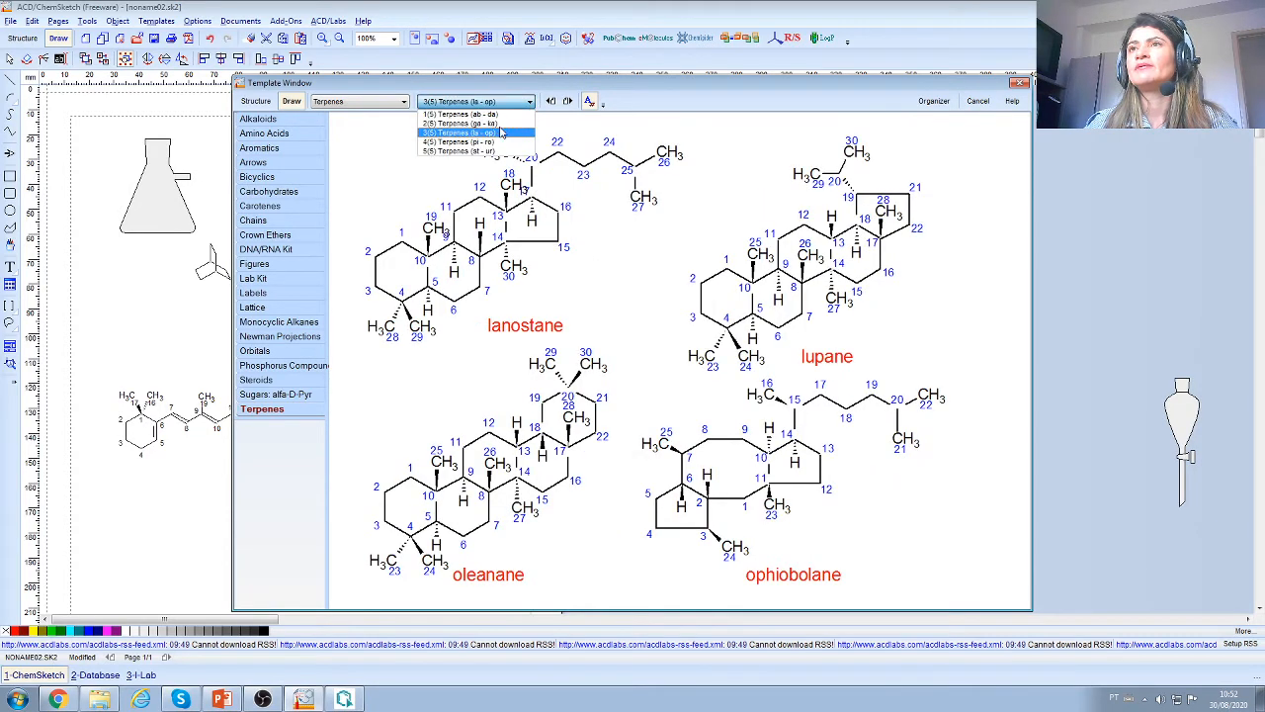
pyautogui.click(493, 154)
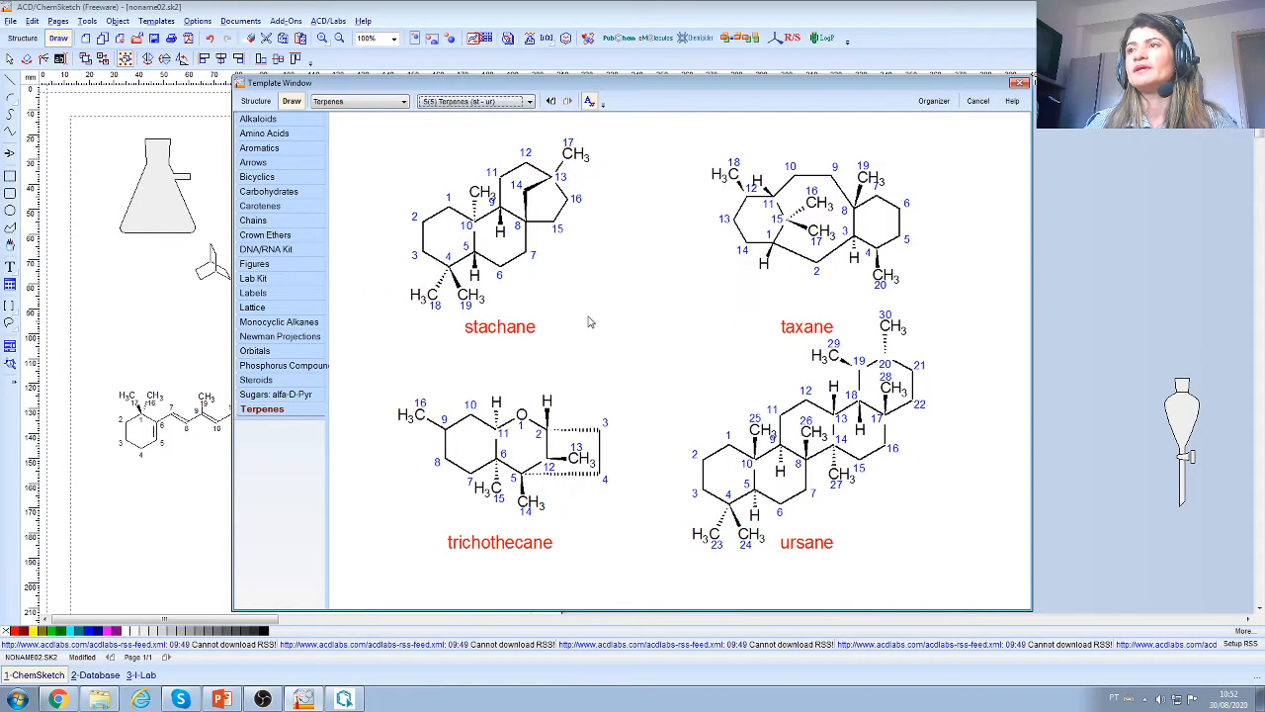
pyautogui.click(529, 102)
pyautogui.click(529, 102)
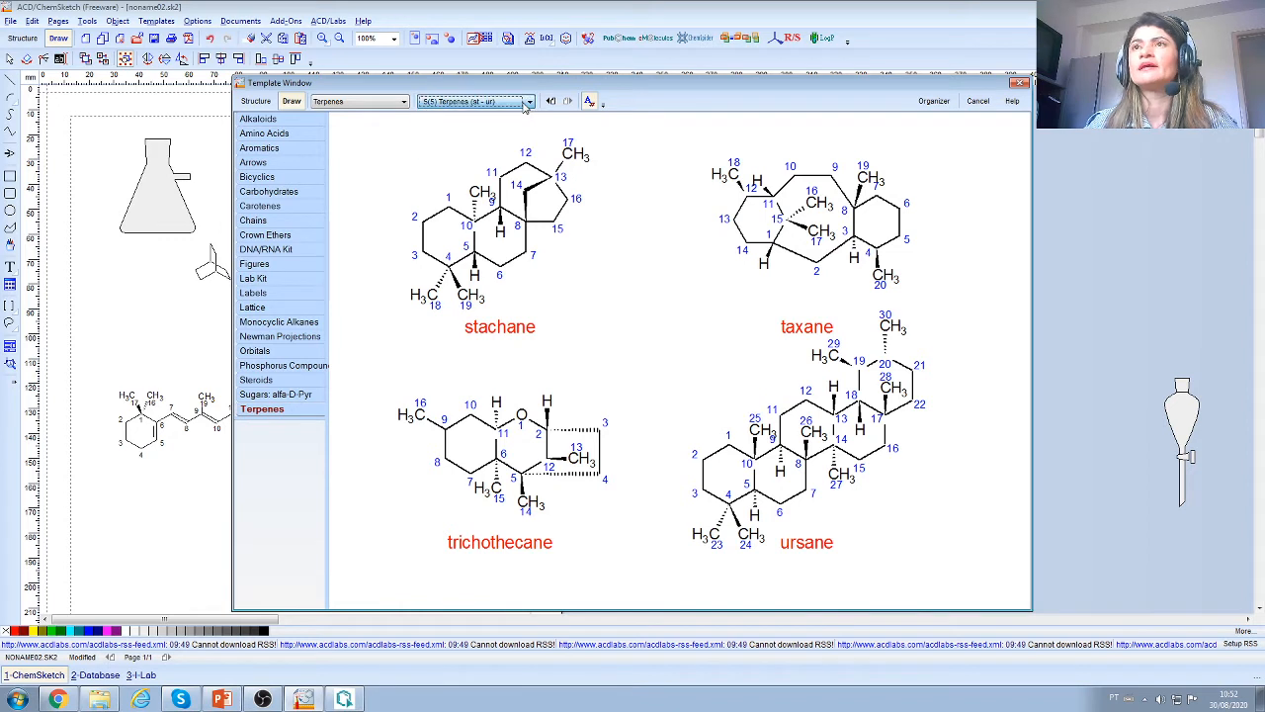
# Step: Display the Stereo Templates category and browse back through the neighbouring categories to Orbitals
pyautogui.click(390, 103)
pyautogui.click(345, 123)
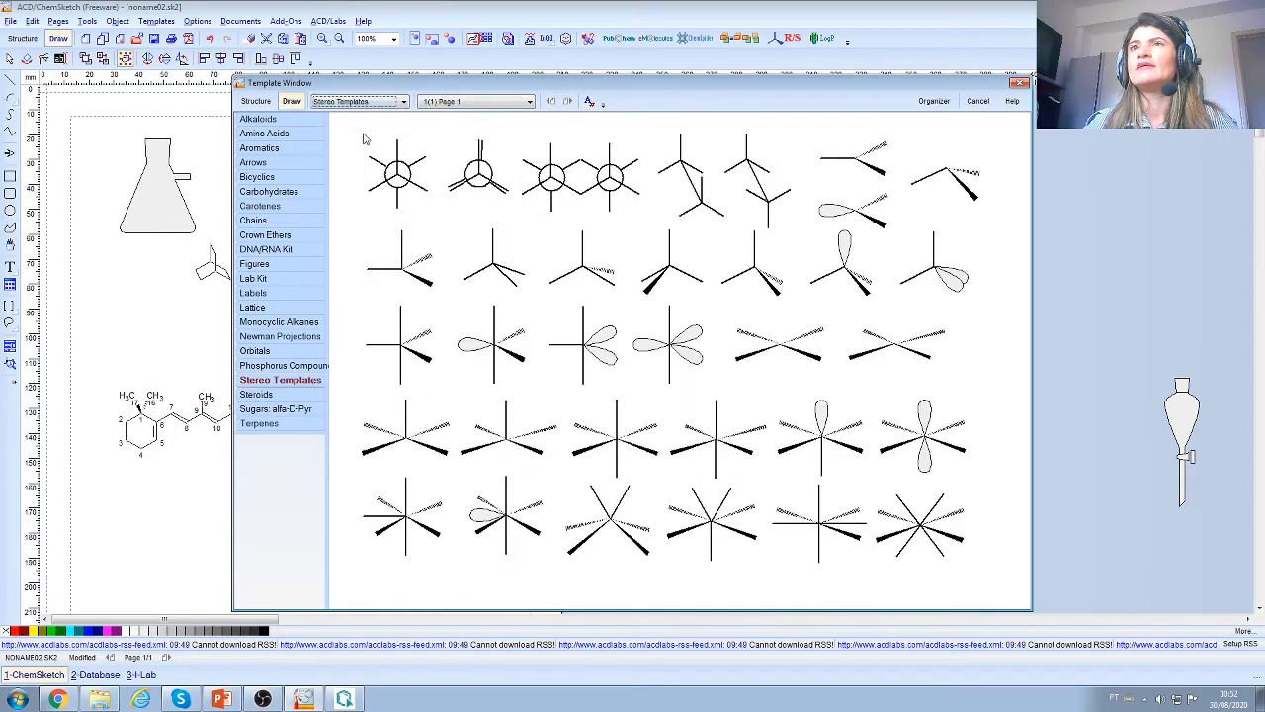
pyautogui.scroll(-4, 672, 215)
pyautogui.scroll(7, 673, 211)
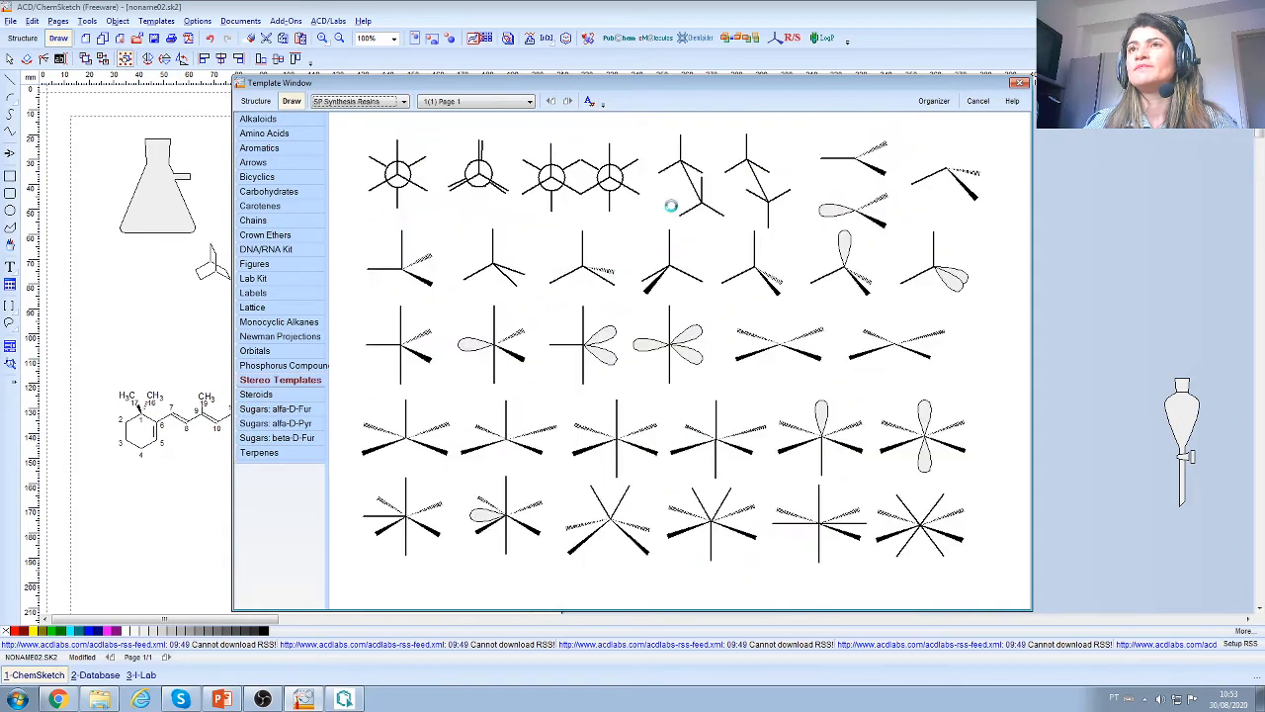
pyautogui.scroll(6, 672, 211)
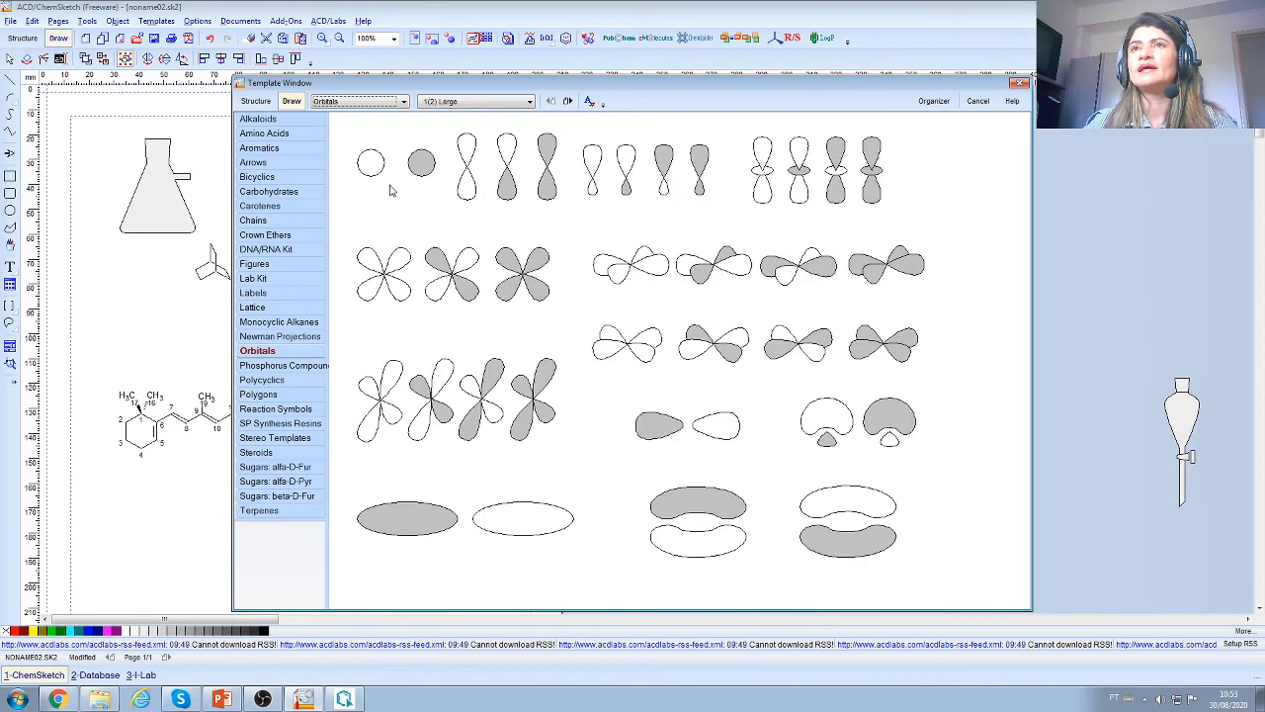
# Step: Examine the Alkaloids templates on pages 1, 2, 6, 10 and 11, and close the template library without choosing one
pyautogui.click(278, 120)
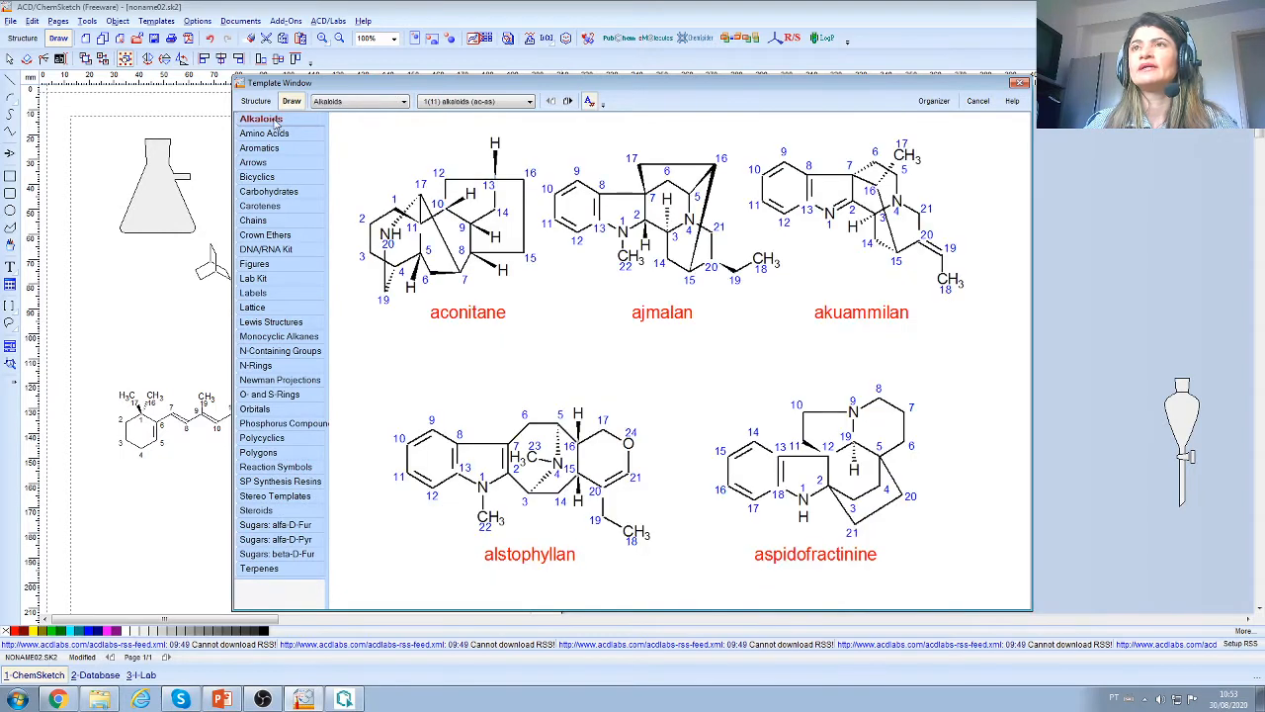
pyautogui.click(469, 102)
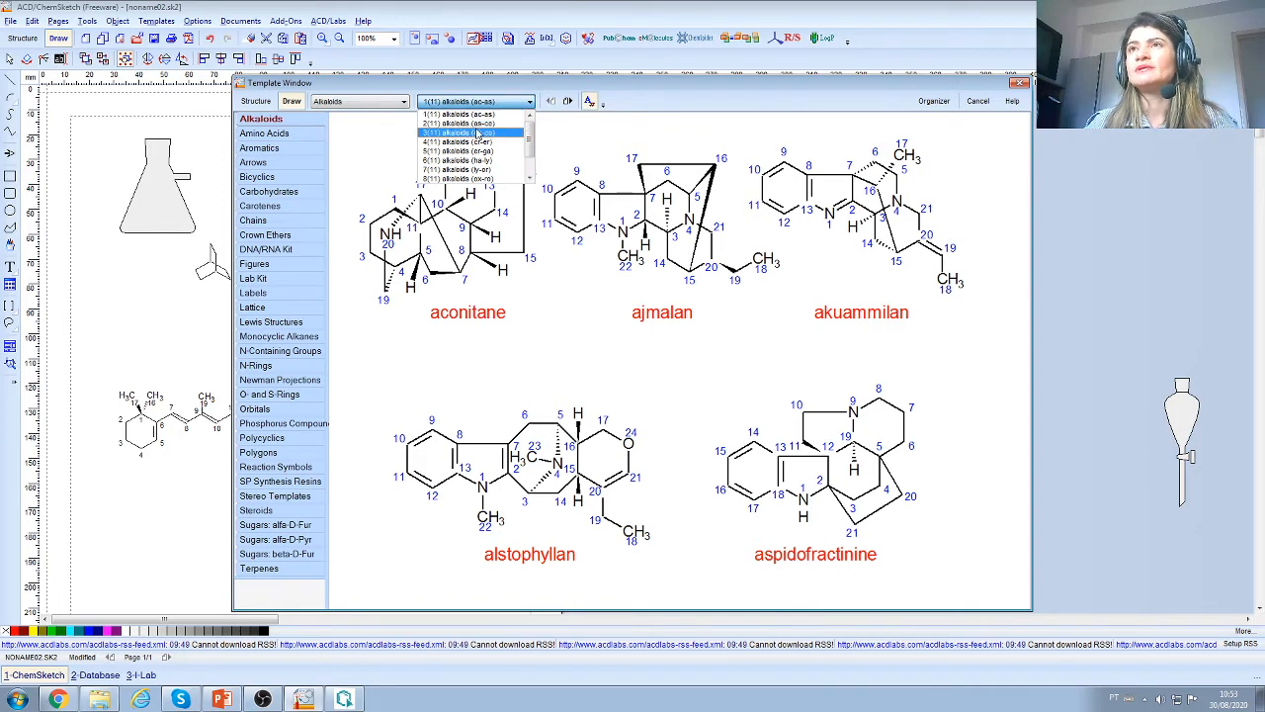
pyautogui.click(478, 123)
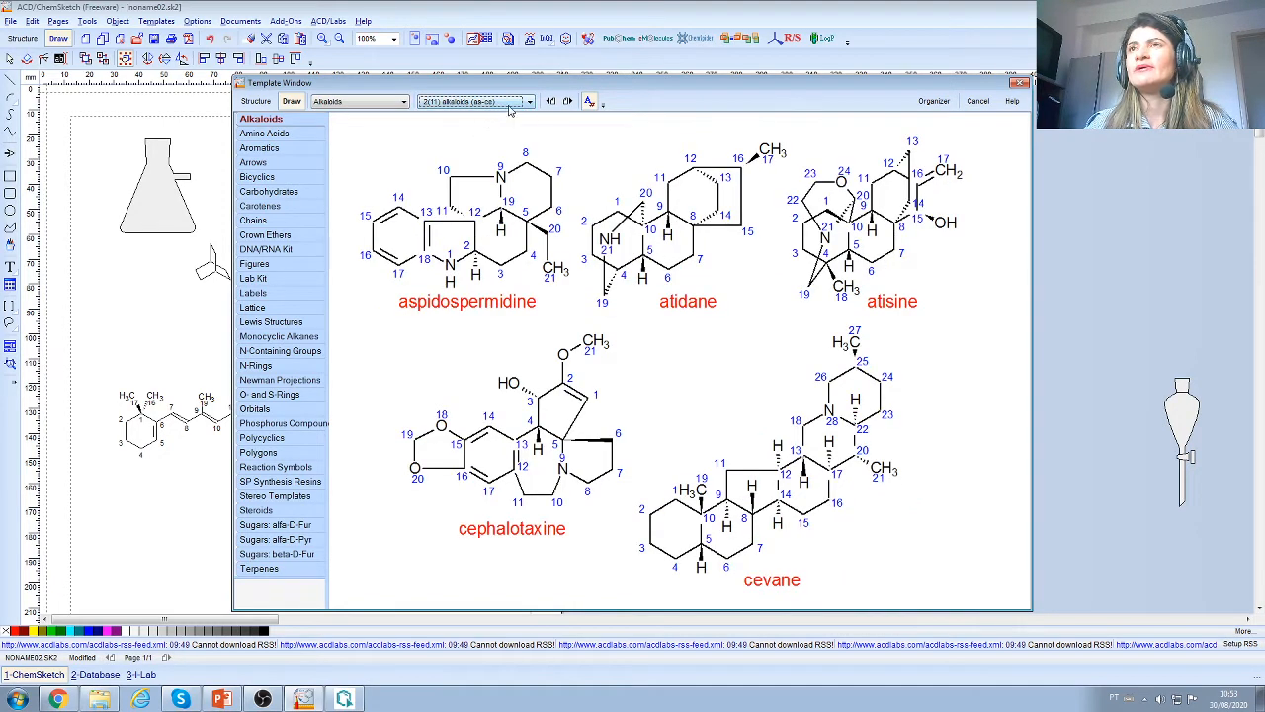
pyautogui.click(510, 103)
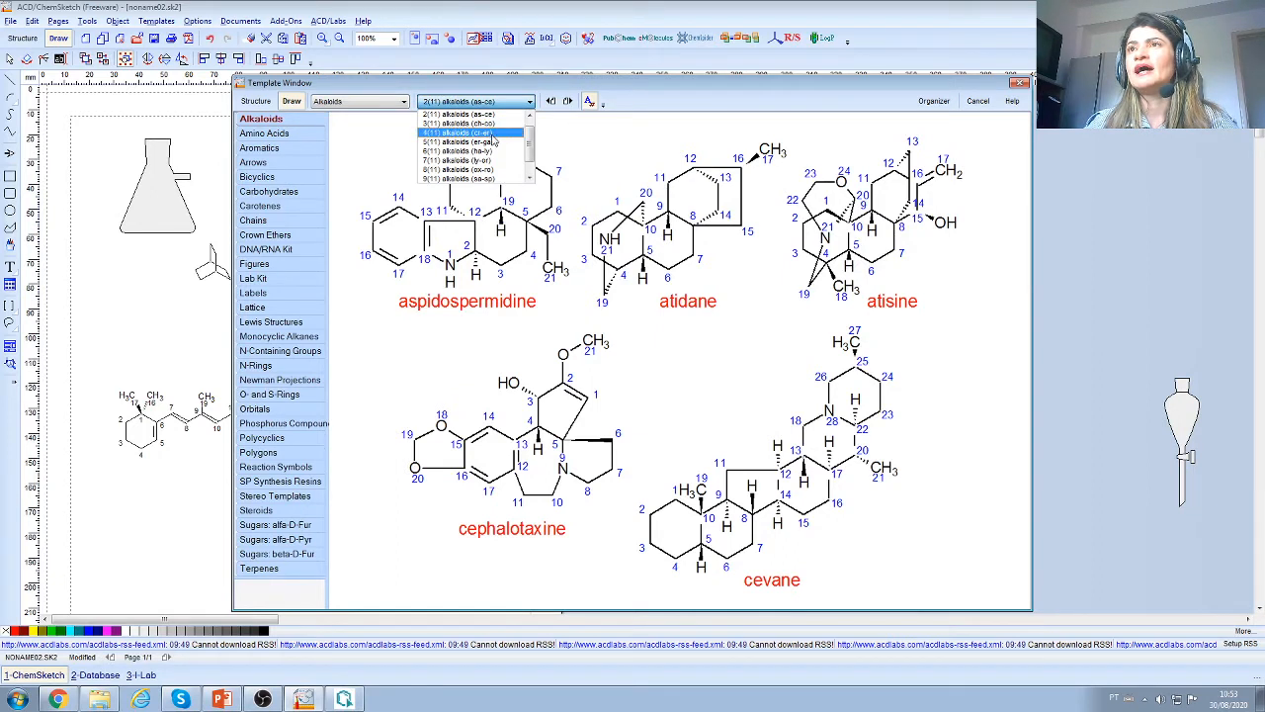
pyautogui.click(489, 151)
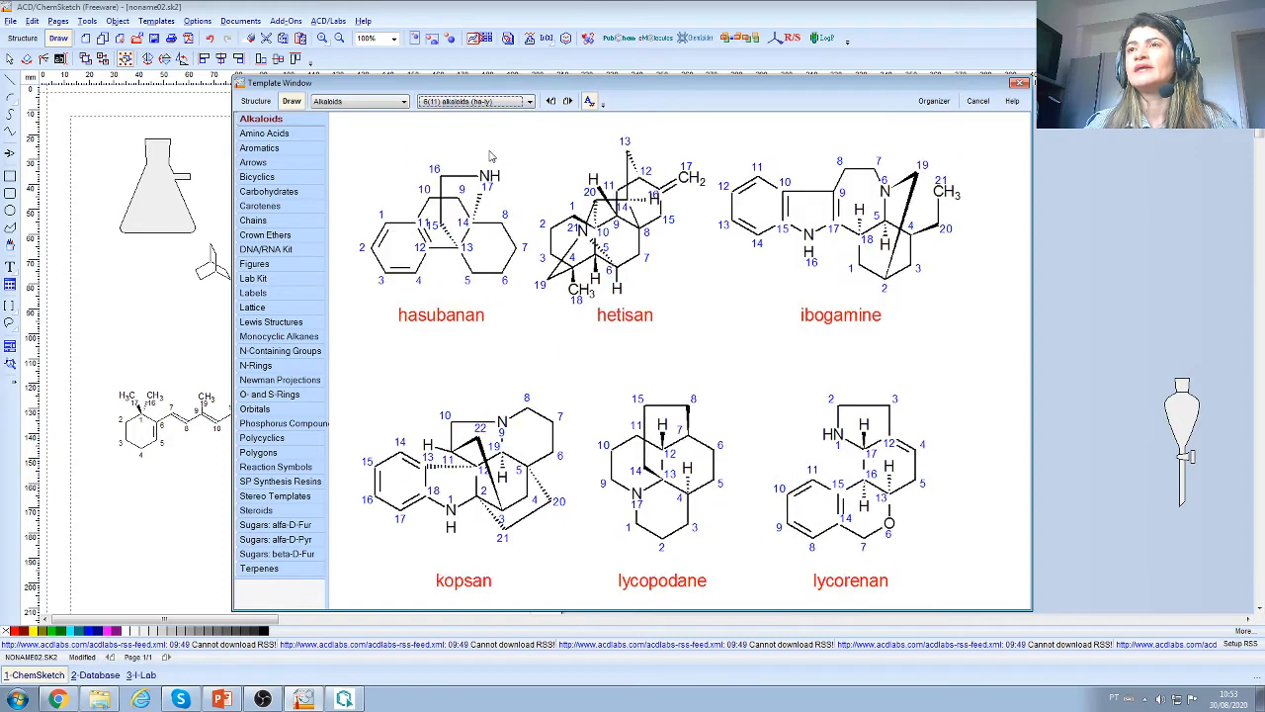
pyautogui.click(527, 102)
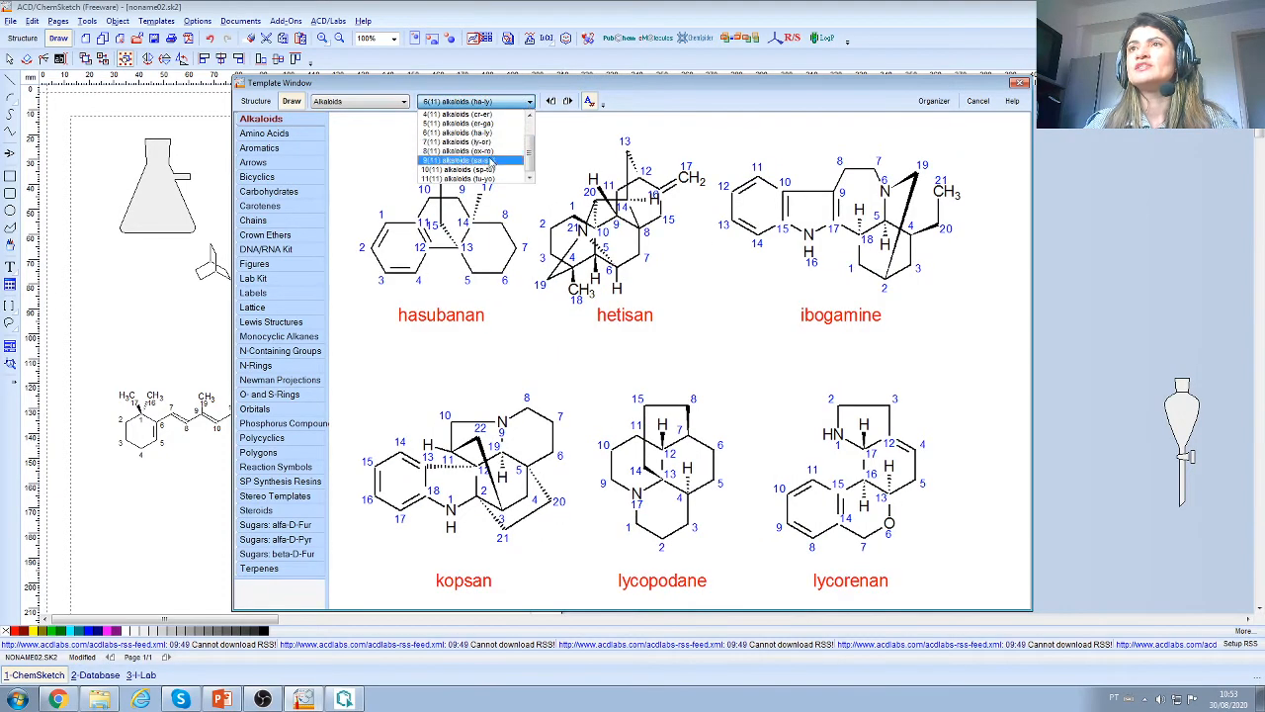
pyautogui.click(489, 170)
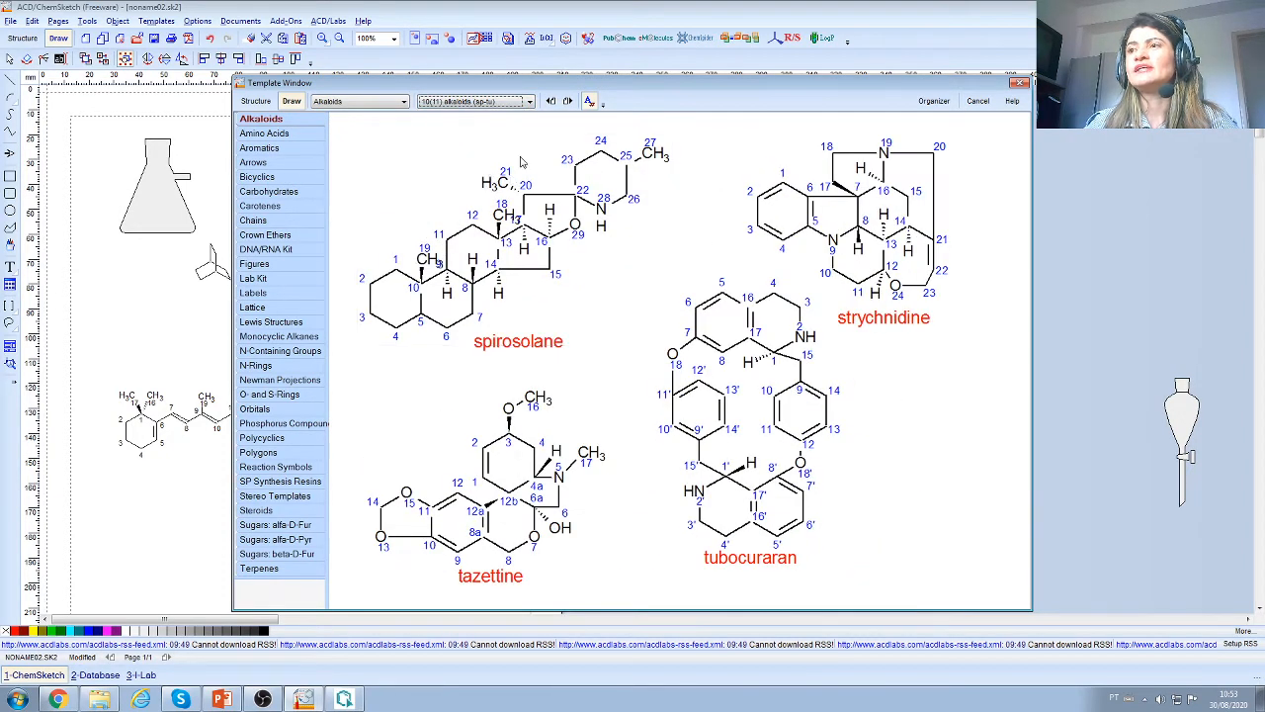
pyautogui.click(526, 103)
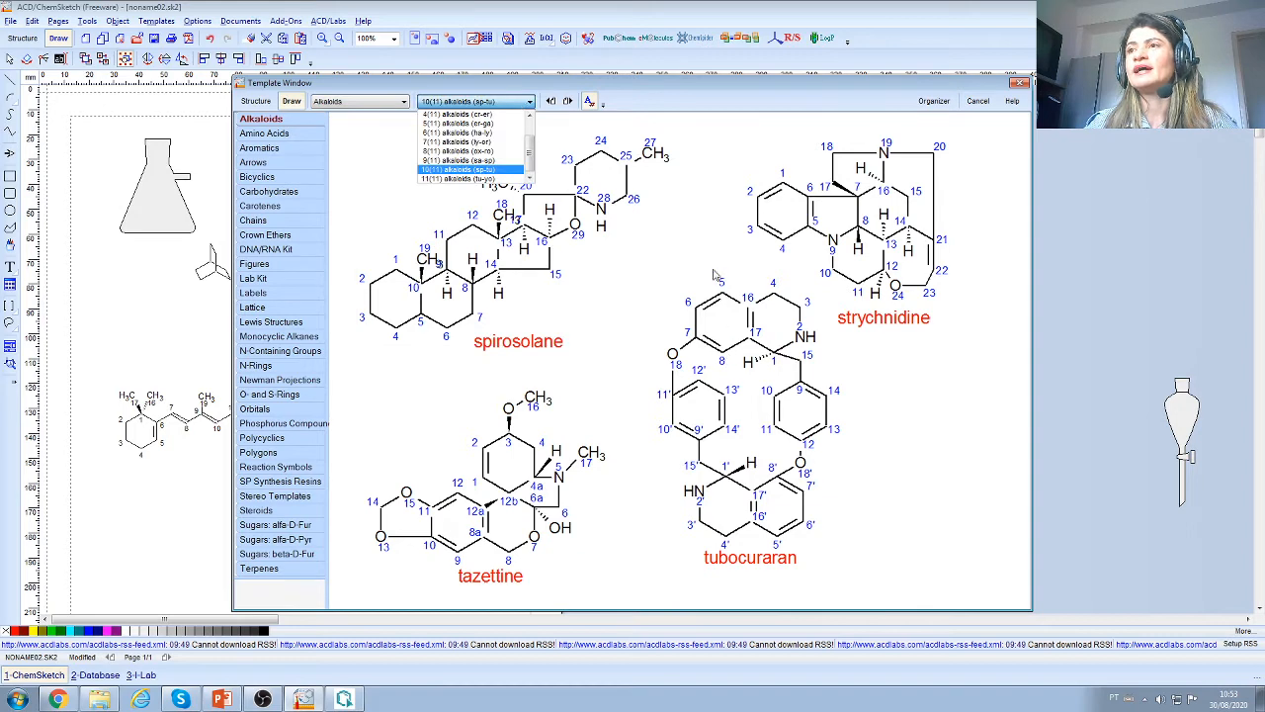
pyautogui.click(470, 179)
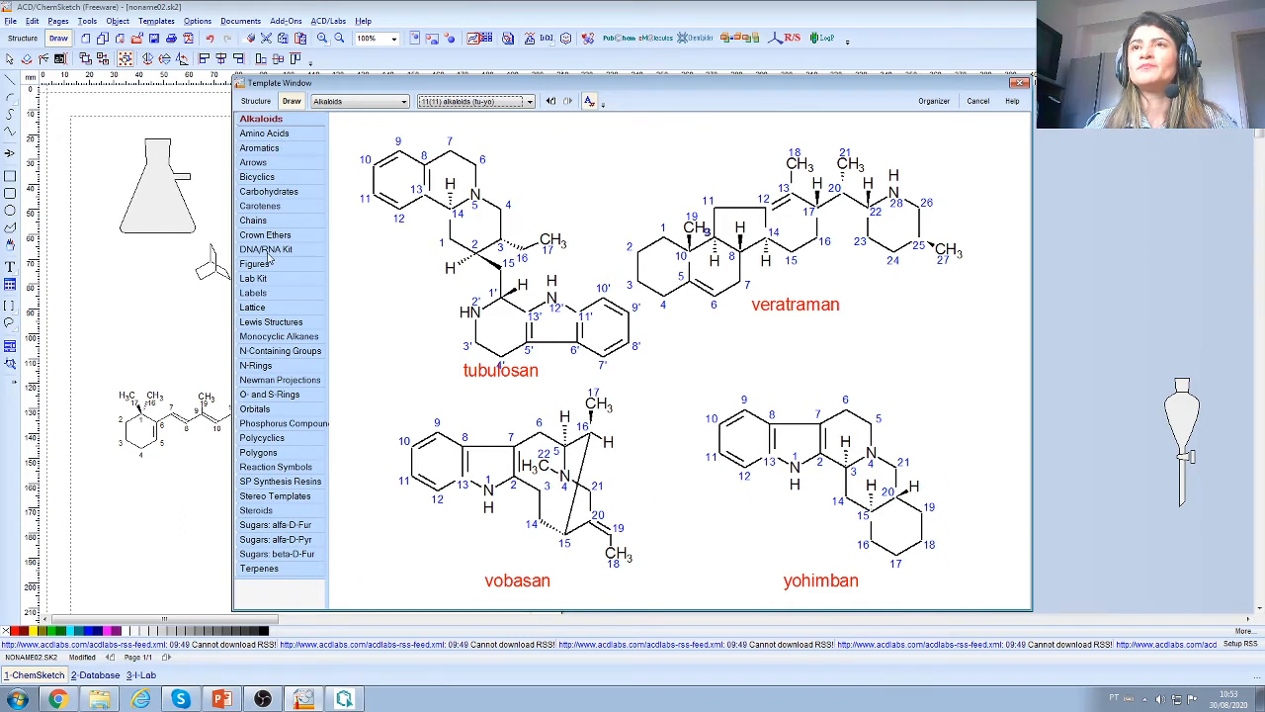
pyautogui.click(1021, 82)
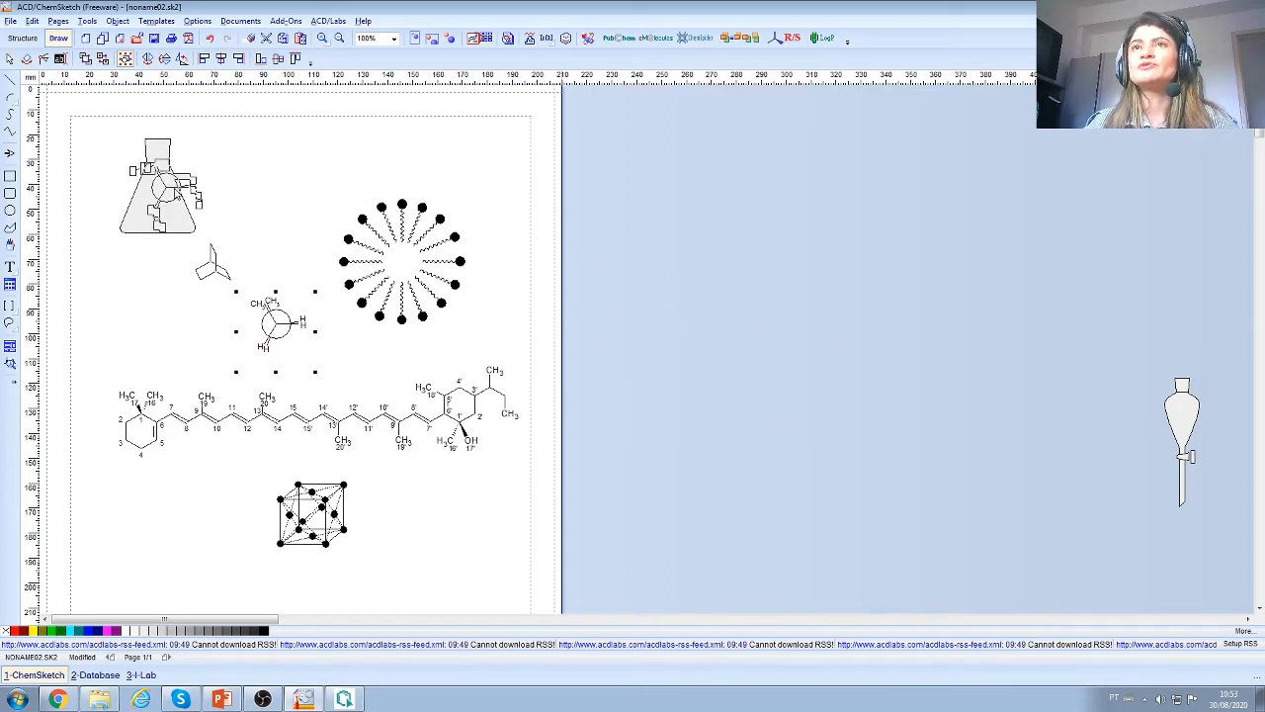
# Step: Copy the entire carotene structure in Structure mode and switch to the PowerPoint presentation
pyautogui.click(24, 38)
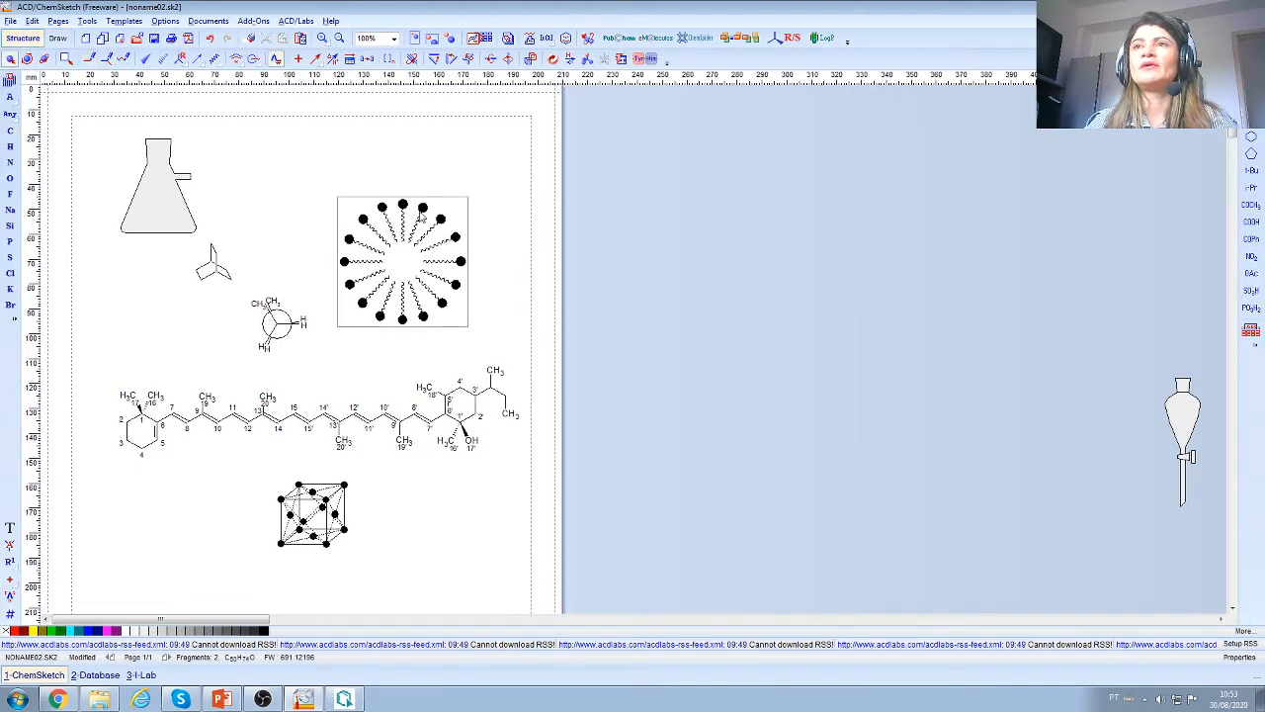
pyautogui.moveTo(87, 358); pyautogui.dragTo(593, 477)
pyautogui.rightClick(406, 424)
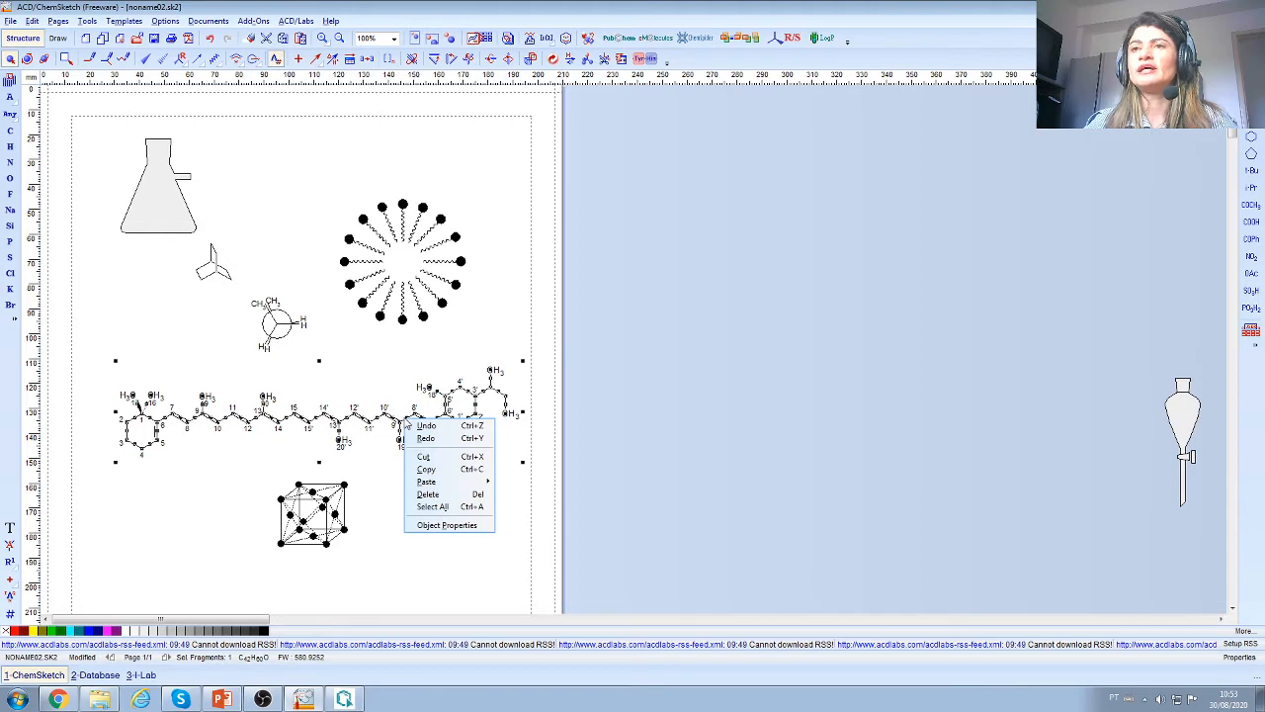
pyautogui.click(425, 468)
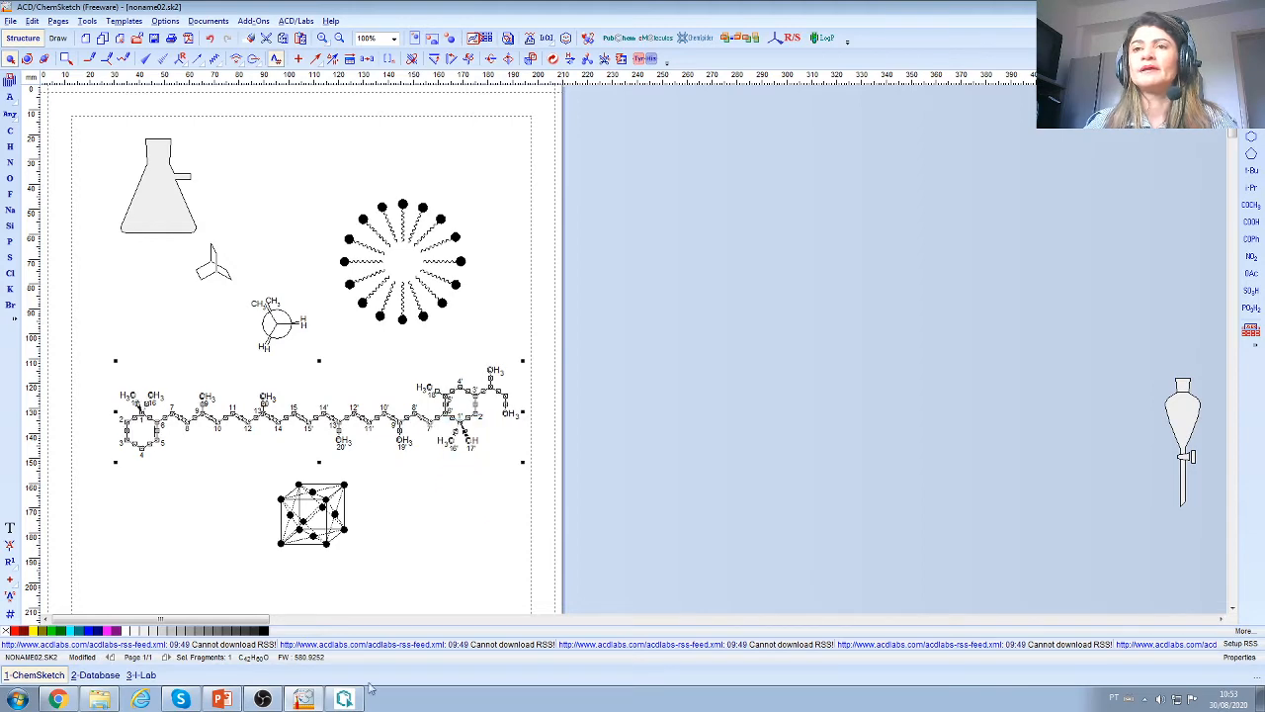
pyautogui.click(221, 699)
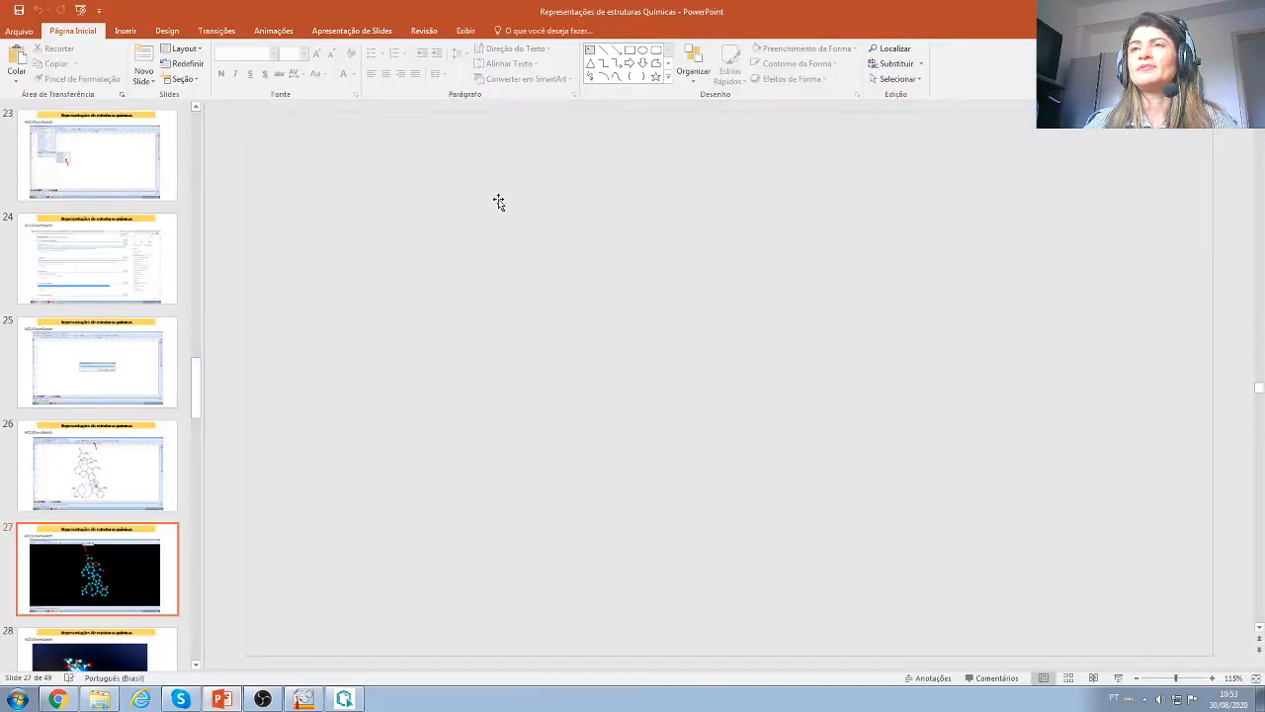
# Step: Try the copied carotene structure on slide 25, repositioning it above the SMILES dialog picture, and delete it from the slide
pyautogui.press('Up')
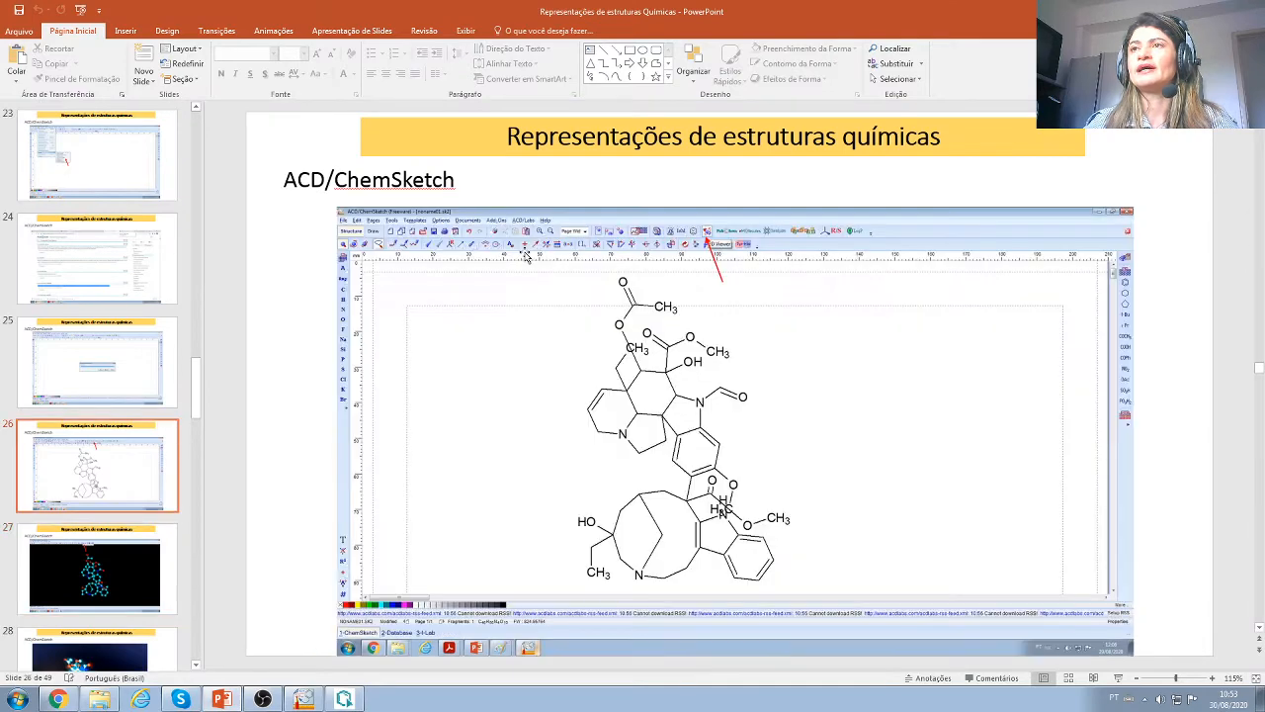
pyautogui.press('Up')
pyautogui.press('Up')
pyautogui.press('Down')
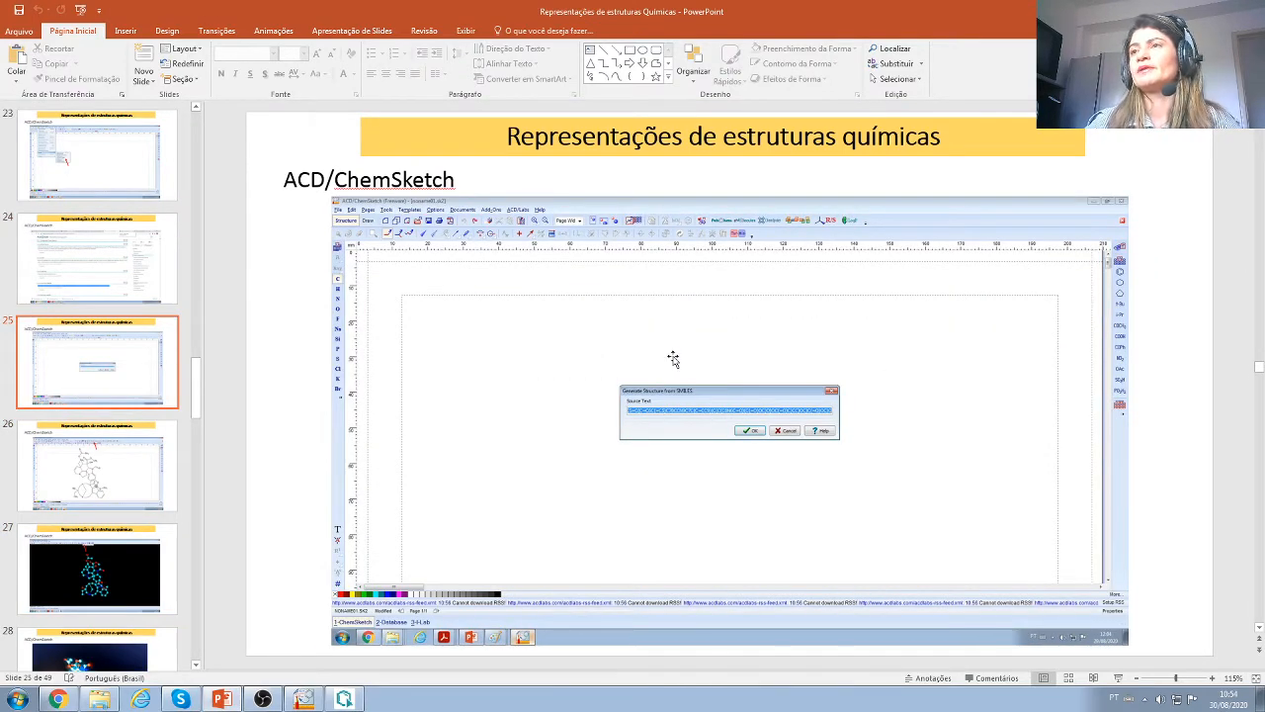
pyautogui.moveTo(554, 288); pyautogui.dragTo(564, 274)
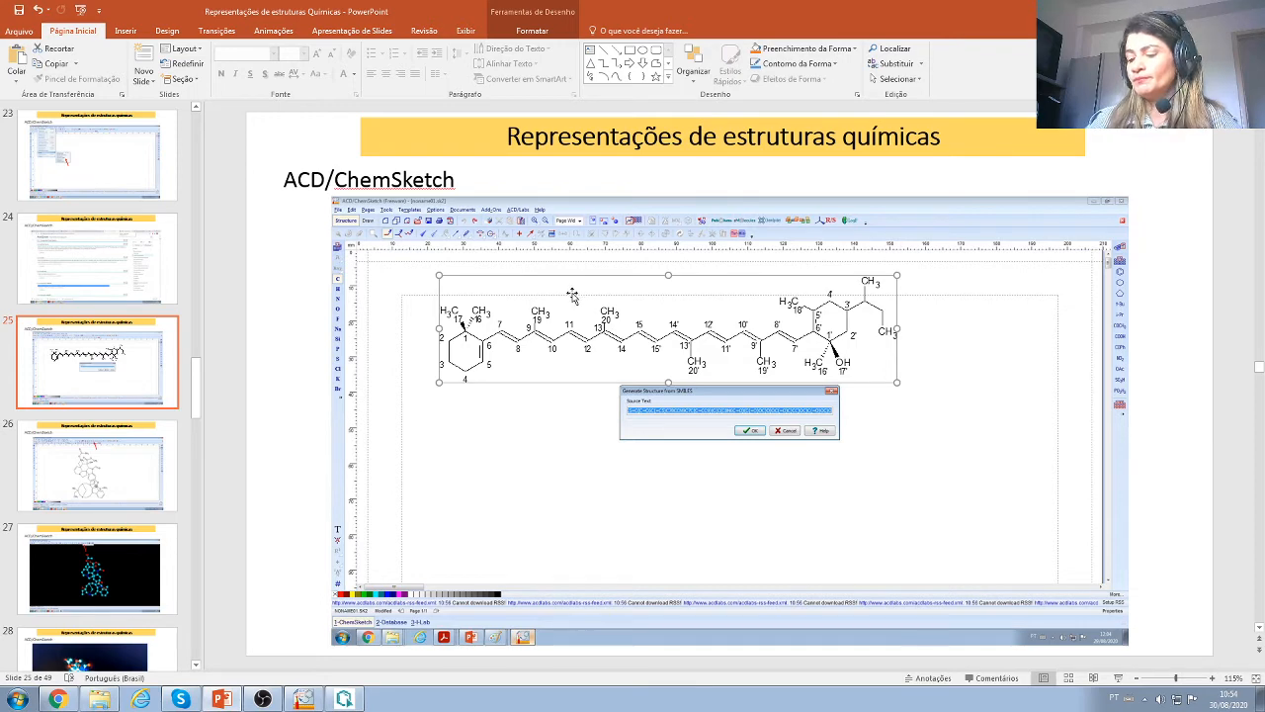
pyautogui.press('Delete')
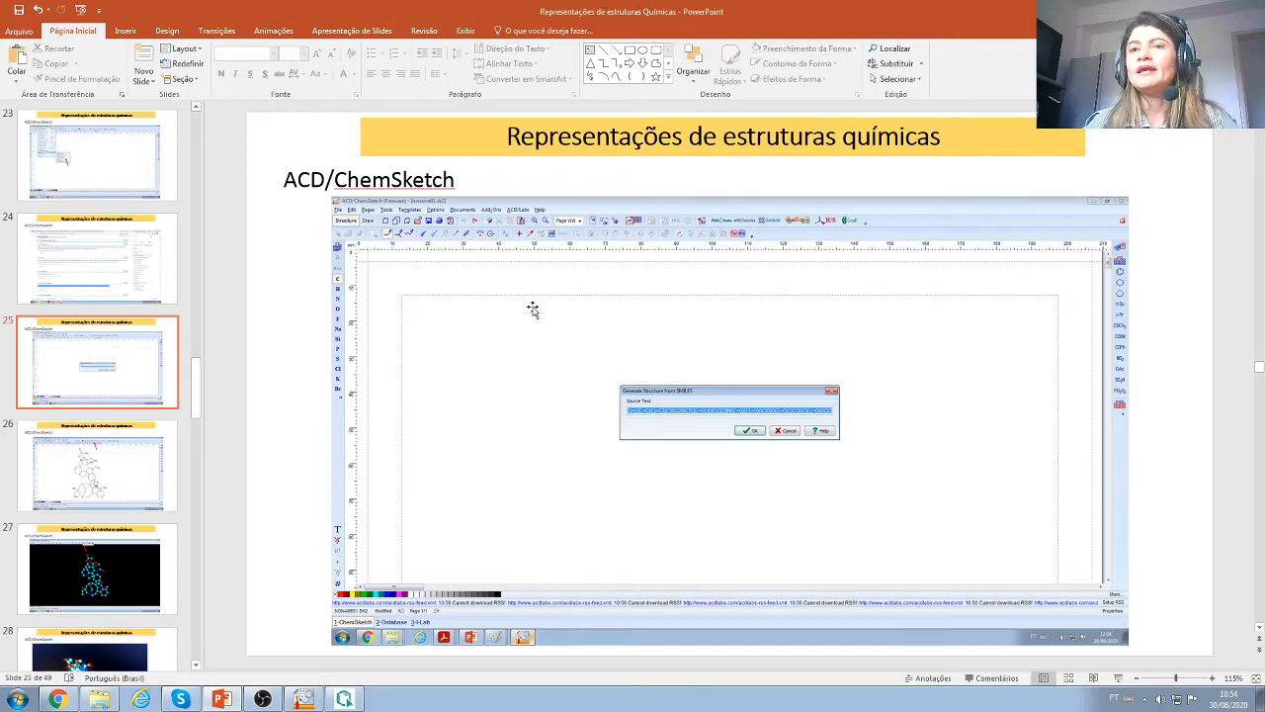
# Step: Switch to ChemSketch and delete all the structures and drawings on the page, from the flask to the cubic lattice
pyautogui.click(304, 699)
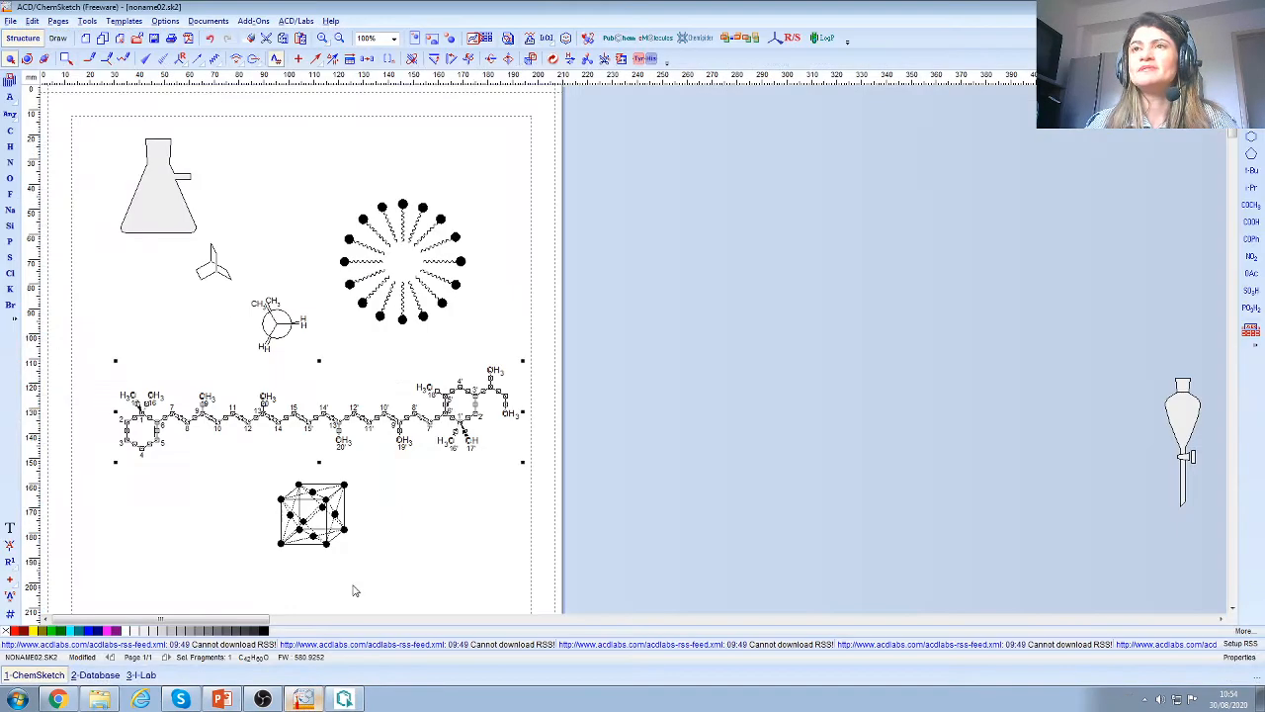
pyautogui.scroll(-4, 390, 379)
pyautogui.scroll(4, 390, 379)
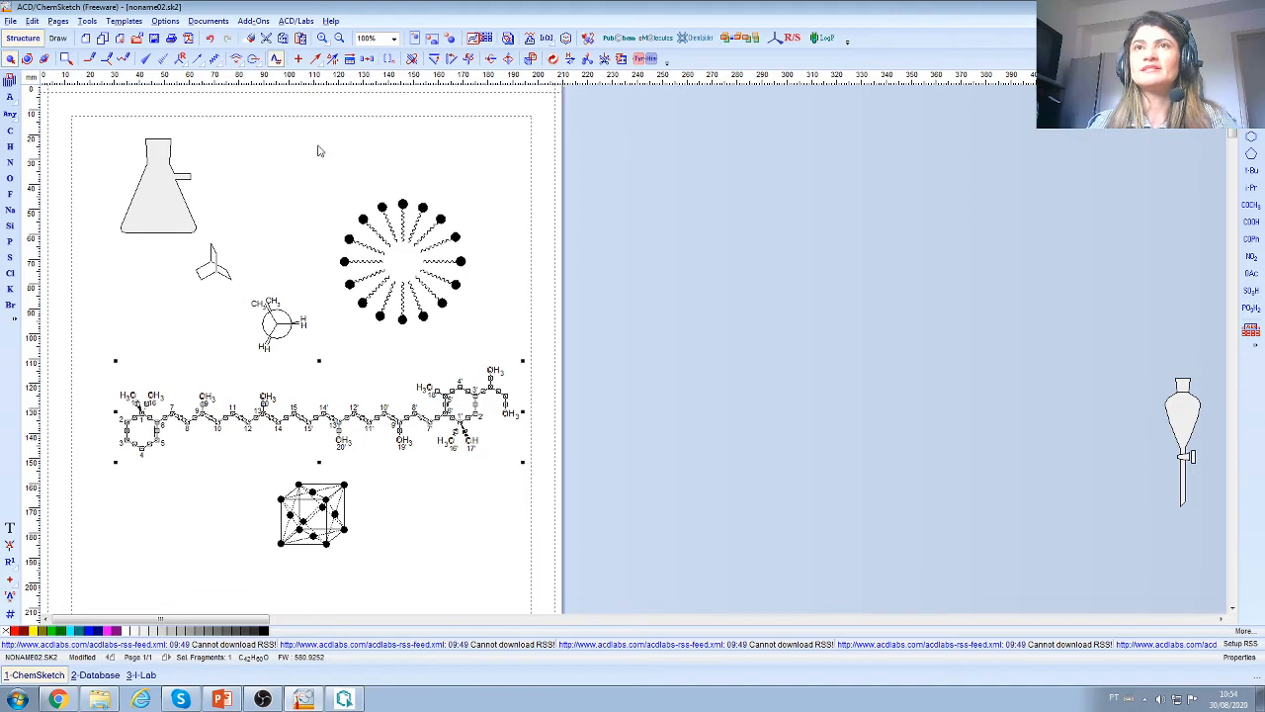
pyautogui.moveTo(99, 138)
pyautogui.mouseDown()
pyautogui.moveTo(386, 593)
pyautogui.moveTo(692, 601)
pyautogui.moveTo(732, 555)
pyautogui.mouseUp()
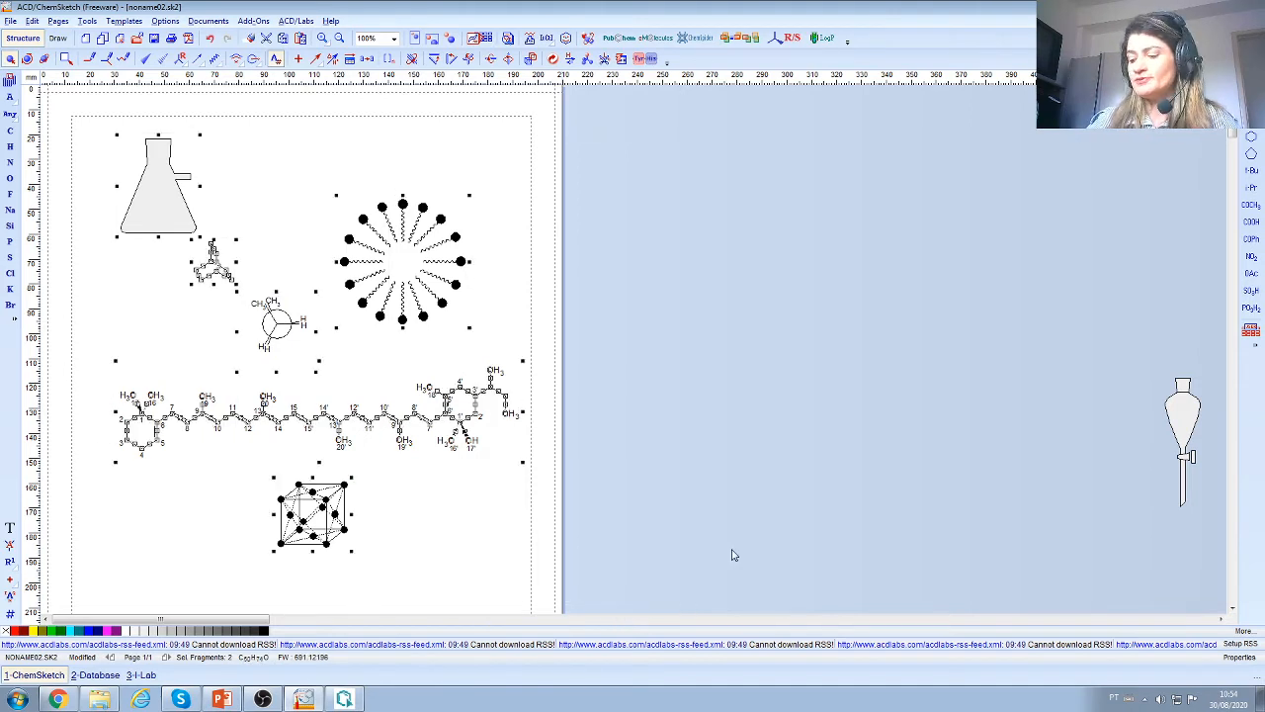
pyautogui.press('Delete')
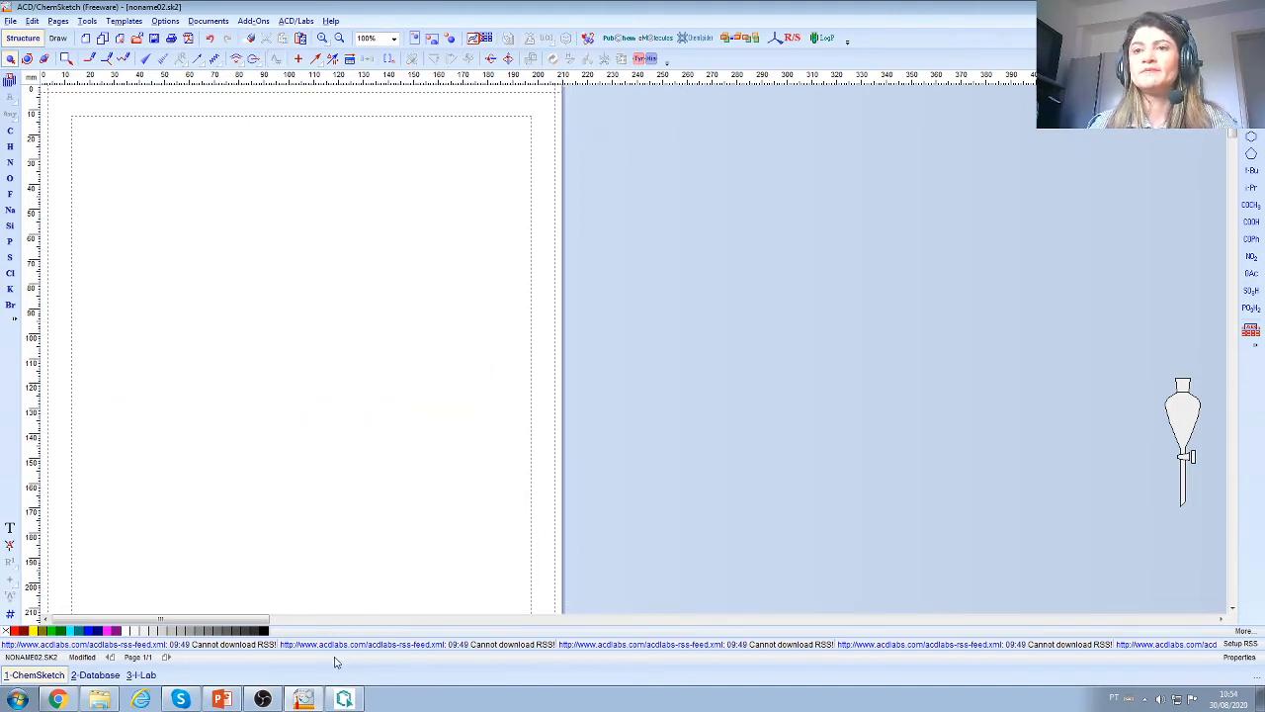
# Step: Switch to Chrome and go from the PubChem ibuprofen page to the PubChem search page
pyautogui.click(58, 699)
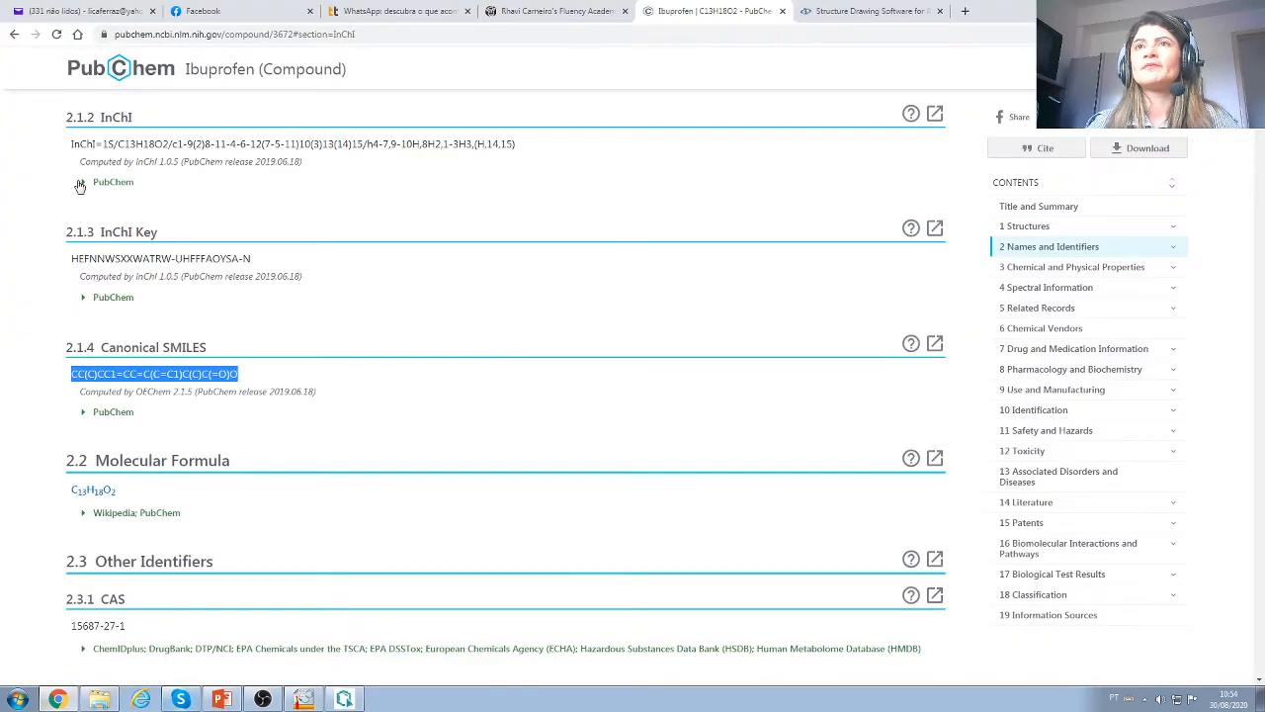
pyautogui.scroll(20, 80, 186)
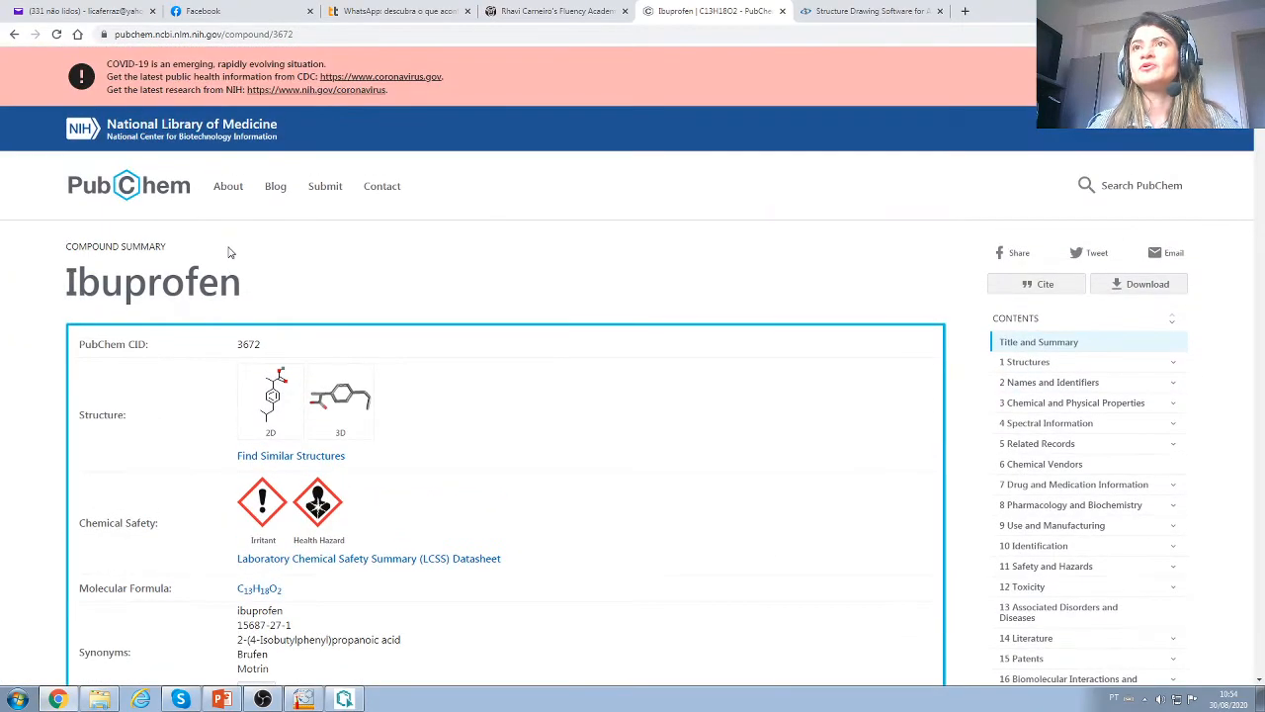
pyautogui.click(13, 33)
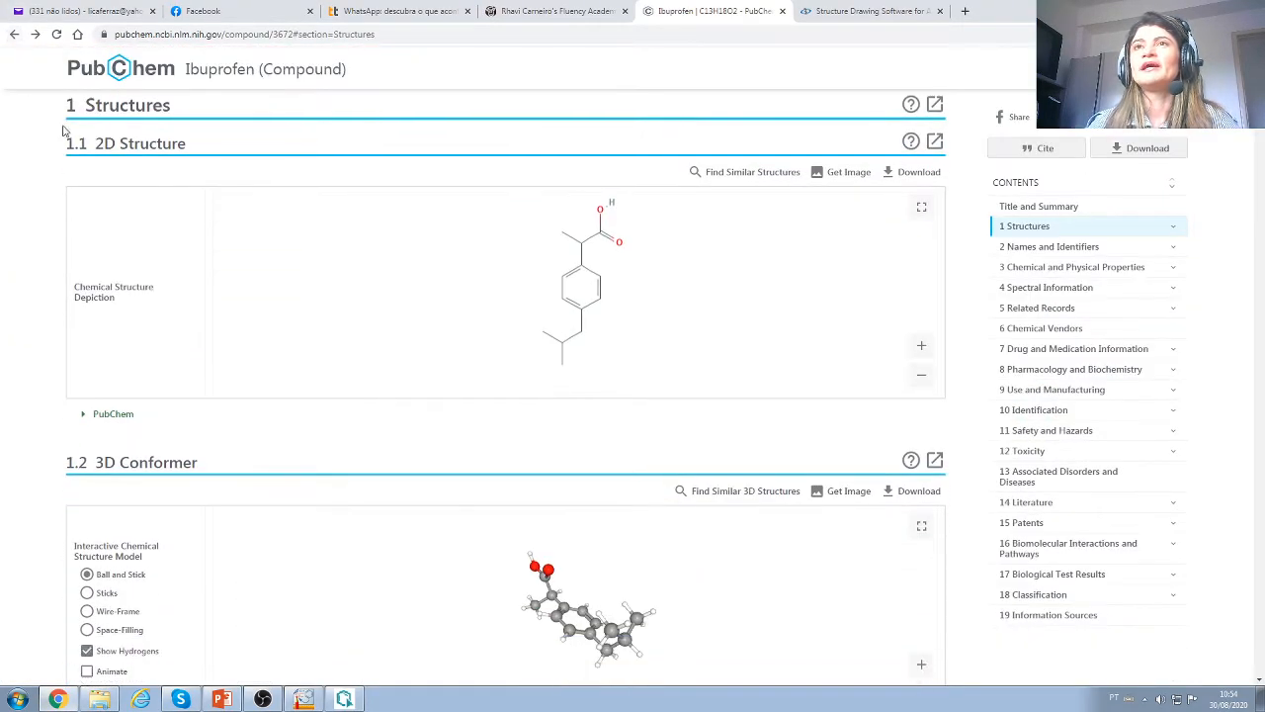
pyautogui.scroll(10, 63, 129)
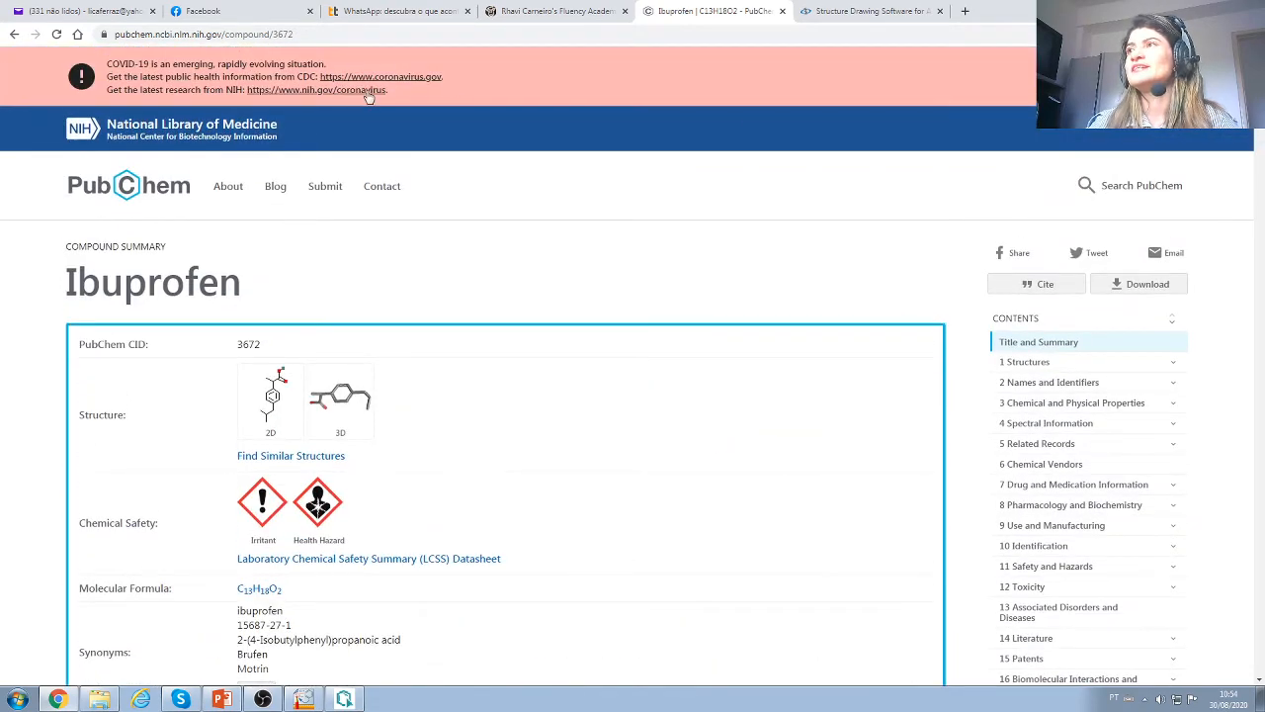
pyautogui.click(1112, 194)
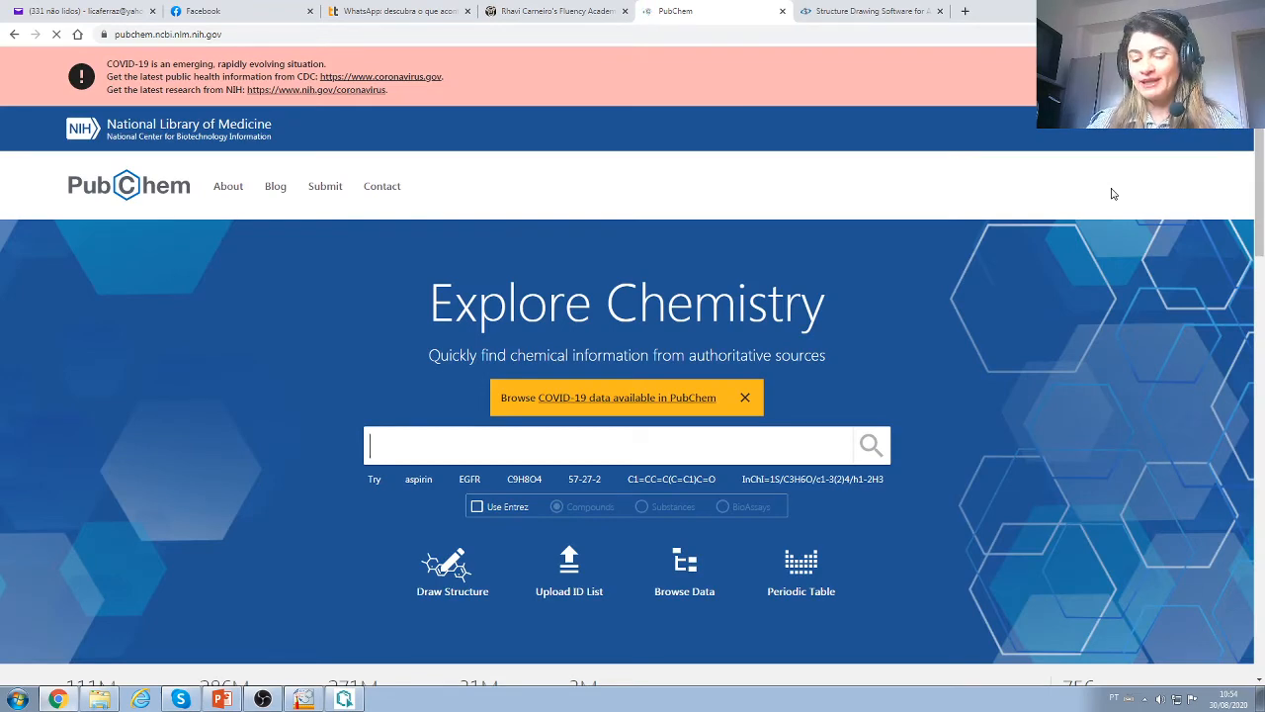
pyautogui.write('h')
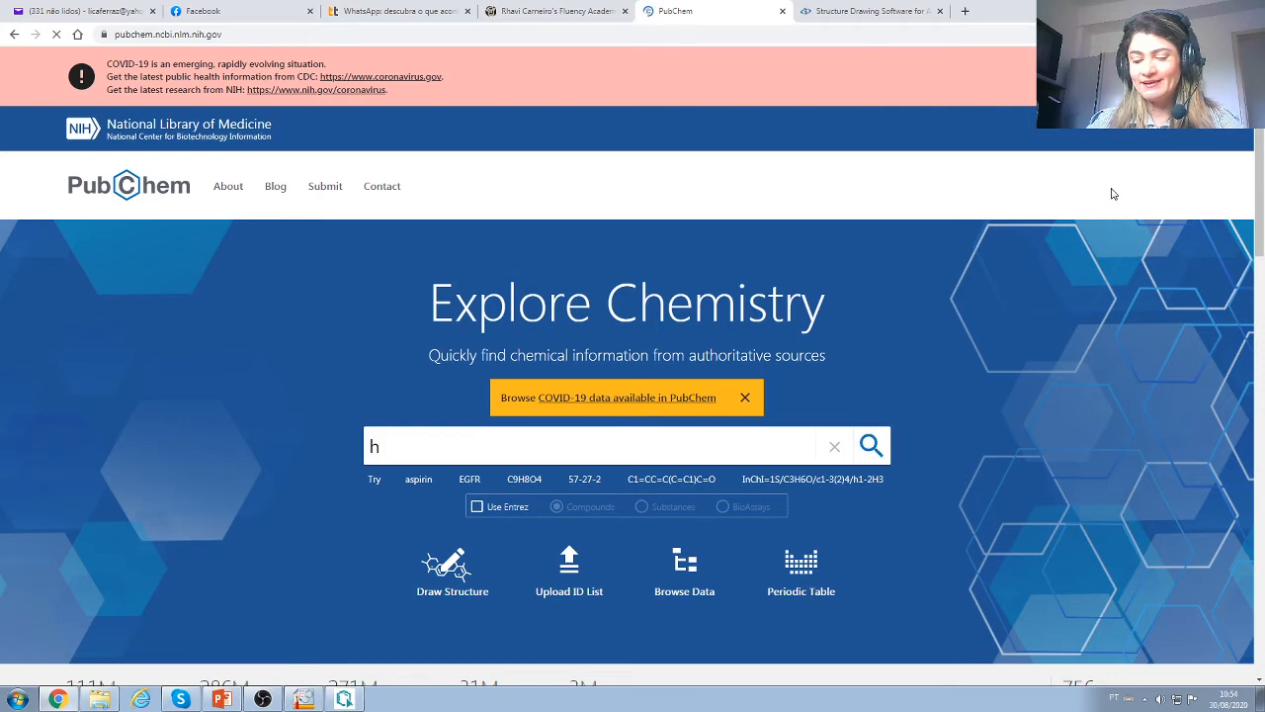
pyautogui.write('idroxic')
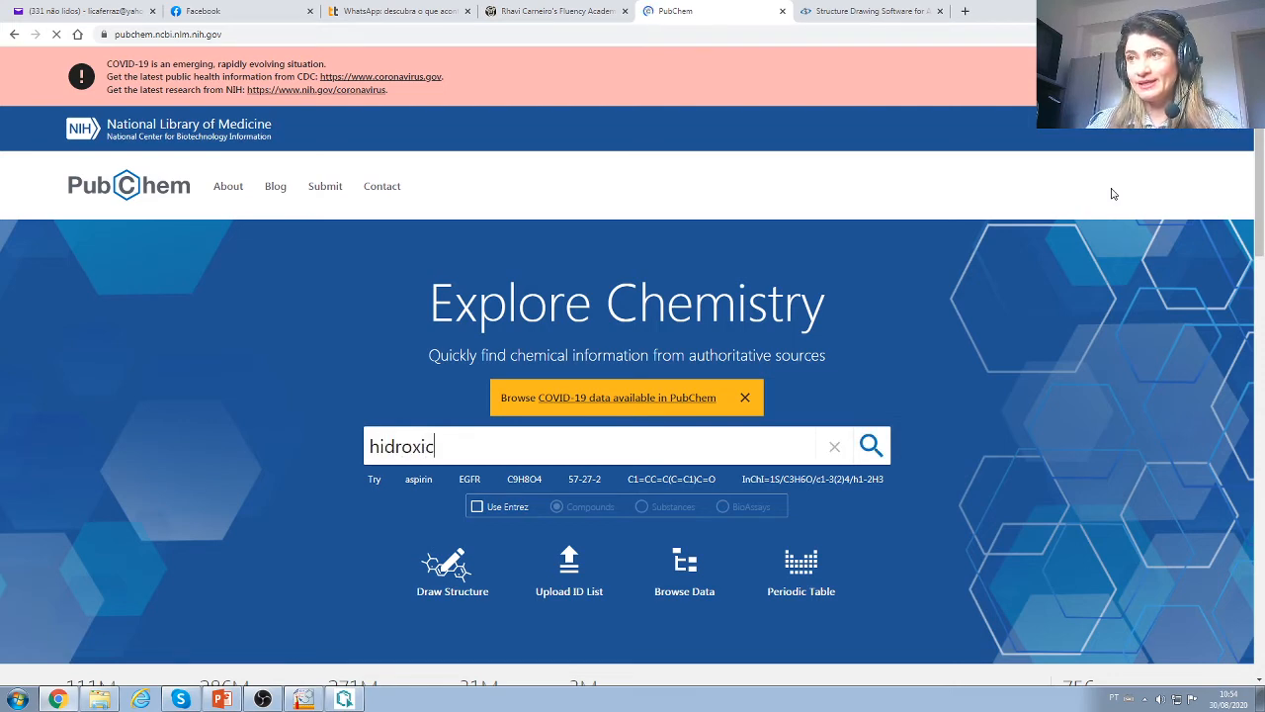
pyautogui.press('BackSpace')
pyautogui.press('BackSpace')
pyautogui.press('BackSpace')
pyautogui.press('BackSpace')
pyautogui.press('BackSpace')
pyautogui.press('BackSpace')
pyautogui.press('BackSpace')
pyautogui.press('BackSpace')
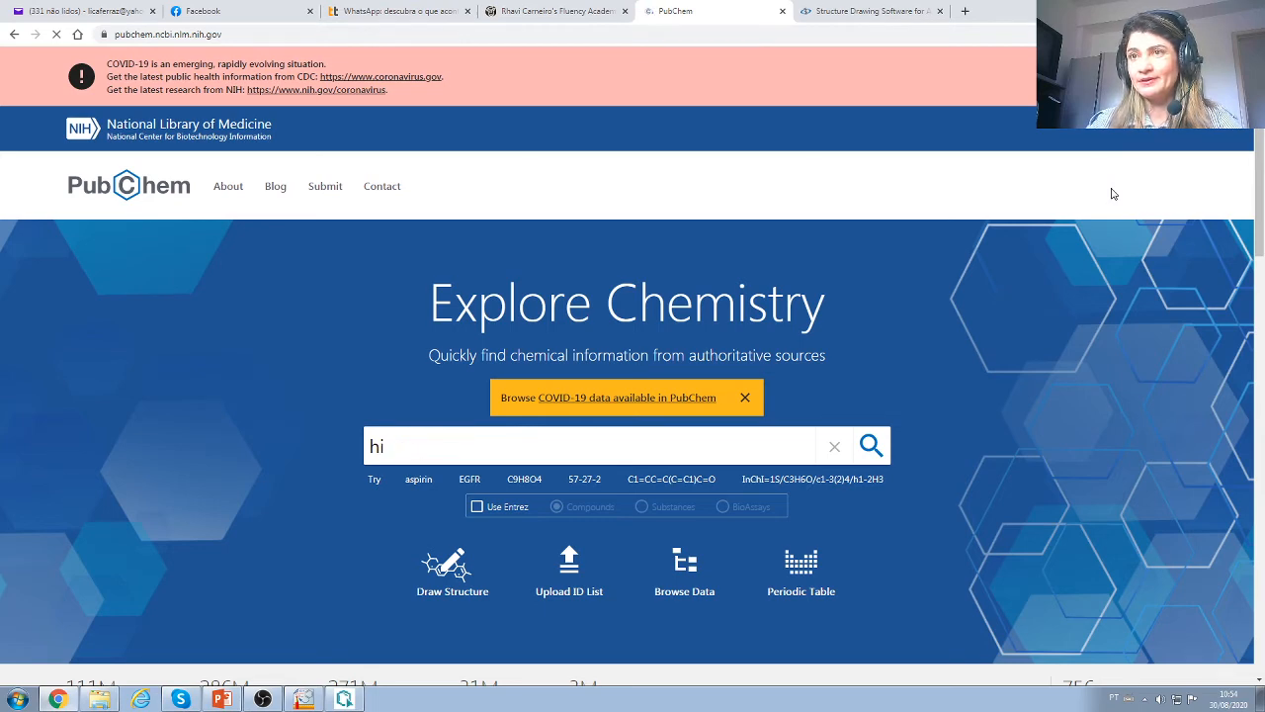
pyautogui.write('cl')
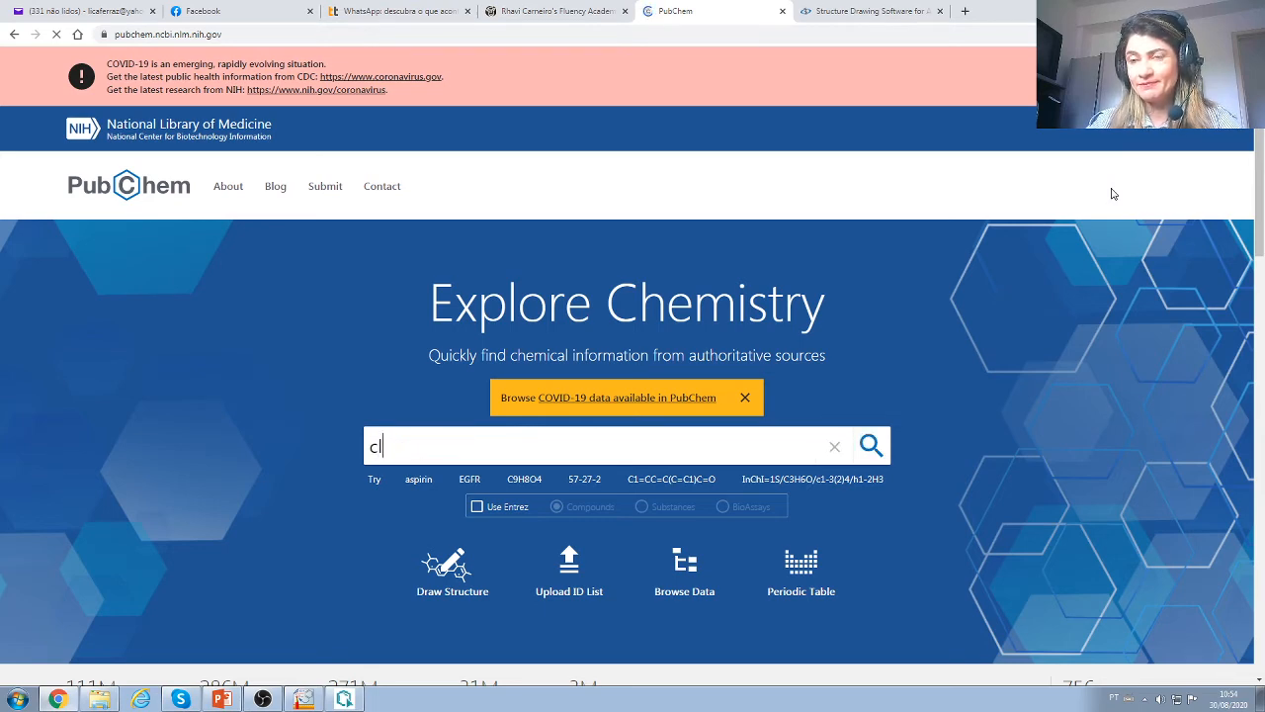
pyautogui.write('l')
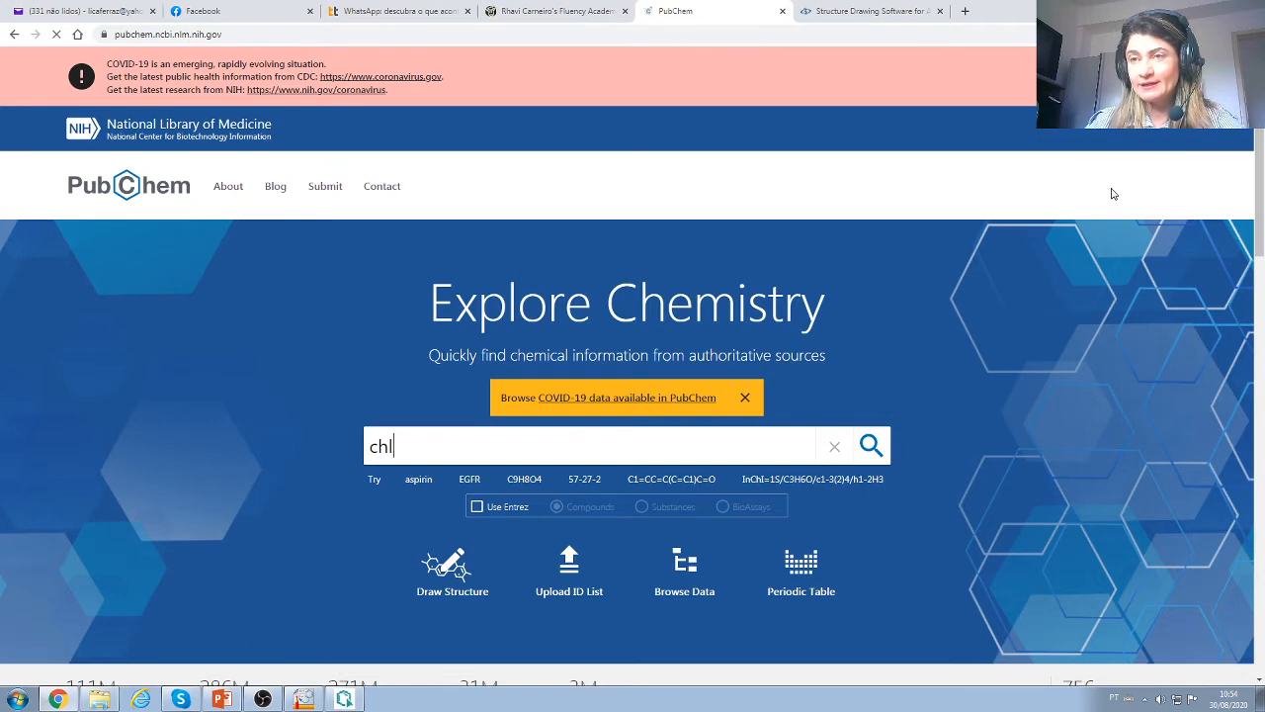
pyautogui.write('oro')
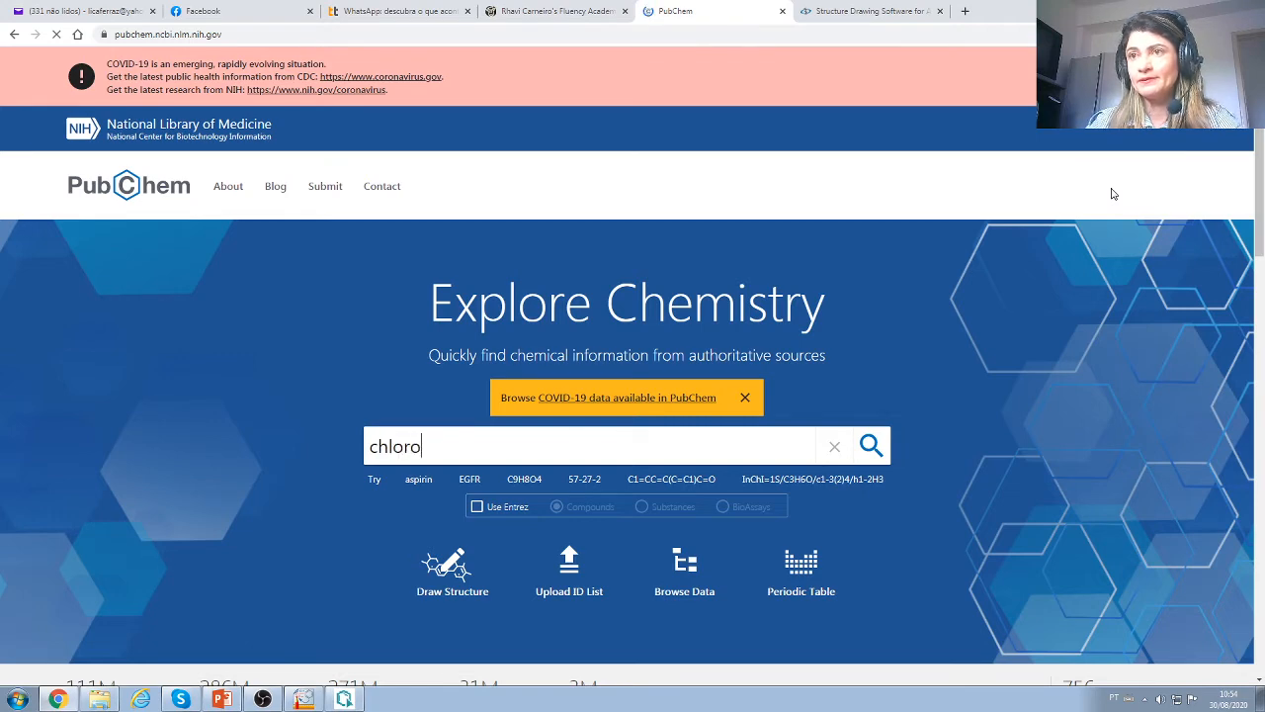
pyautogui.press('BackSpace')
pyautogui.press('BackSpace')
pyautogui.press('BackSpace')
pyautogui.press('BackSpace')
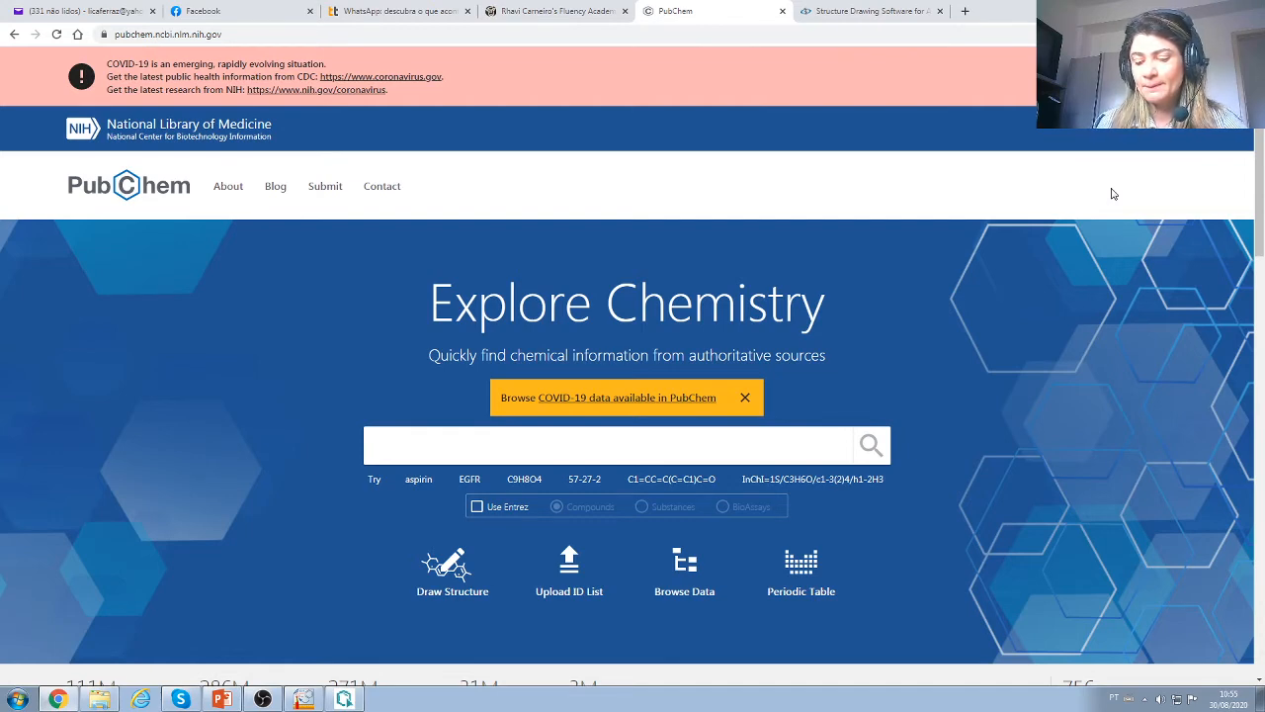
pyautogui.write('c')
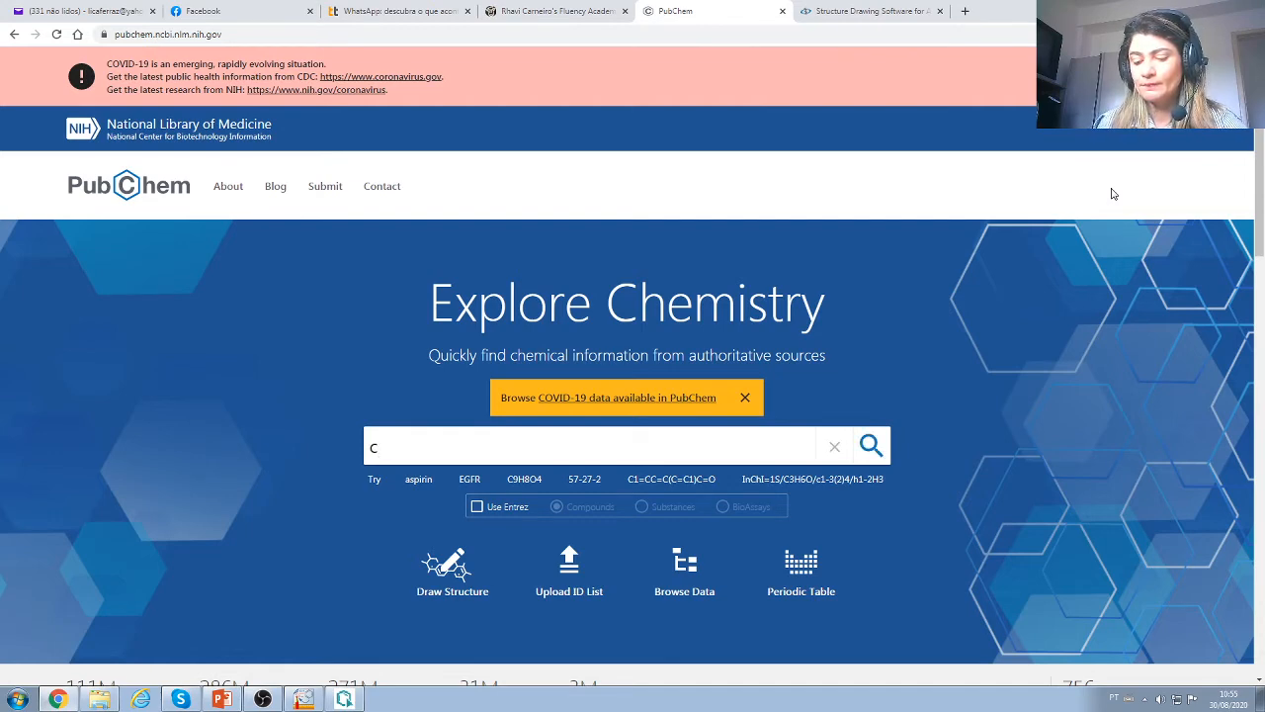
pyautogui.write('h')
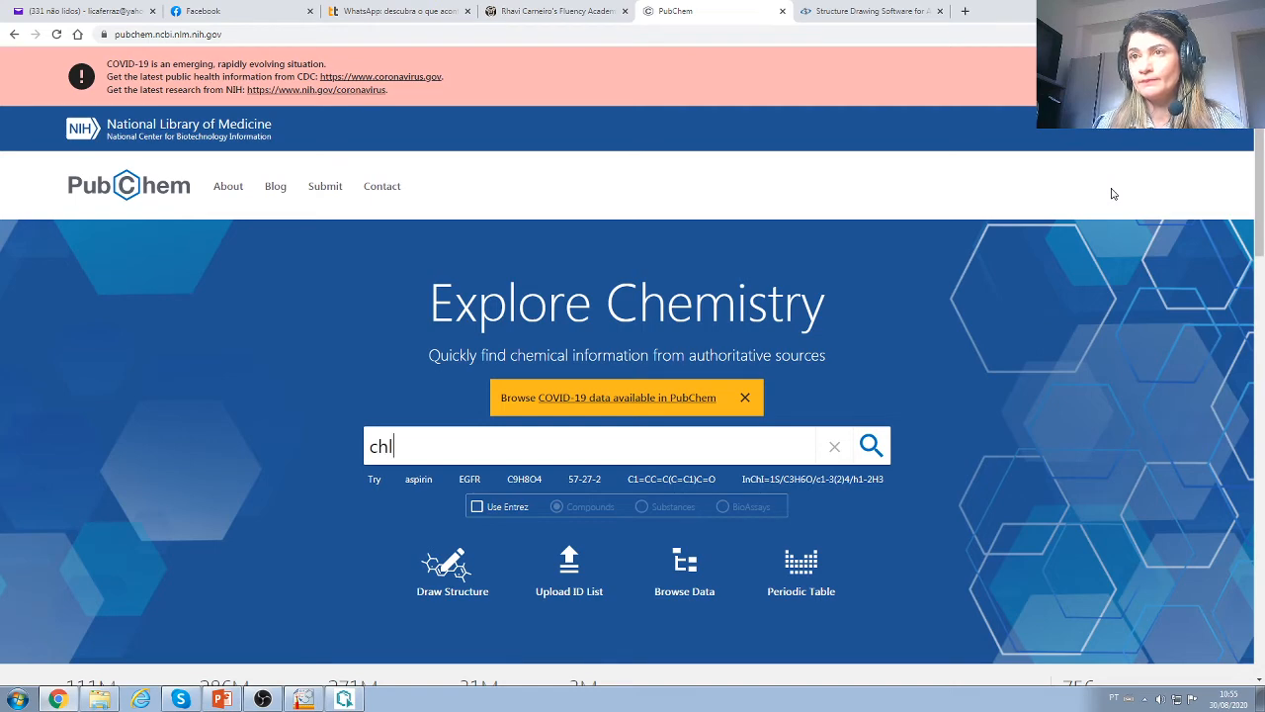
pyautogui.write('l')
pyautogui.press('BackSpace')
pyautogui.press('BackSpace')
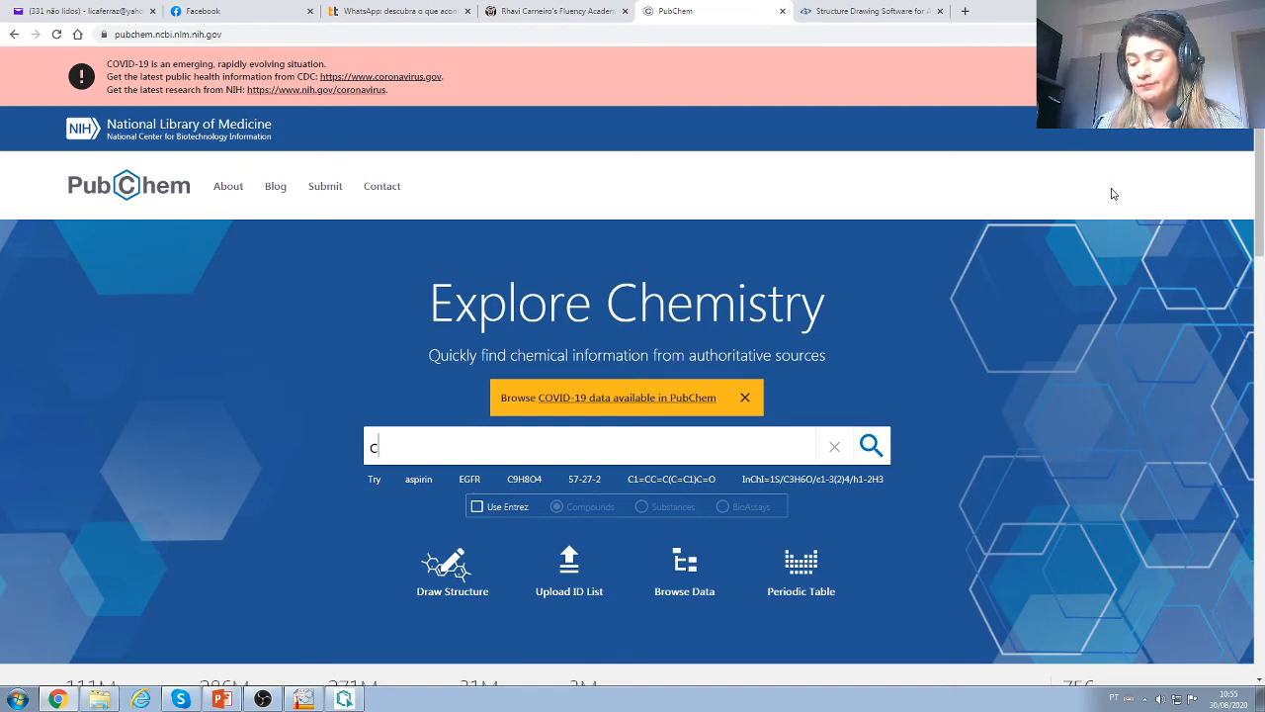
pyautogui.write('lro')
pyautogui.press('BackSpace')
pyautogui.press('BackSpace')
pyautogui.press('BackSpace')
pyautogui.press('BackSpace')
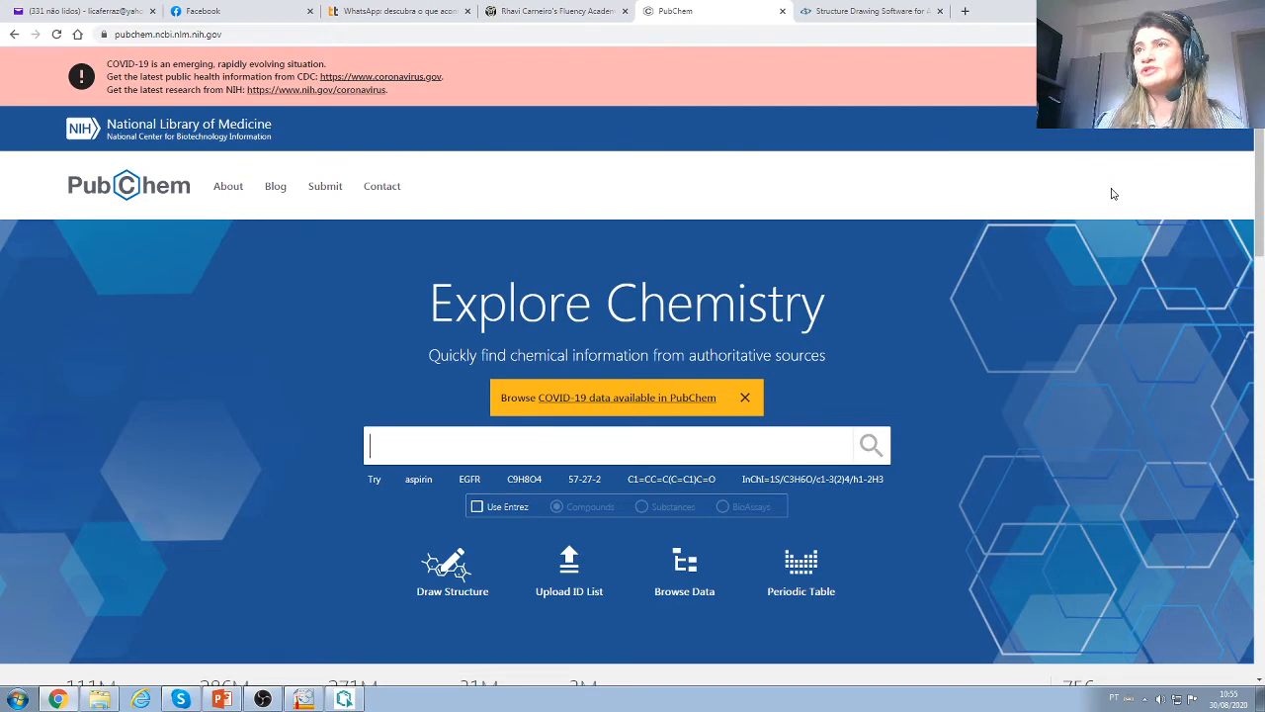
# Step: Search Google for "chloroquine coronavirus" in a new browser tab to get the English spelling of the drug name
pyautogui.click(890, 12)
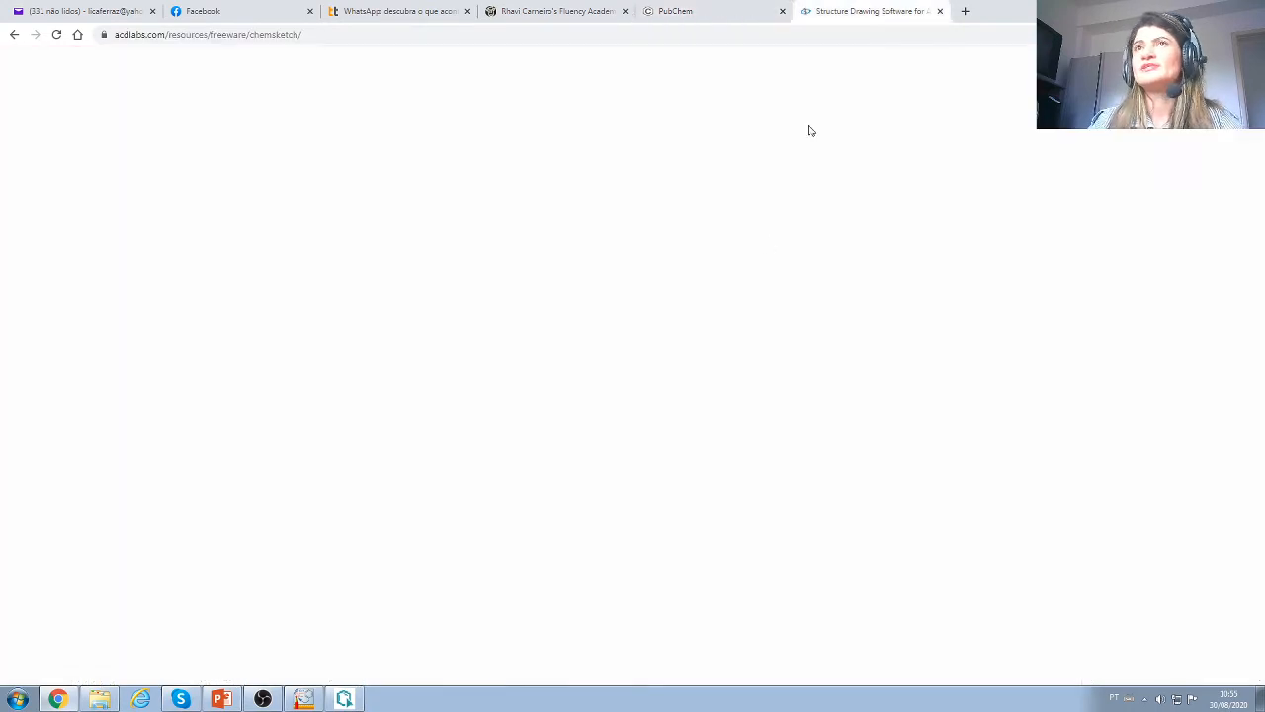
pyautogui.click(964, 11)
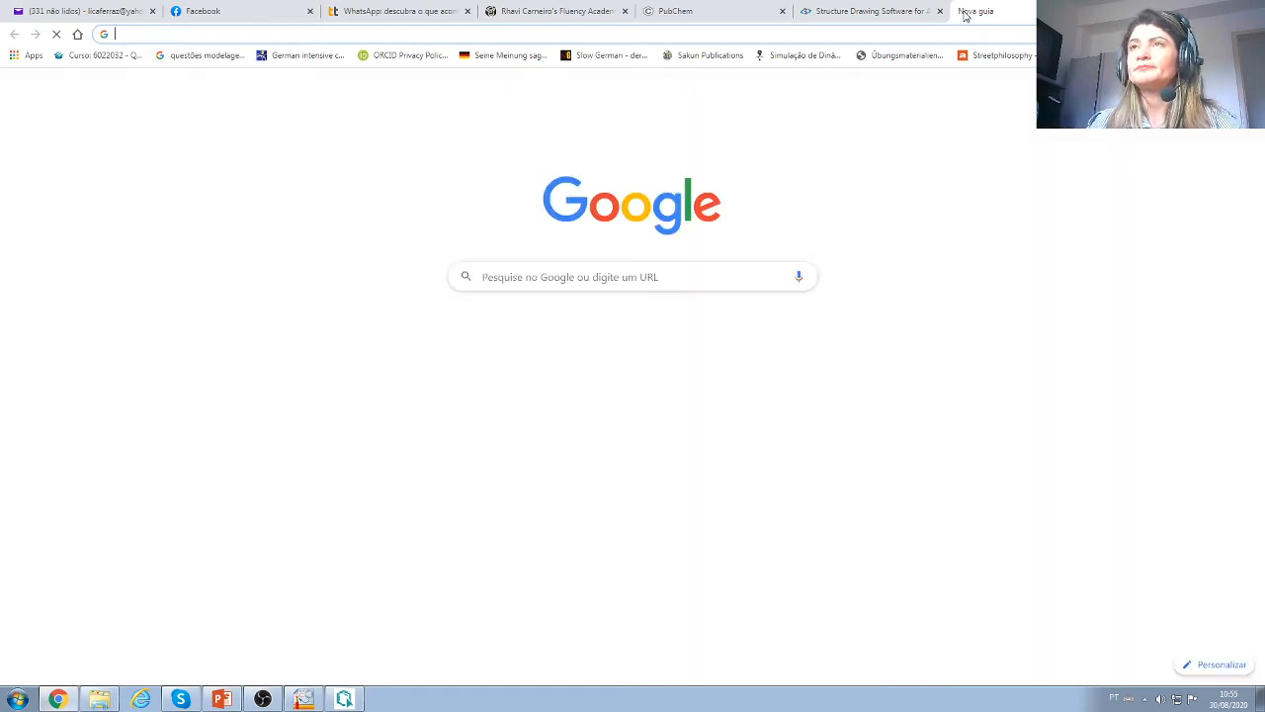
pyautogui.click(477, 350)
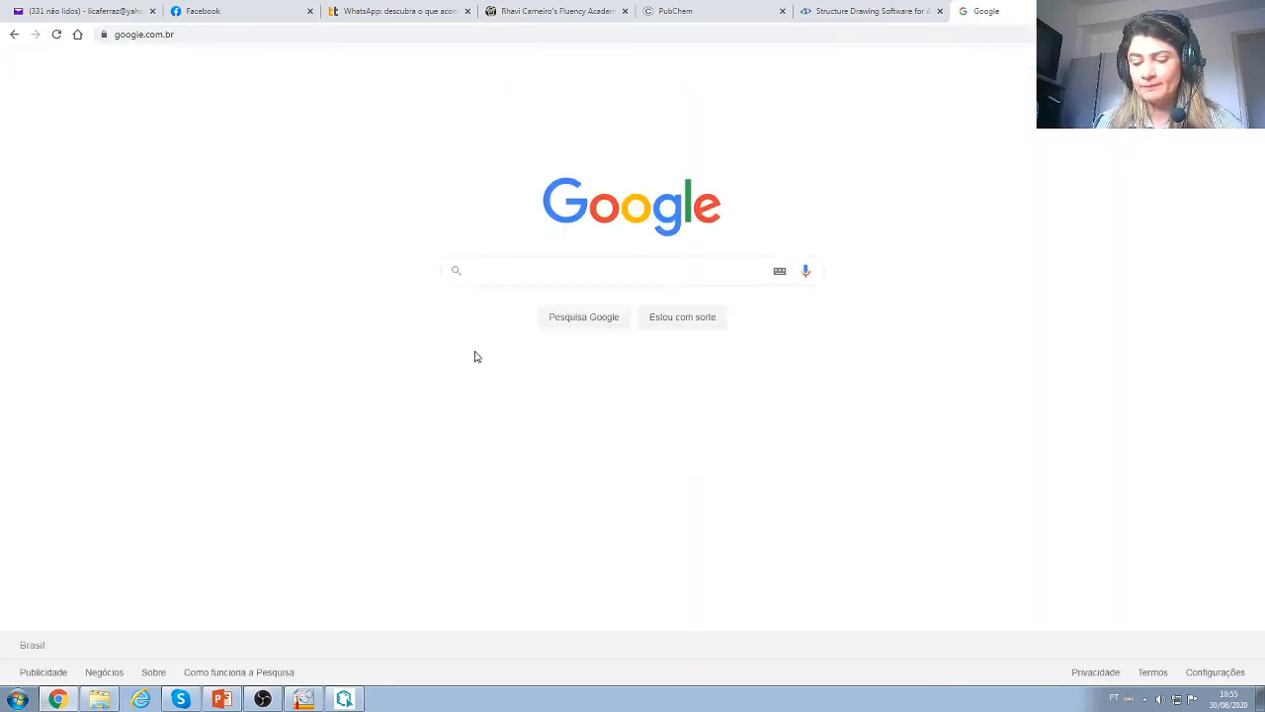
pyautogui.write('chlo')
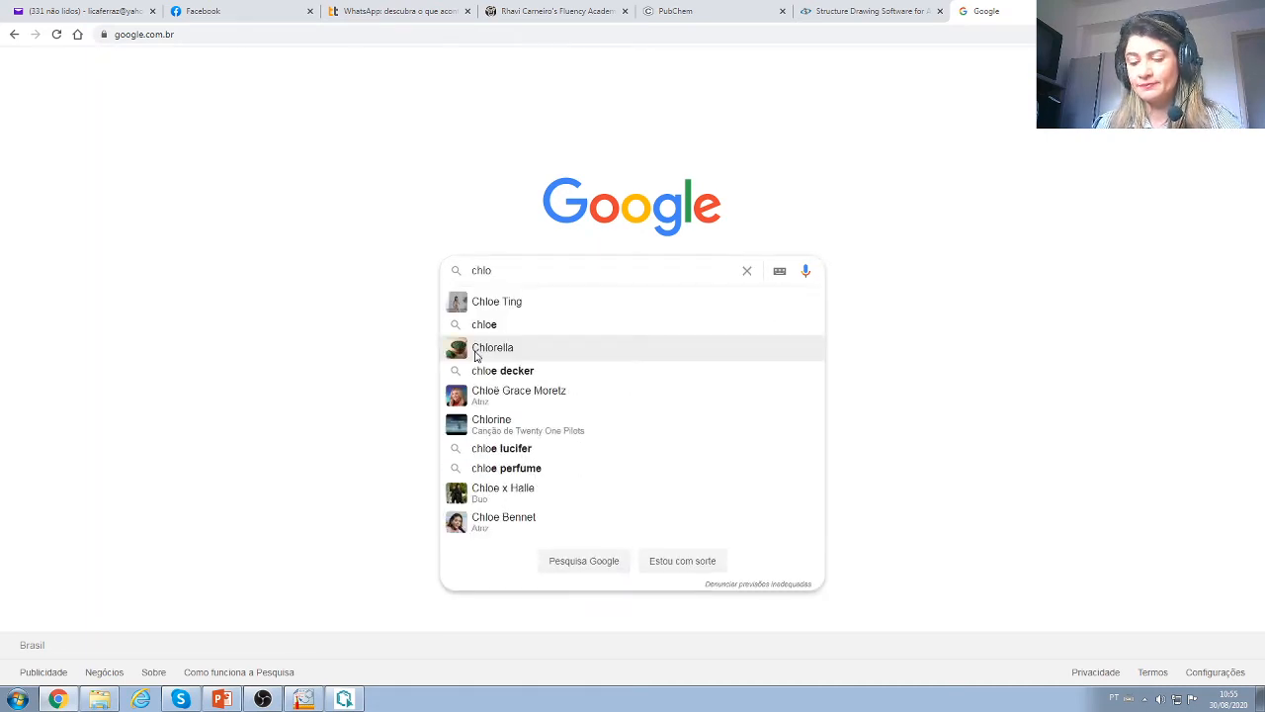
pyautogui.write('ro')
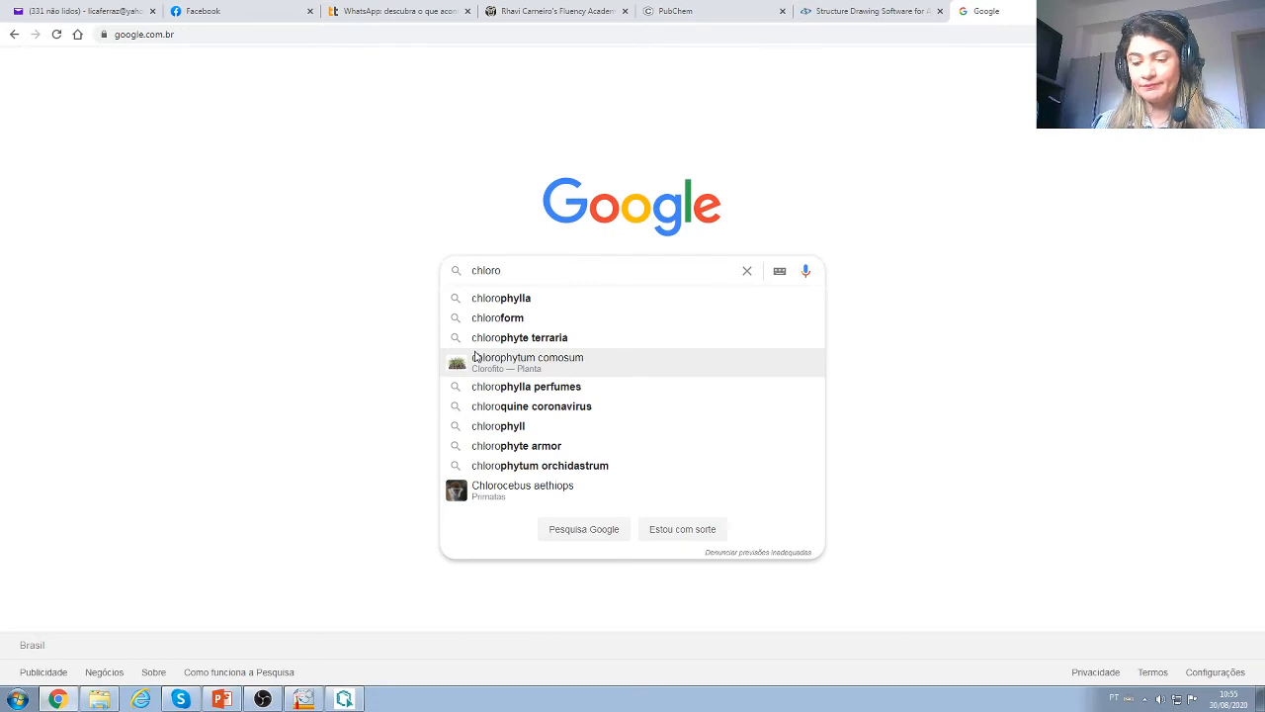
pyautogui.write('qu')
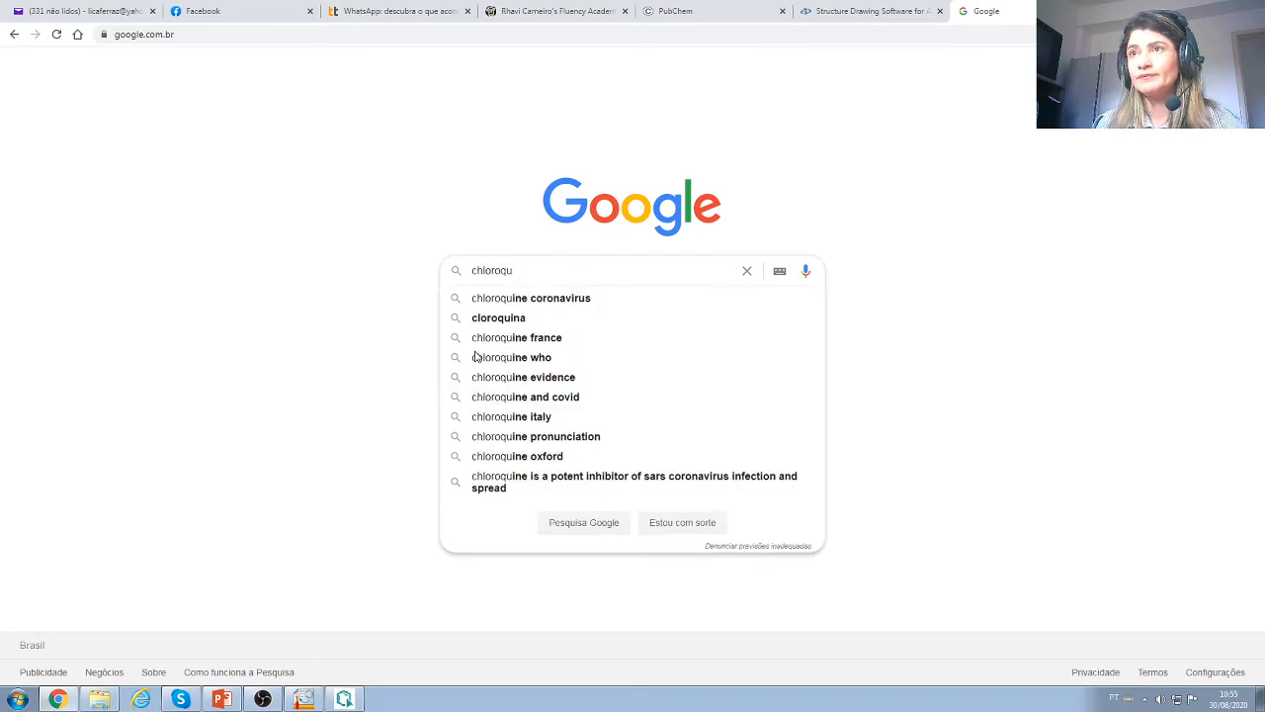
pyautogui.click(526, 300)
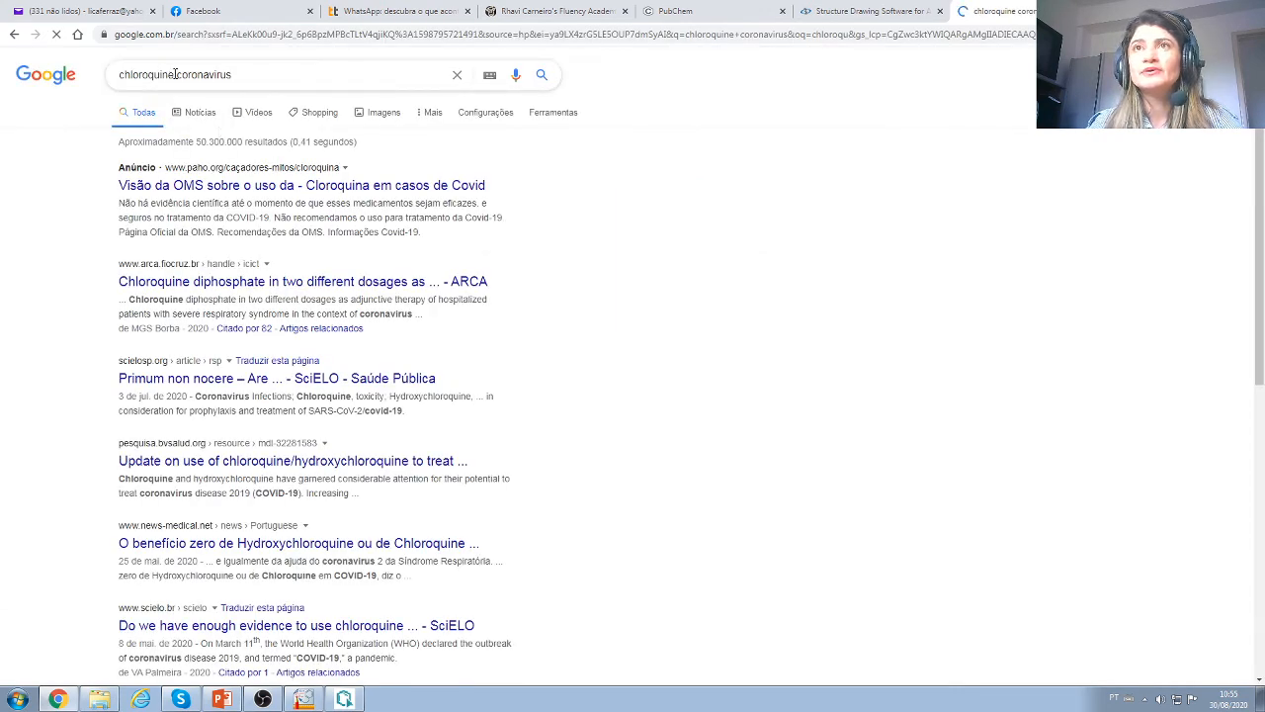
# Step: Copy the word "chloroquine" from the Google query and search PubChem for it
pyautogui.moveTo(174, 75); pyautogui.dragTo(95, 78)
pyautogui.rightClick(131, 65)
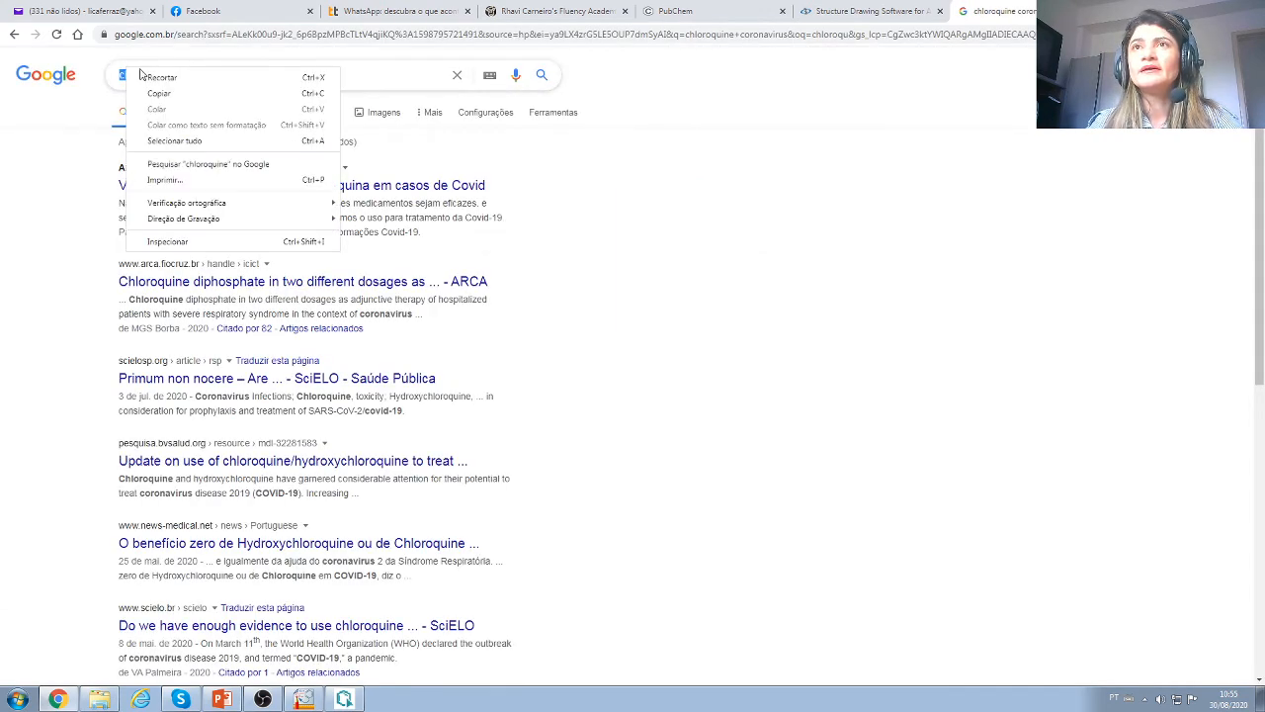
pyautogui.click(153, 91)
pyautogui.click(691, 11)
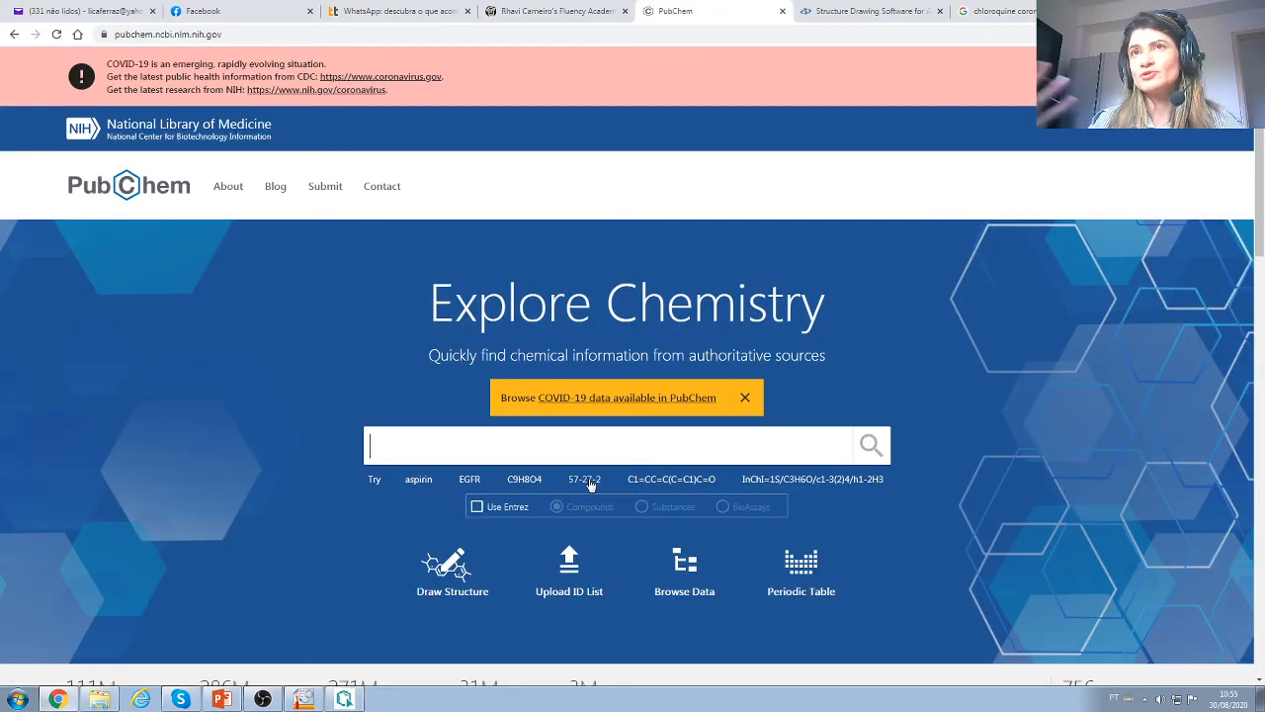
pyautogui.hotkey('ctrl', 'v')
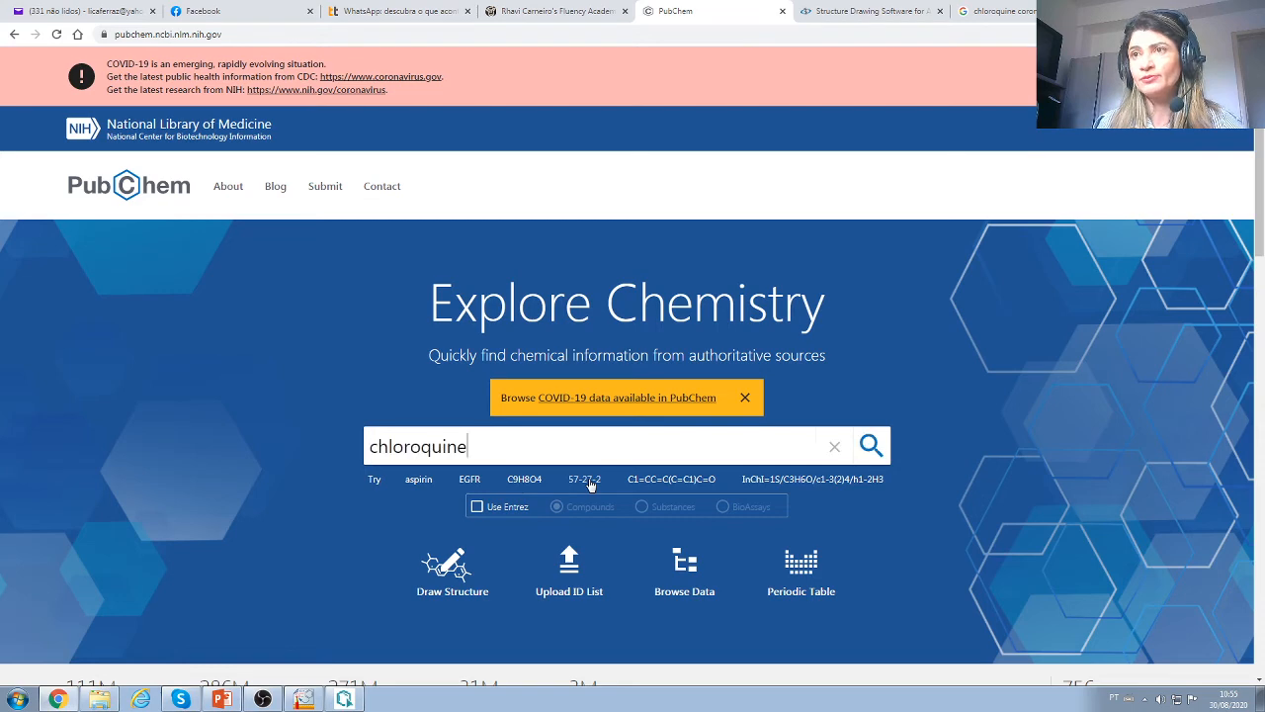
pyautogui.click(871, 447)
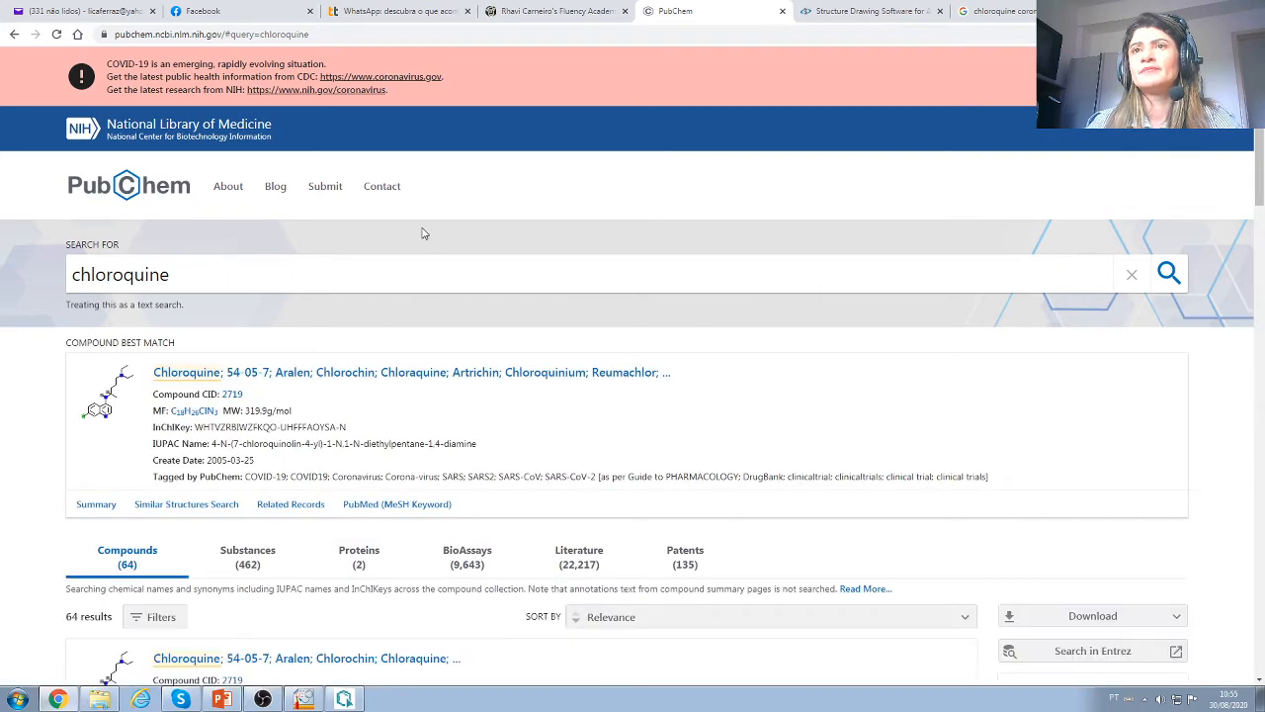
# Step: Open the Hydroxychloroquine compound page from the PubChem search results
pyautogui.scroll(-2, 431, 361)
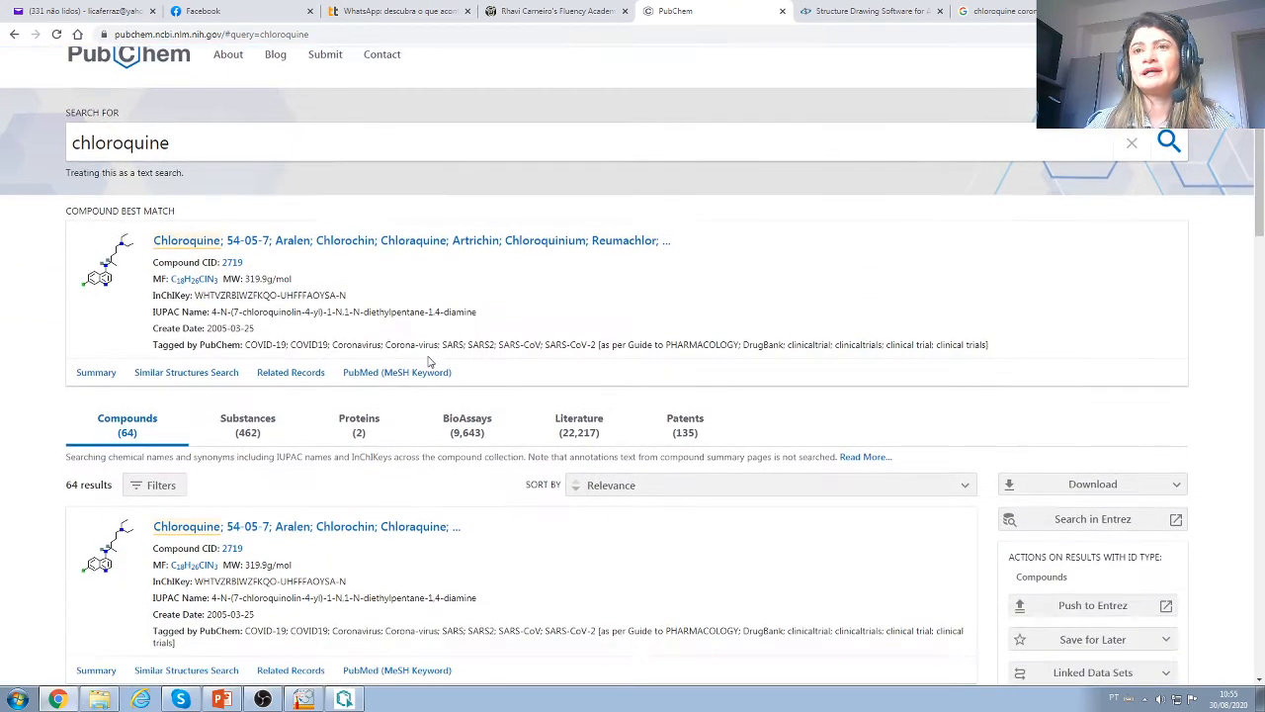
pyautogui.scroll(-2, 431, 361)
pyautogui.scroll(-1, 430, 362)
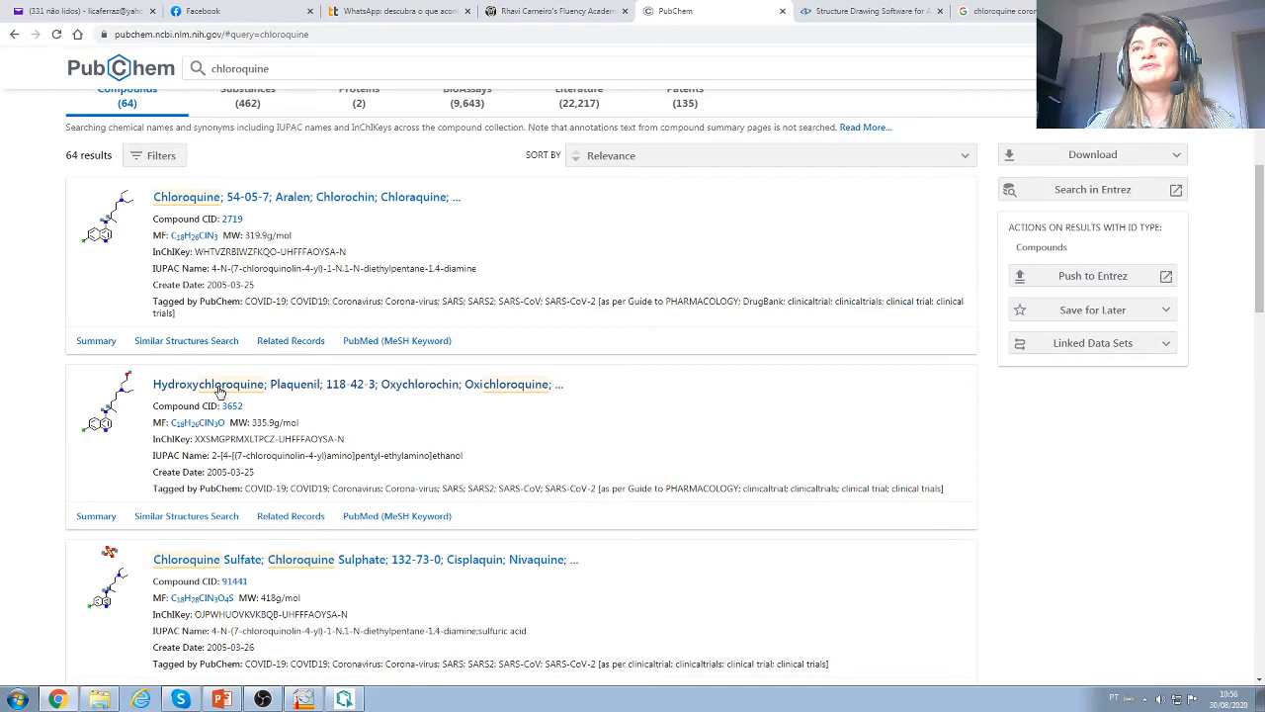
pyautogui.click(219, 390)
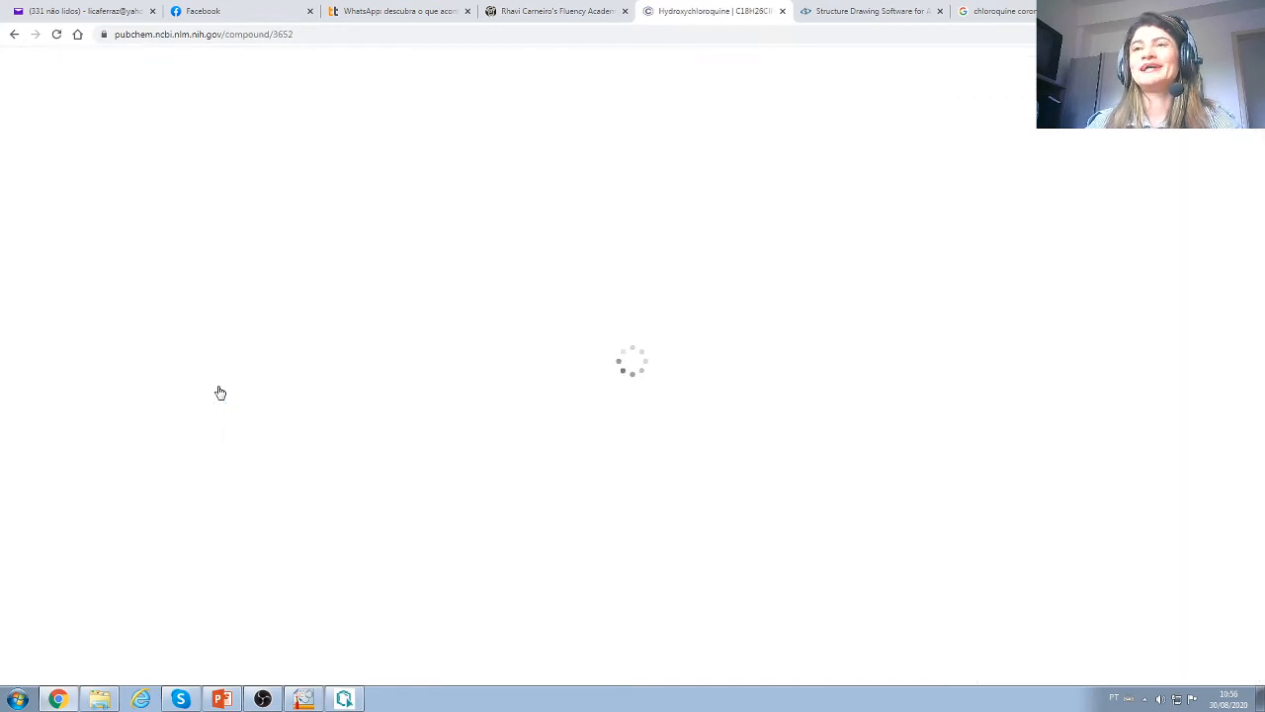
# Step: Copy hydroxychloroquine's canonical SMILES string from the Names and Identifiers section
pyautogui.scroll(-4, 473, 412)
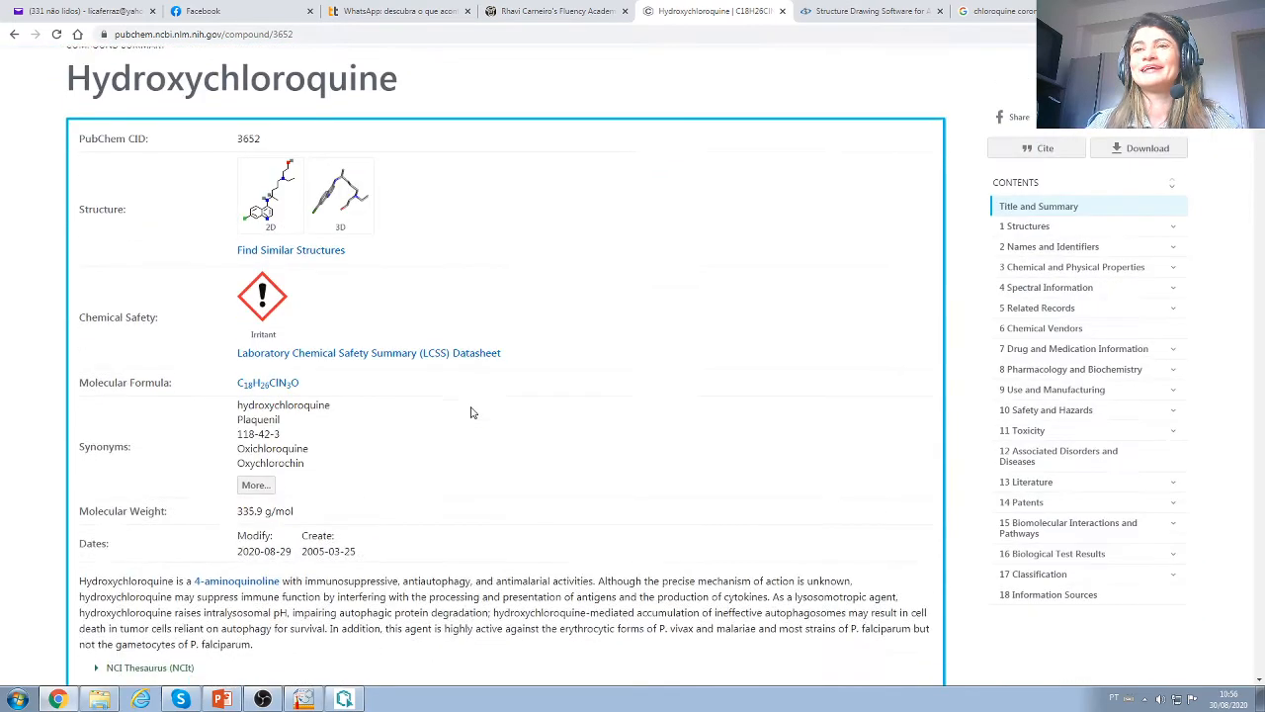
pyautogui.scroll(-10, 473, 412)
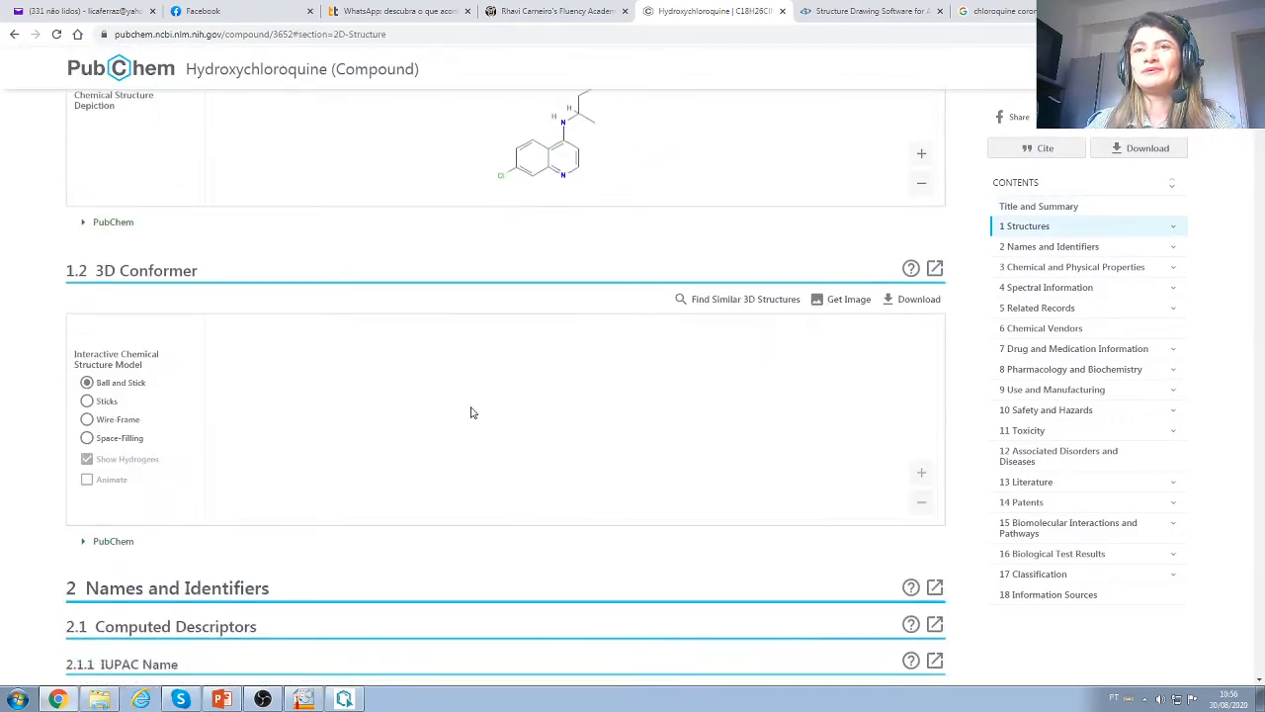
pyautogui.scroll(-4, 471, 412)
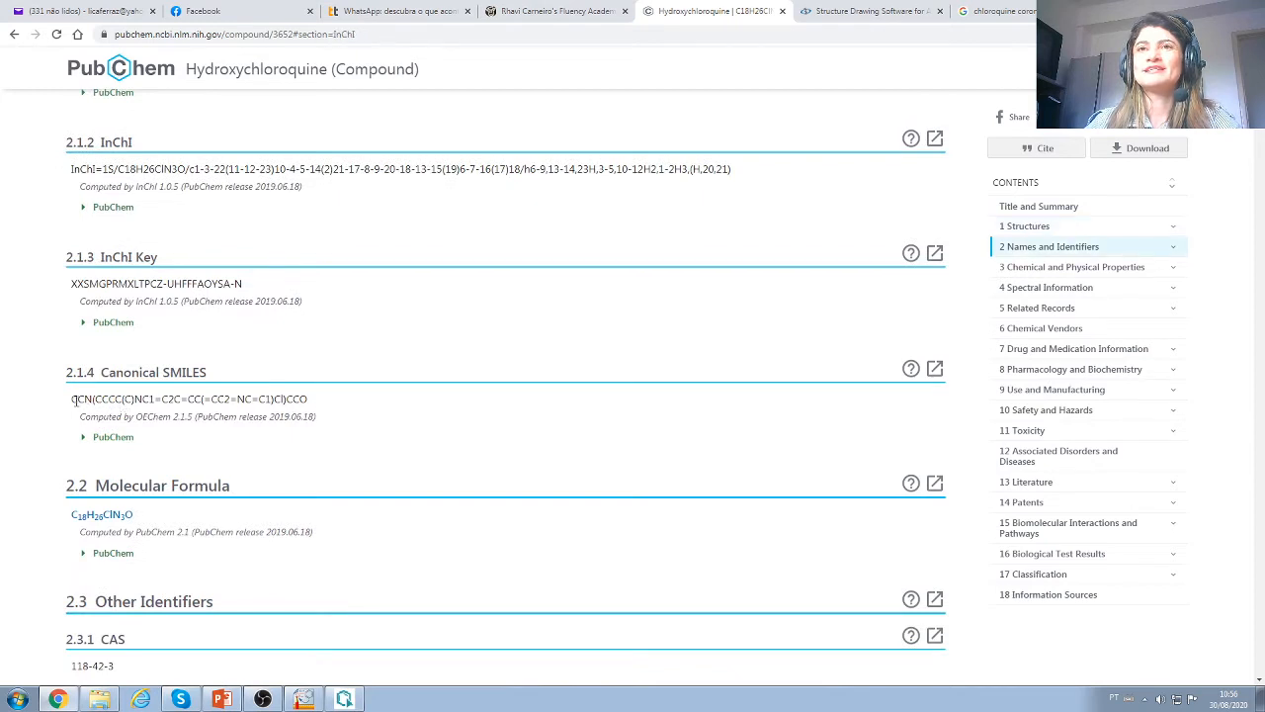
pyautogui.moveTo(70, 400); pyautogui.dragTo(329, 404)
pyautogui.rightClick(297, 392)
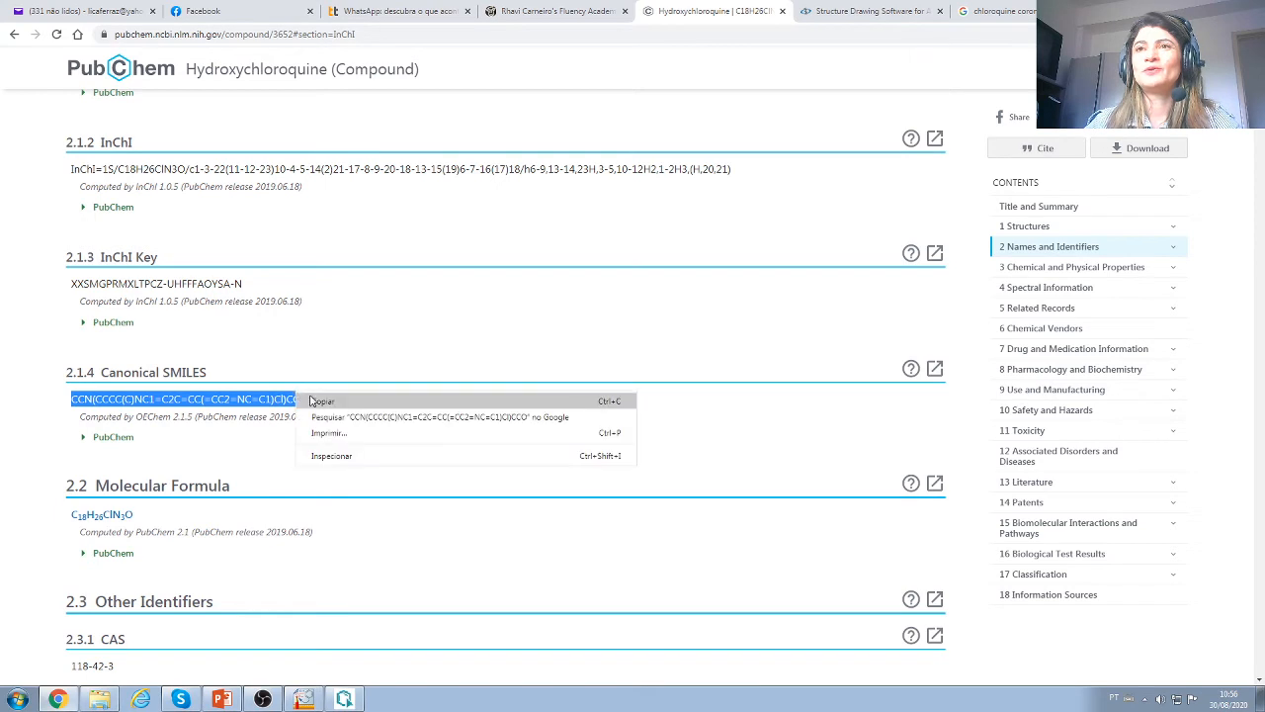
pyautogui.click(313, 400)
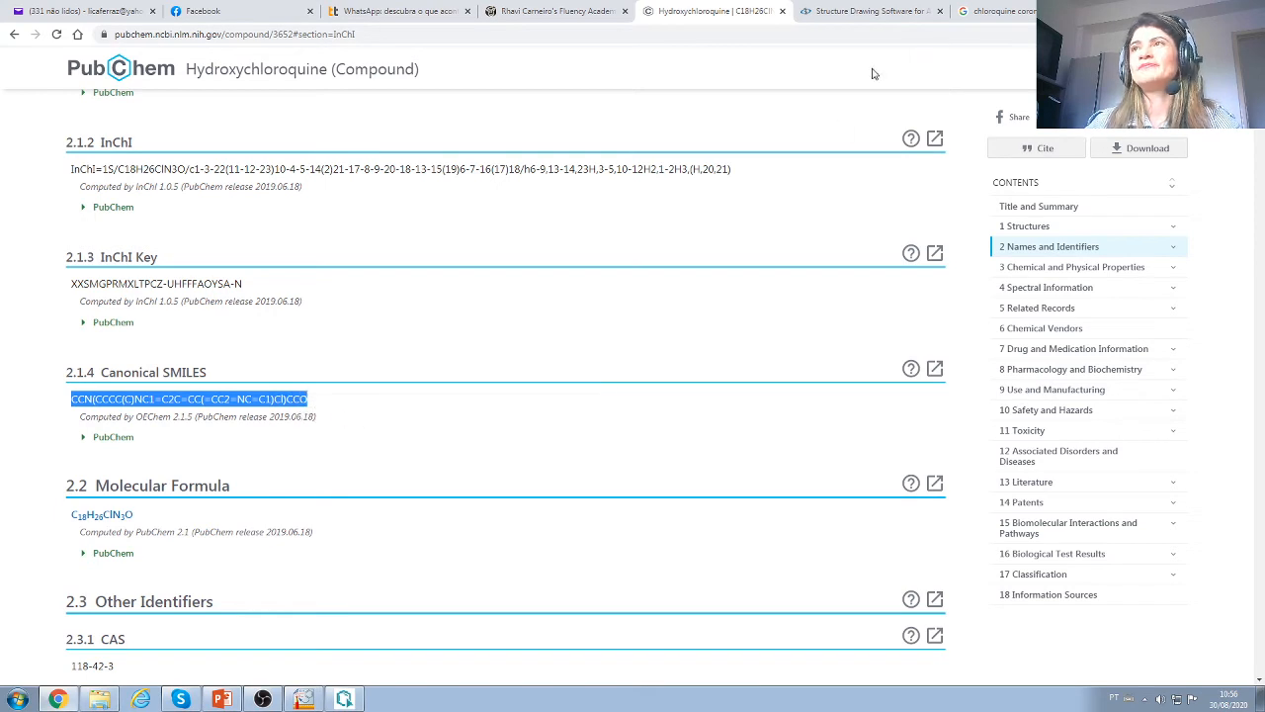
# Step: Switch to ChemSketch, generate a structure from the copied hydroxychloroquine SMILES in place of the old source text, and place it on the page
pyautogui.click(305, 702)
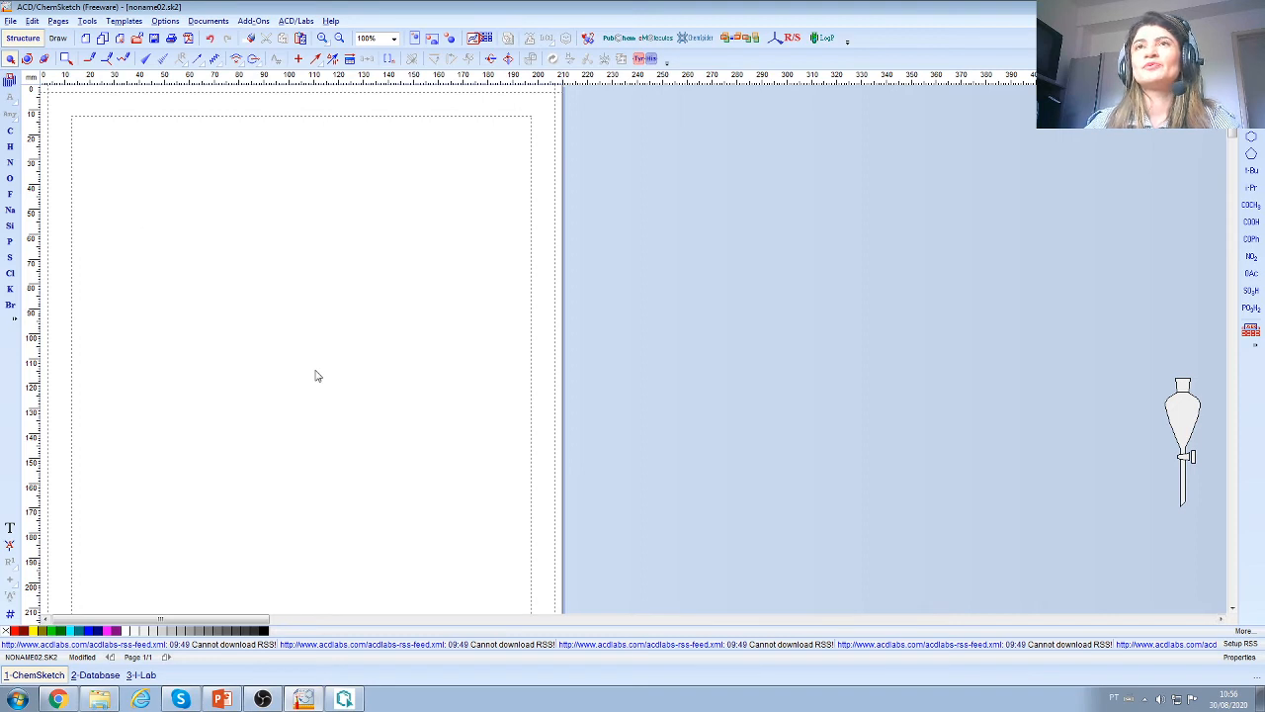
pyautogui.click(87, 22)
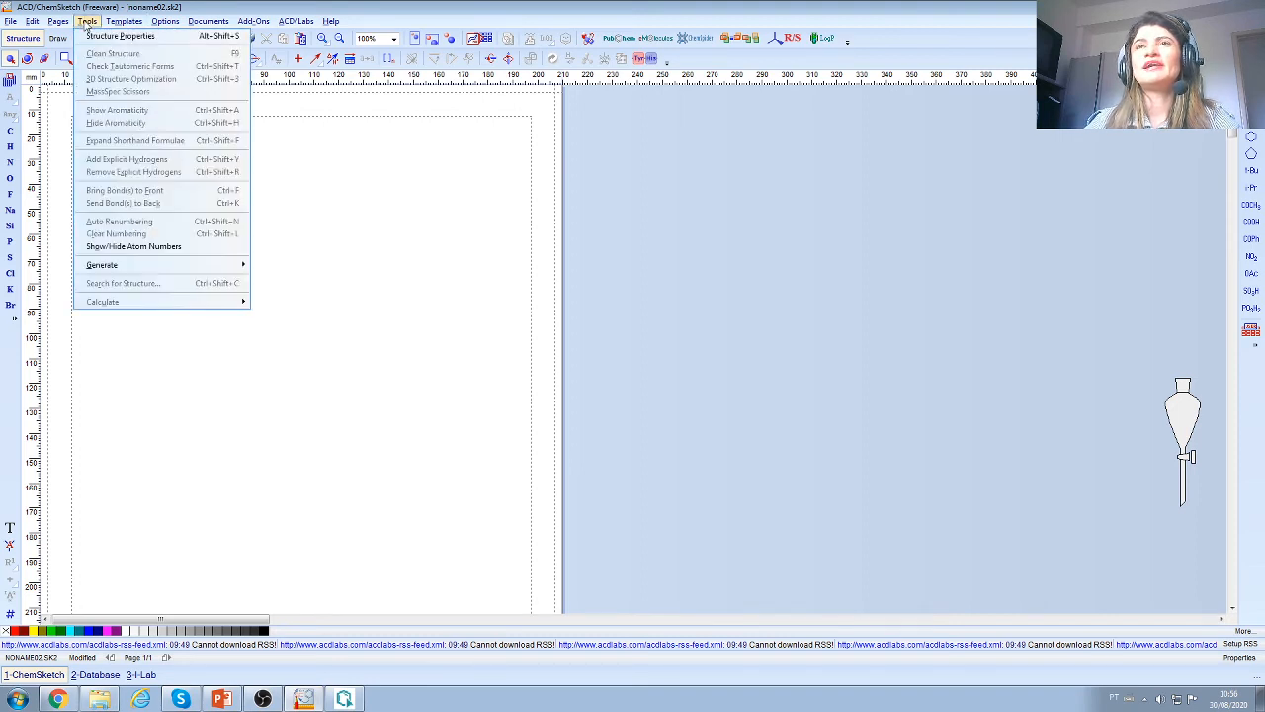
pyautogui.moveTo(164, 267)
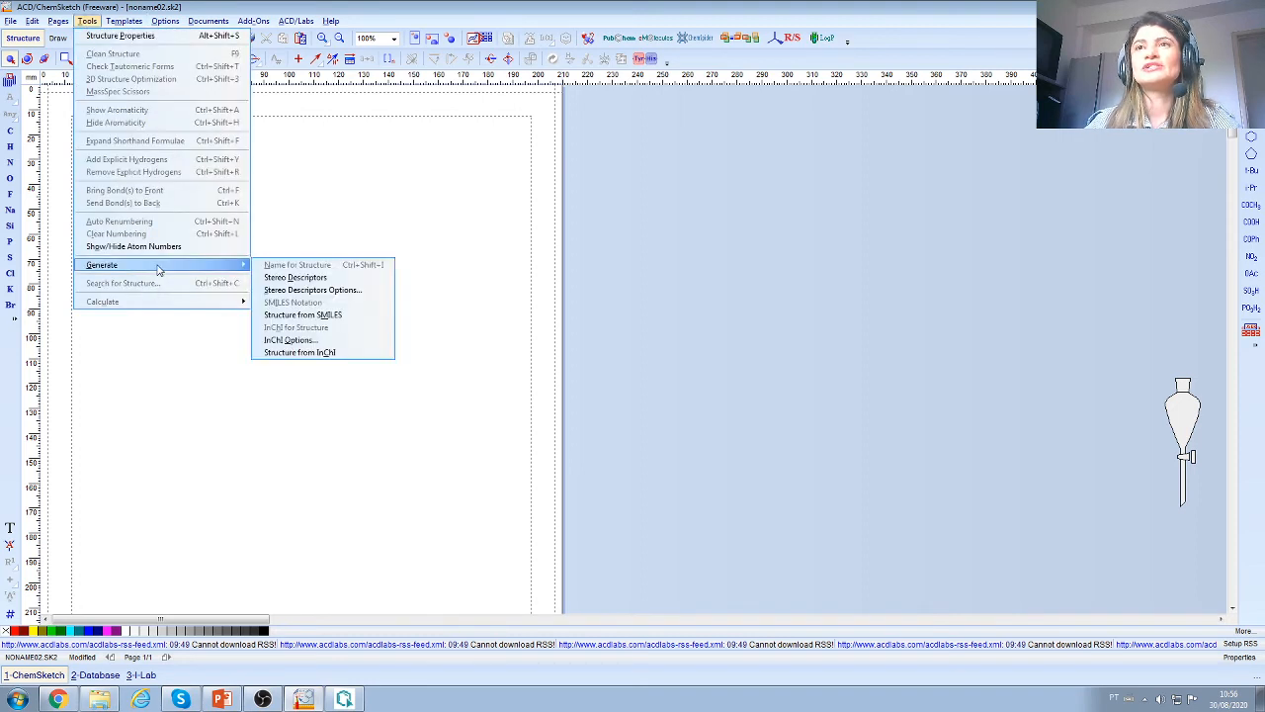
pyautogui.click(293, 315)
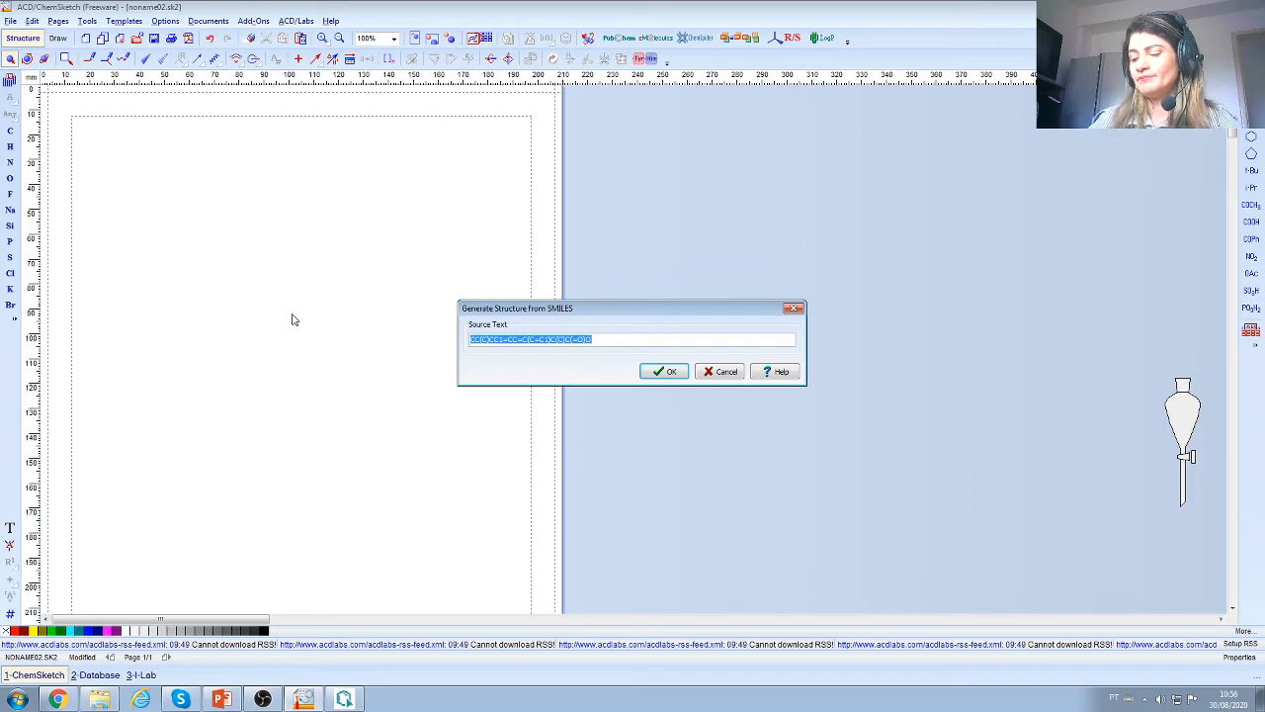
pyautogui.press('BackSpace')
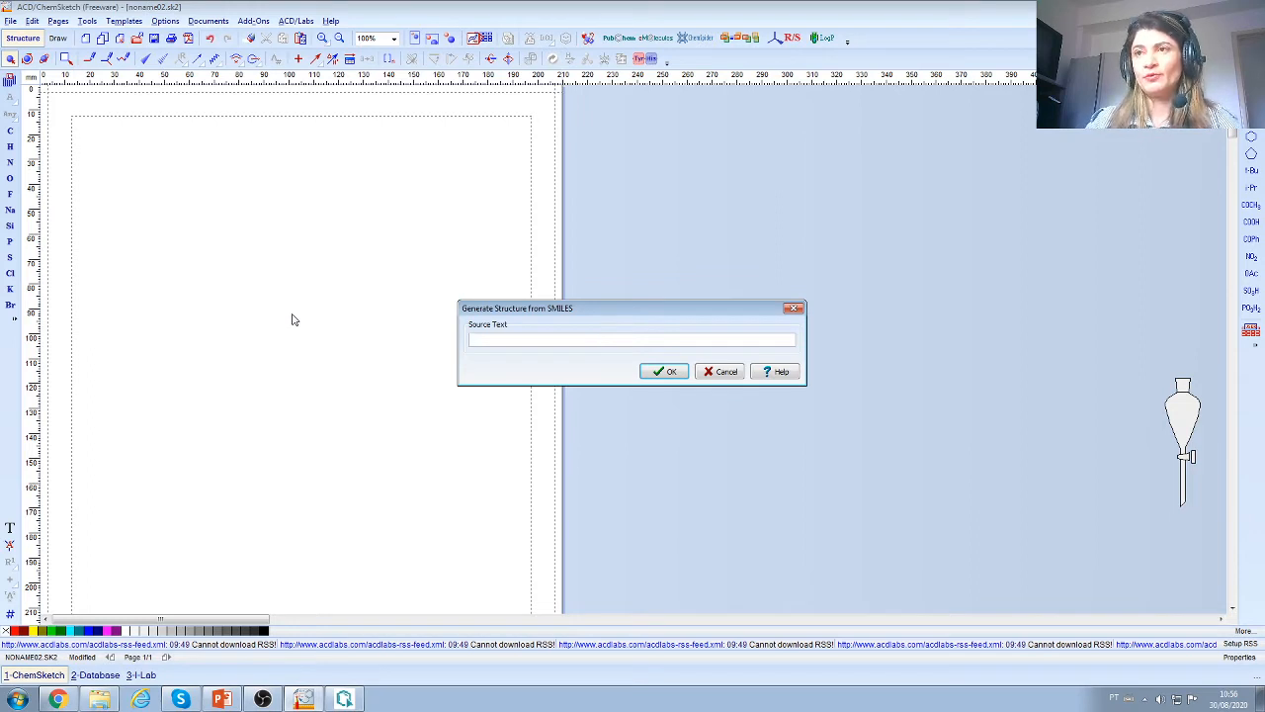
pyautogui.hotkey('ctrl', 'v')
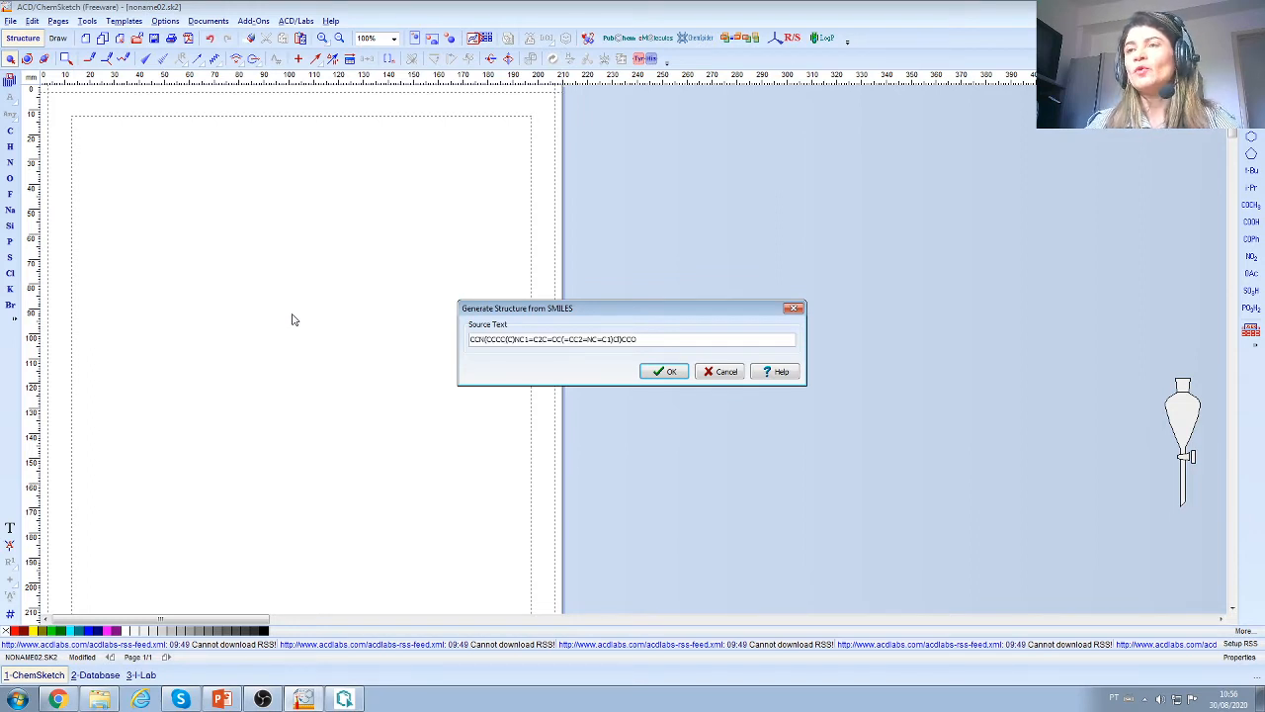
pyautogui.click(664, 370)
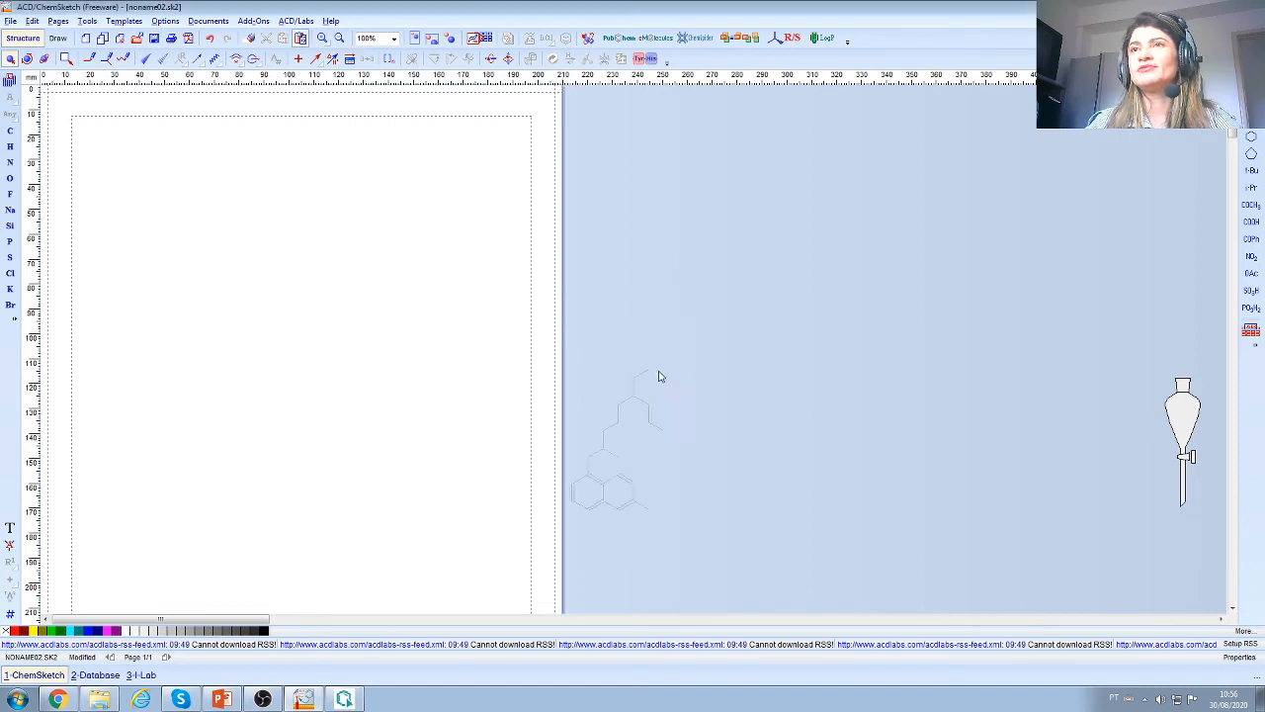
pyautogui.click(274, 278)
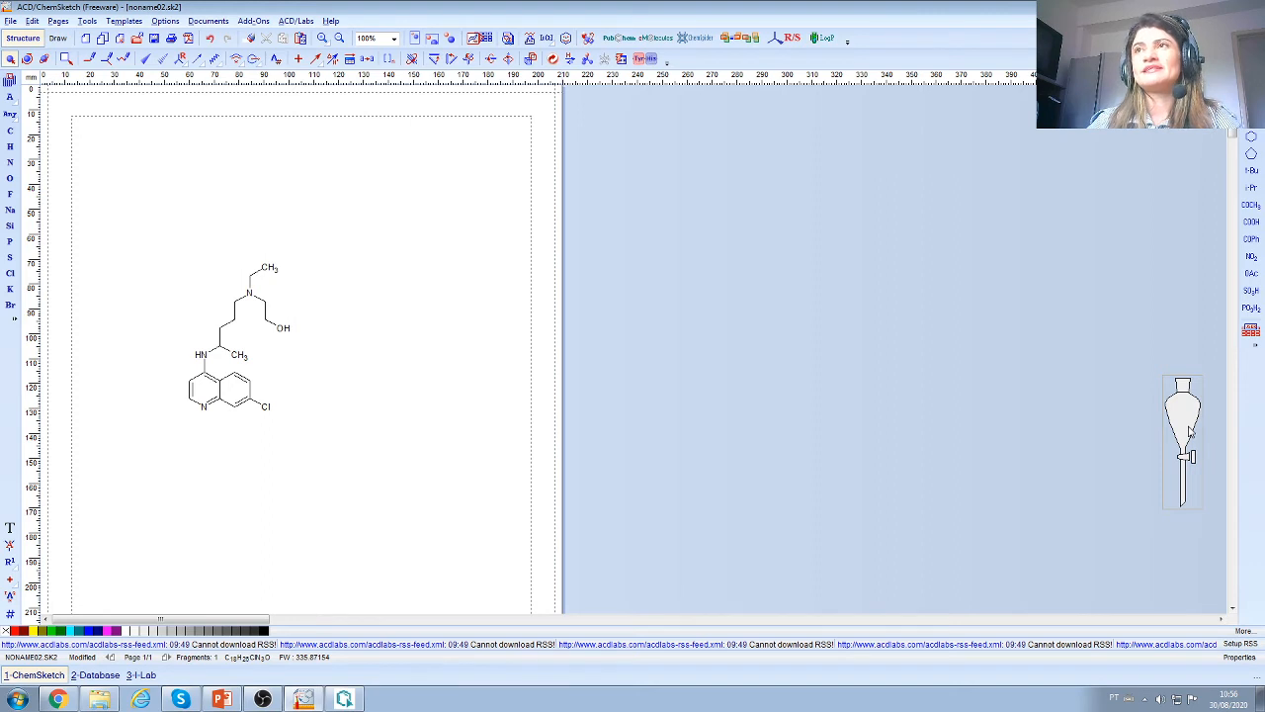
# Step: Lasso-select the whole hydroxychloroquine structure, send it to ACD/3D Viewer and rotate the 3D model
pyautogui.click(65, 59)
pyautogui.moveTo(119, 204); pyautogui.dragTo(168, 499)
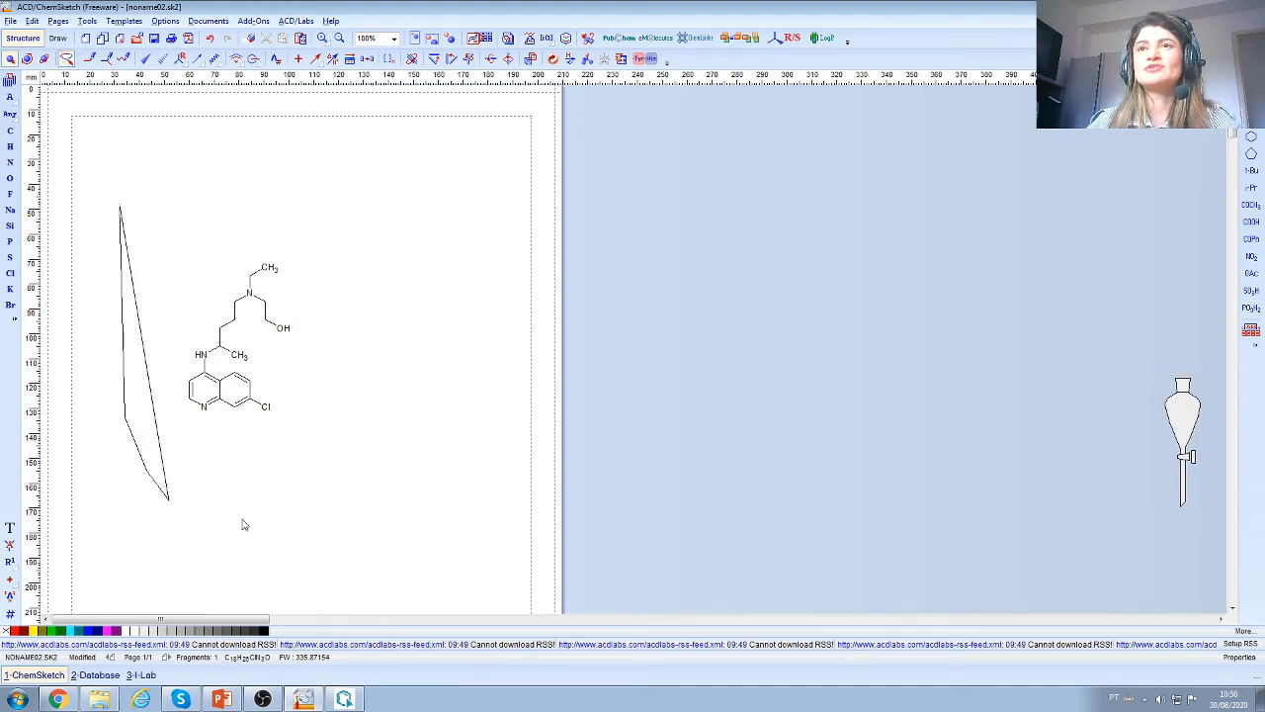
pyautogui.moveTo(244, 525)
pyautogui.mouseDown()
pyautogui.moveTo(429, 392)
pyautogui.moveTo(524, 288)
pyautogui.mouseUp()
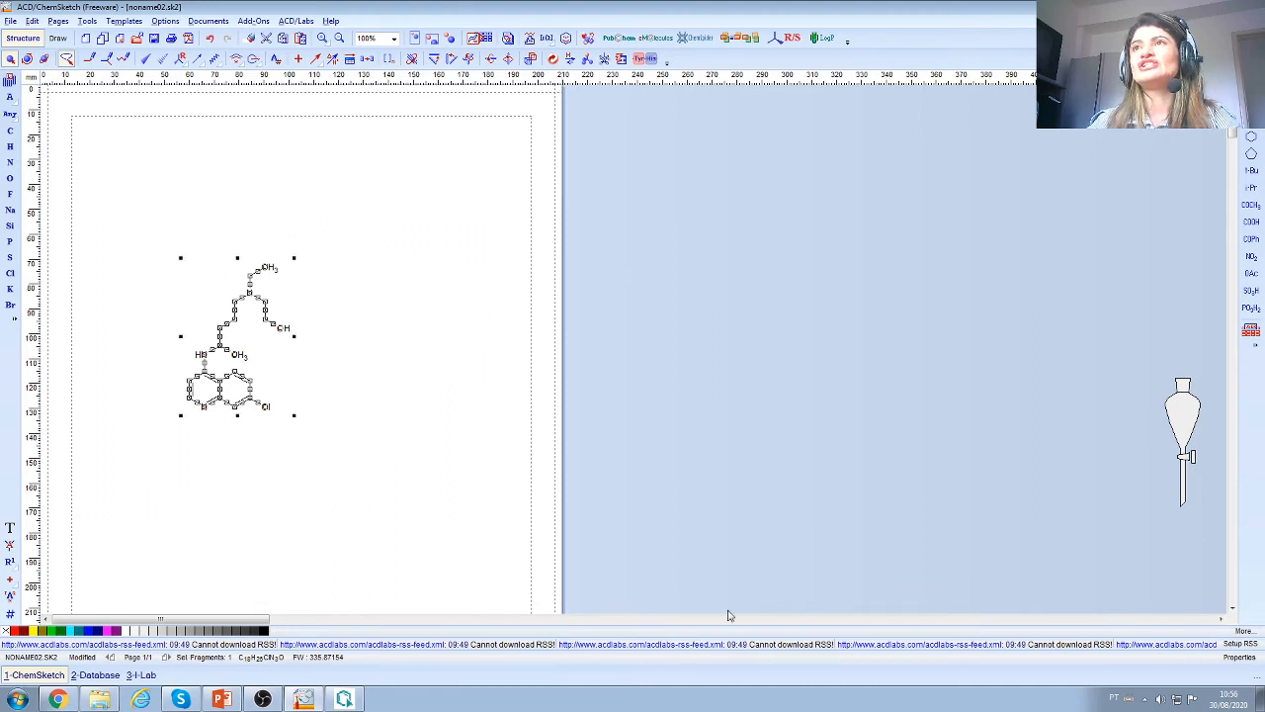
pyautogui.click(588, 40)
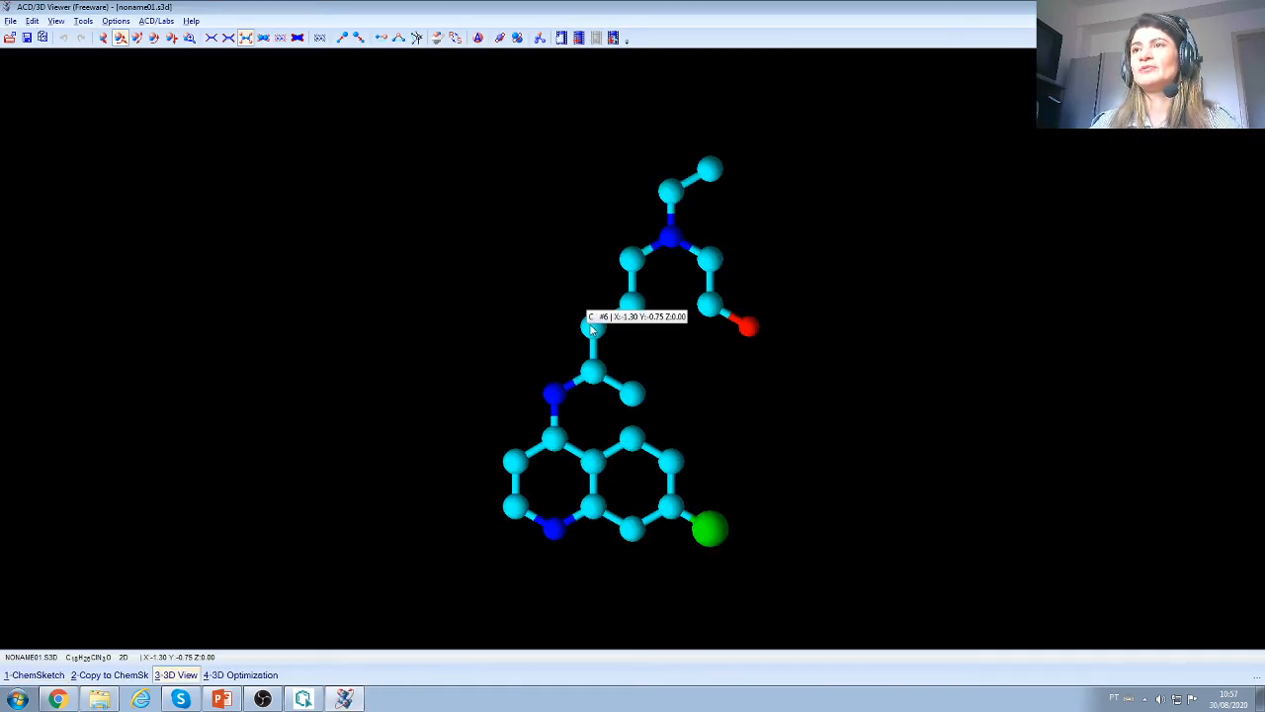
pyautogui.moveTo(589, 324); pyautogui.dragTo(547, 216)
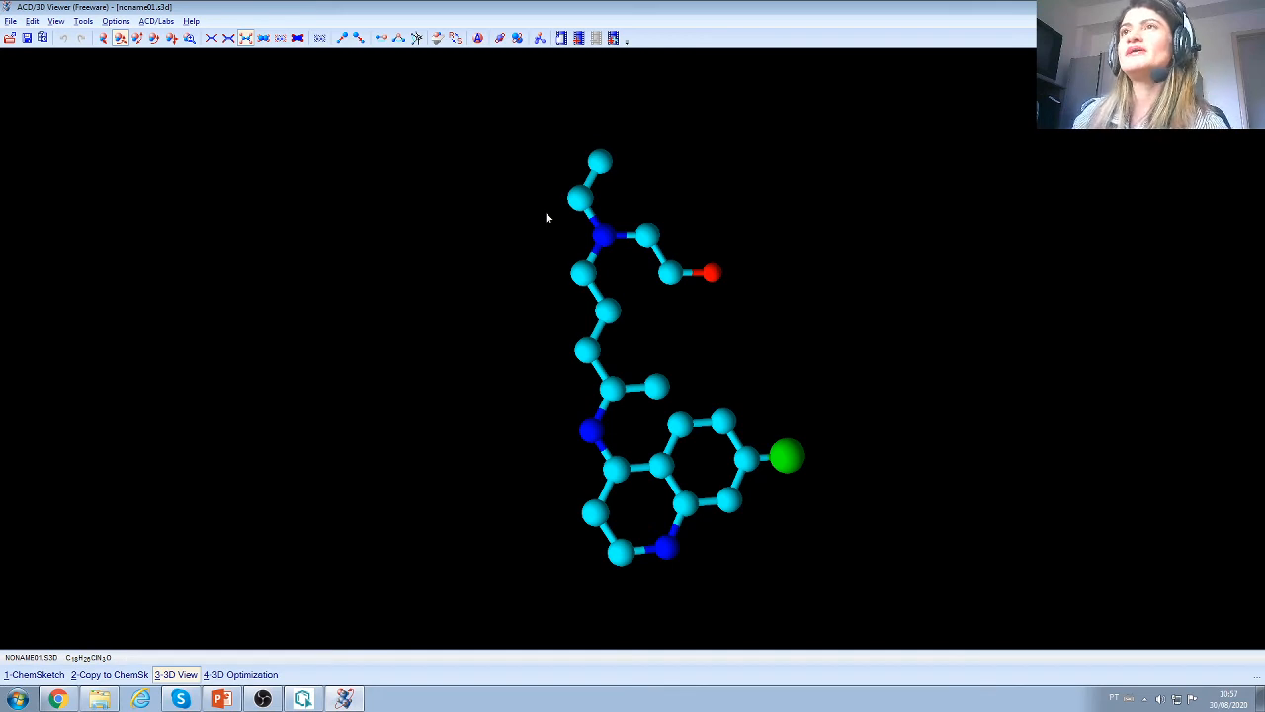
# Step: Overlay translucent atom spheres on the 3D model and try the space-filling, ball-and-stick, stick and wireframe display styles
pyautogui.click(319, 37)
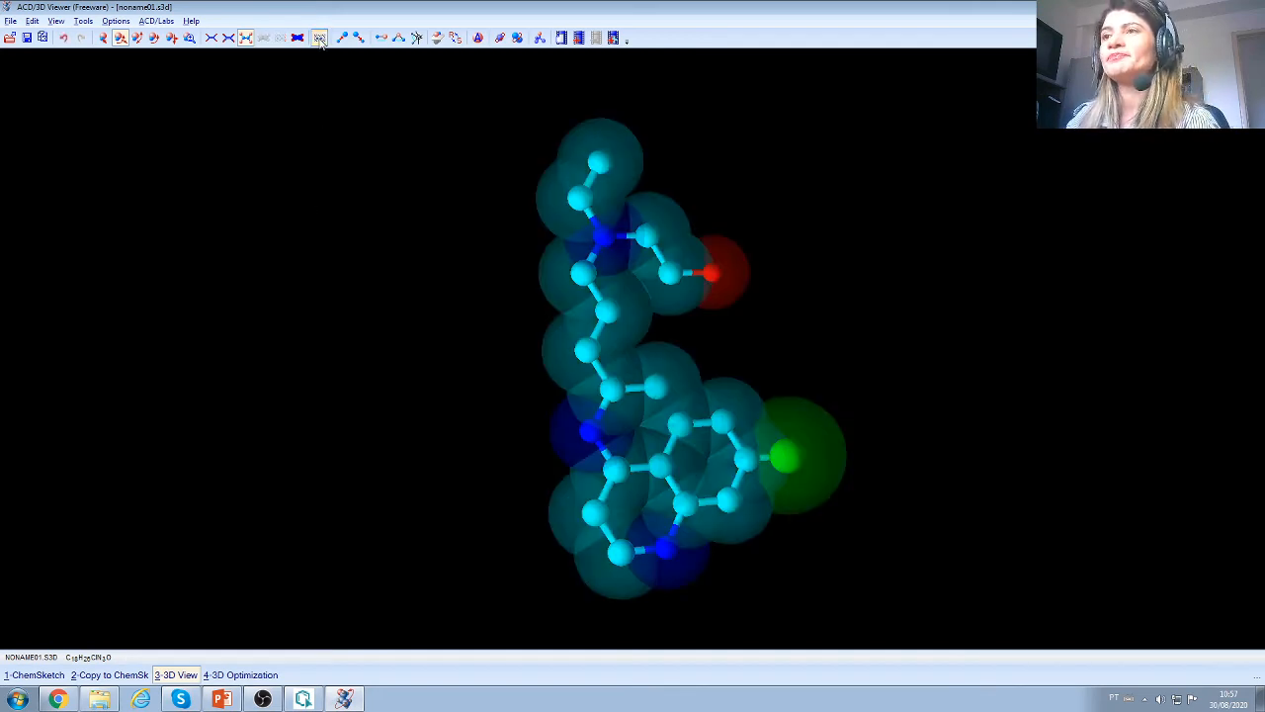
pyautogui.click(296, 38)
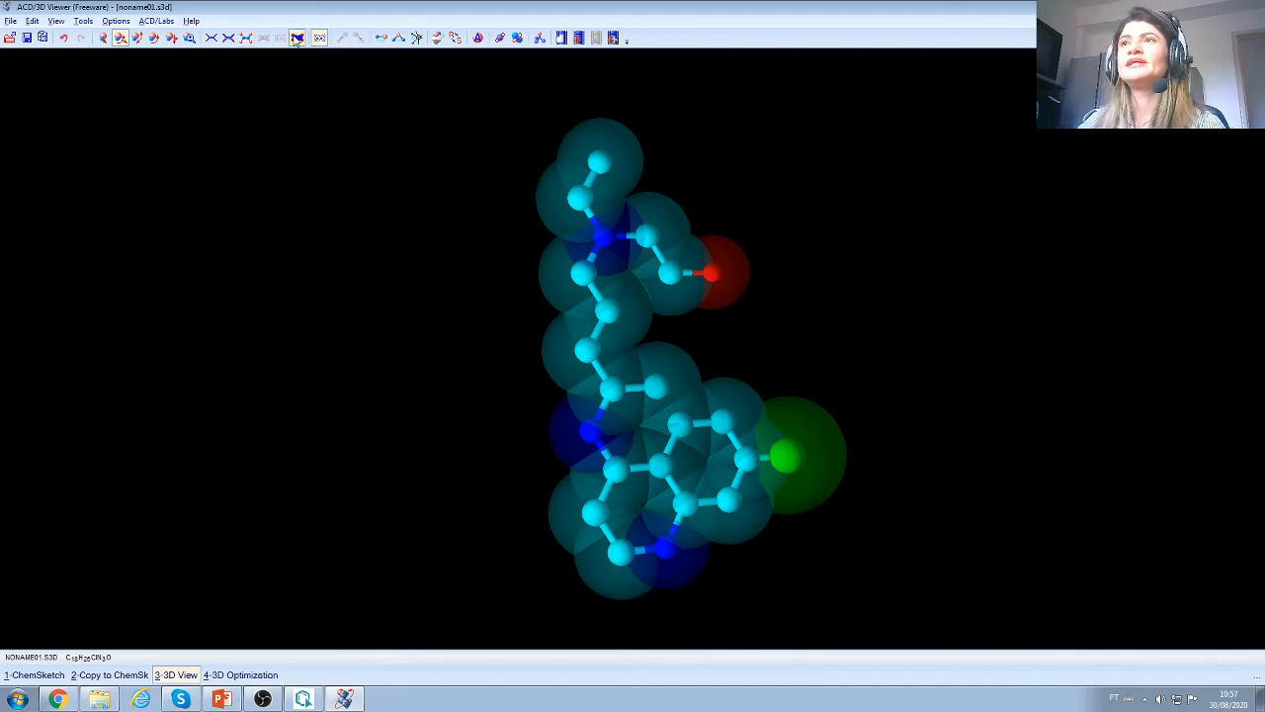
pyautogui.click(296, 38)
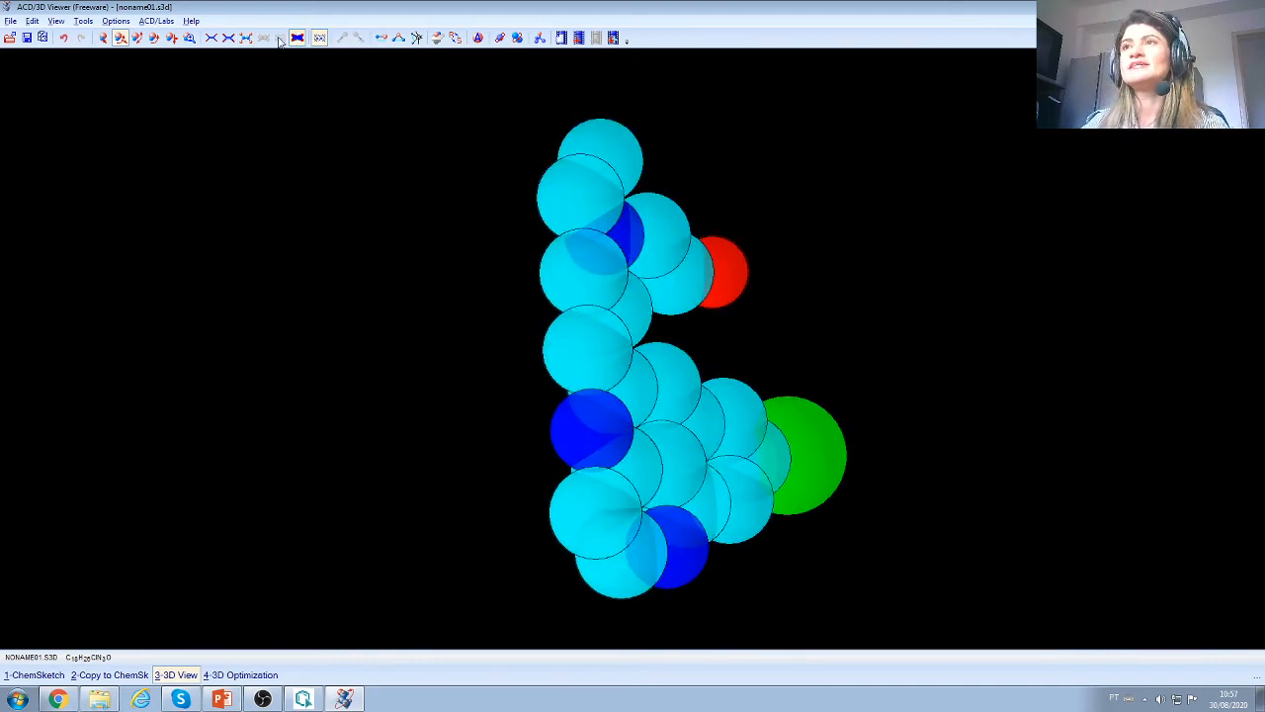
pyautogui.click(245, 37)
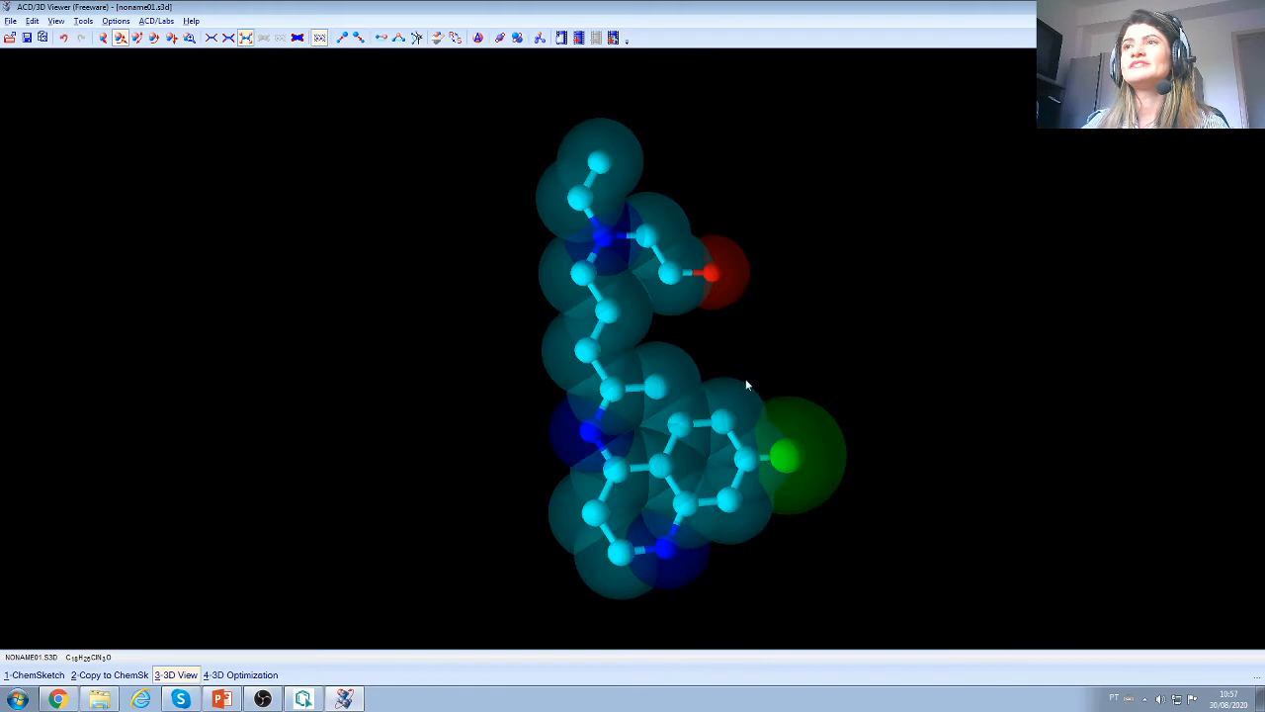
pyautogui.click(228, 37)
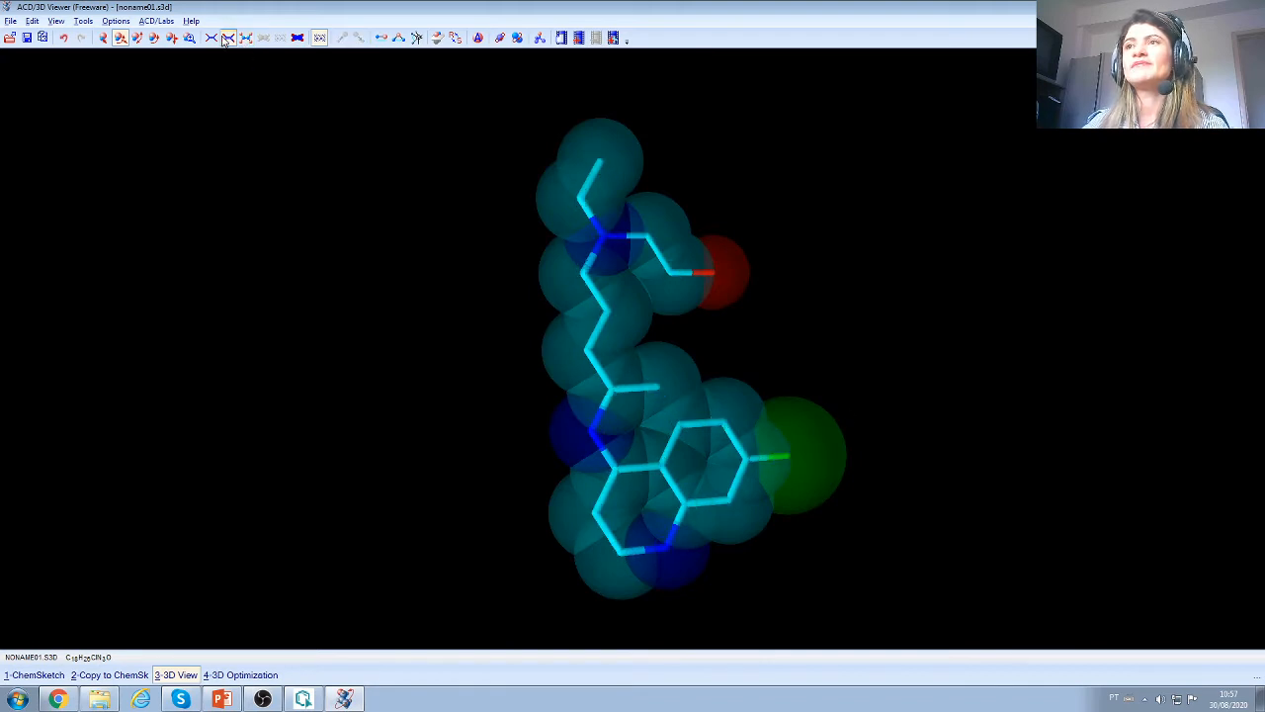
pyautogui.click(212, 37)
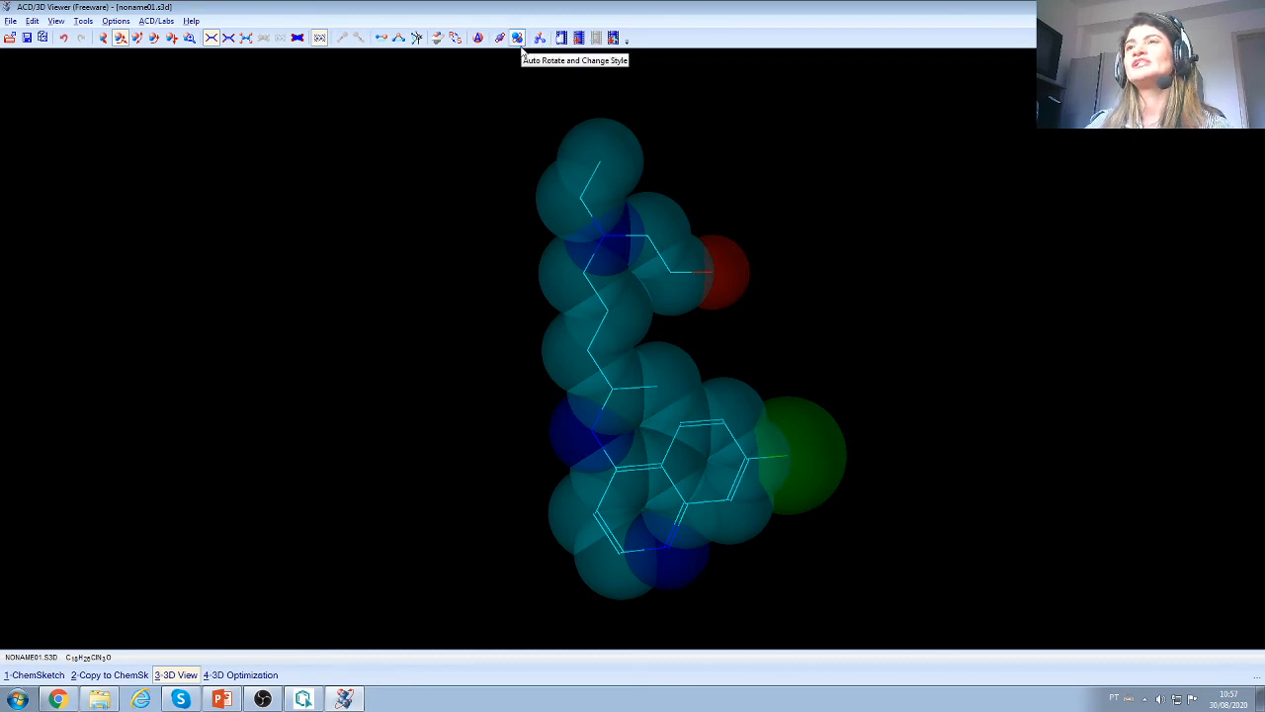
# Step: Run Auto Rotate and Change Style on the 3D model and return to ChemSketch
pyautogui.click(520, 41)
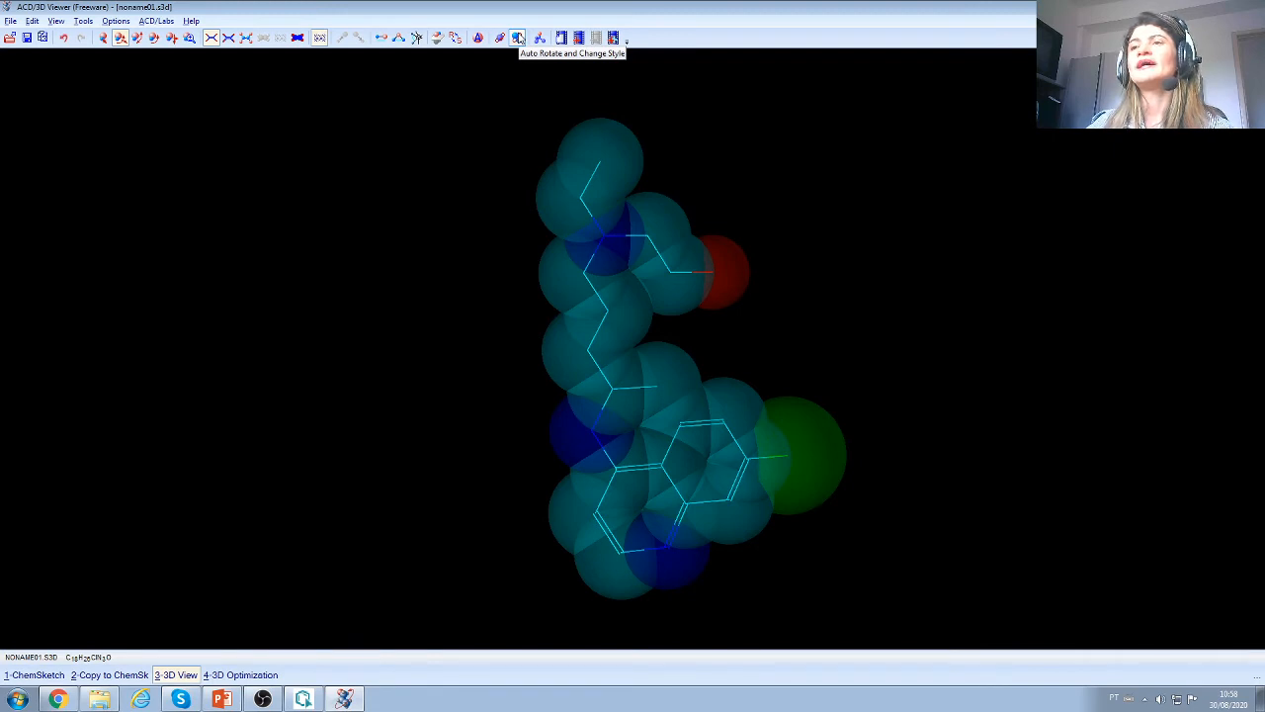
pyautogui.click(518, 38)
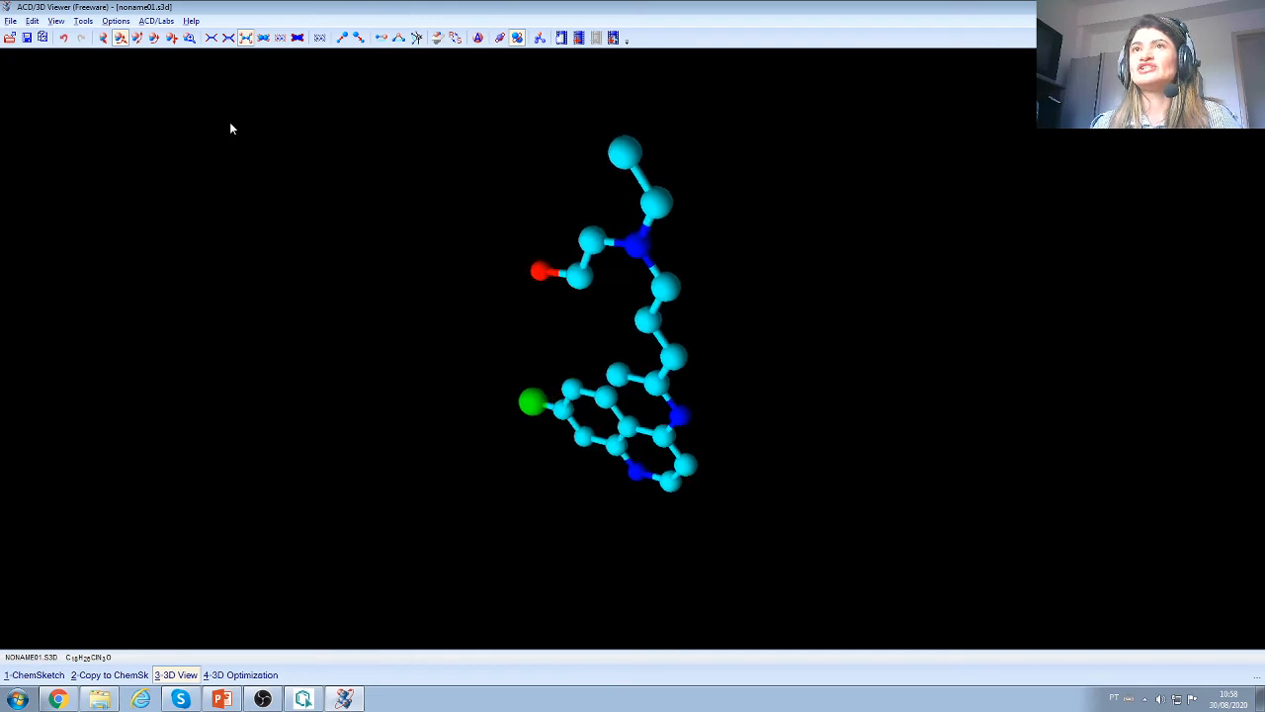
pyautogui.click(35, 675)
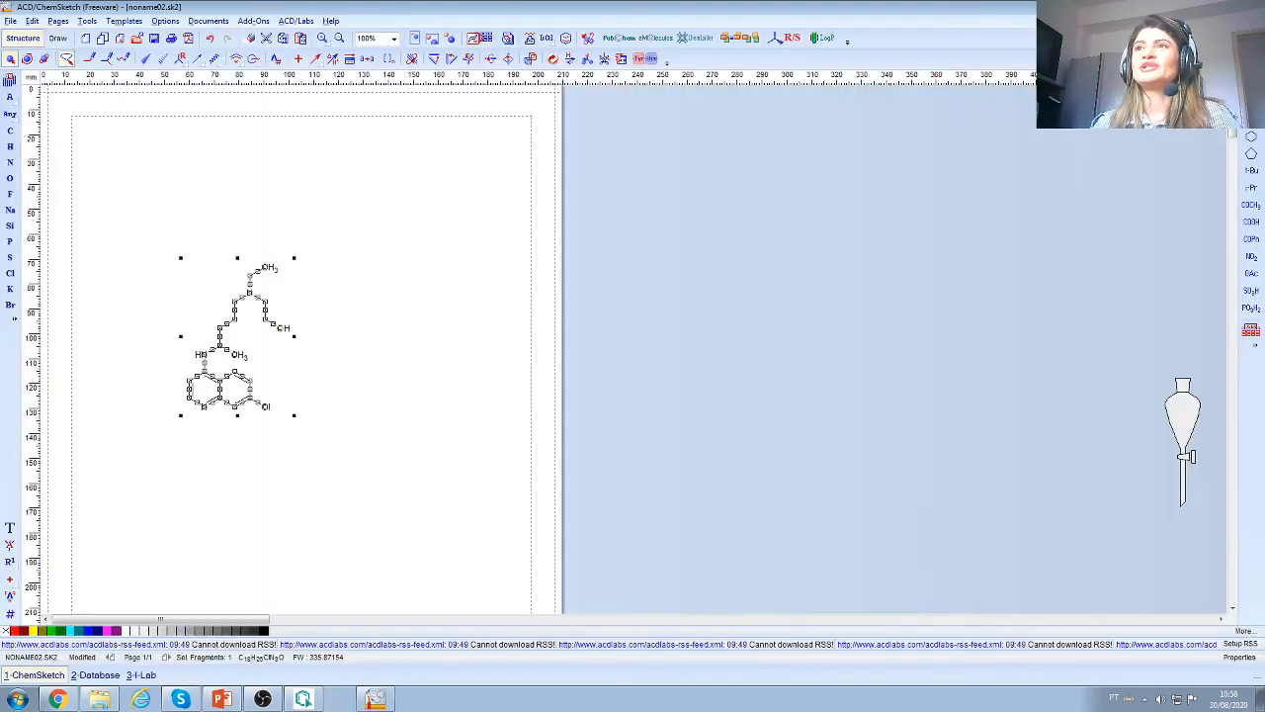
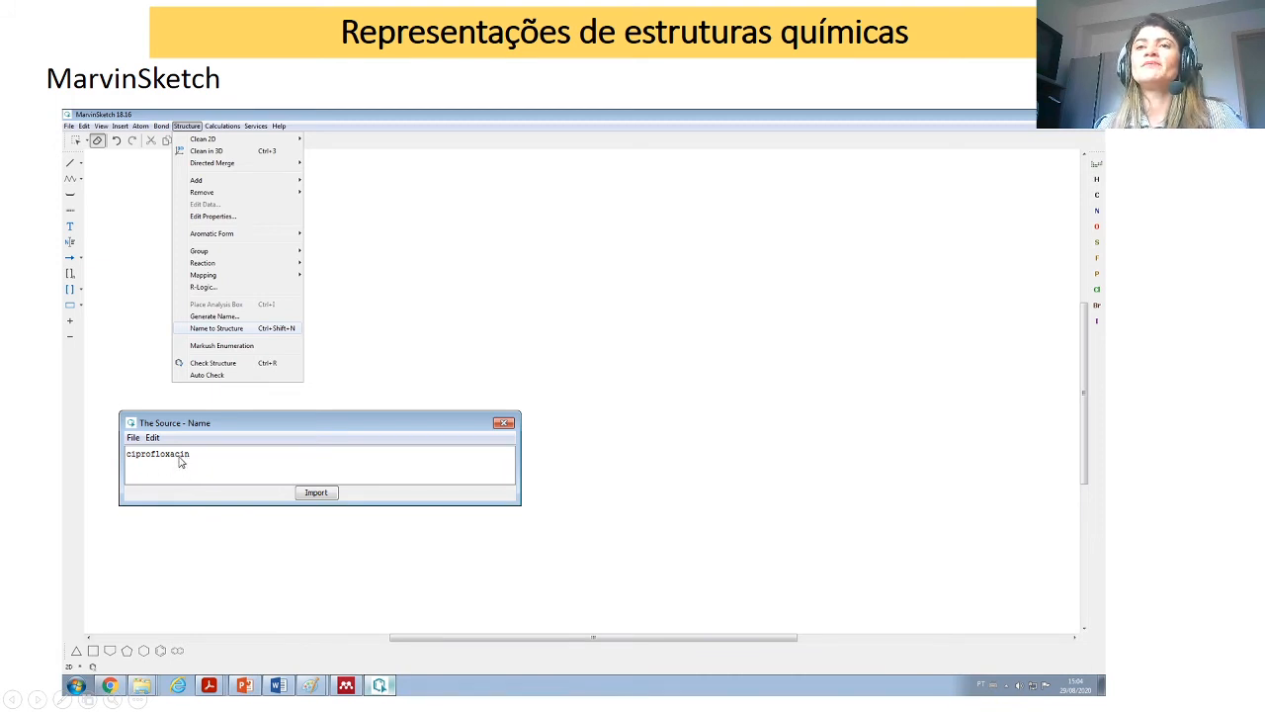
pyautogui.click(314, 493)
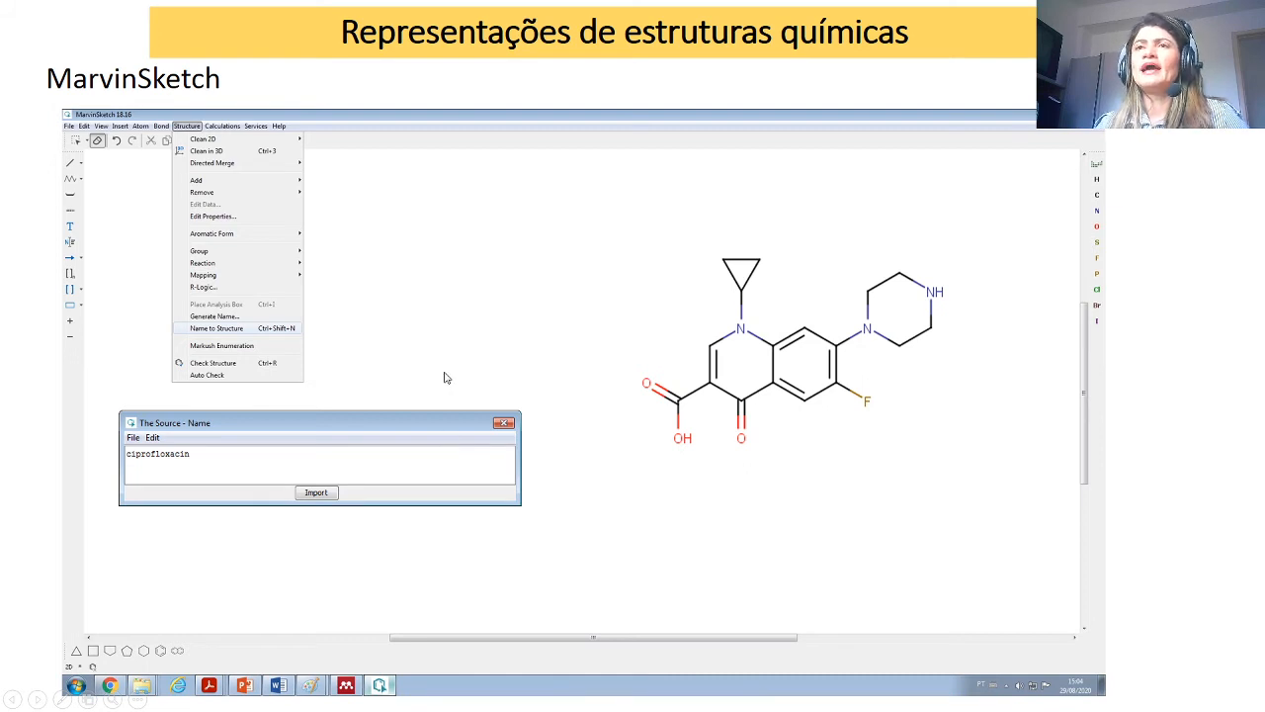
pyautogui.click(417, 249)
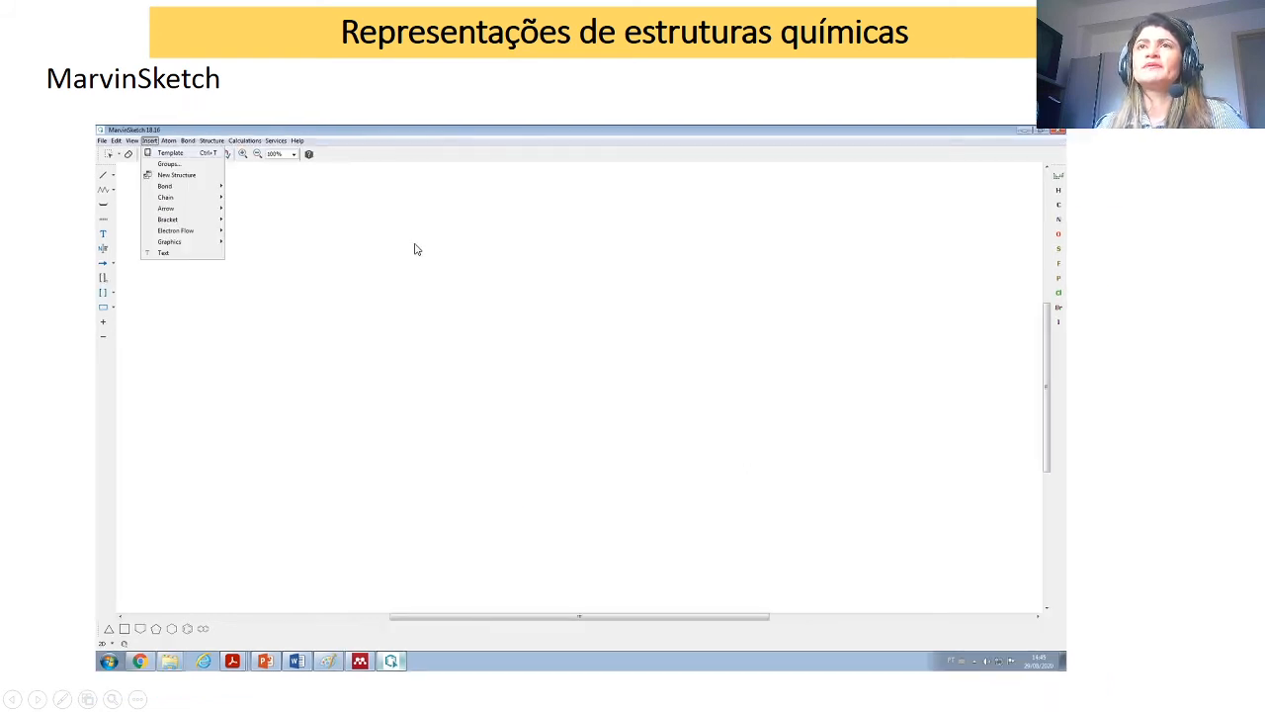
pyautogui.click(191, 161)
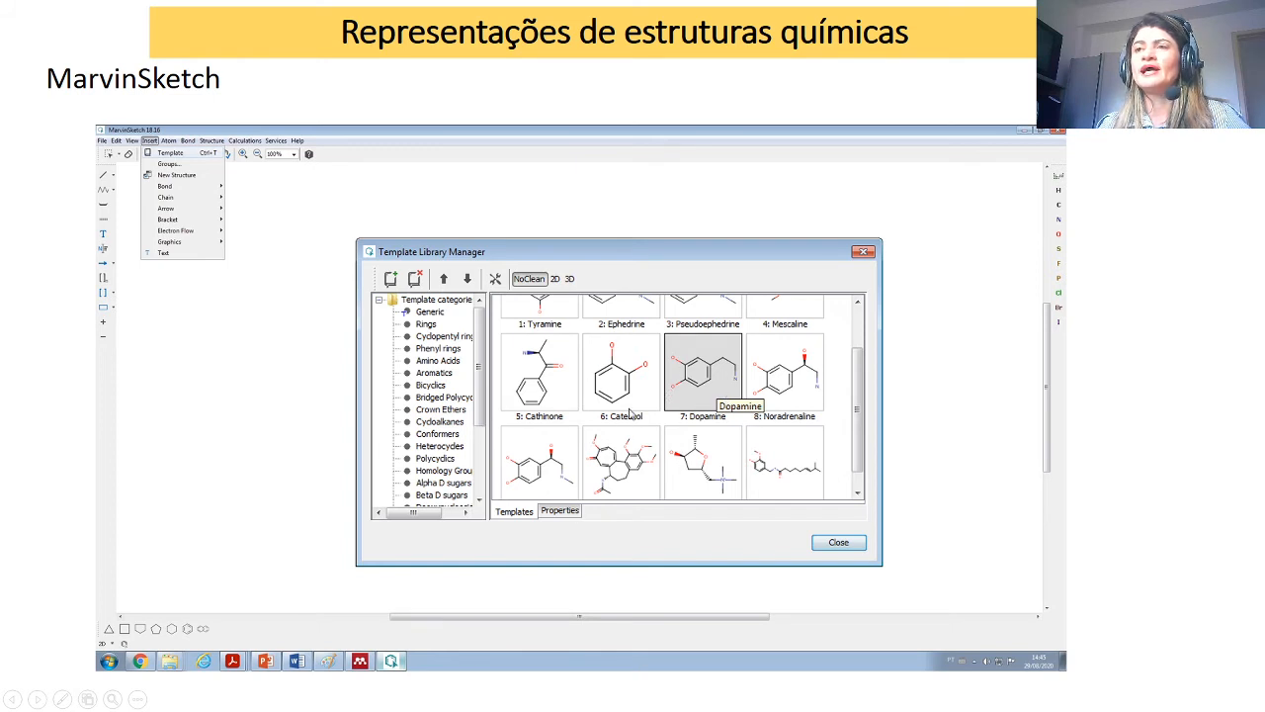
pyautogui.click(694, 370)
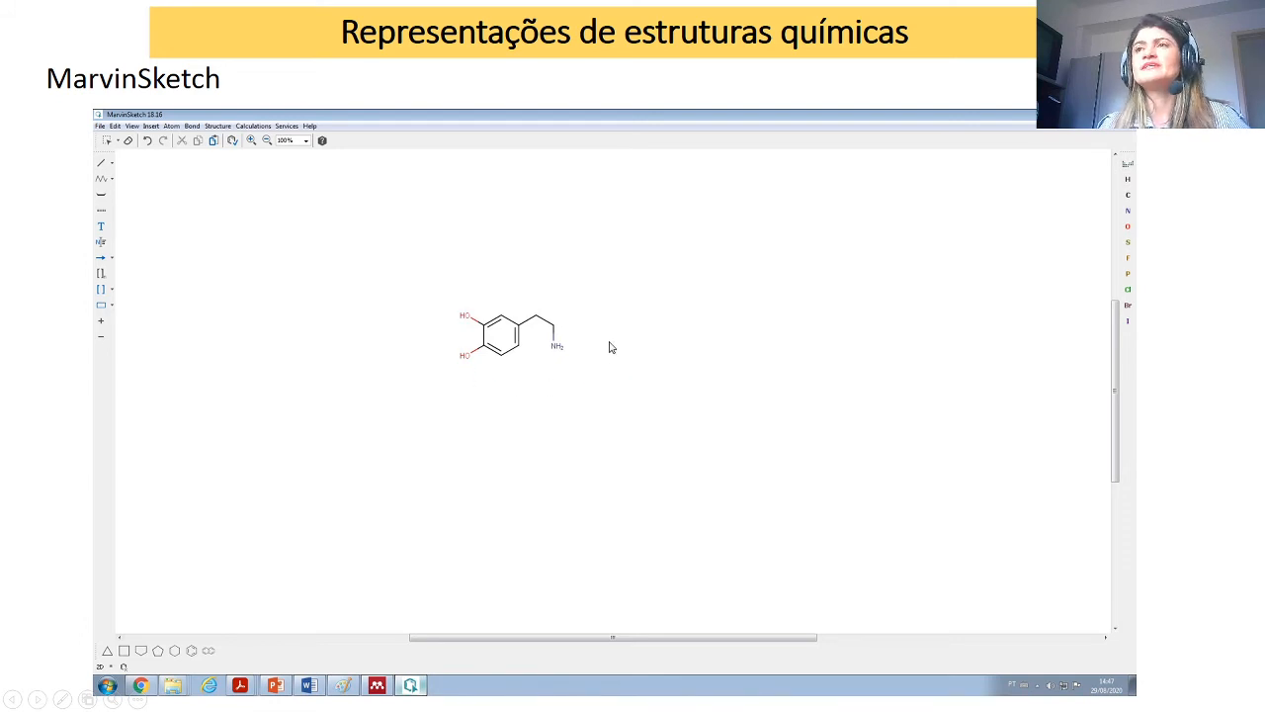
pyautogui.hotkey('ctrl', 'a')
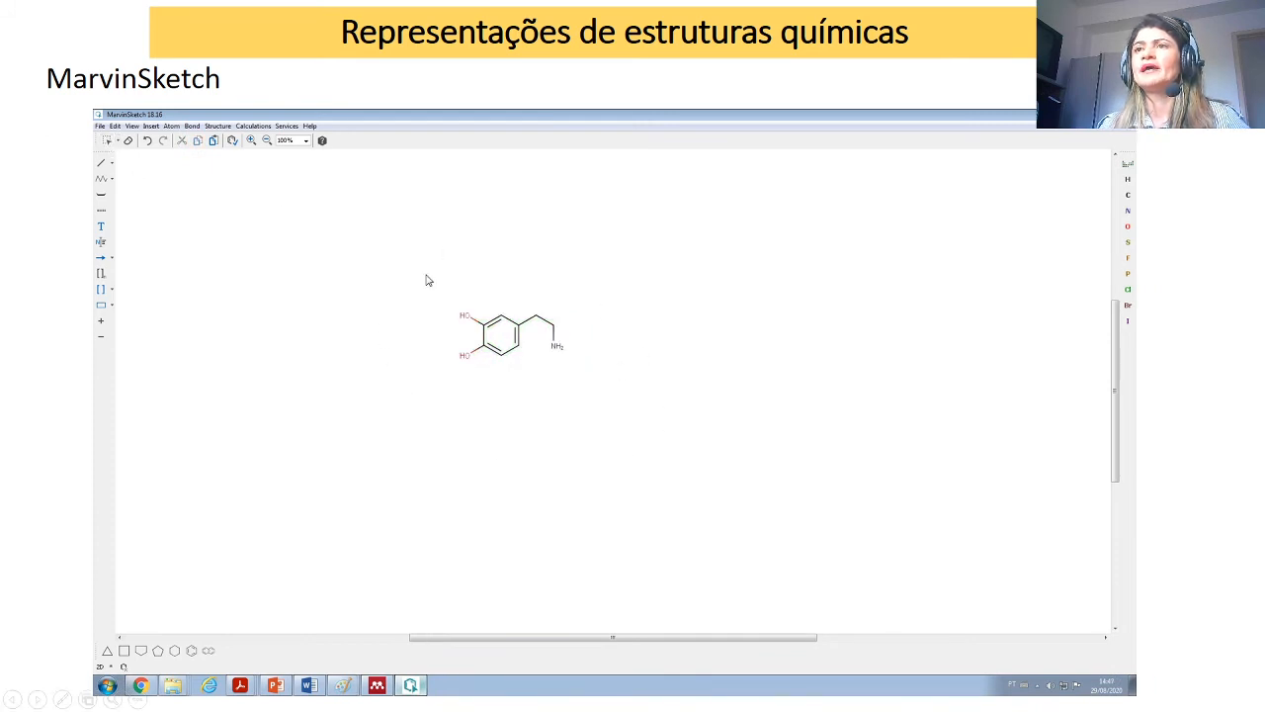
pyautogui.hotkey('ctrl', 'a')
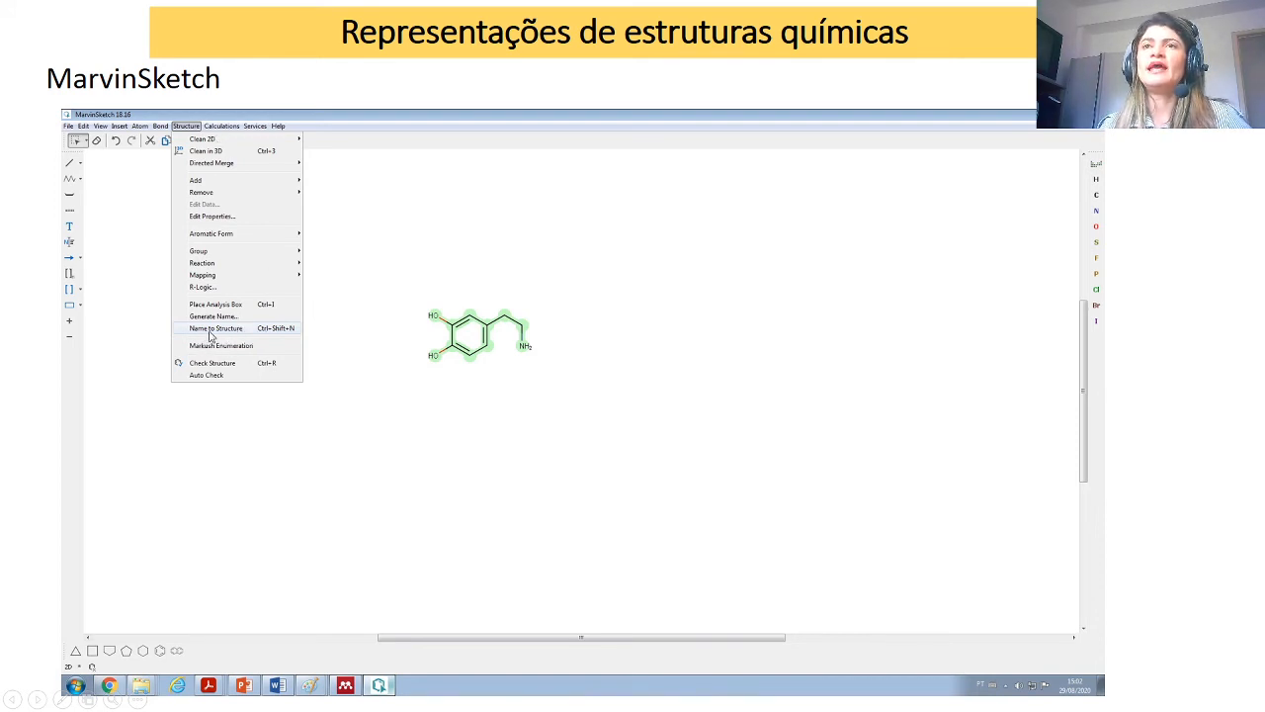
pyautogui.click(349, 347)
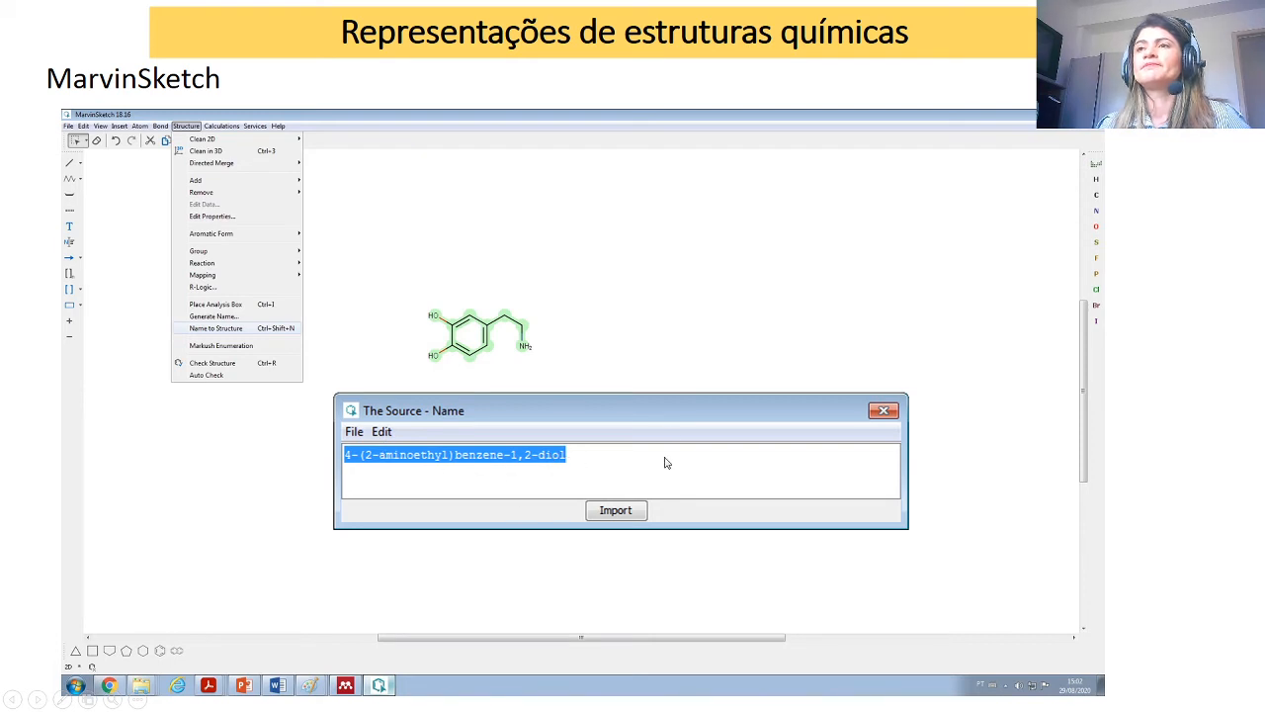
pyautogui.click(611, 491)
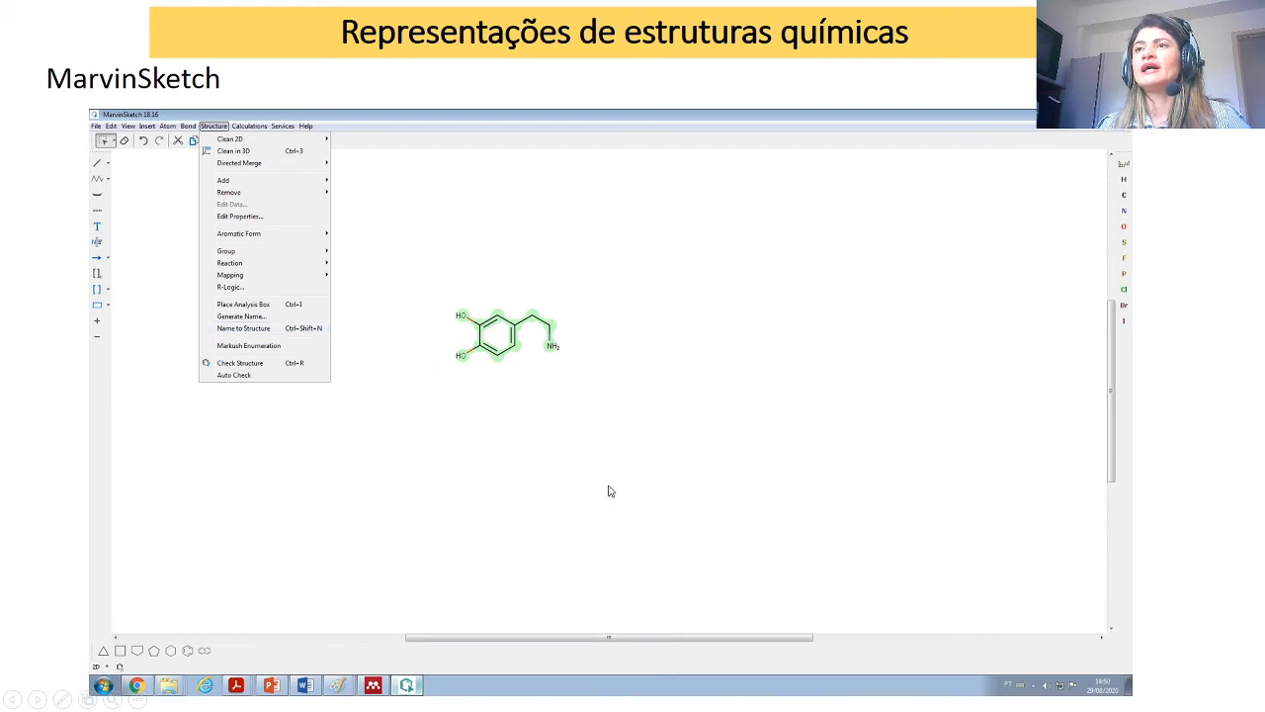
pyautogui.click(322, 219)
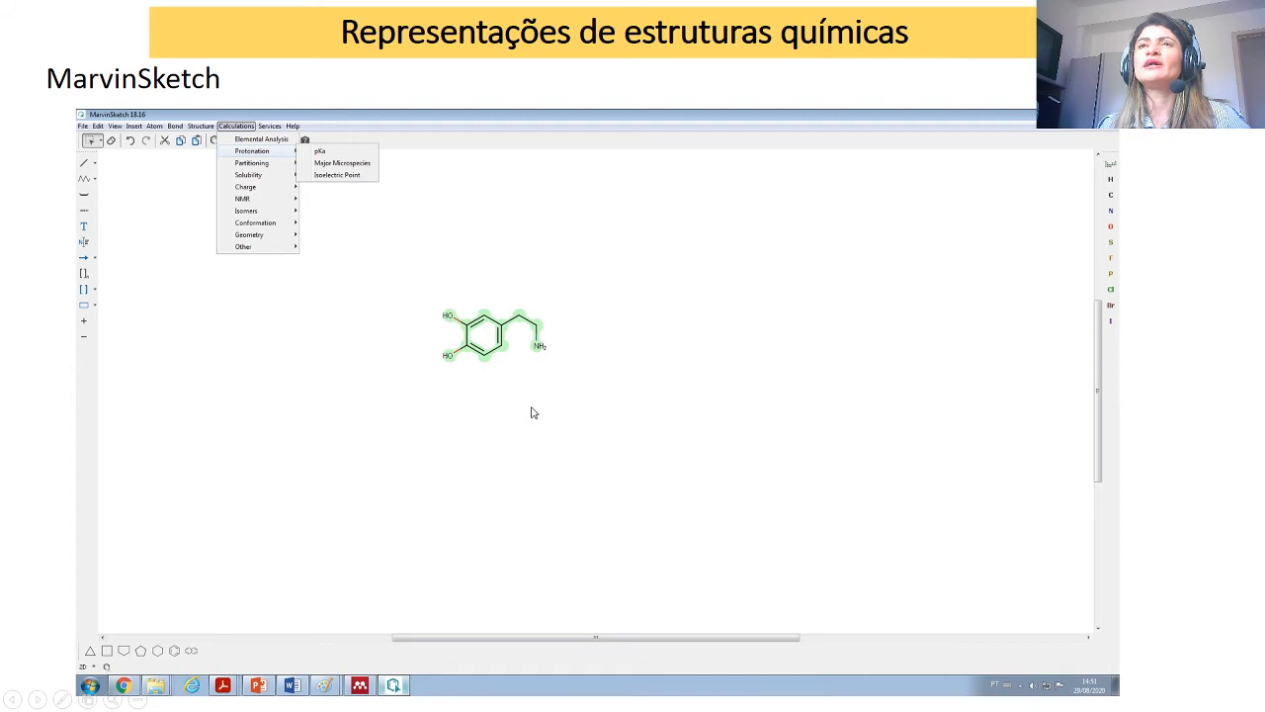
pyautogui.click(381, 245)
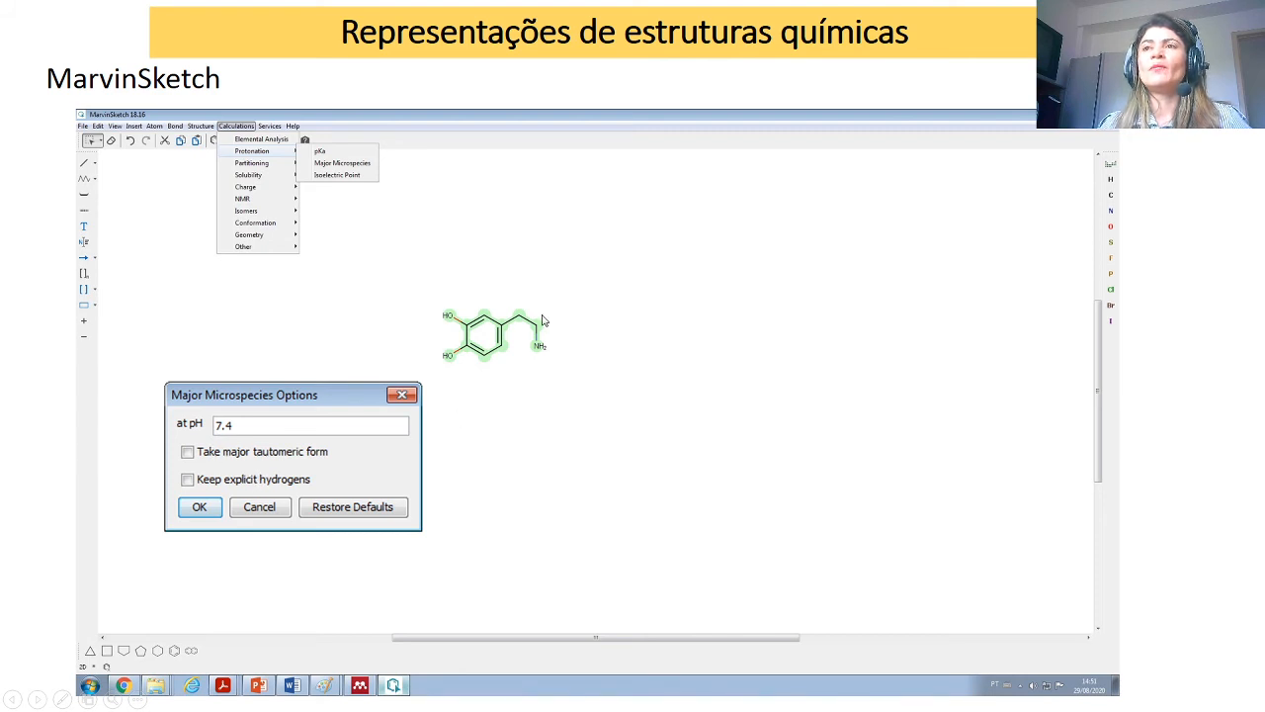
pyautogui.click(252, 438)
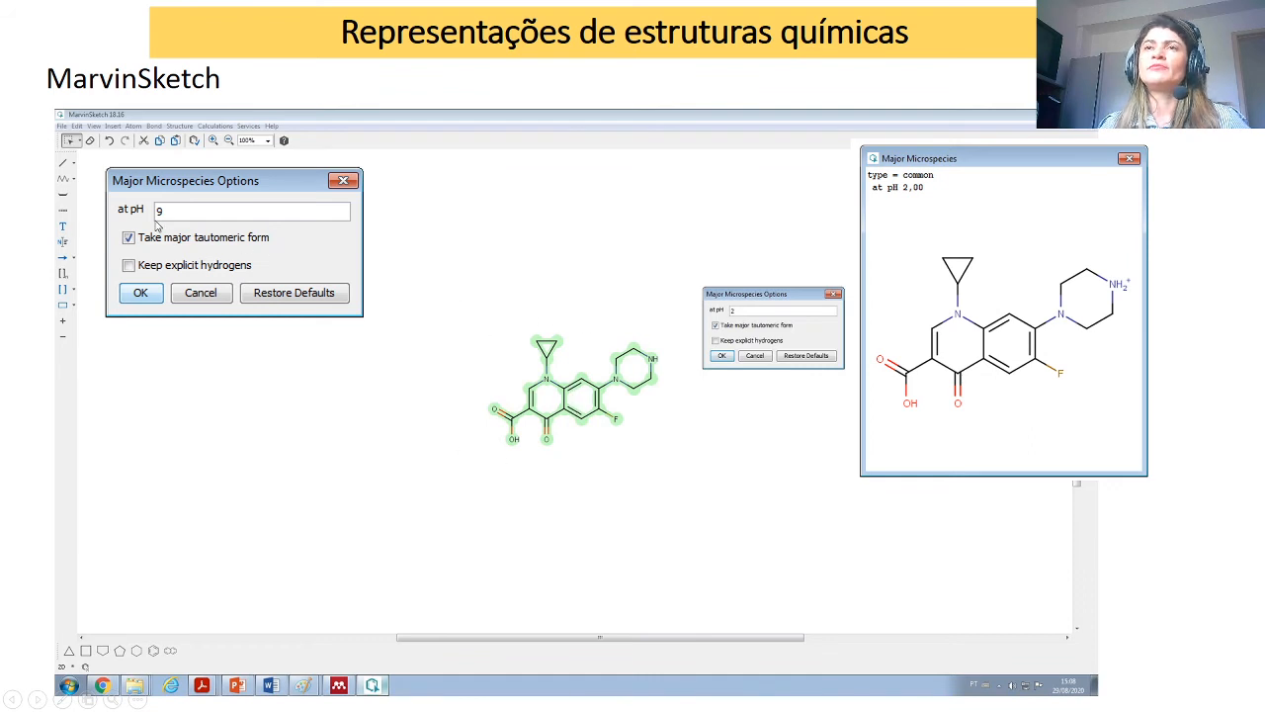
pyautogui.press('Return')
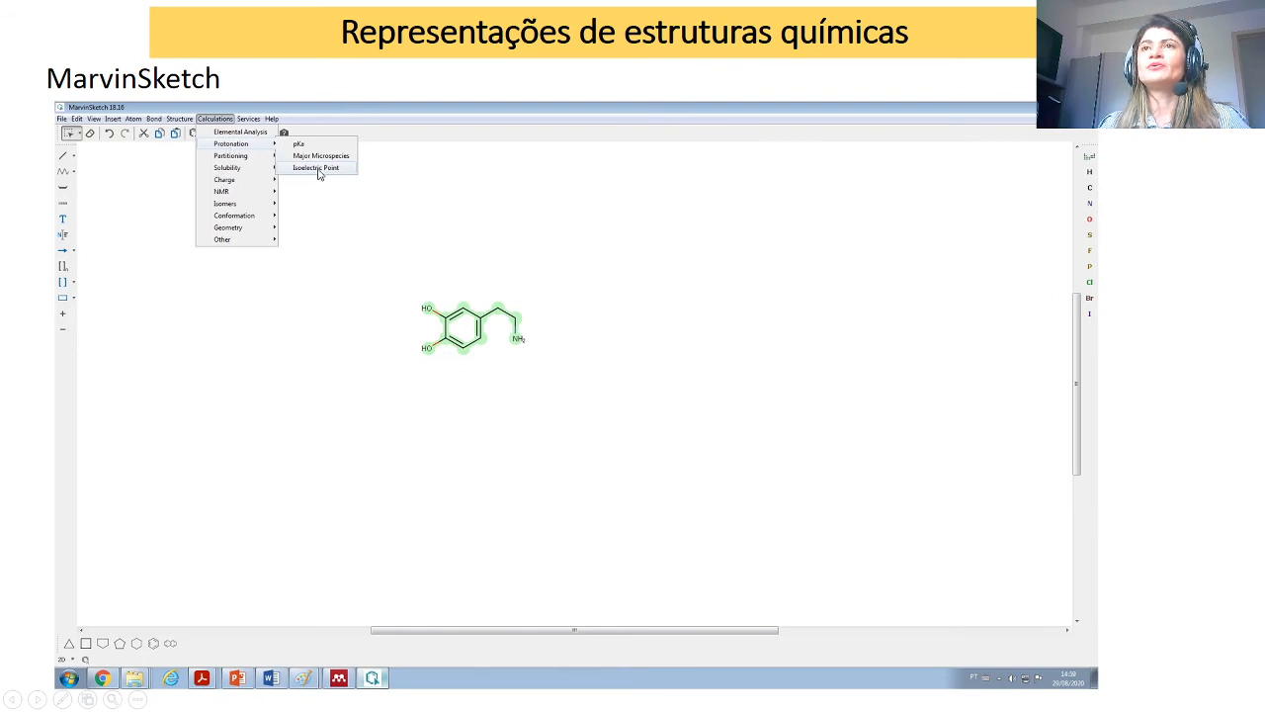
pyautogui.click(324, 176)
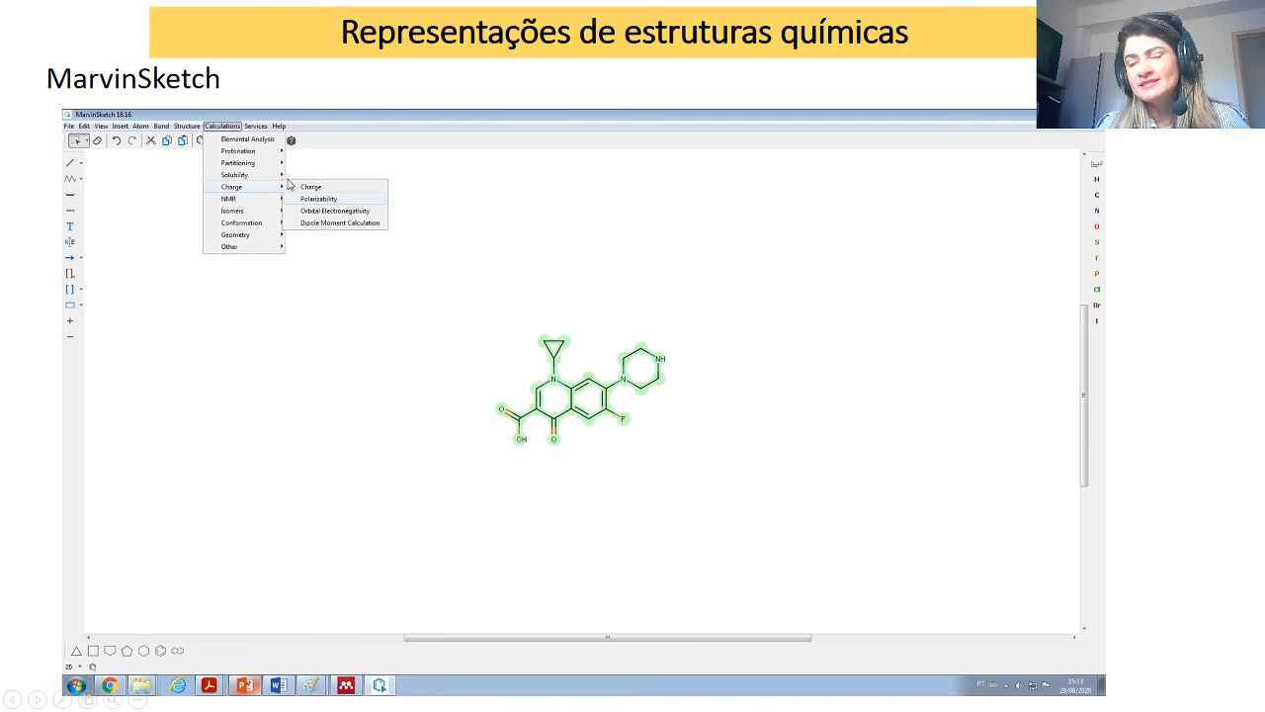
pyautogui.click(334, 201)
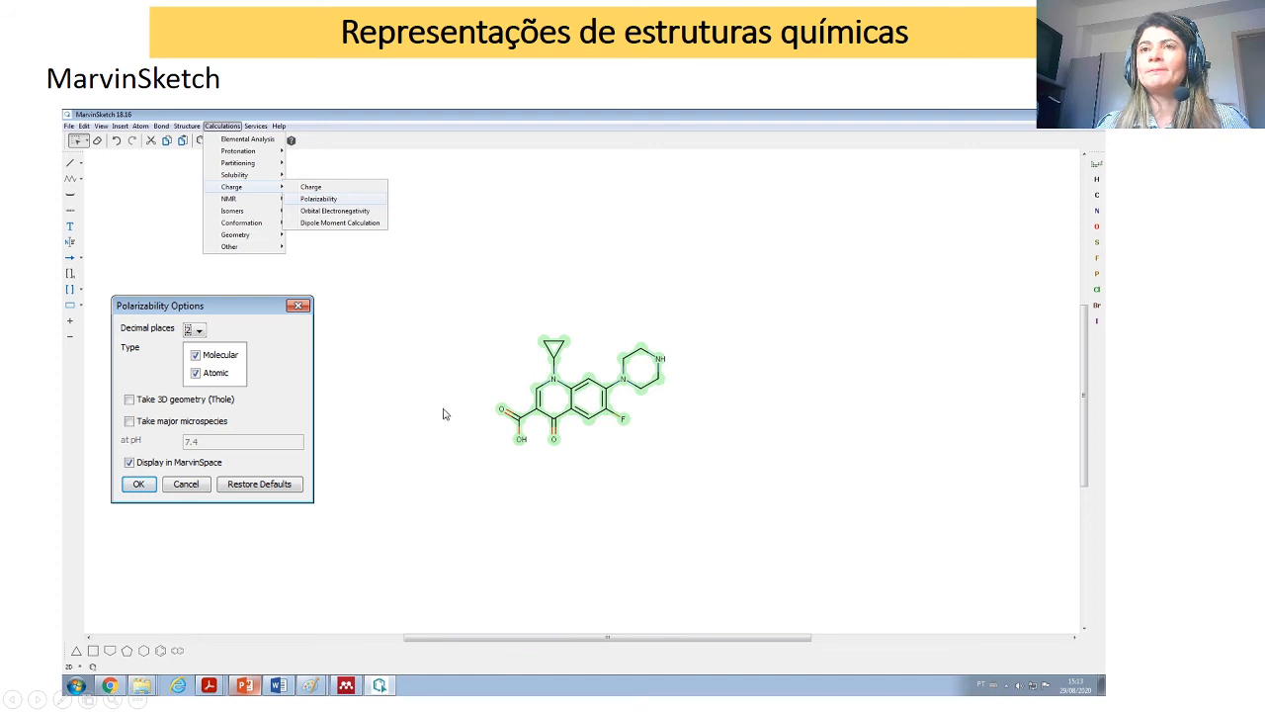
pyautogui.click(416, 328)
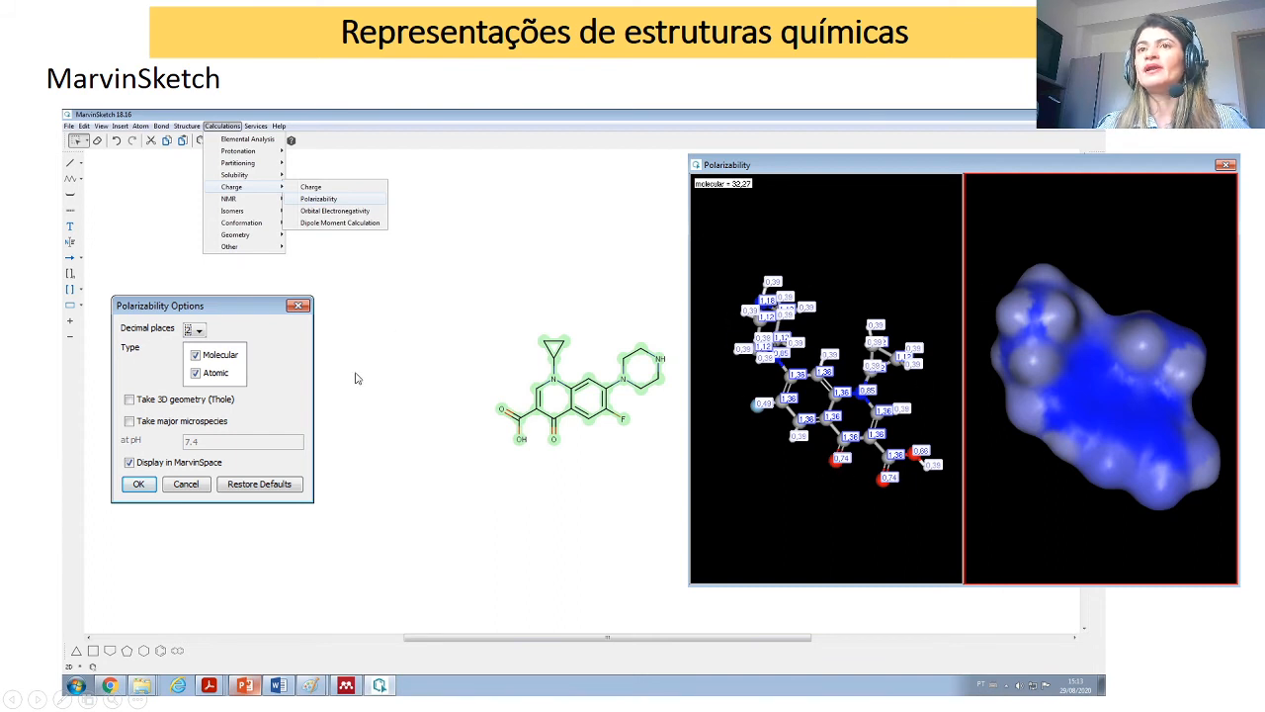
pyautogui.click(435, 298)
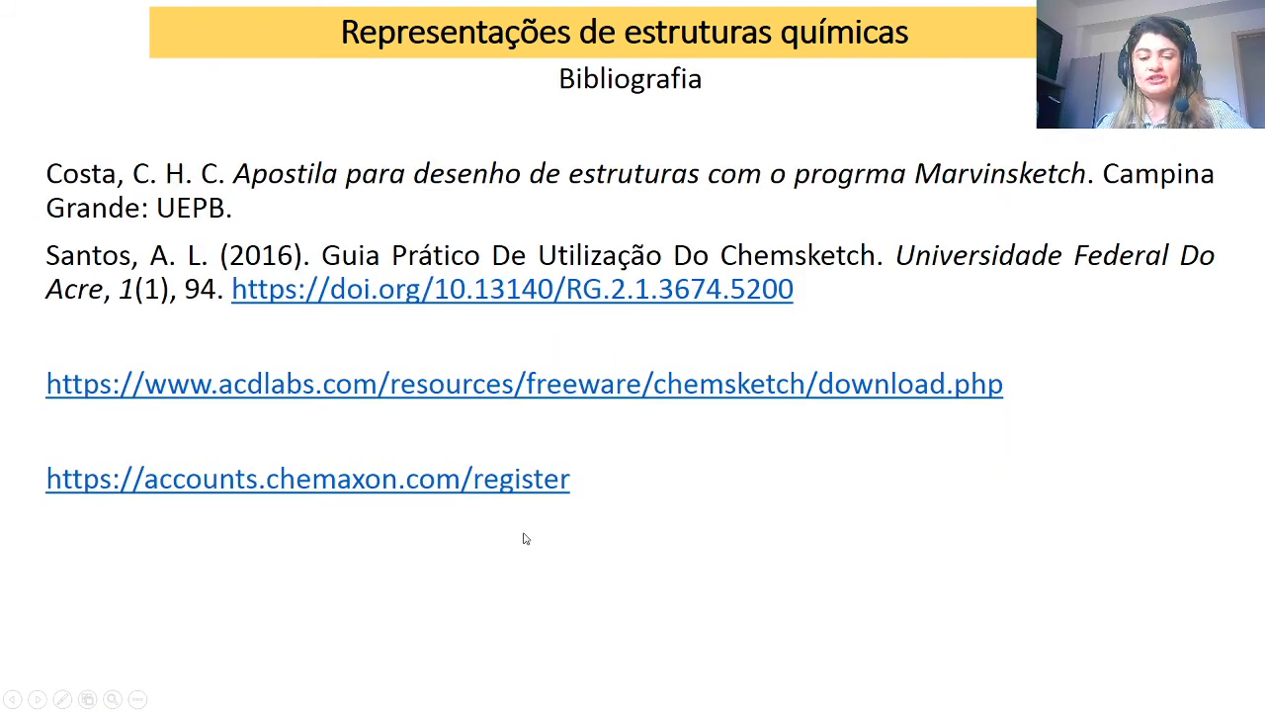
# Step: Leave the slideshow for MarvinSketch, close the Major Microspecies result and delete the selected structure from the canvas
pyautogui.press('Escape')
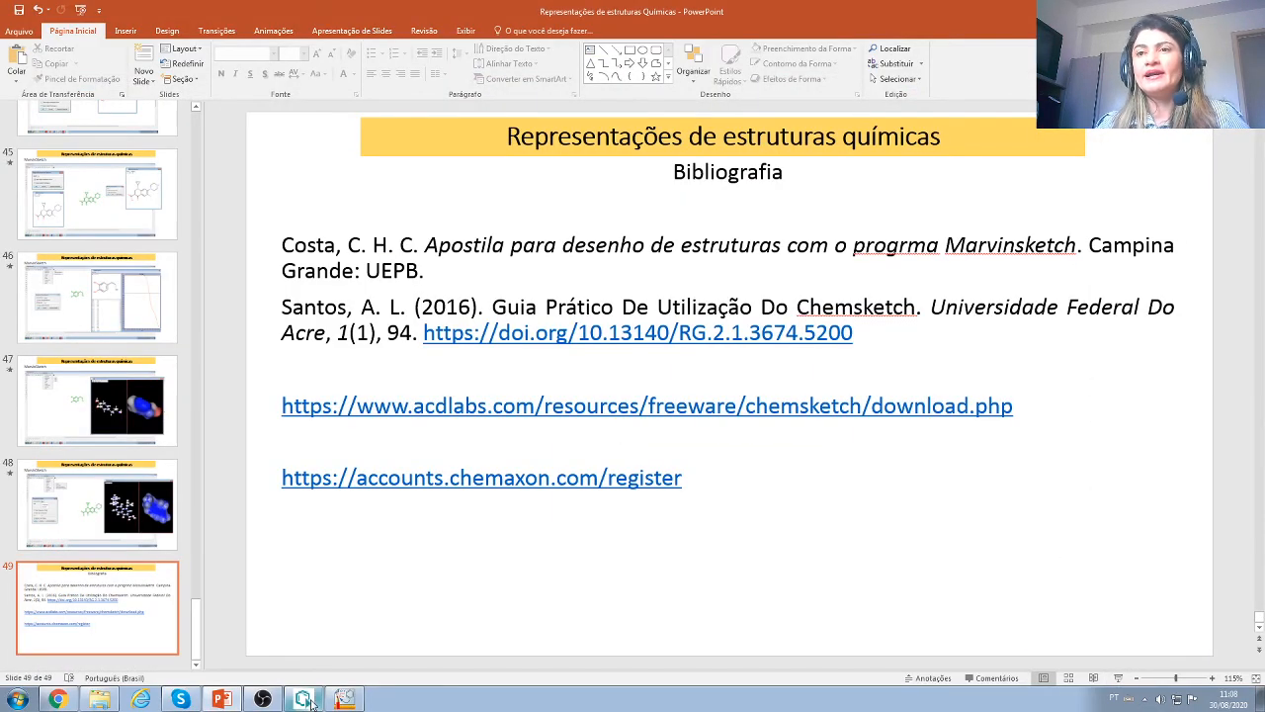
pyautogui.click(310, 701)
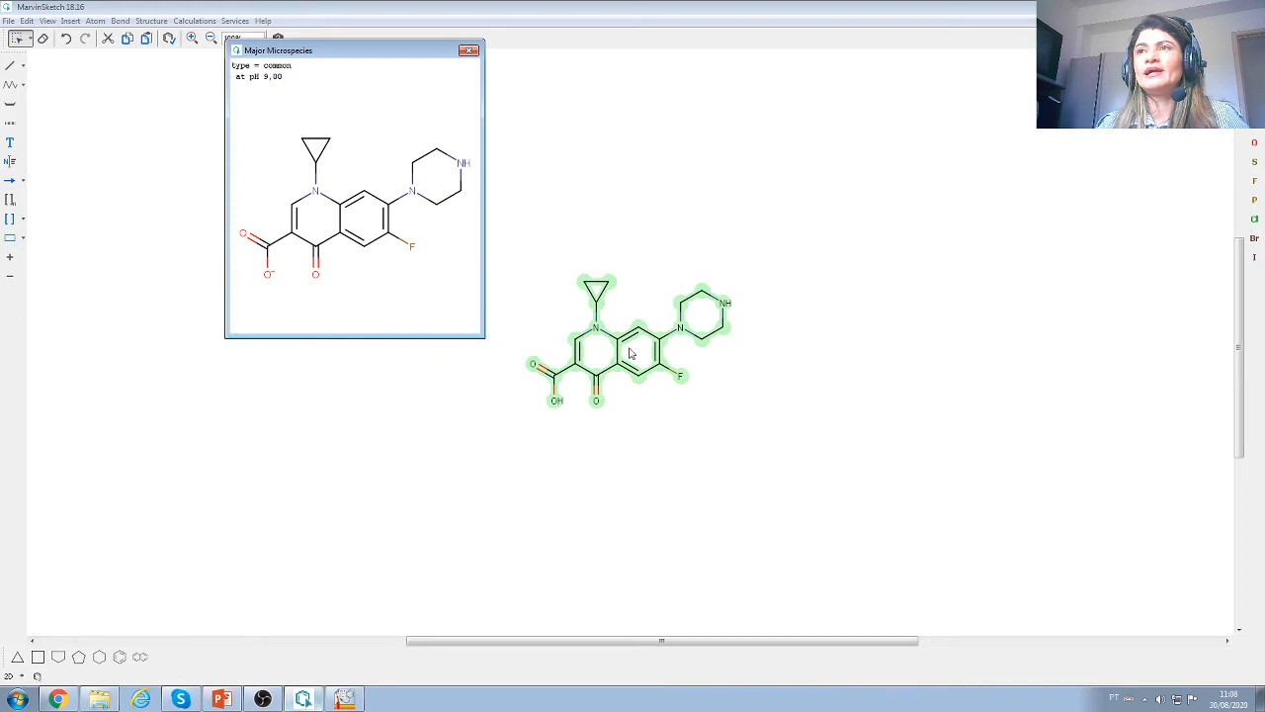
pyautogui.click(471, 53)
pyautogui.click(436, 151)
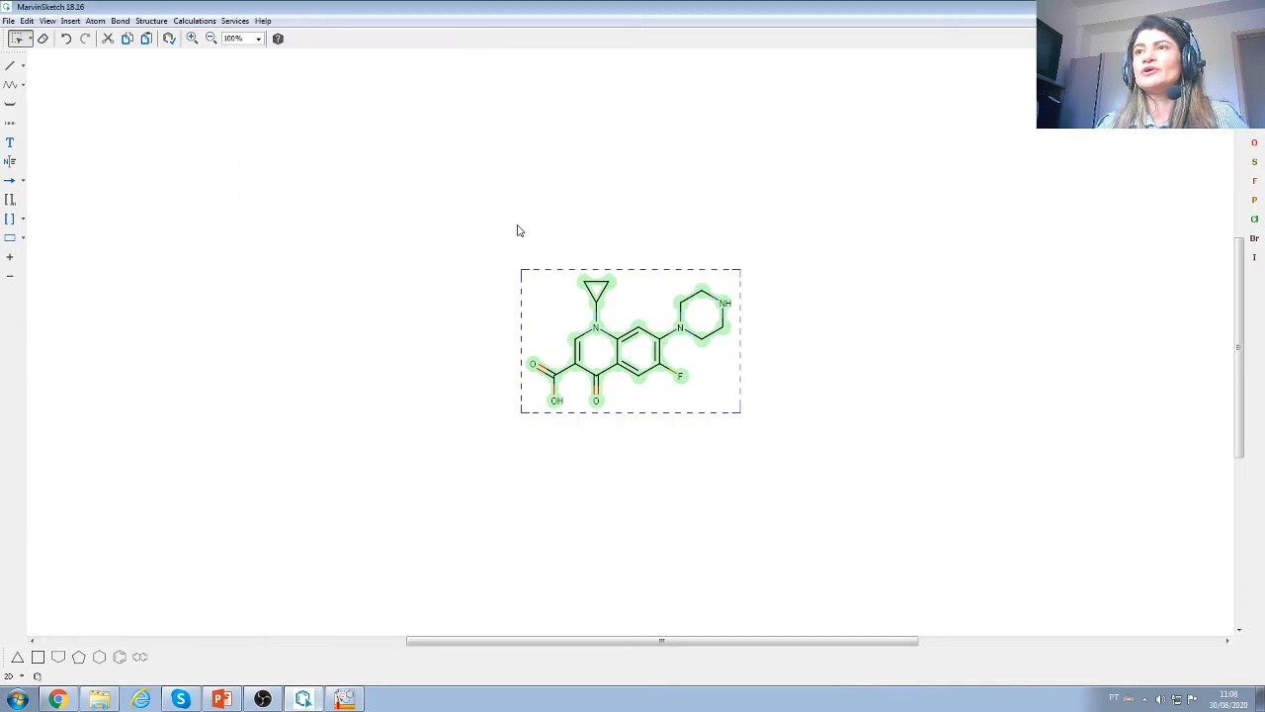
pyautogui.press('Delete')
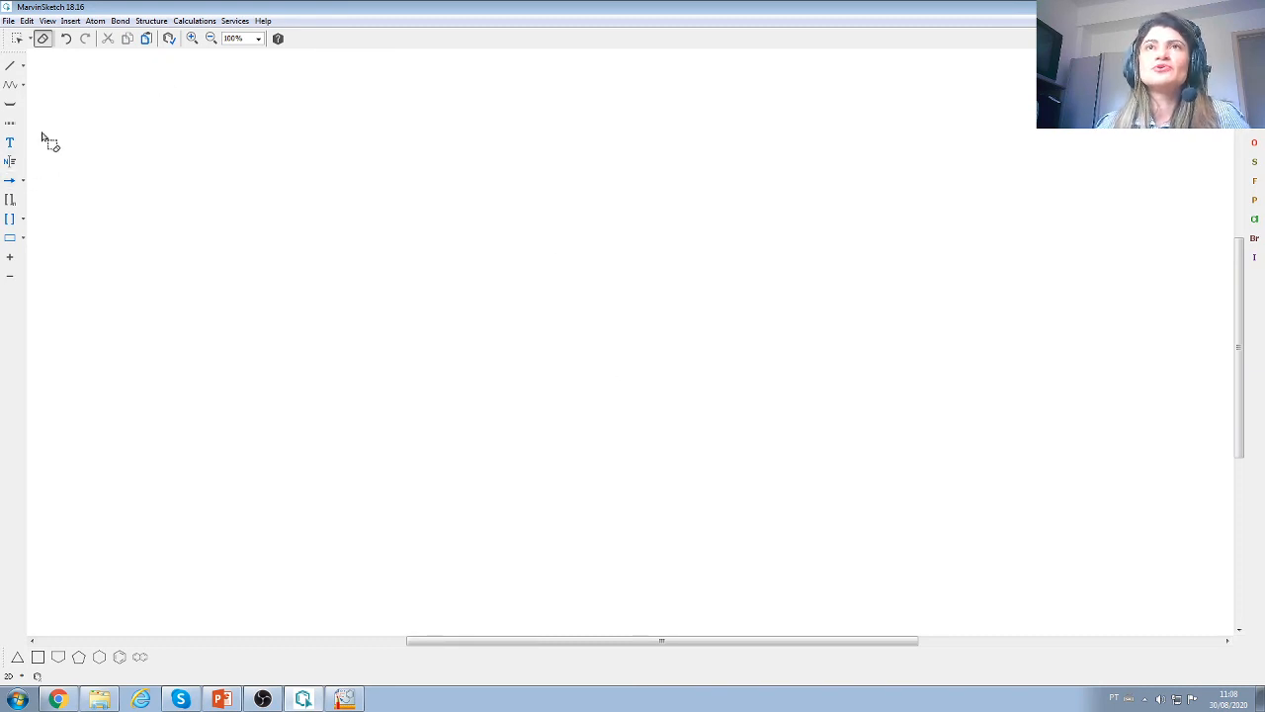
# Step: Draw a five-carbon zigzag chain with single bonds and add a methyl branch at its middle carbon
pyautogui.click(12, 69)
pyautogui.click(285, 200)
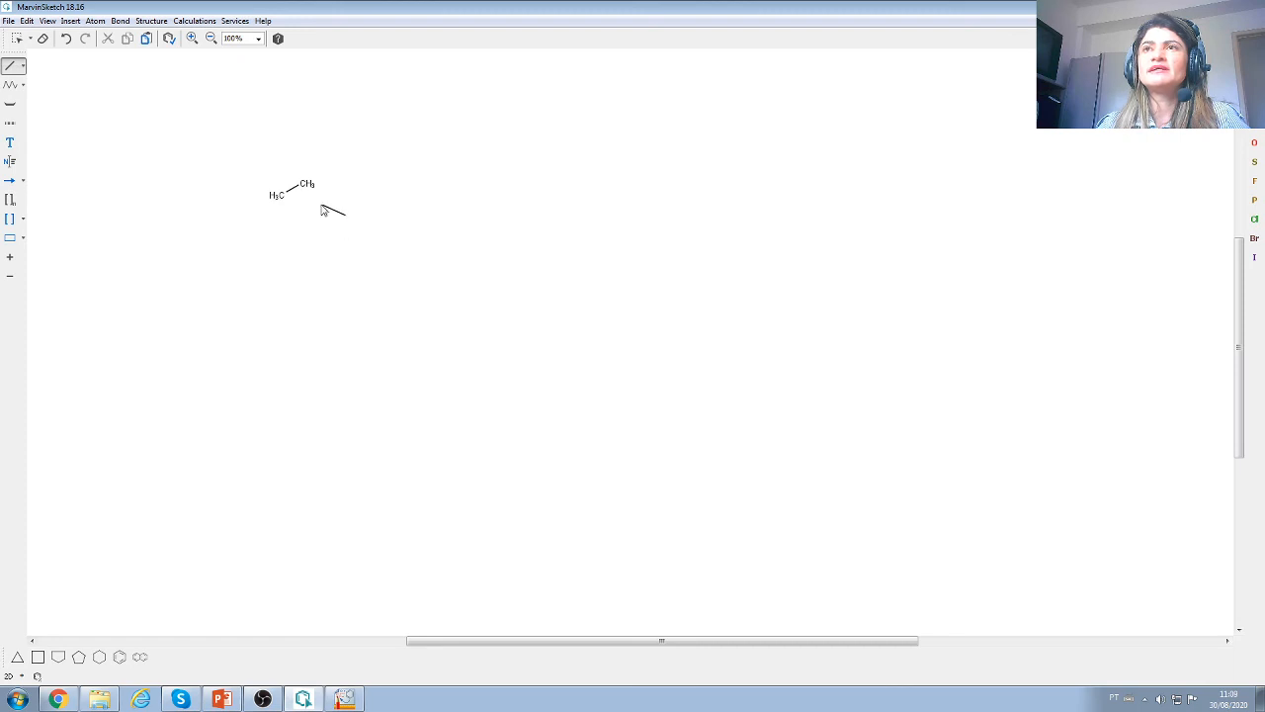
pyautogui.click(310, 186)
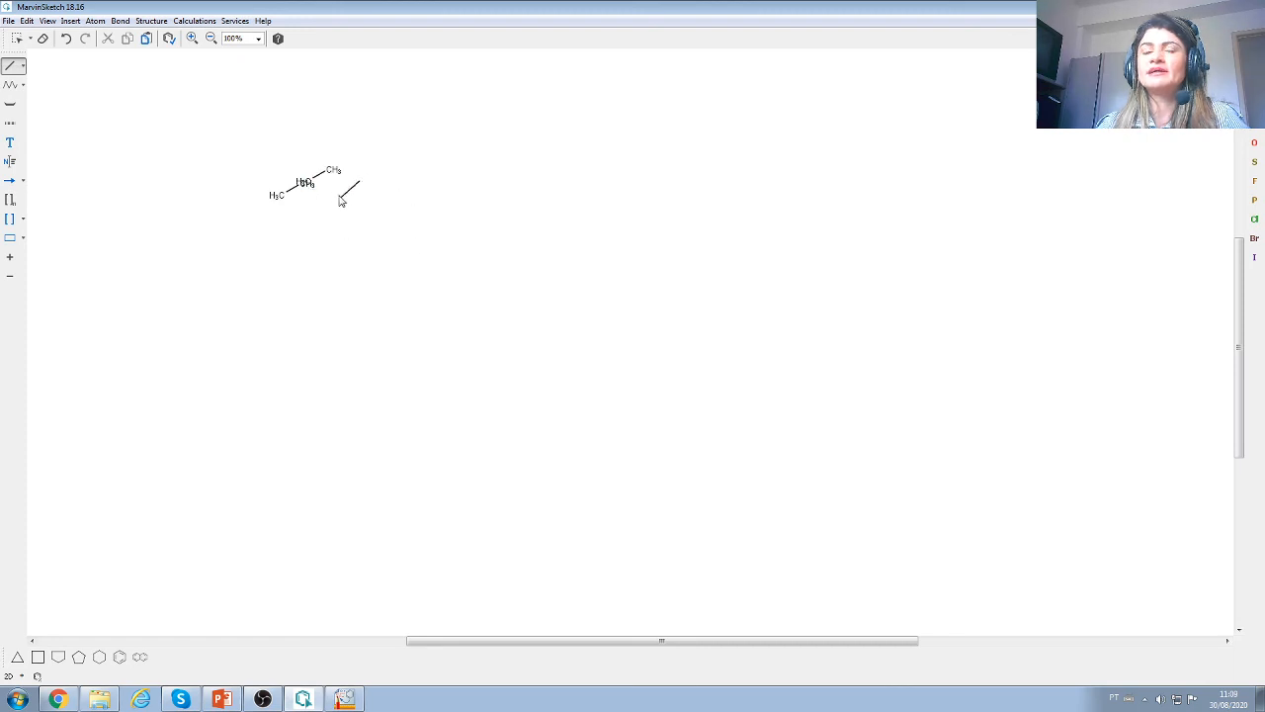
pyautogui.hotkey('ctrl', 'z')
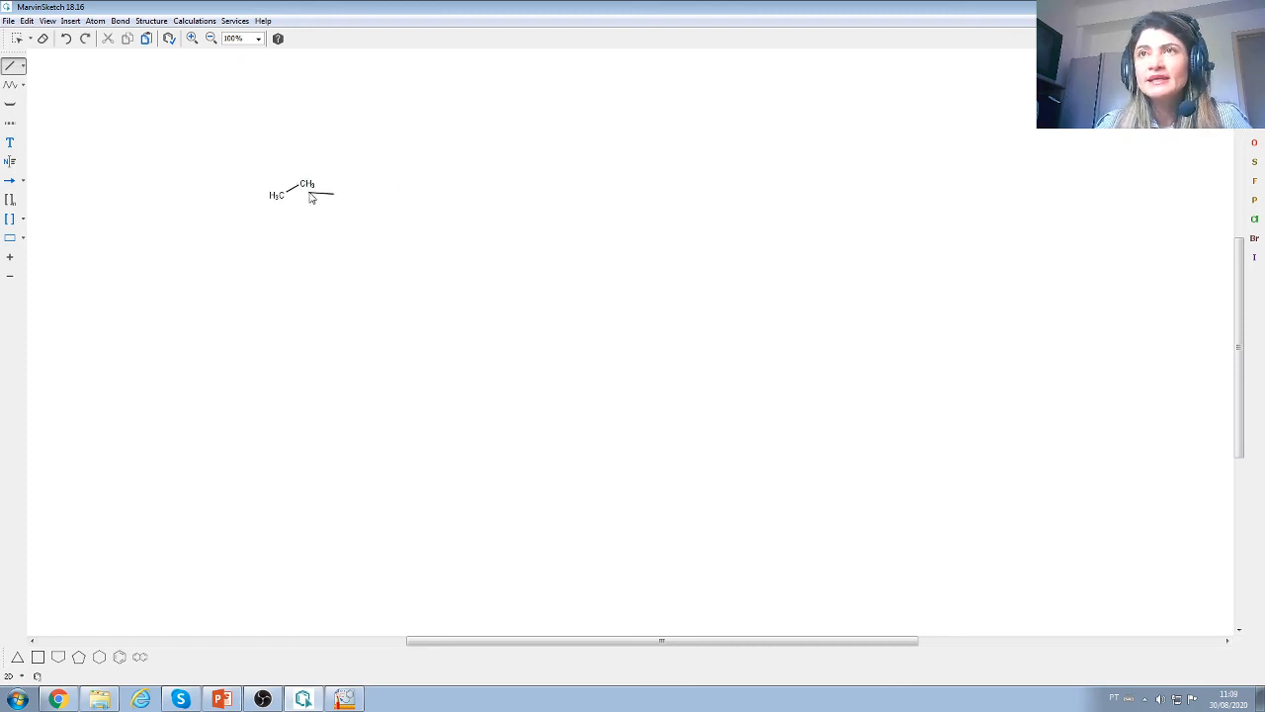
pyautogui.click(309, 186)
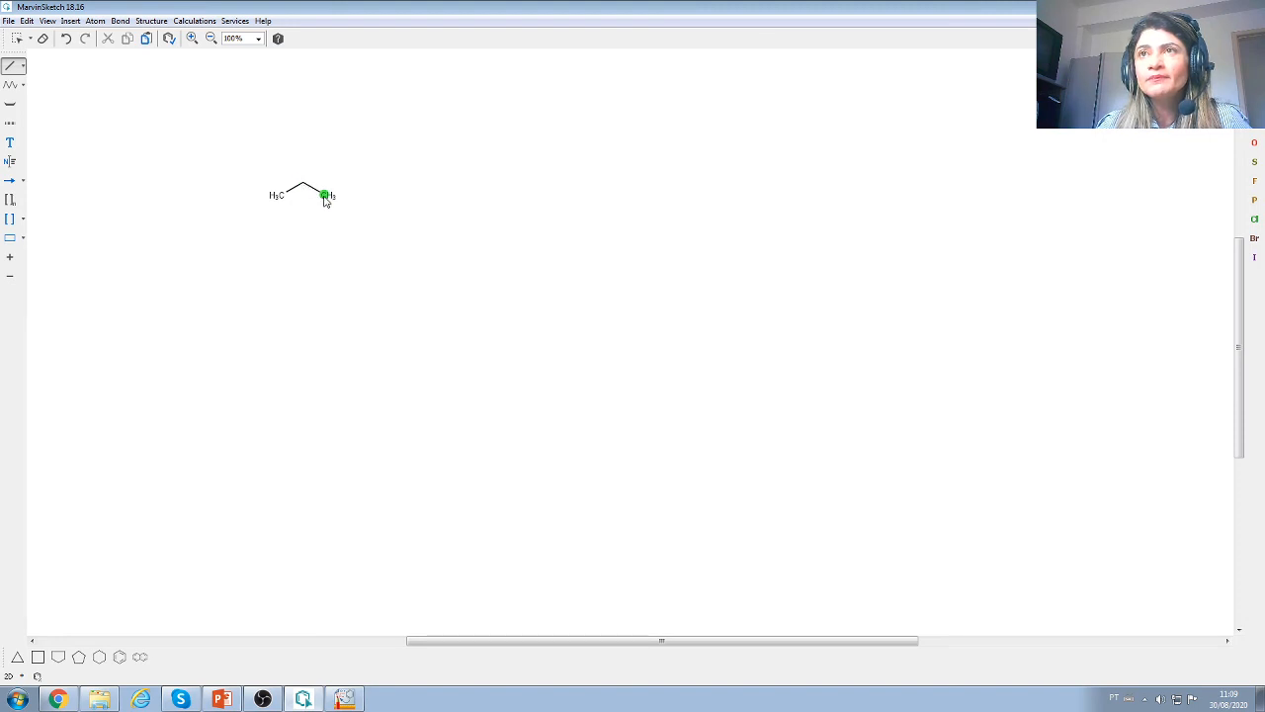
pyautogui.click(327, 197)
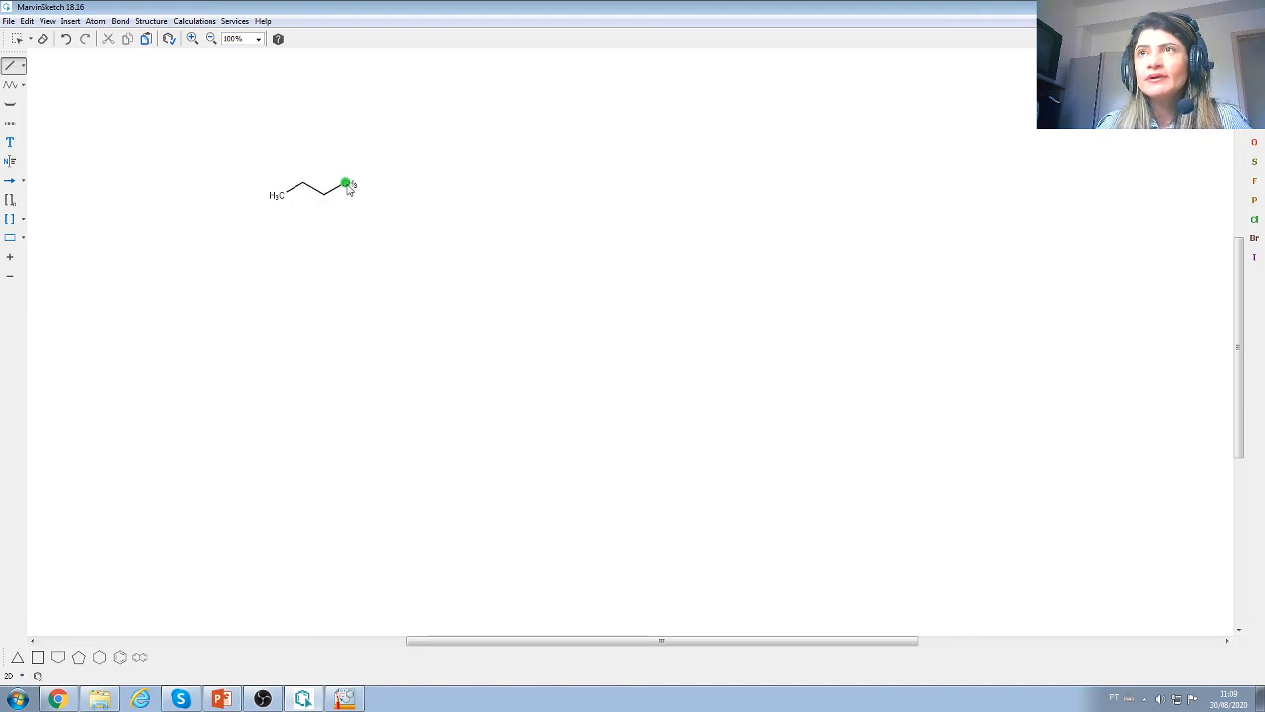
pyautogui.click(346, 186)
pyautogui.click(326, 197)
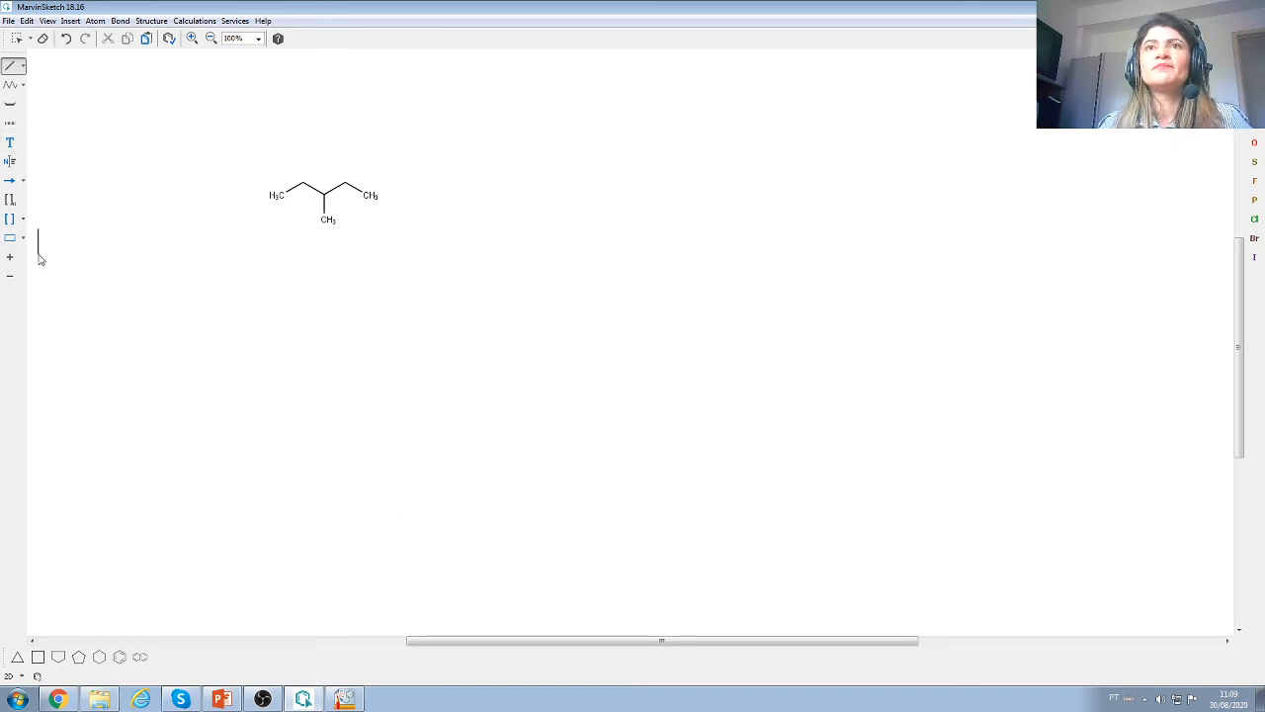
# Step: Select the whole branched carbon chain and look through the Structure commands and the Protonation calculations
pyautogui.click(23, 86)
pyautogui.click(24, 87)
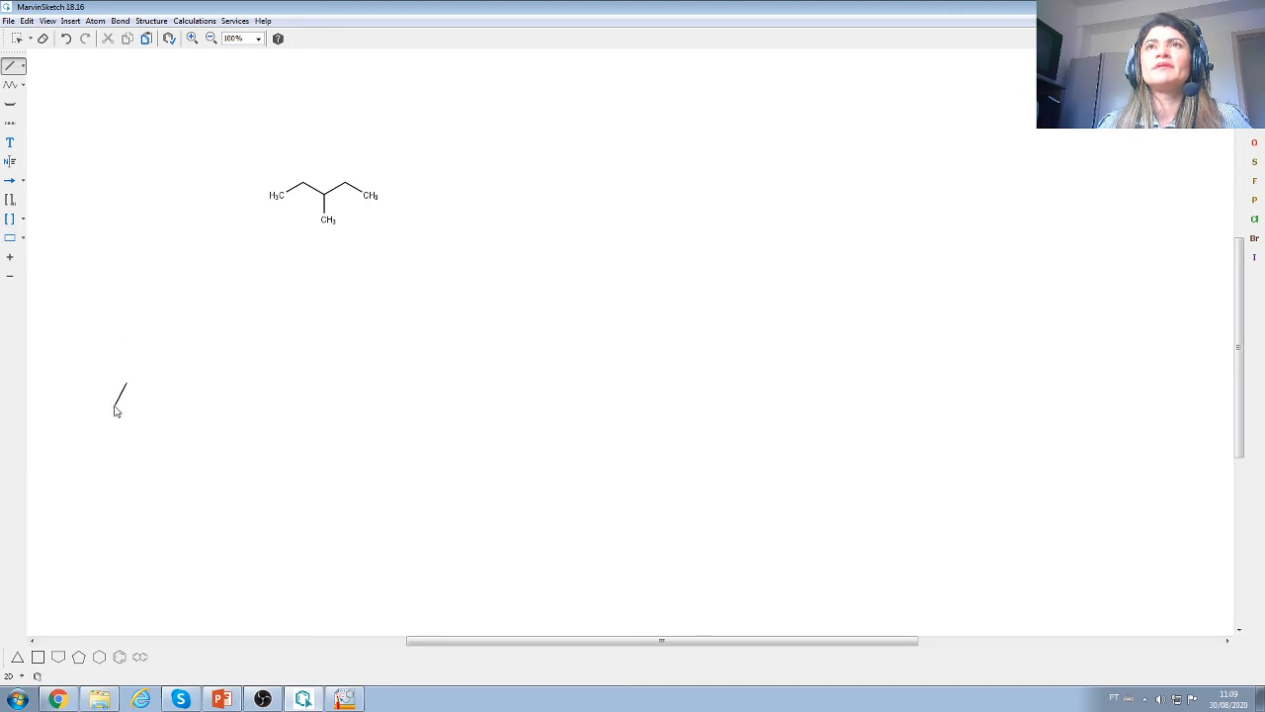
pyautogui.click(17, 37)
pyautogui.moveTo(275, 140); pyautogui.dragTo(505, 318)
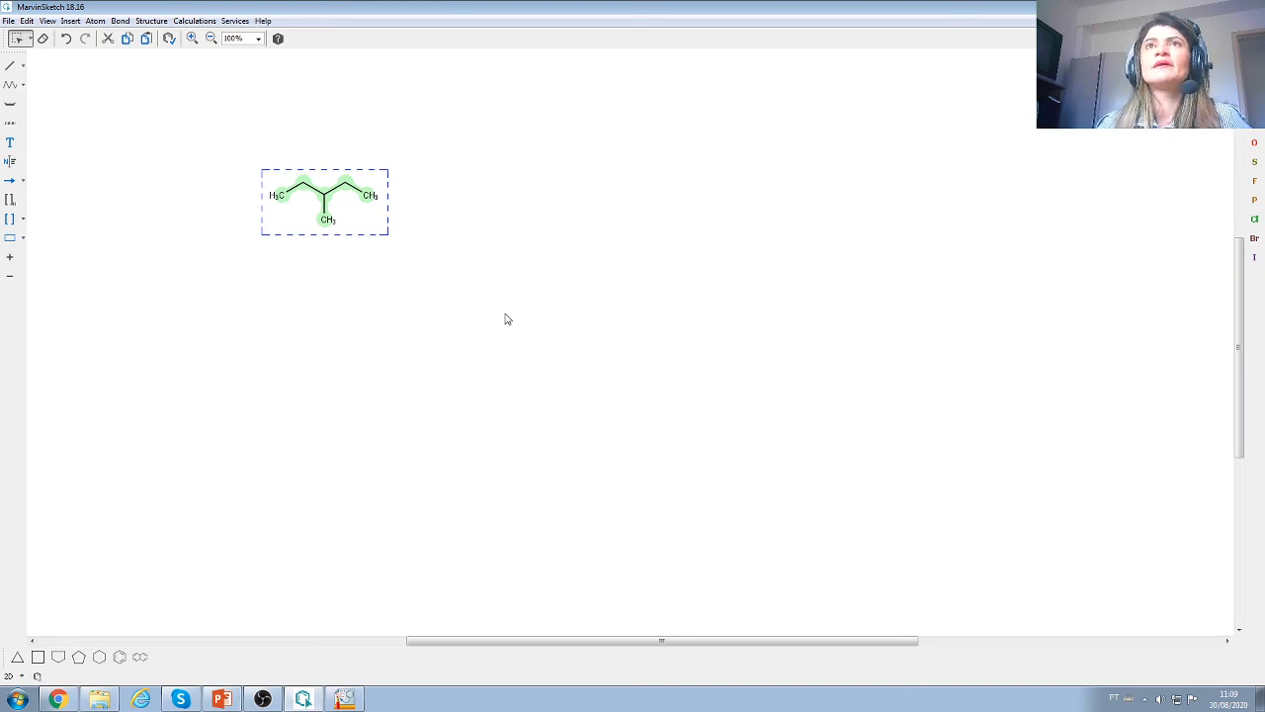
pyautogui.click(140, 27)
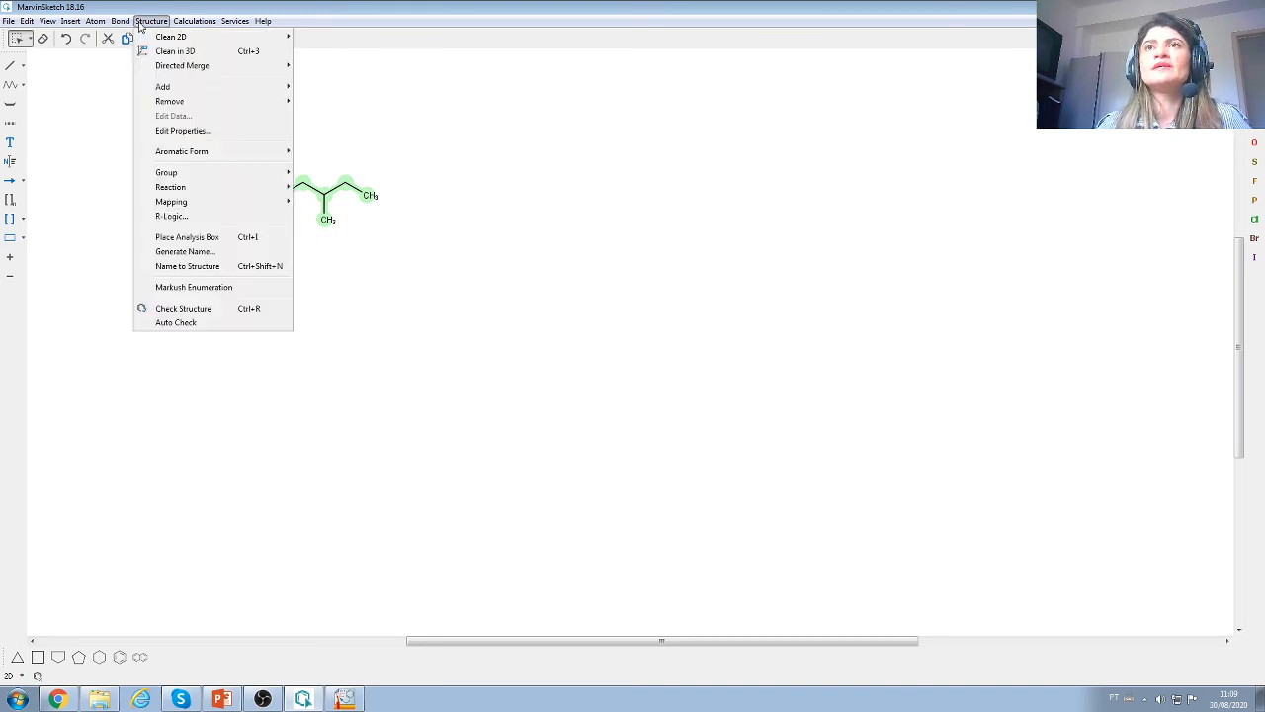
pyautogui.moveTo(188, 22)
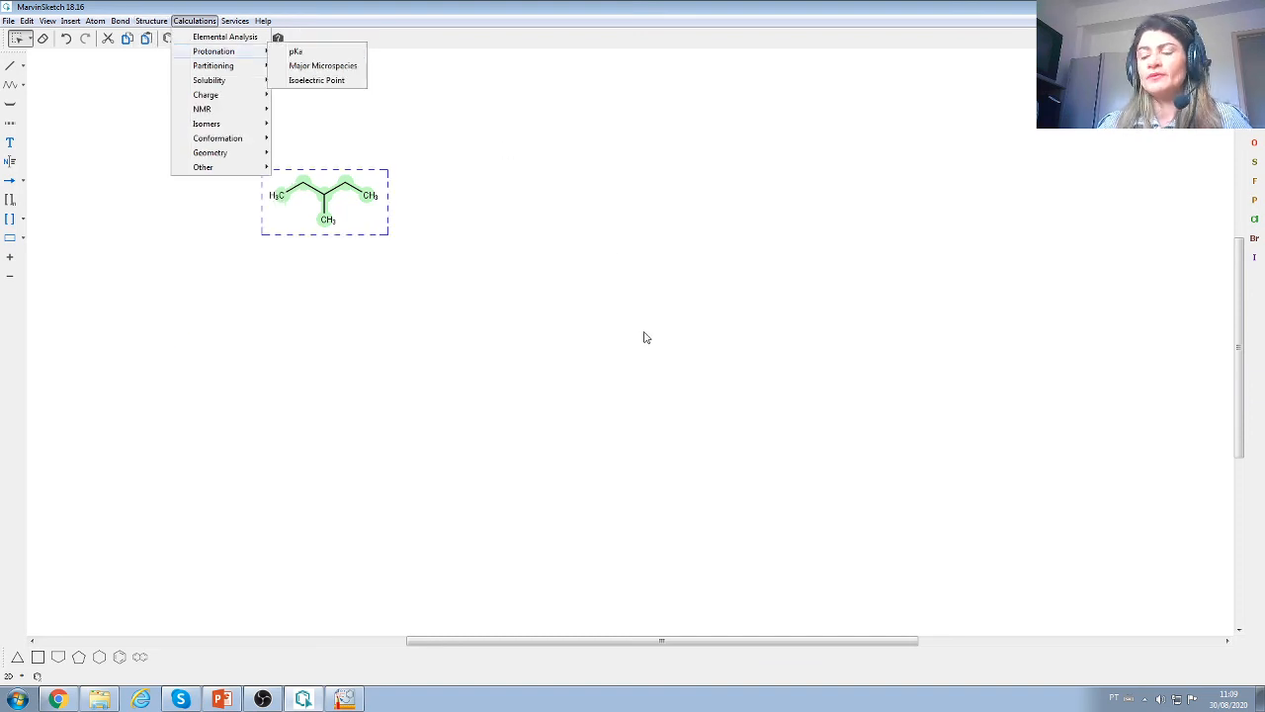
pyautogui.click(649, 459)
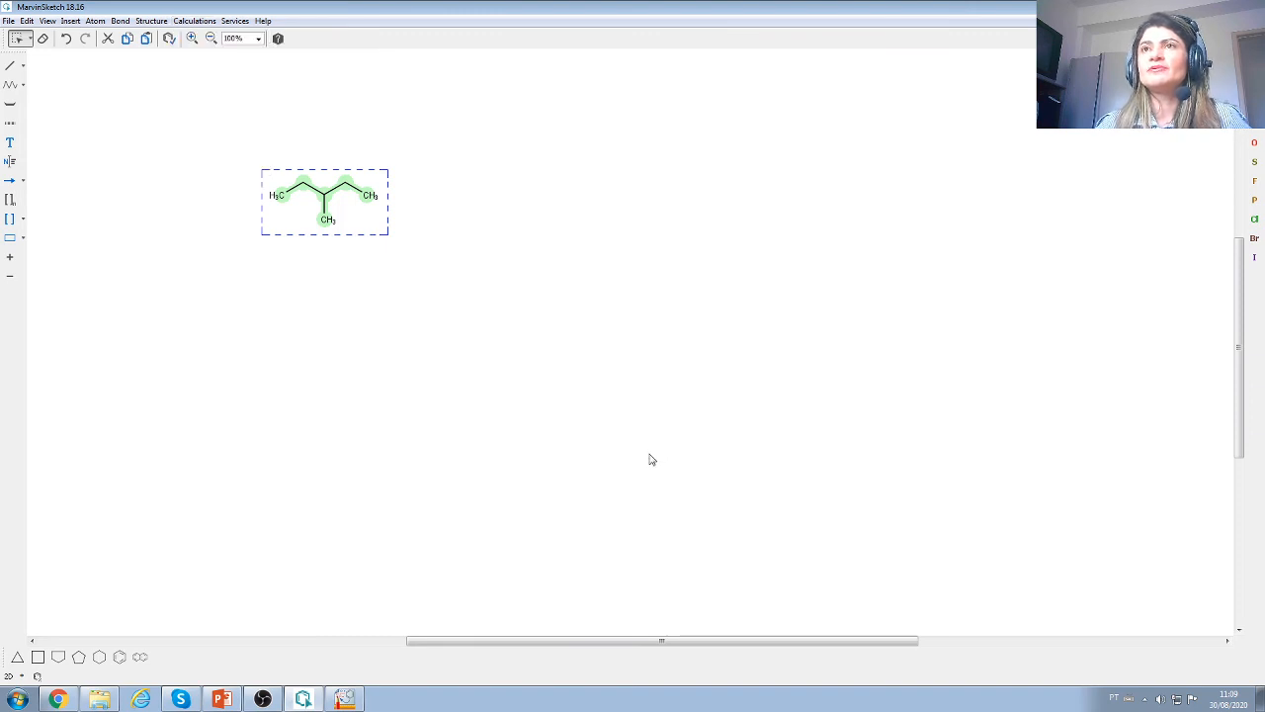
# Step: Delete the selected branched carbon chain and close the Structure Checker message and results
pyautogui.press('Delete')
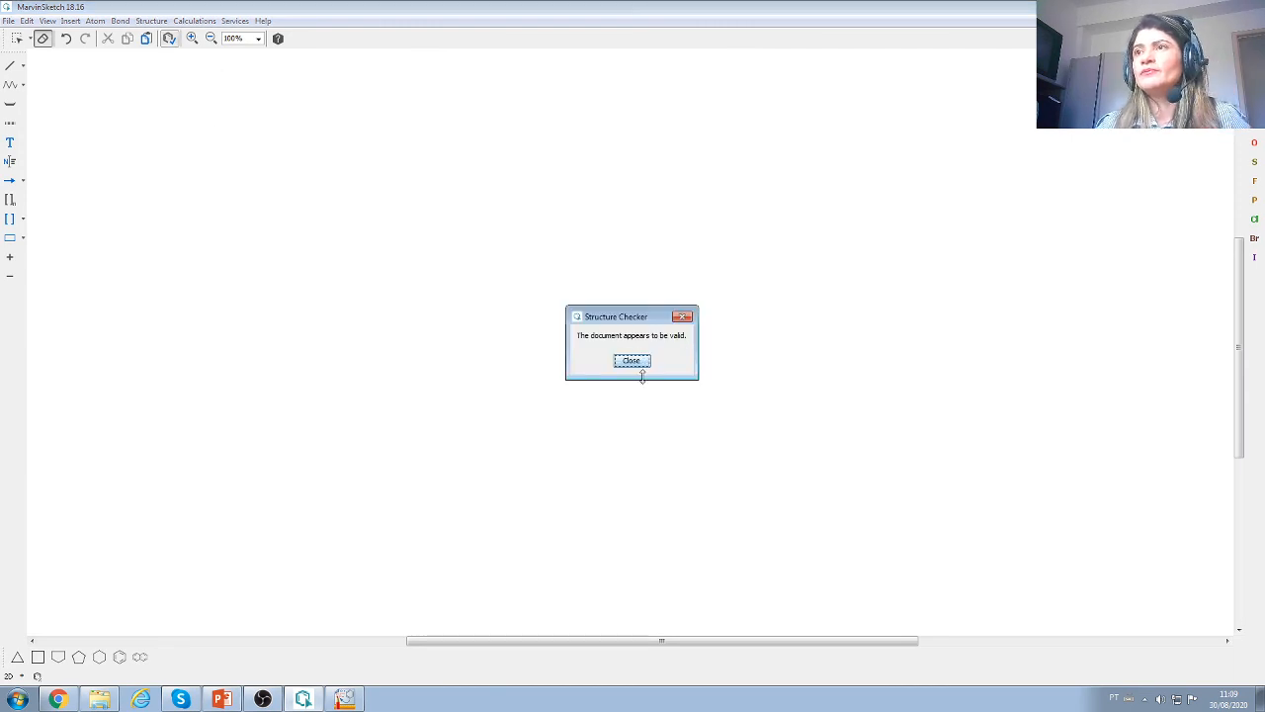
pyautogui.click(636, 365)
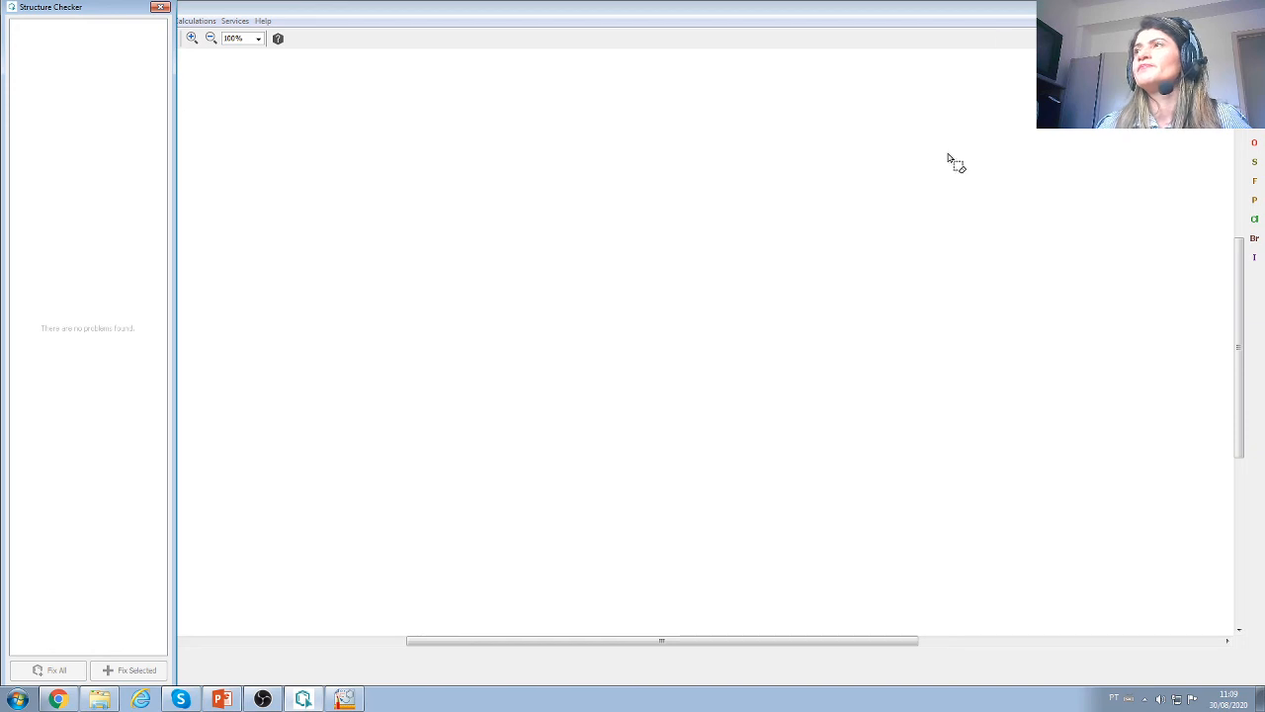
pyautogui.click(160, 7)
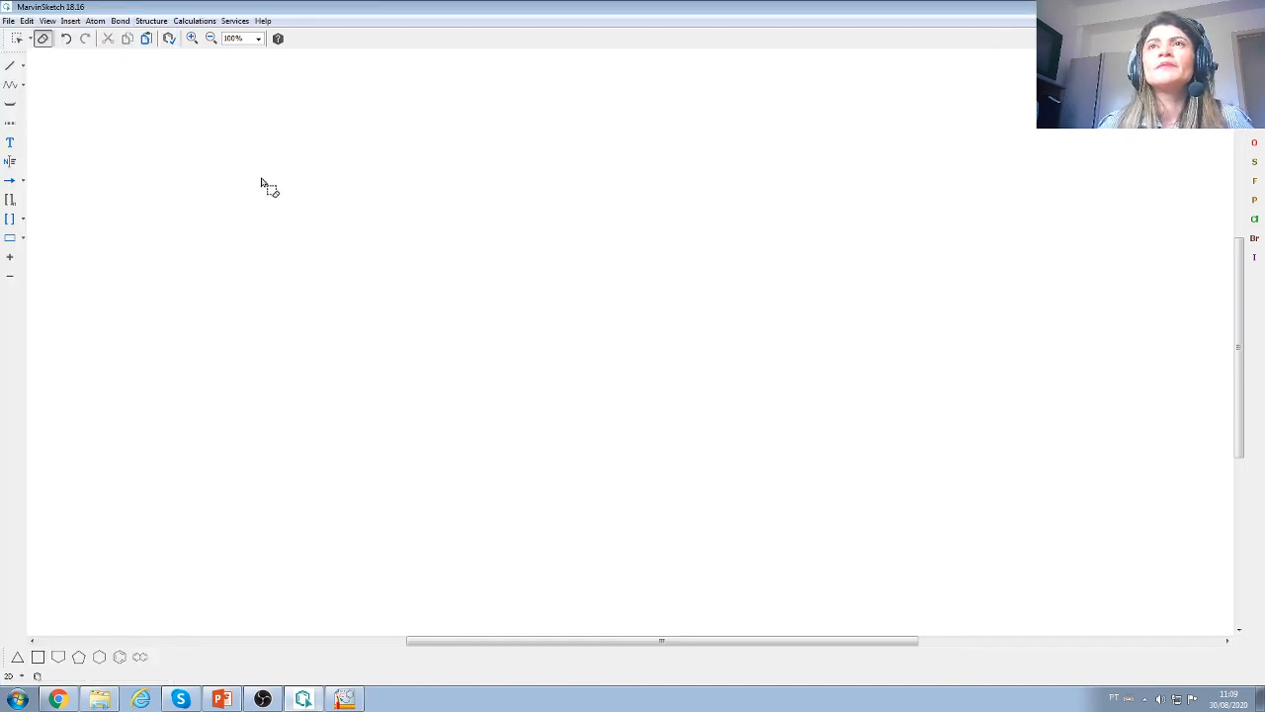
# Step: Open the template library and browse the Generic, Rings and Cyclopentyl rings templates
pyautogui.click(72, 20)
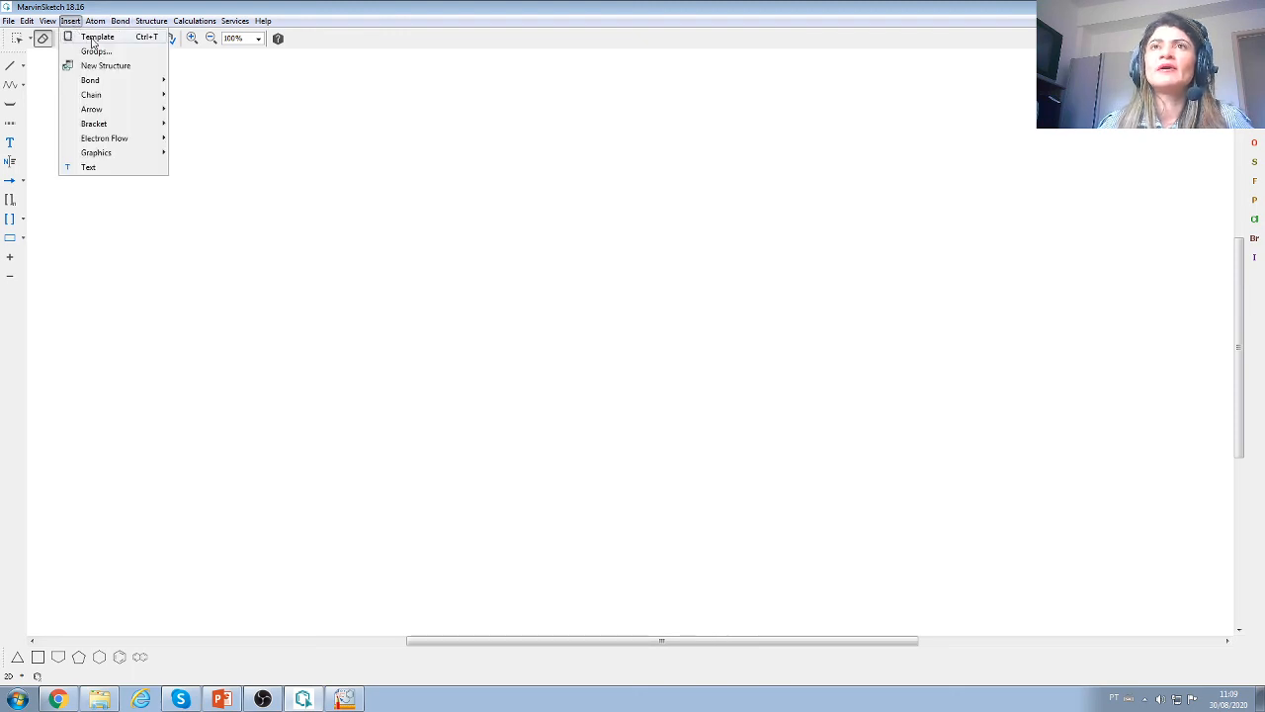
pyautogui.click(93, 40)
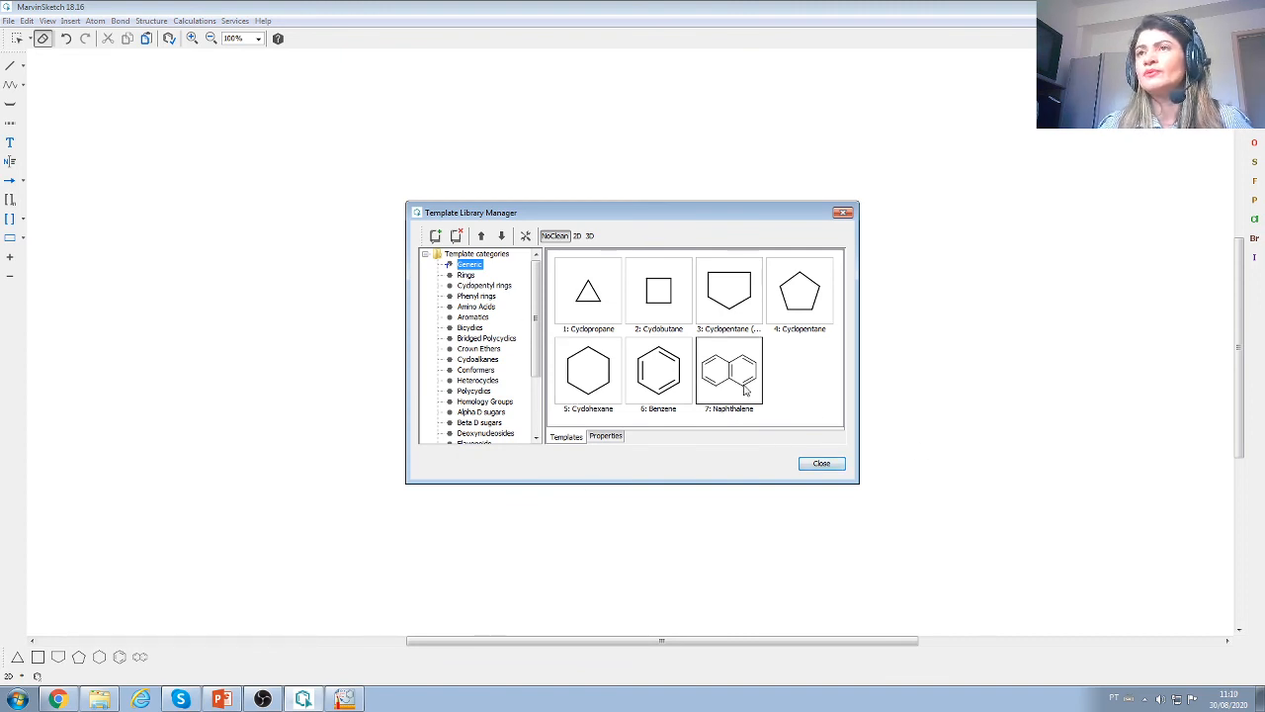
pyautogui.click(468, 276)
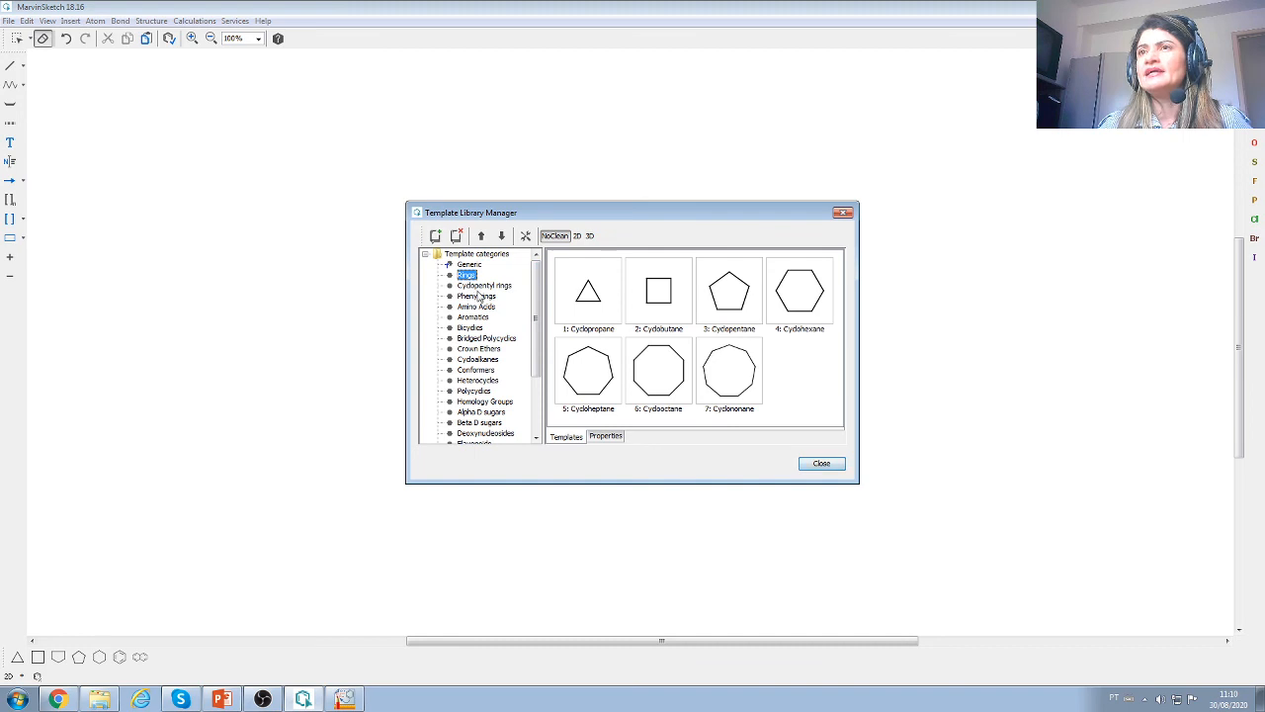
pyautogui.click(479, 287)
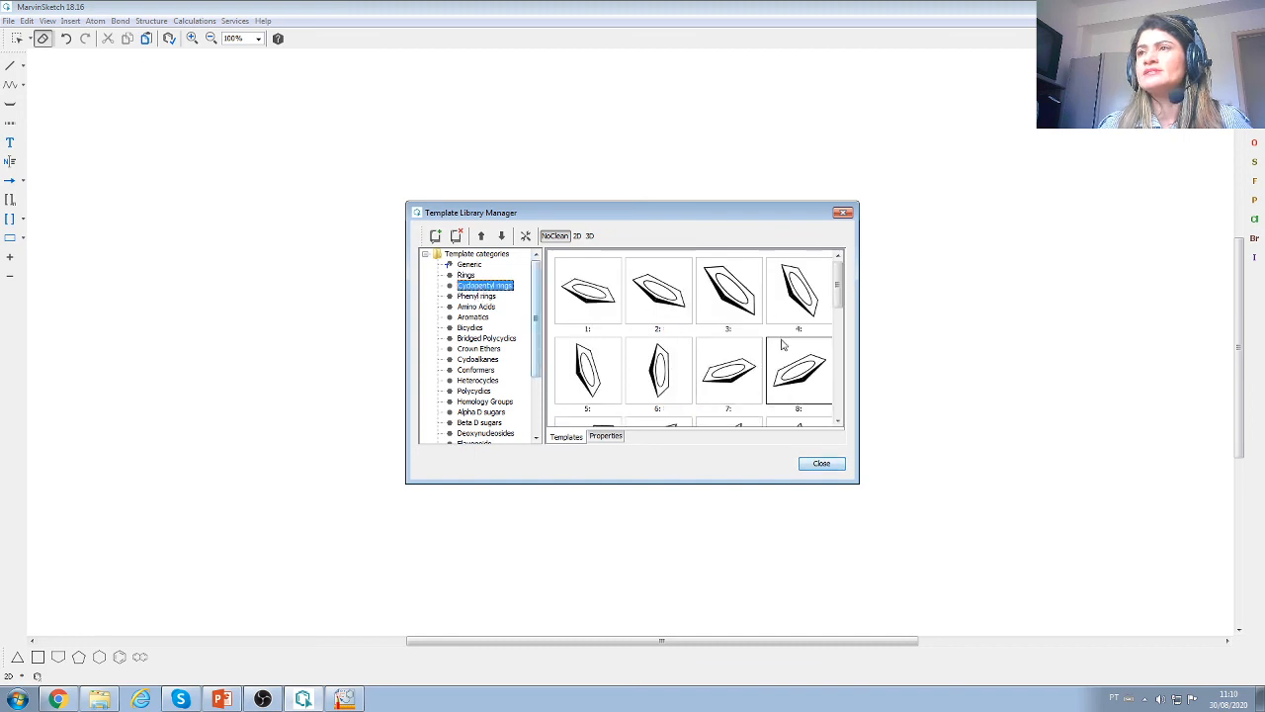
pyautogui.moveTo(835, 286); pyautogui.dragTo(836, 363)
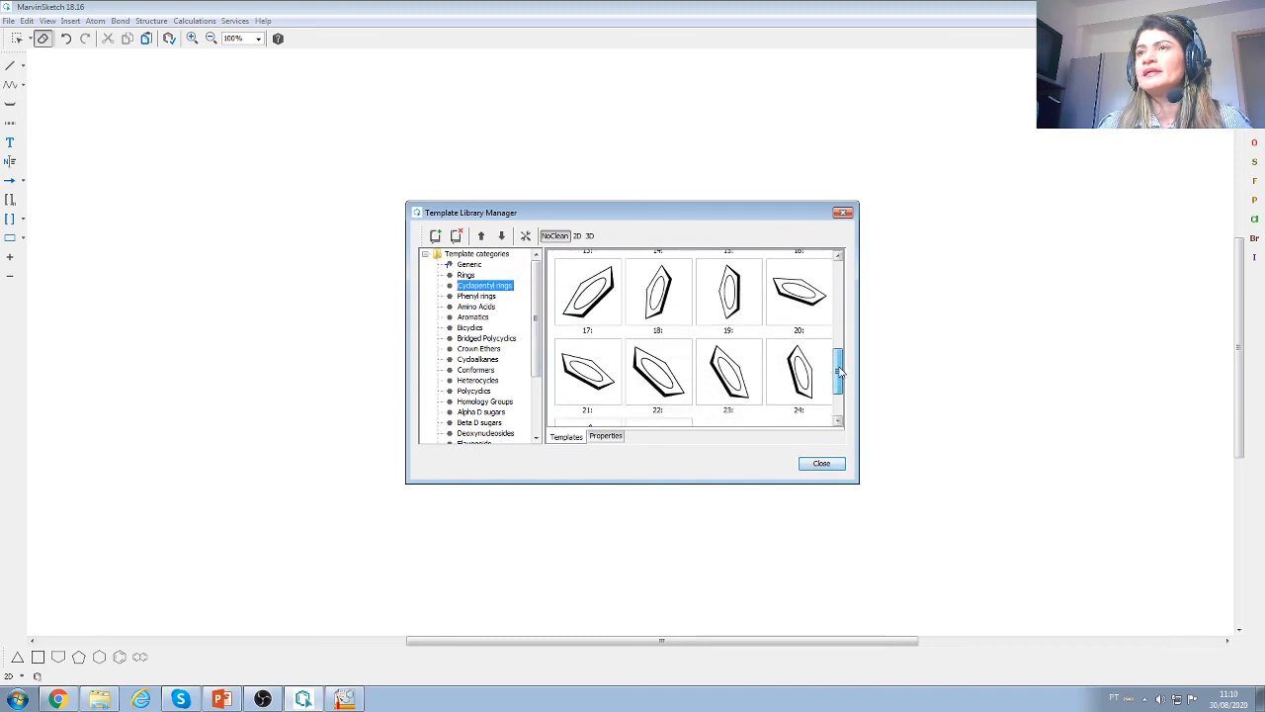
# Step: Look through the template categories from Phenyl rings, Amino Acids and Aromatics through Bicyclics and Crown Ethers to Cycloalkanes
pyautogui.click(488, 296)
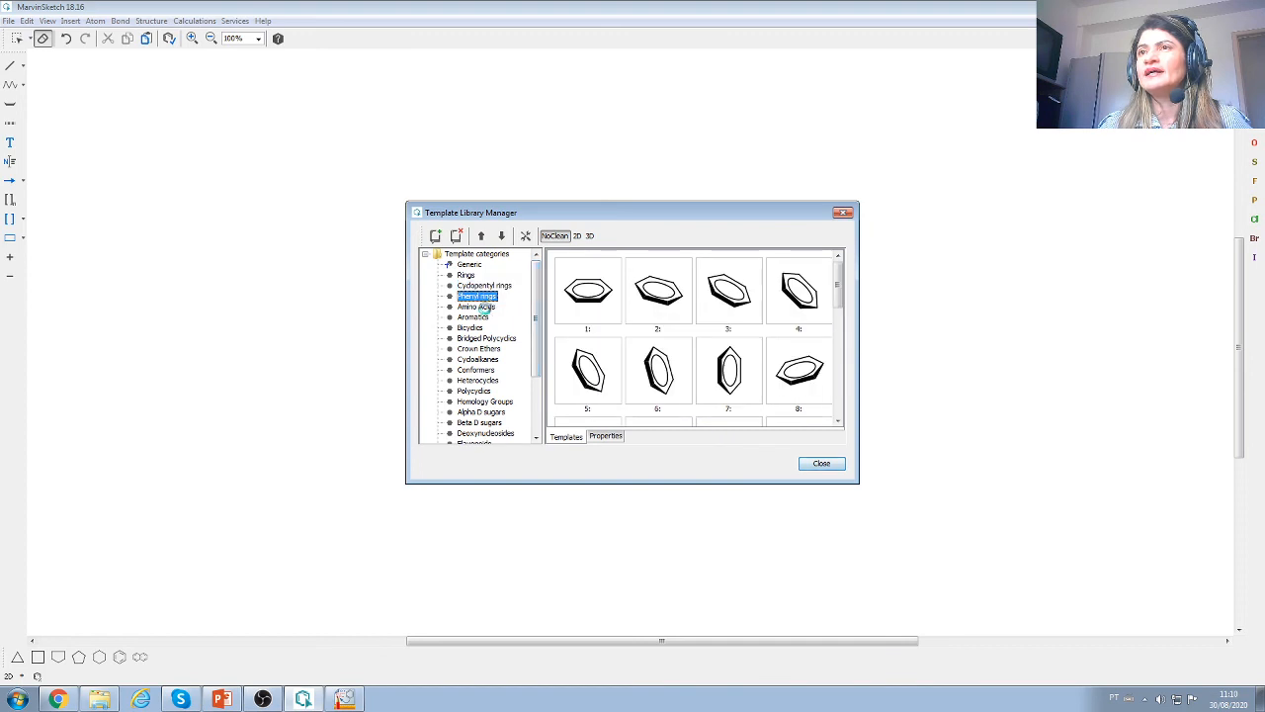
pyautogui.click(486, 308)
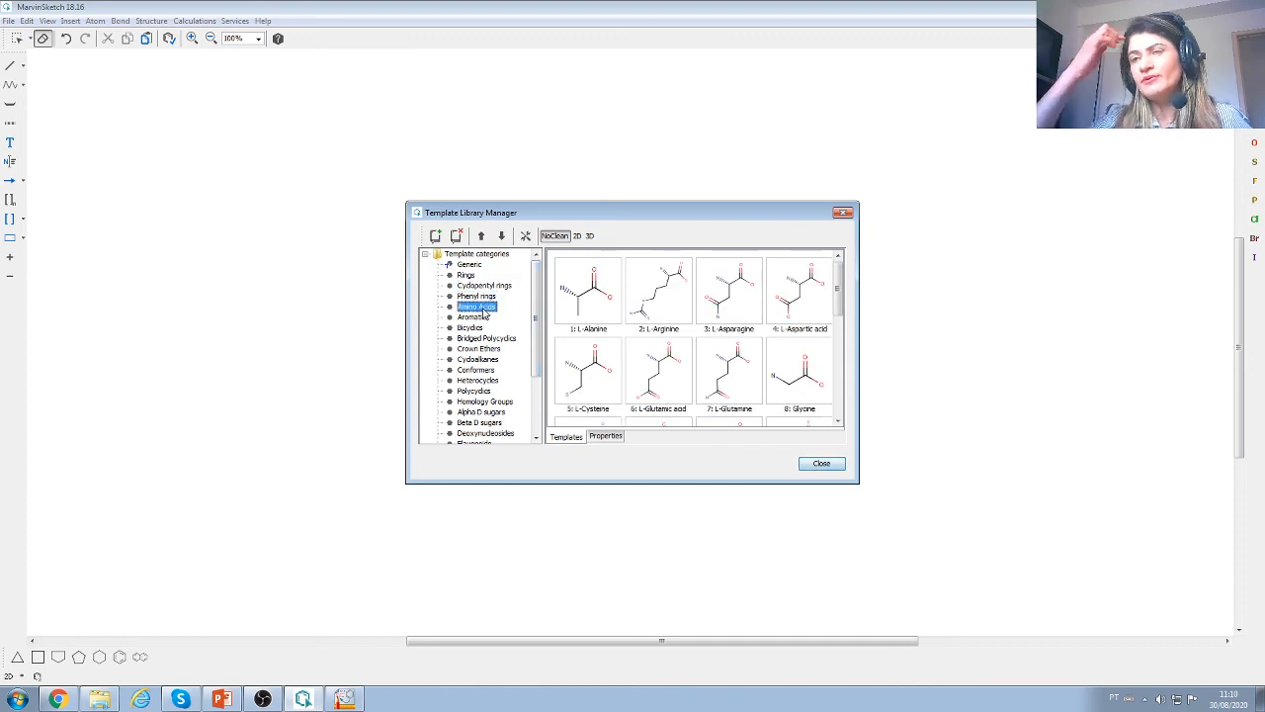
pyautogui.click(477, 318)
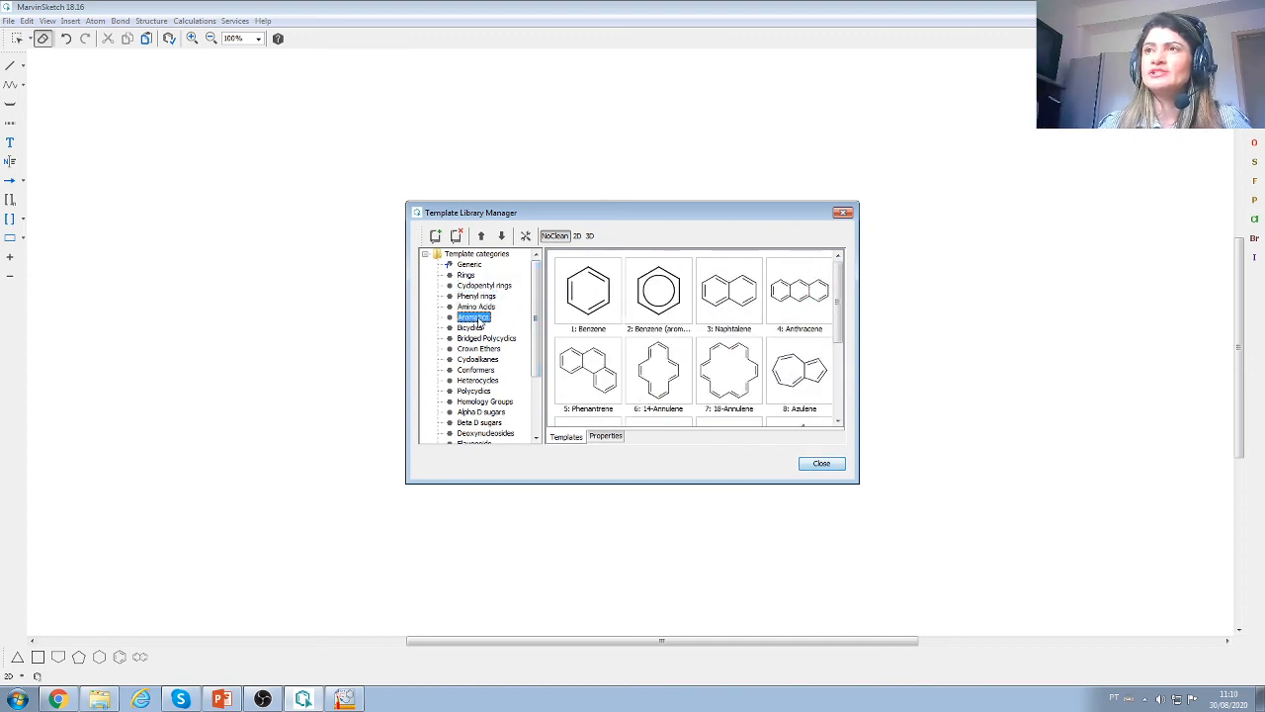
pyautogui.click(472, 329)
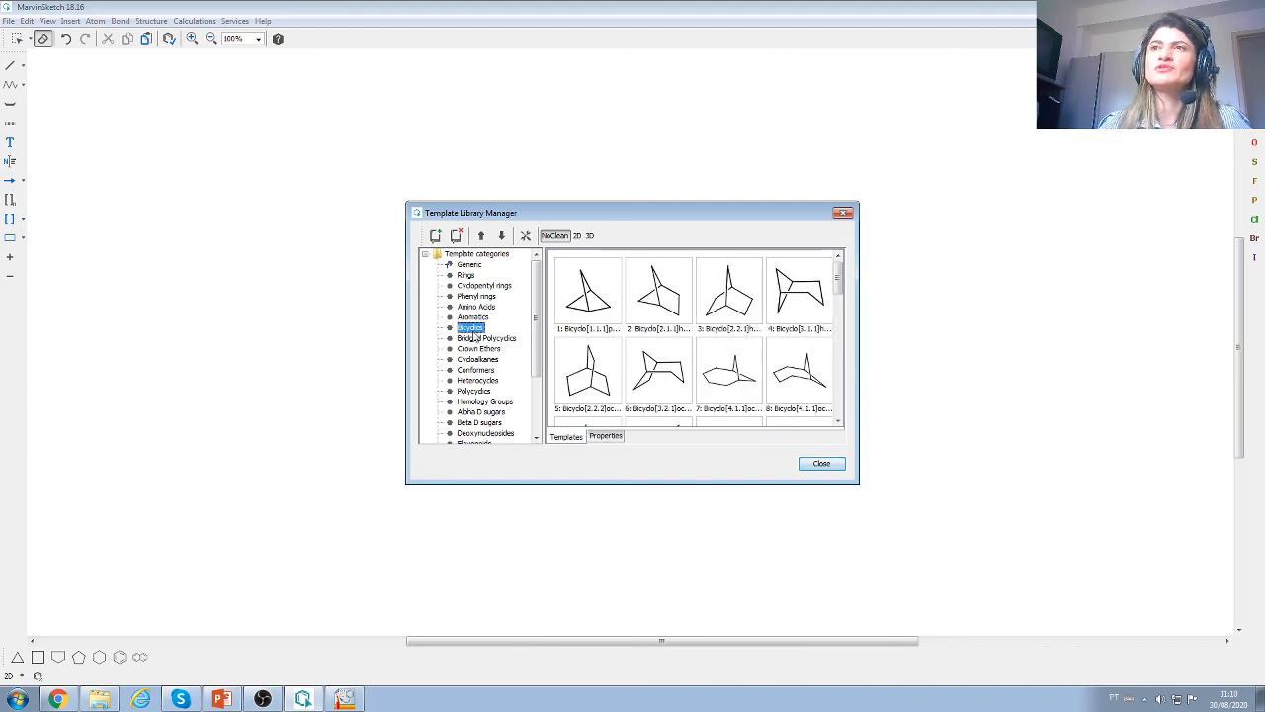
pyautogui.click(476, 339)
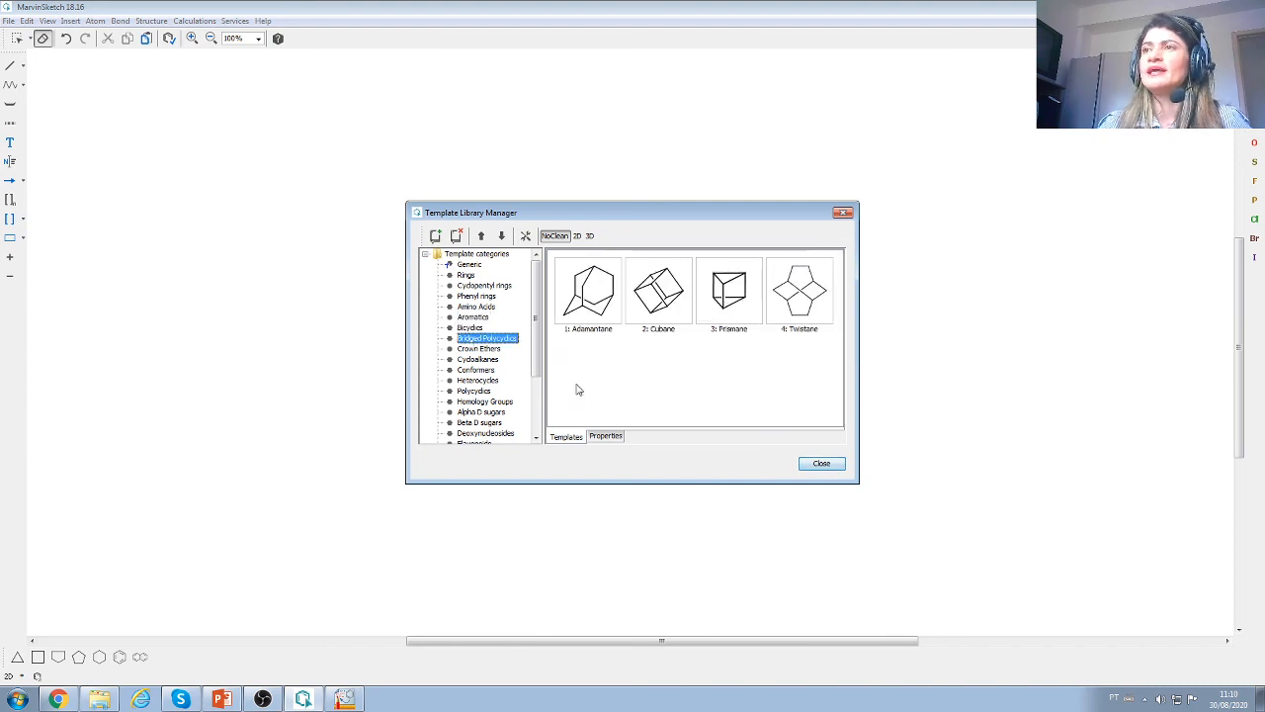
pyautogui.click(484, 349)
pyautogui.click(483, 359)
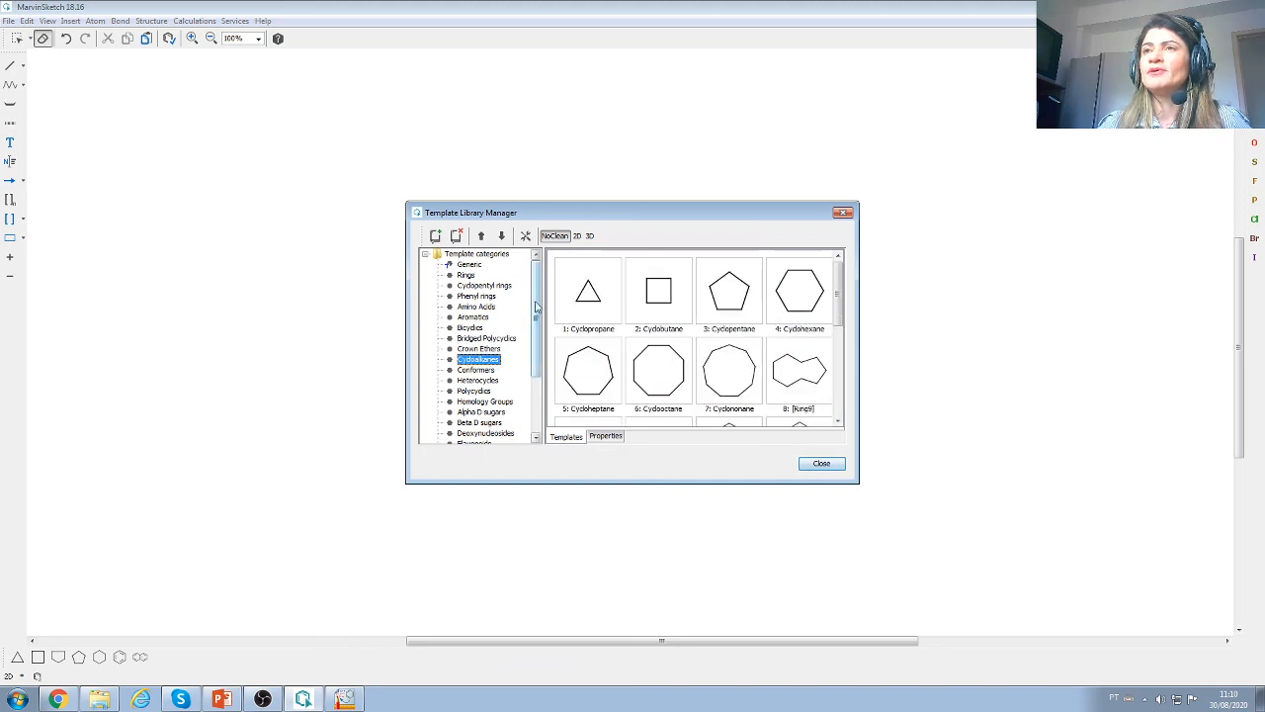
# Step: Examine the Conformers templates, including the cyclohexane and decalin conformations
pyautogui.scroll(-2, 526, 341)
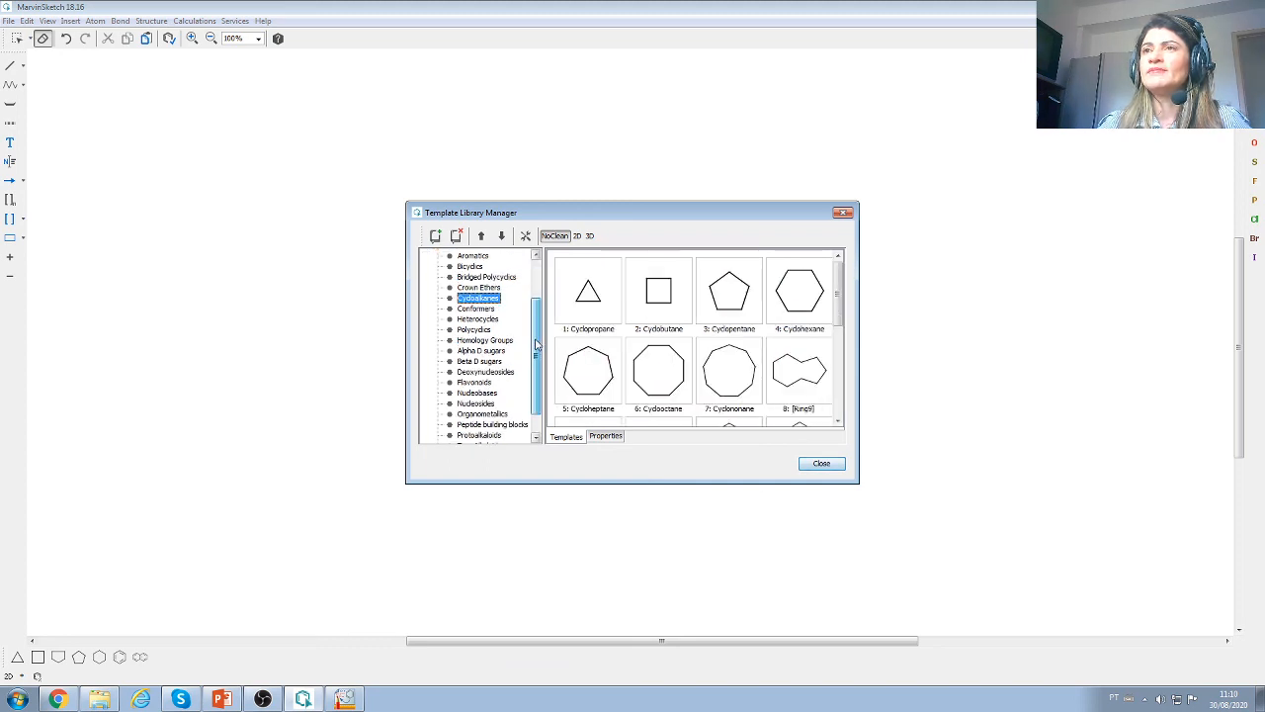
pyautogui.click(479, 306)
pyautogui.moveTo(839, 288); pyautogui.dragTo(840, 399)
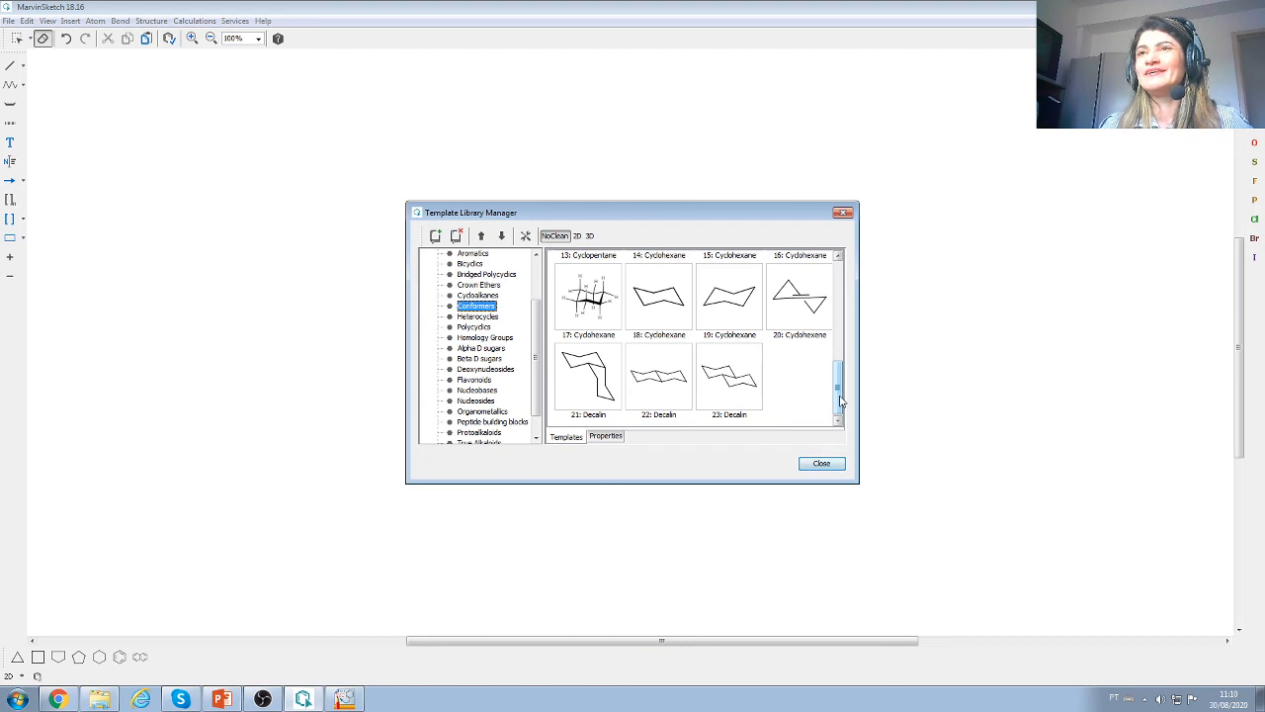
pyautogui.moveTo(841, 400); pyautogui.dragTo(842, 375)
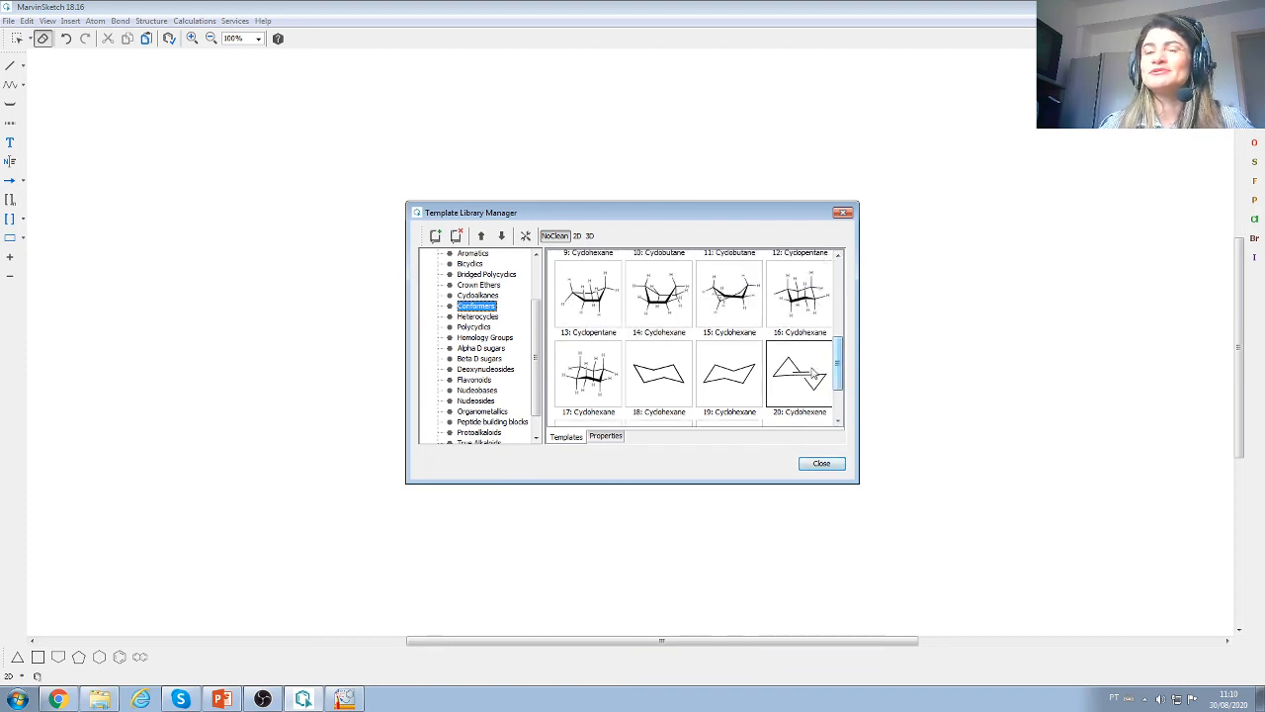
# Step: Look through the Heterocycles, Polycyclics, Homology Groups, Alpha D sugars and Beta D sugars template categories
pyautogui.click(471, 316)
pyautogui.click(476, 327)
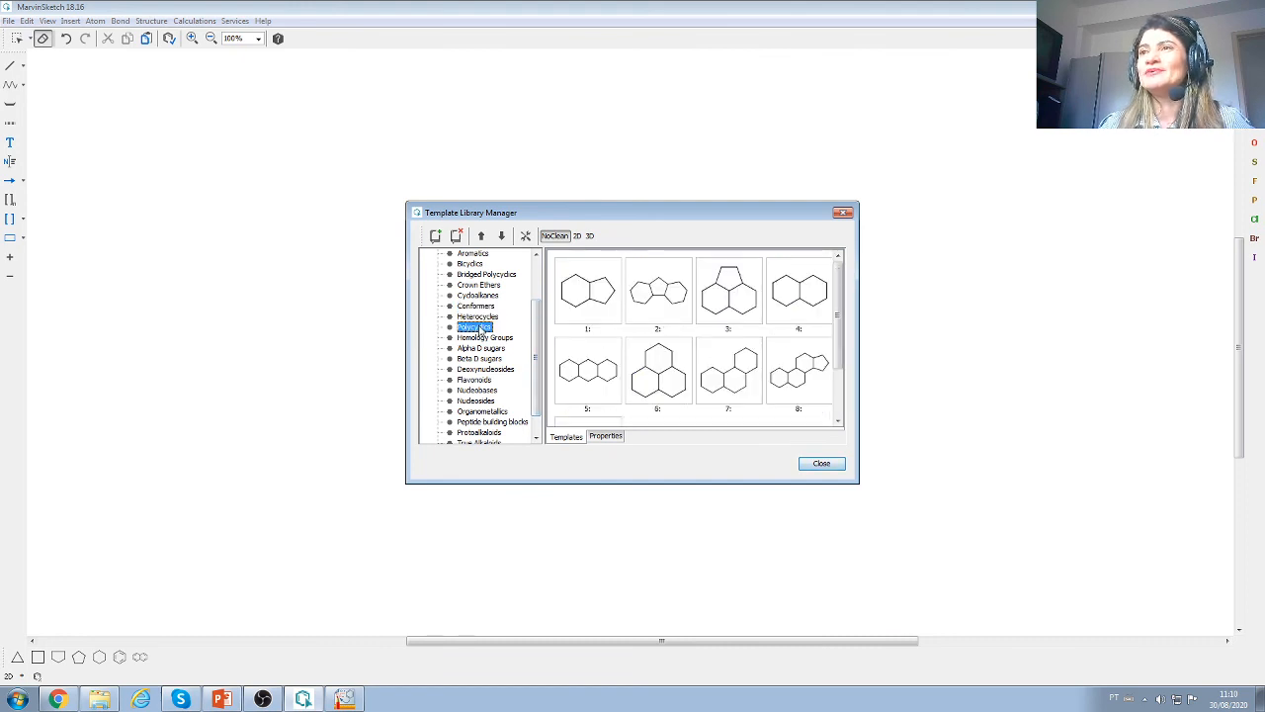
pyautogui.click(482, 338)
pyautogui.click(483, 349)
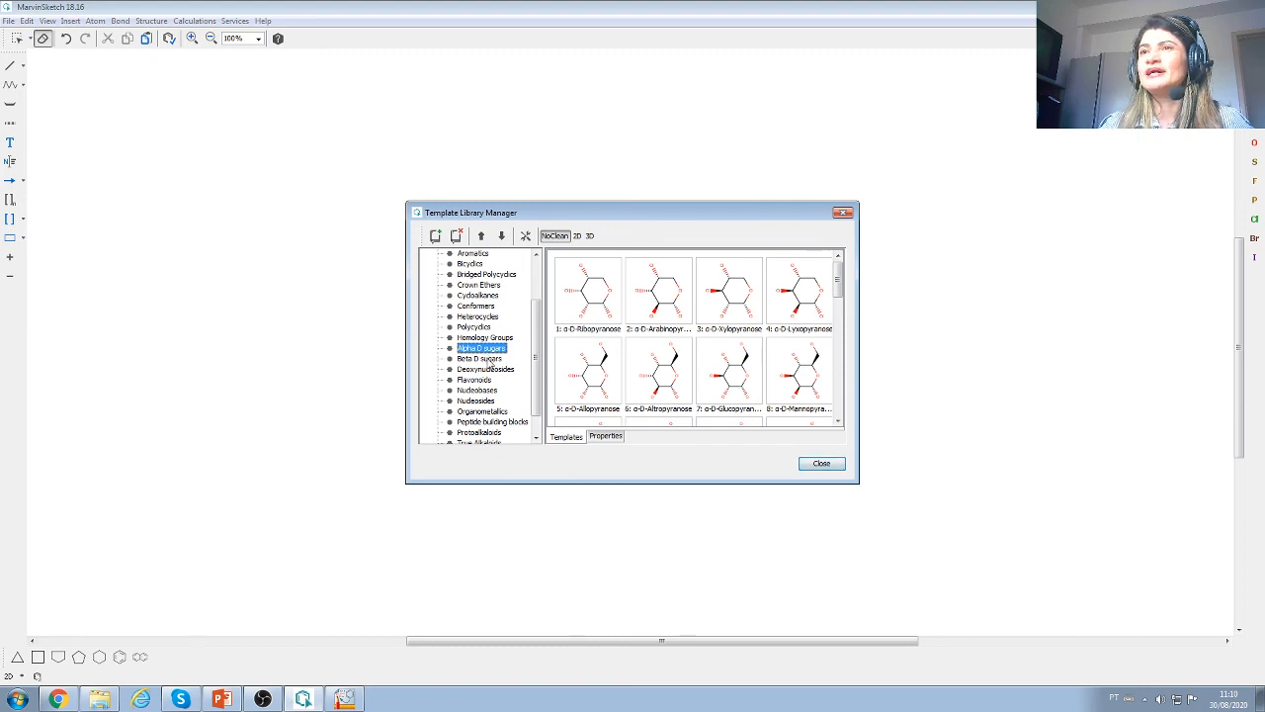
pyautogui.click(488, 359)
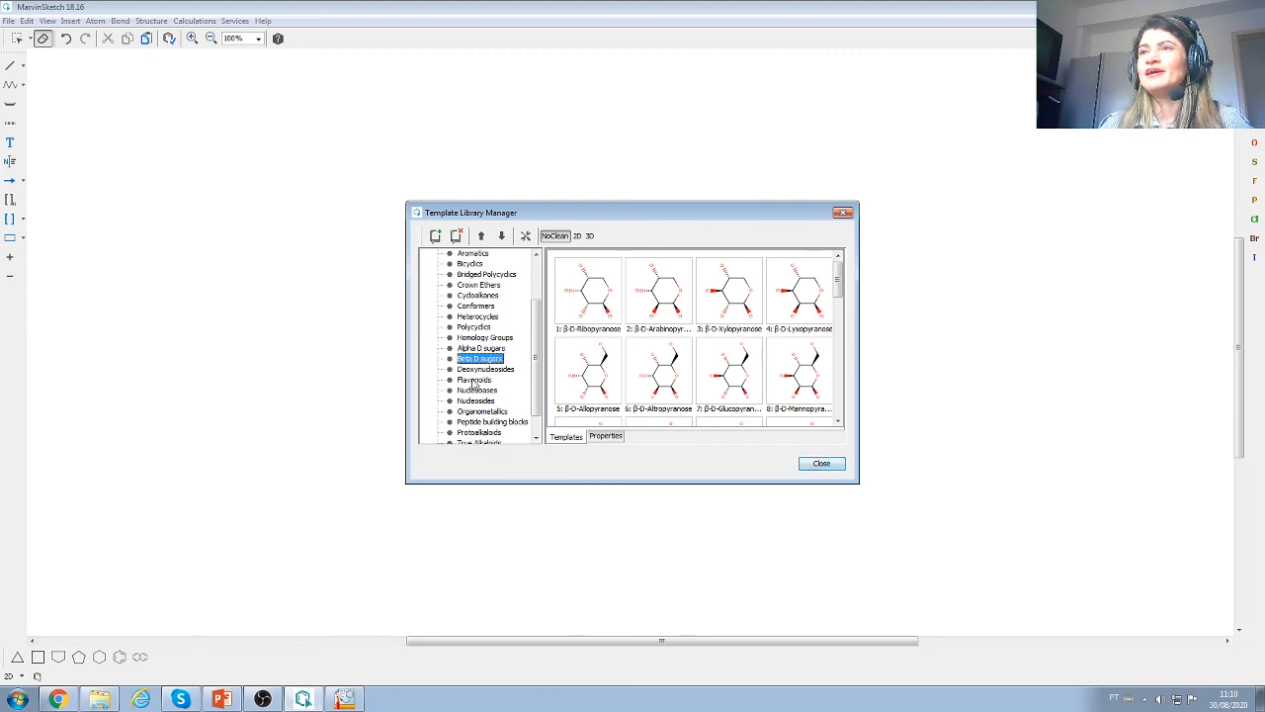
# Step: Browse the Flavonoids templates to the end of the category, then view Nucleobases, Nucleosides and Organometallics
pyautogui.click(474, 380)
pyautogui.moveTo(836, 285); pyautogui.dragTo(835, 370)
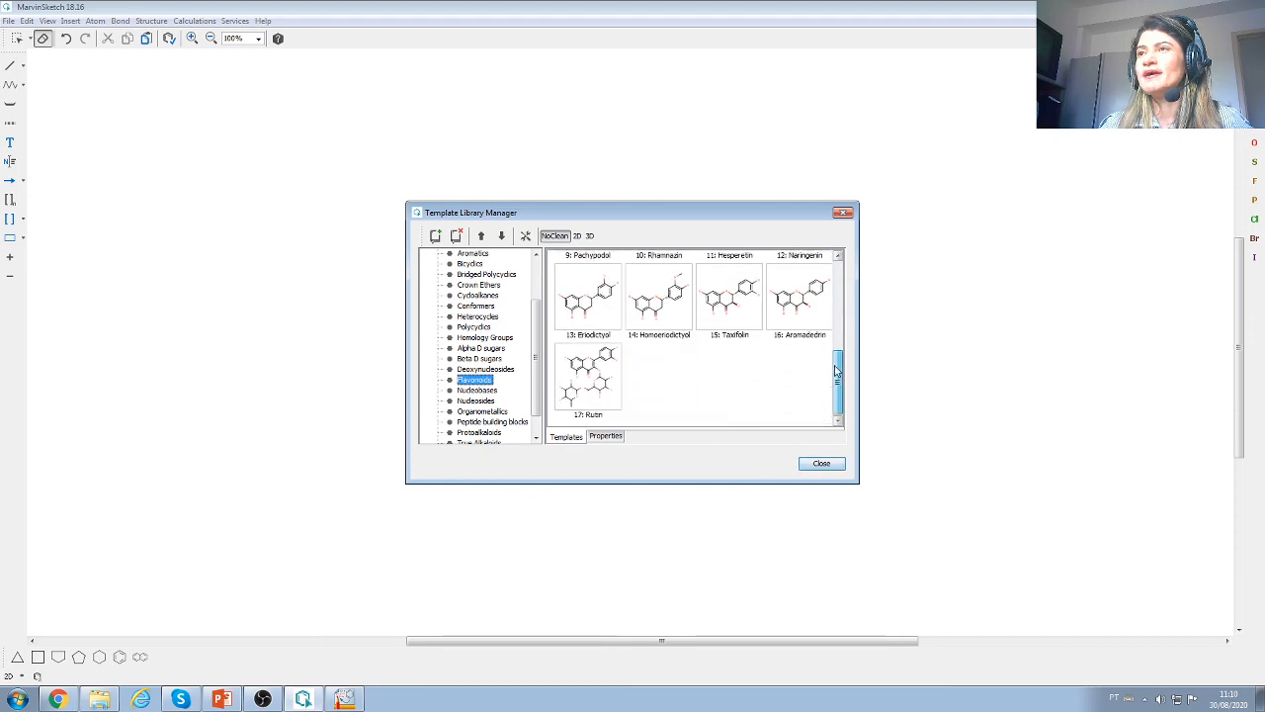
pyautogui.moveTo(836, 418); pyautogui.dragTo(849, 274)
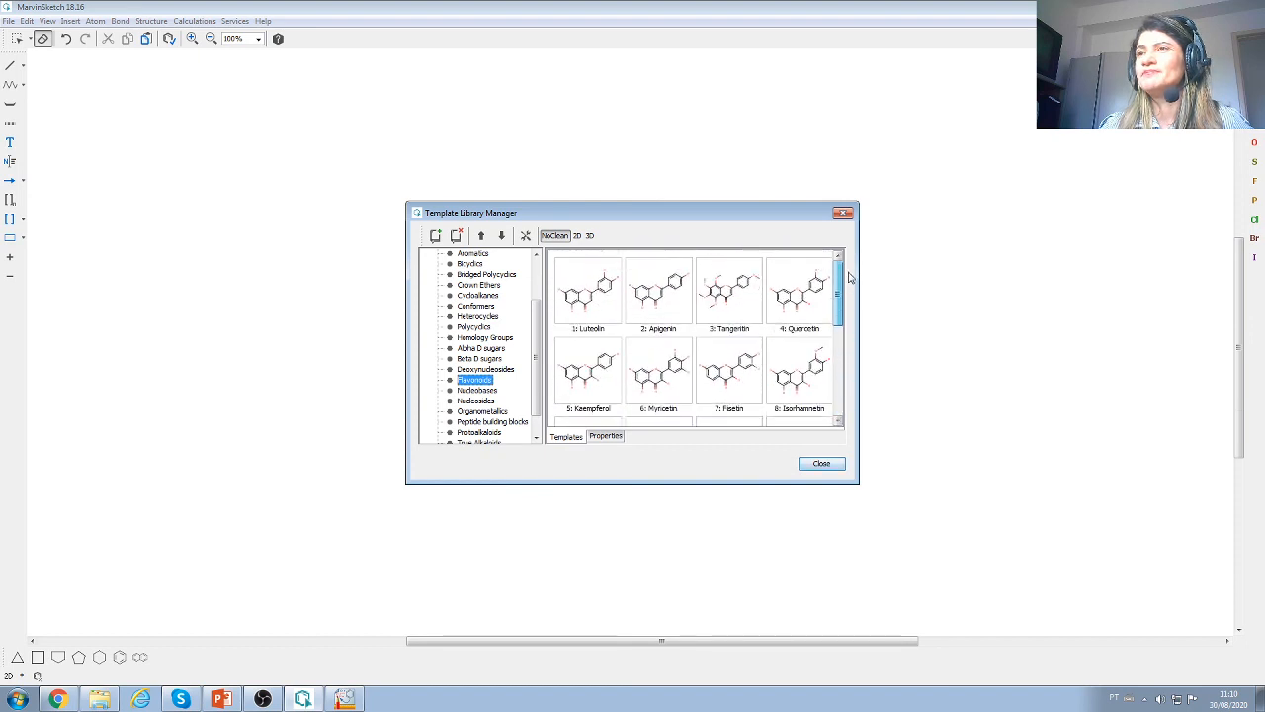
pyautogui.click(479, 390)
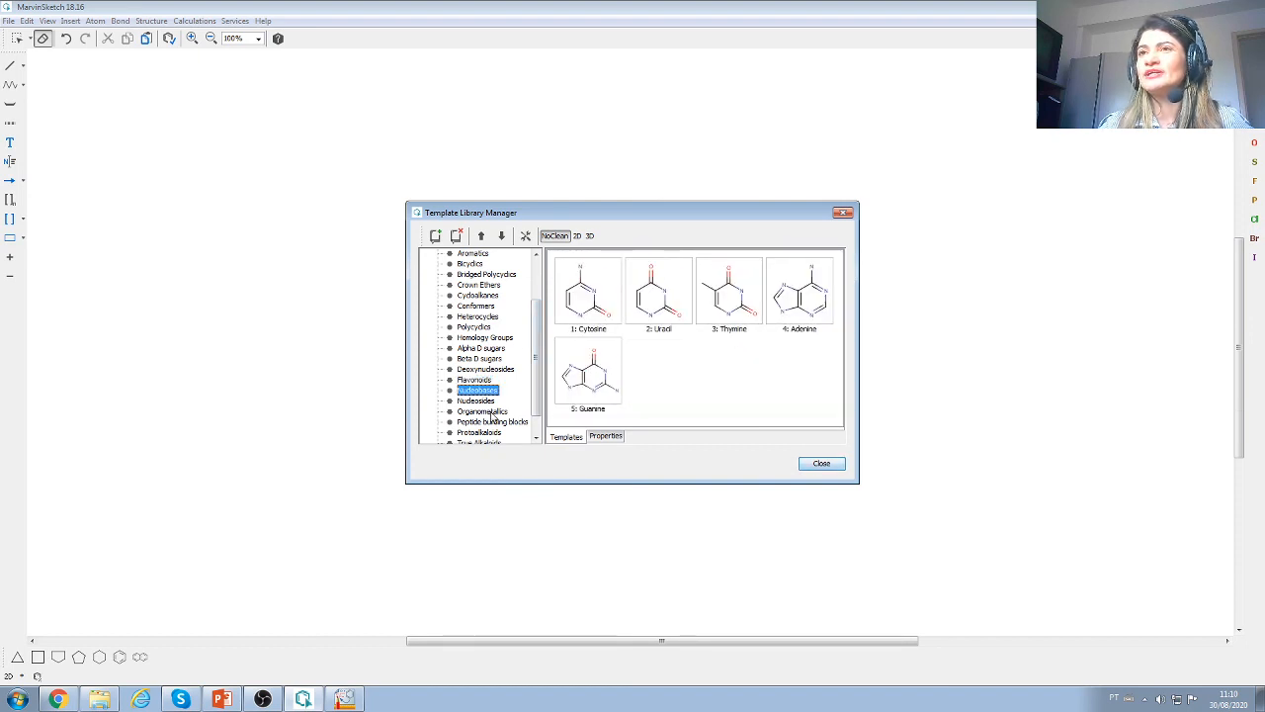
pyautogui.click(479, 401)
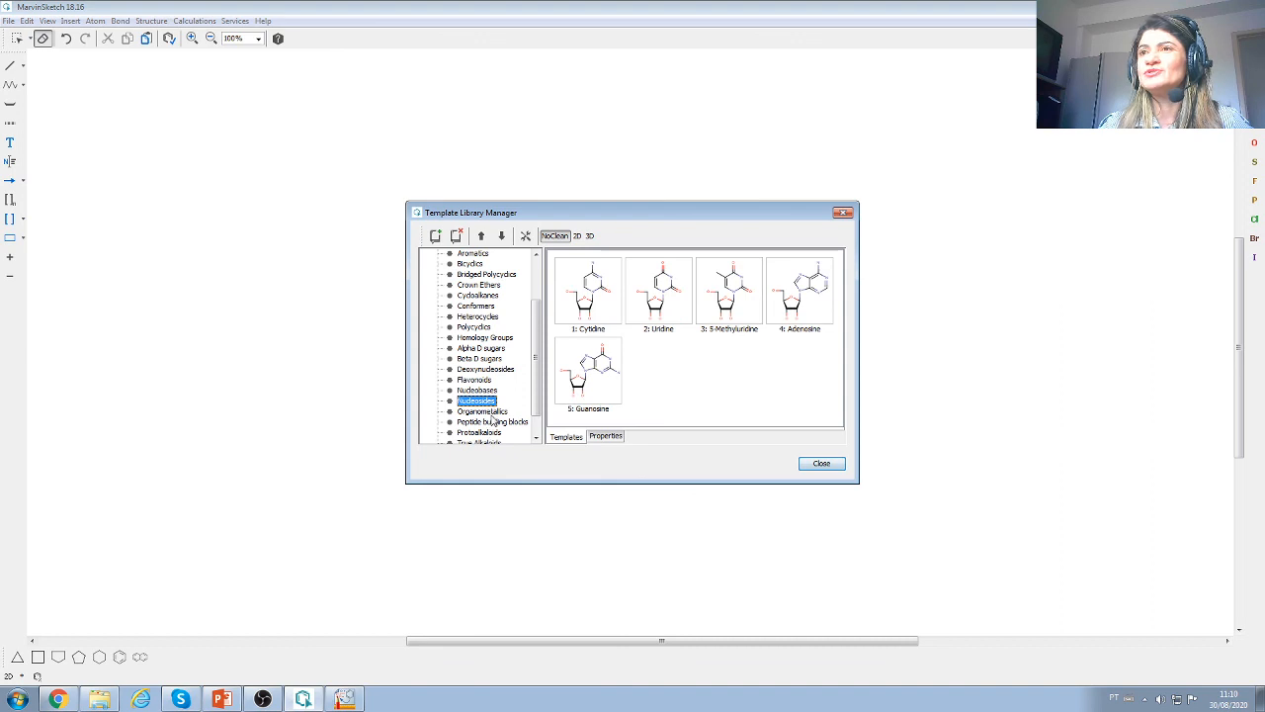
pyautogui.click(491, 411)
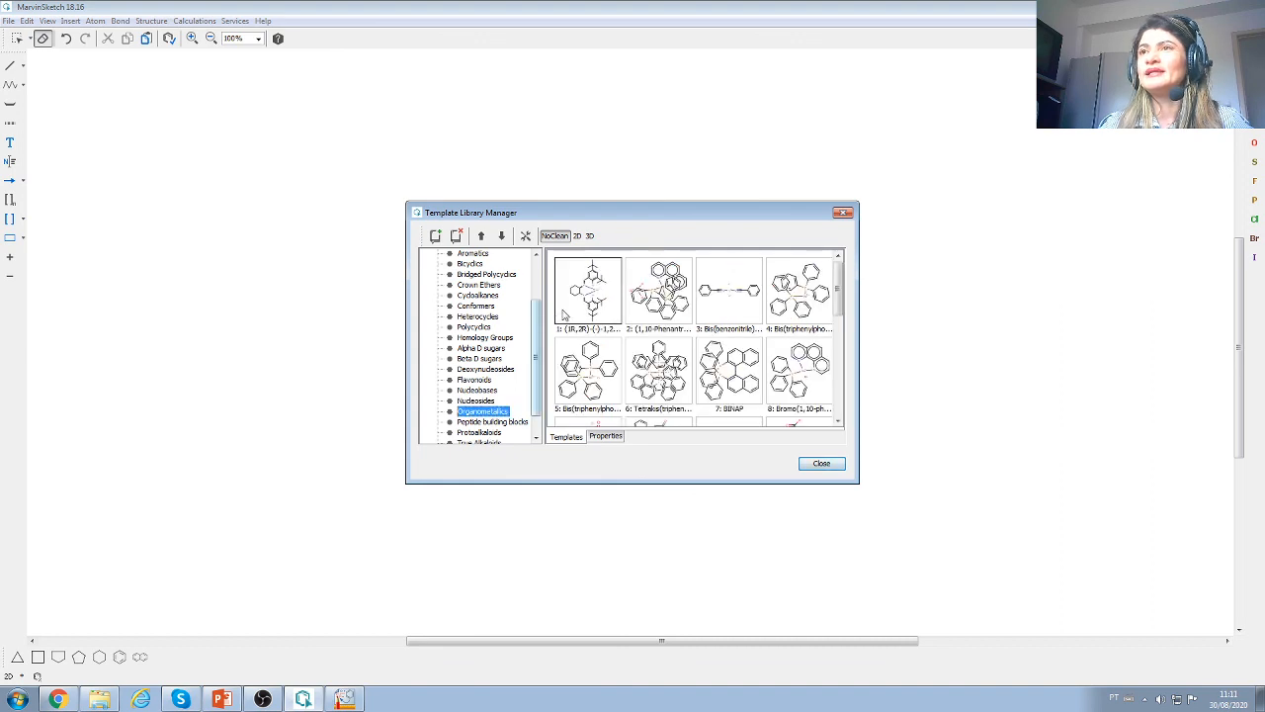
# Step: Look through the remaining template categories: Peptide building blocks, Protoalkaloids, True Alkaloids, Vitamins and My Templates
pyautogui.scroll(-1, 524, 355)
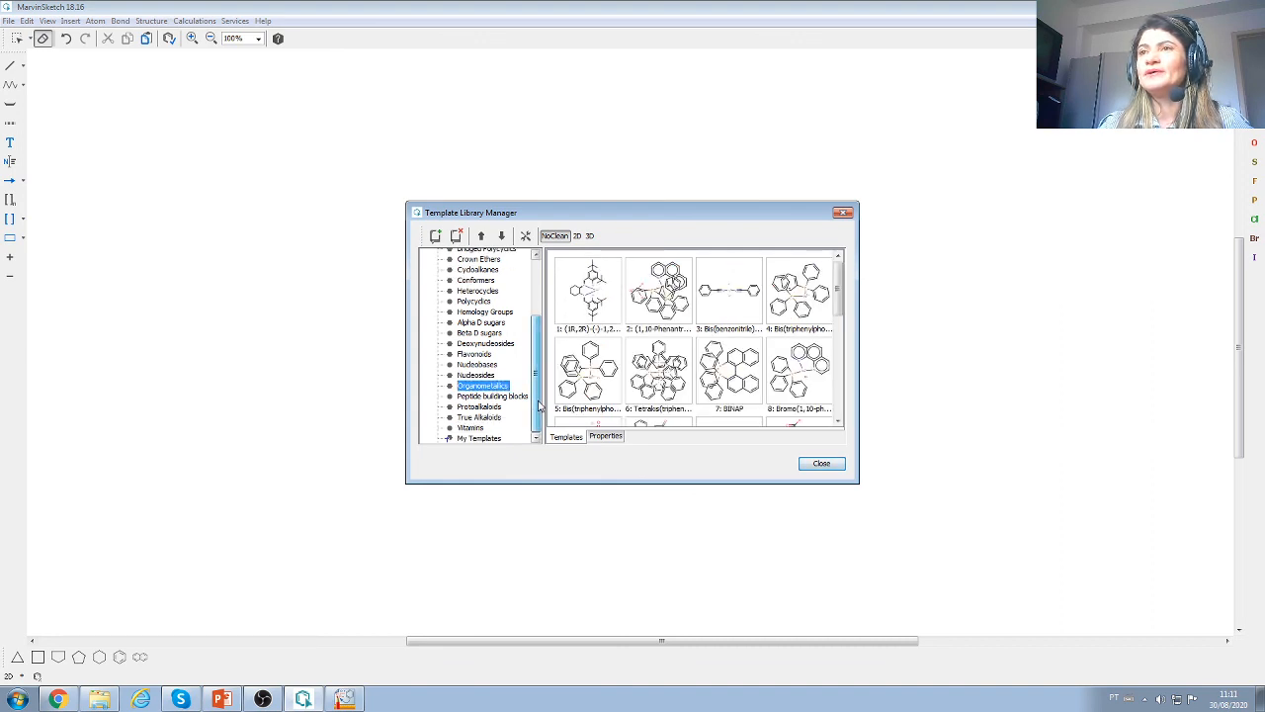
pyautogui.click(502, 396)
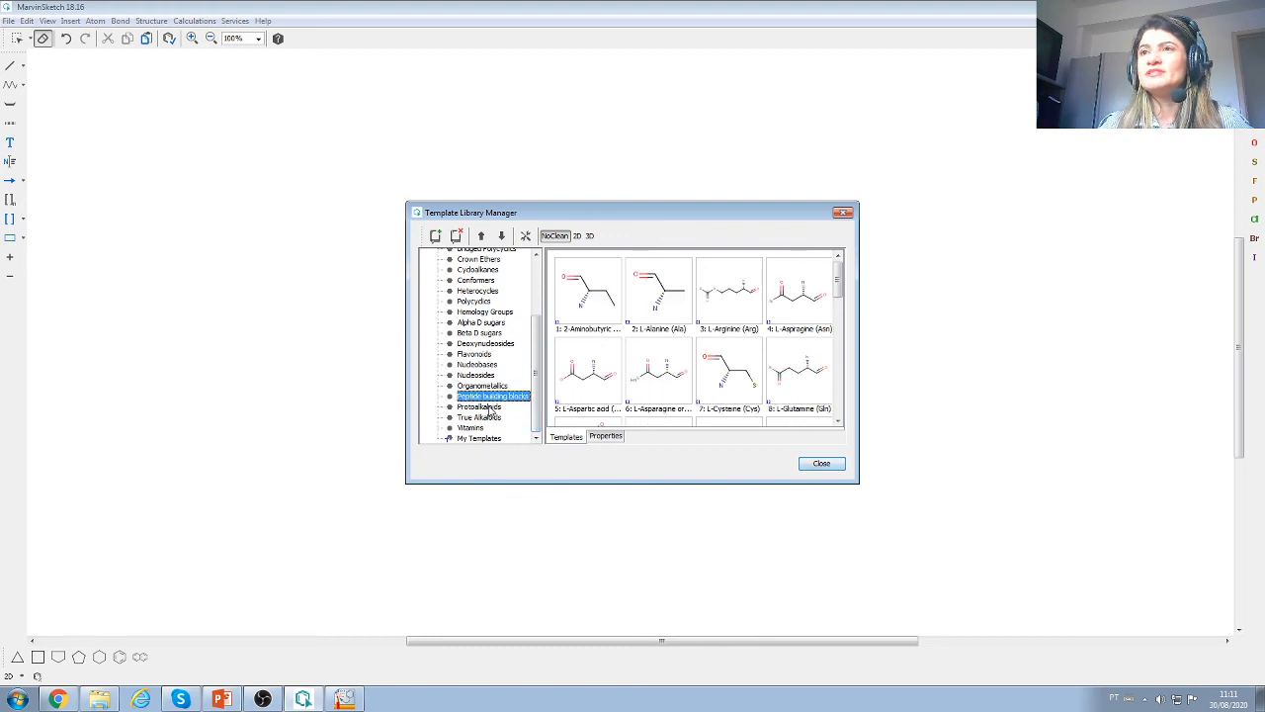
pyautogui.click(485, 406)
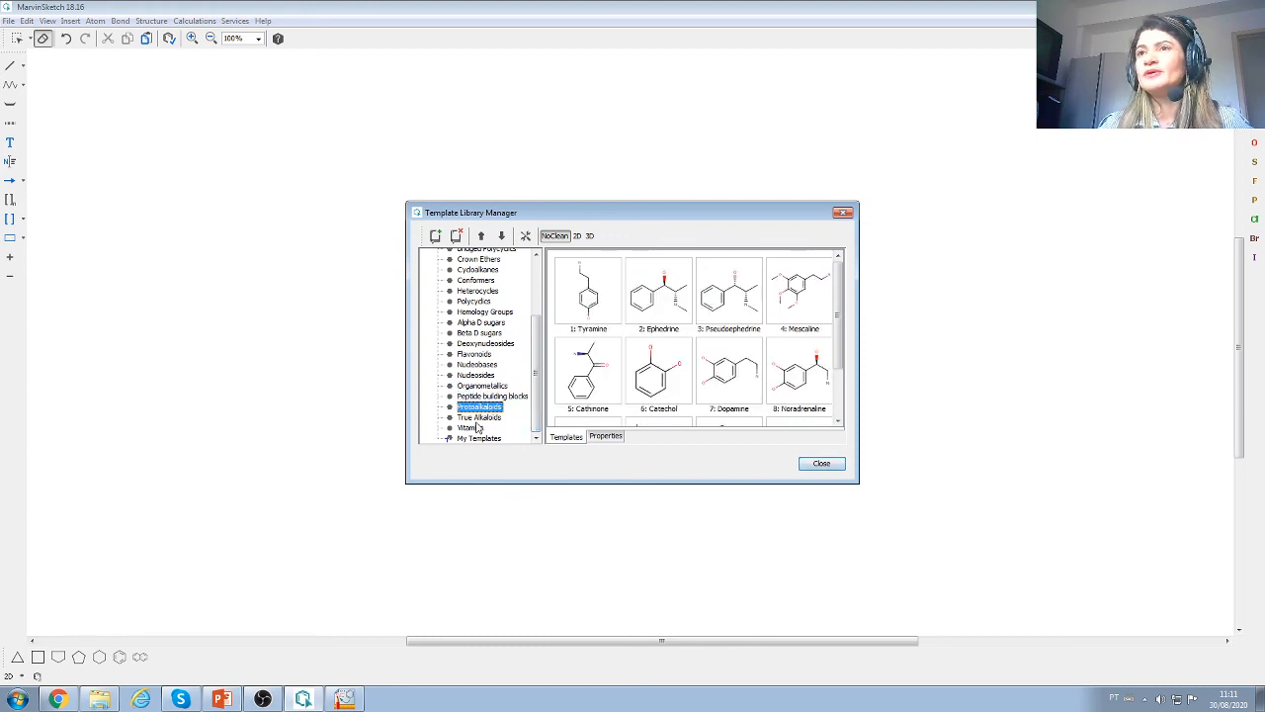
pyautogui.click(478, 418)
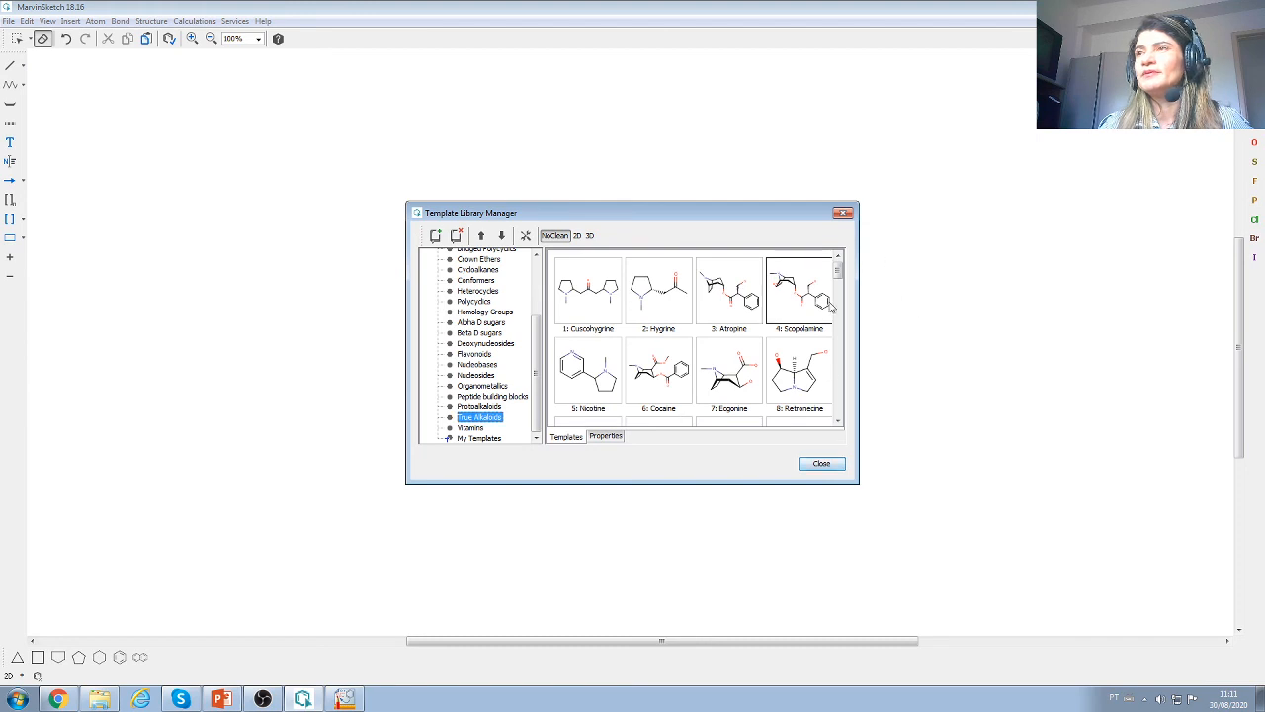
pyautogui.scroll(-10, 837, 279)
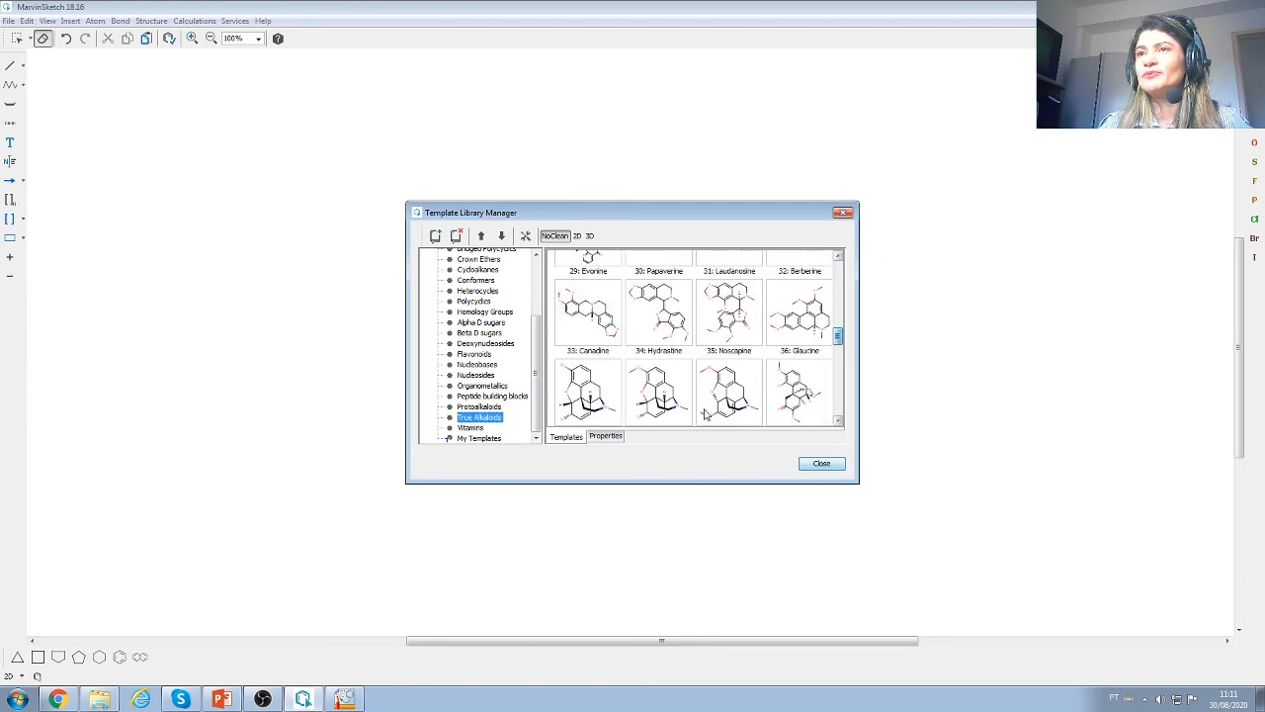
pyautogui.click(471, 428)
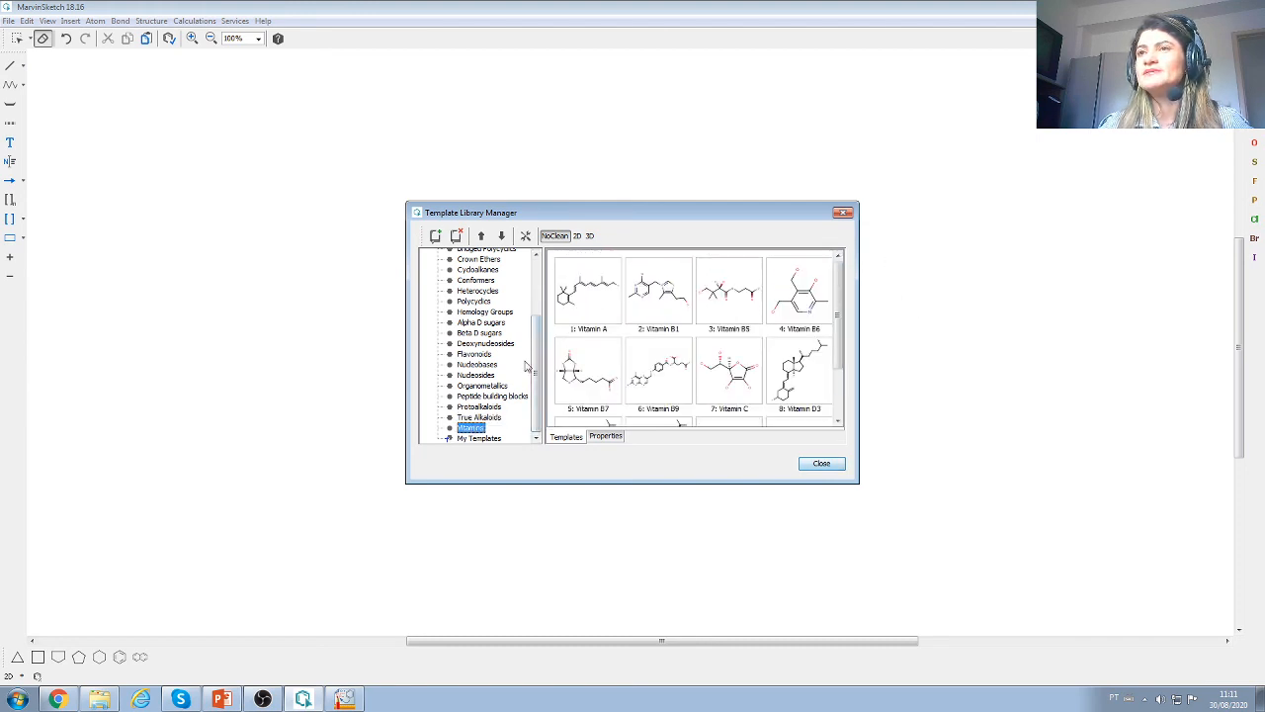
pyautogui.click(486, 439)
pyautogui.moveTo(536, 400); pyautogui.dragTo(531, 260)
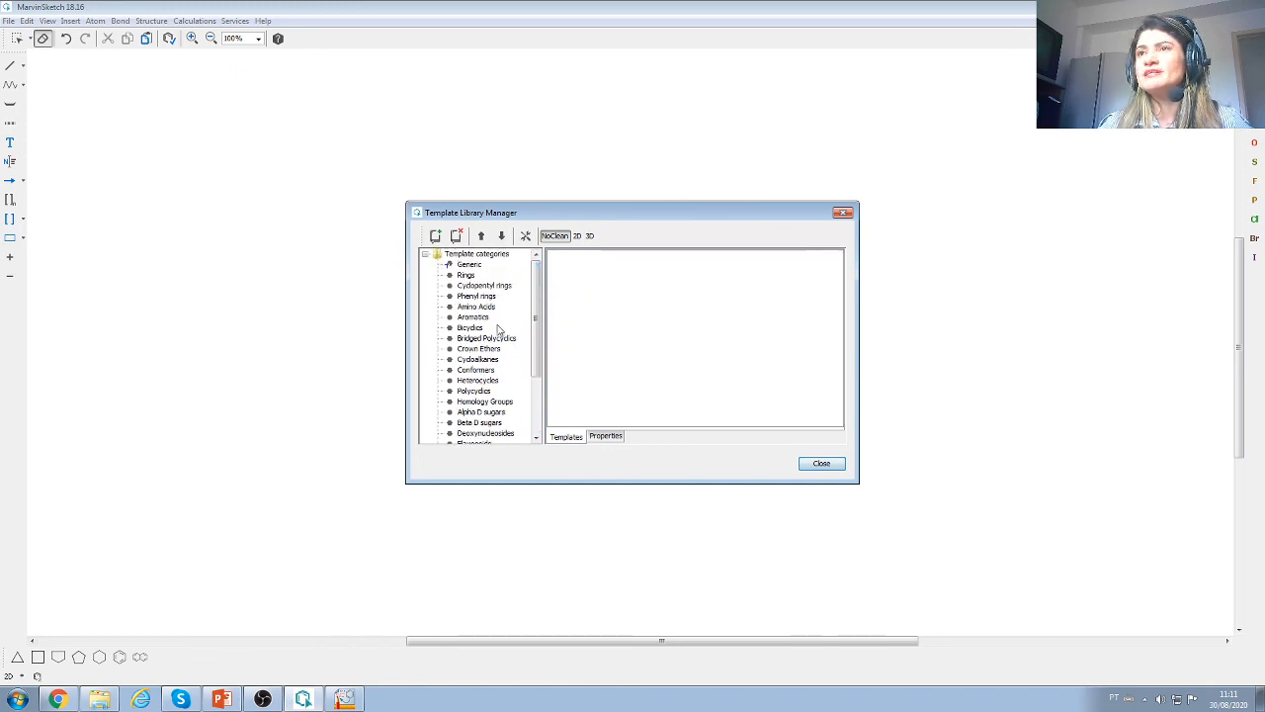
# Step: Place the Bicyclo[2.2.2] template from the Bicyclics category on the empty canvas and close the template library
pyautogui.click(482, 329)
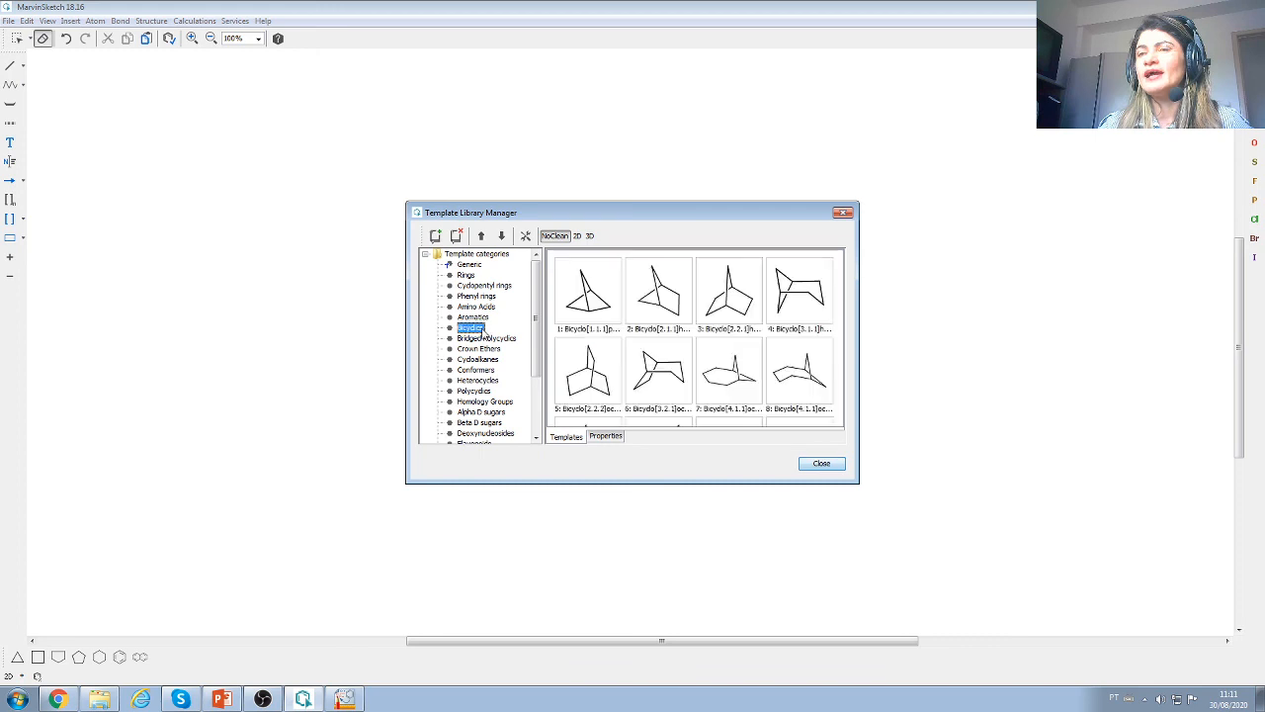
pyautogui.click(596, 388)
pyautogui.click(263, 220)
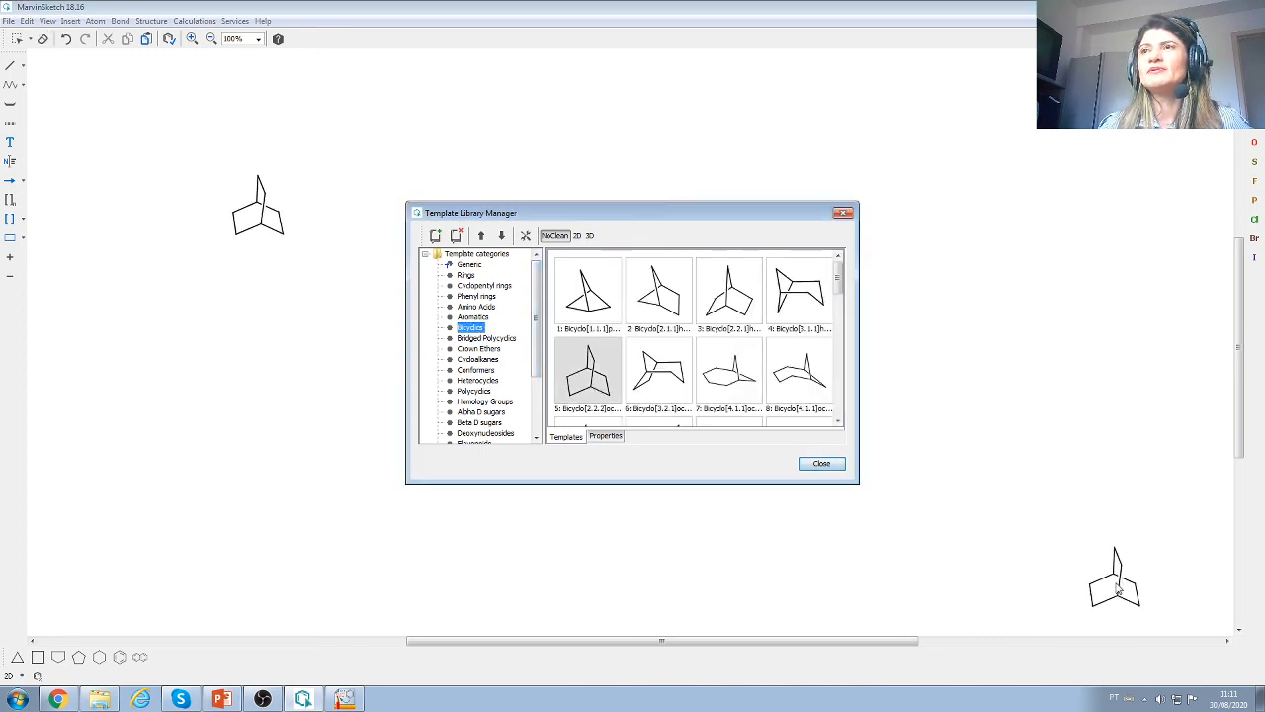
pyautogui.click(843, 213)
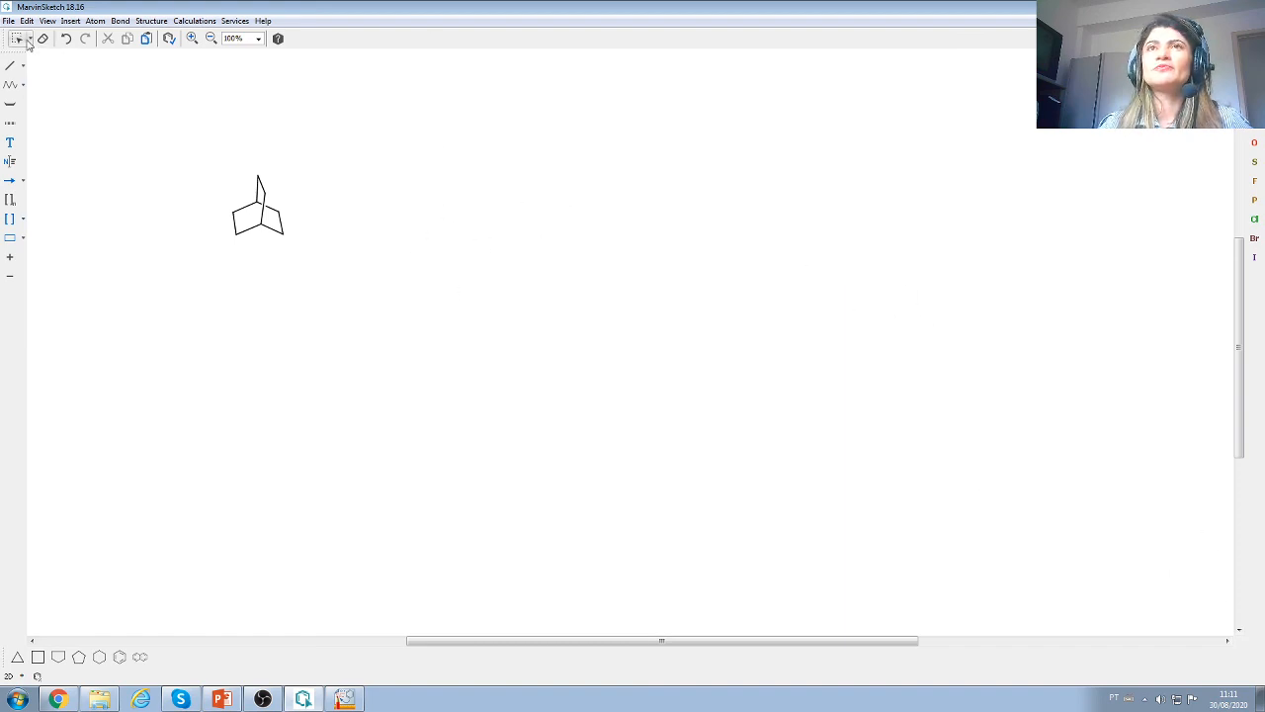
# Step: Select the whole bicyclic structure, bring up its context options and clear the selection
pyautogui.click(28, 42)
pyautogui.moveTo(200, 154); pyautogui.dragTo(405, 265)
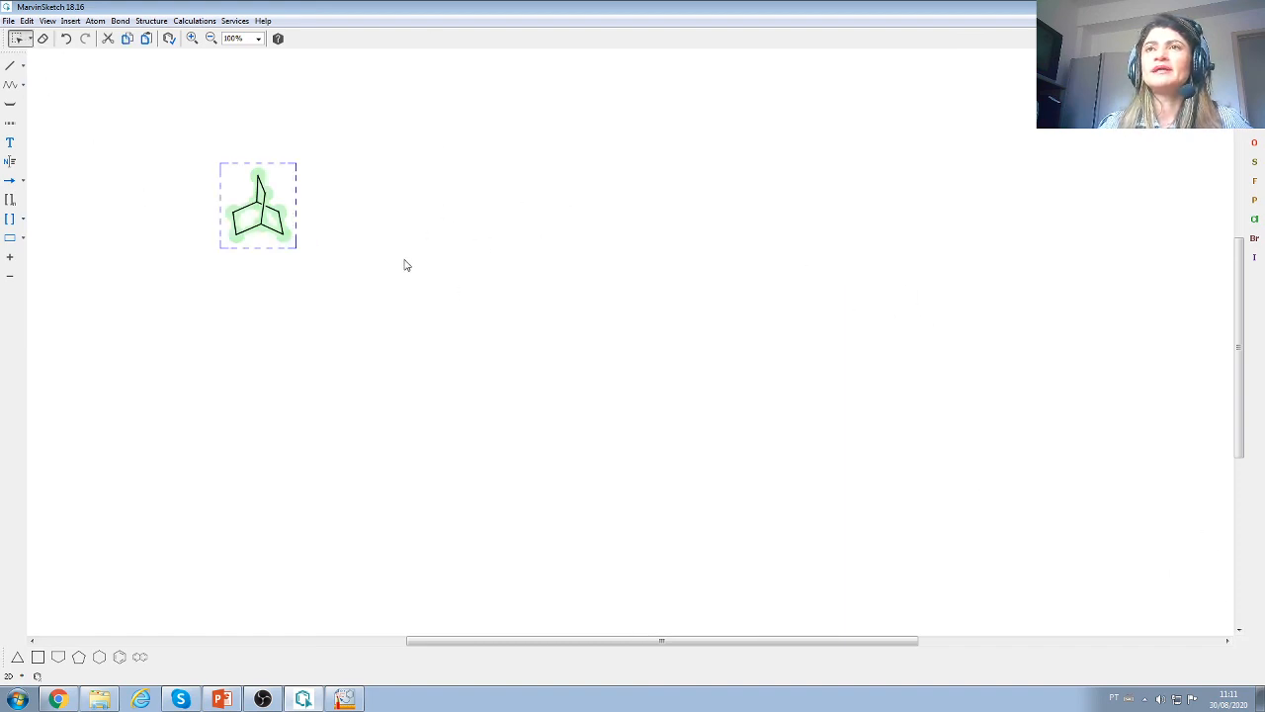
pyautogui.rightClick(265, 210)
pyautogui.click(300, 240)
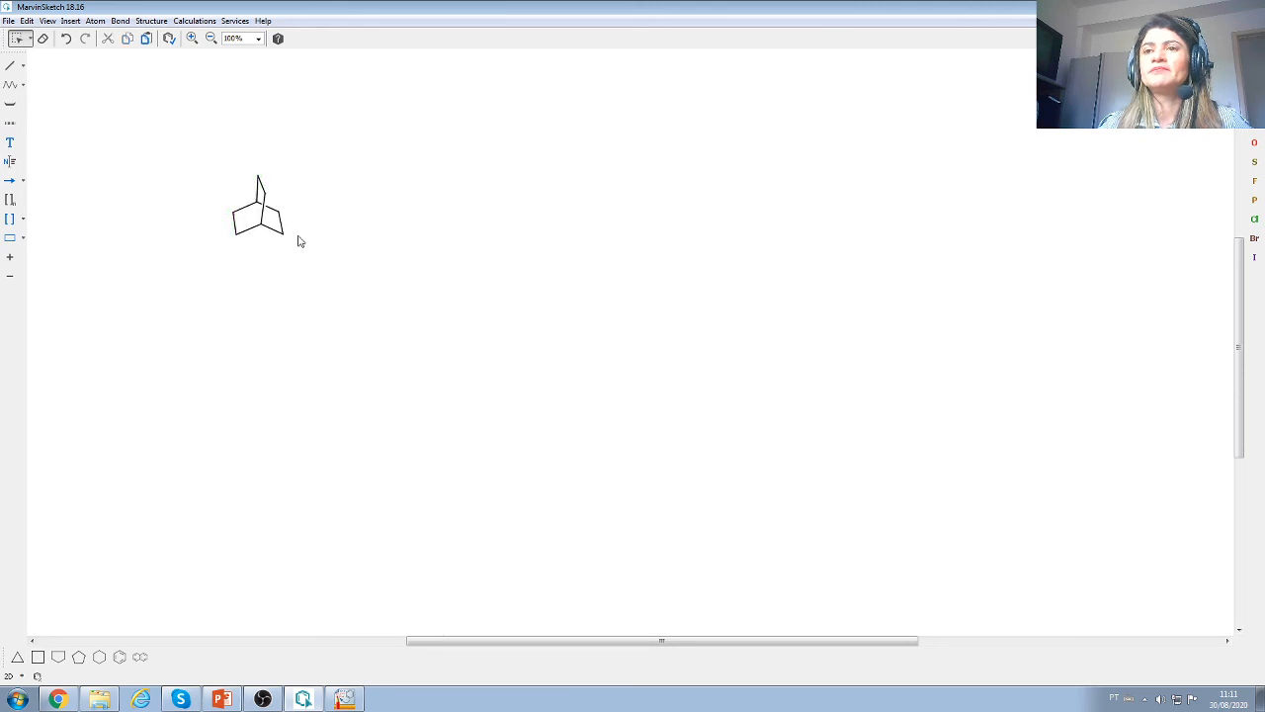
# Step: Switch to the PowerPoint presentation at its Bibliografia slide
pyautogui.click(222, 699)
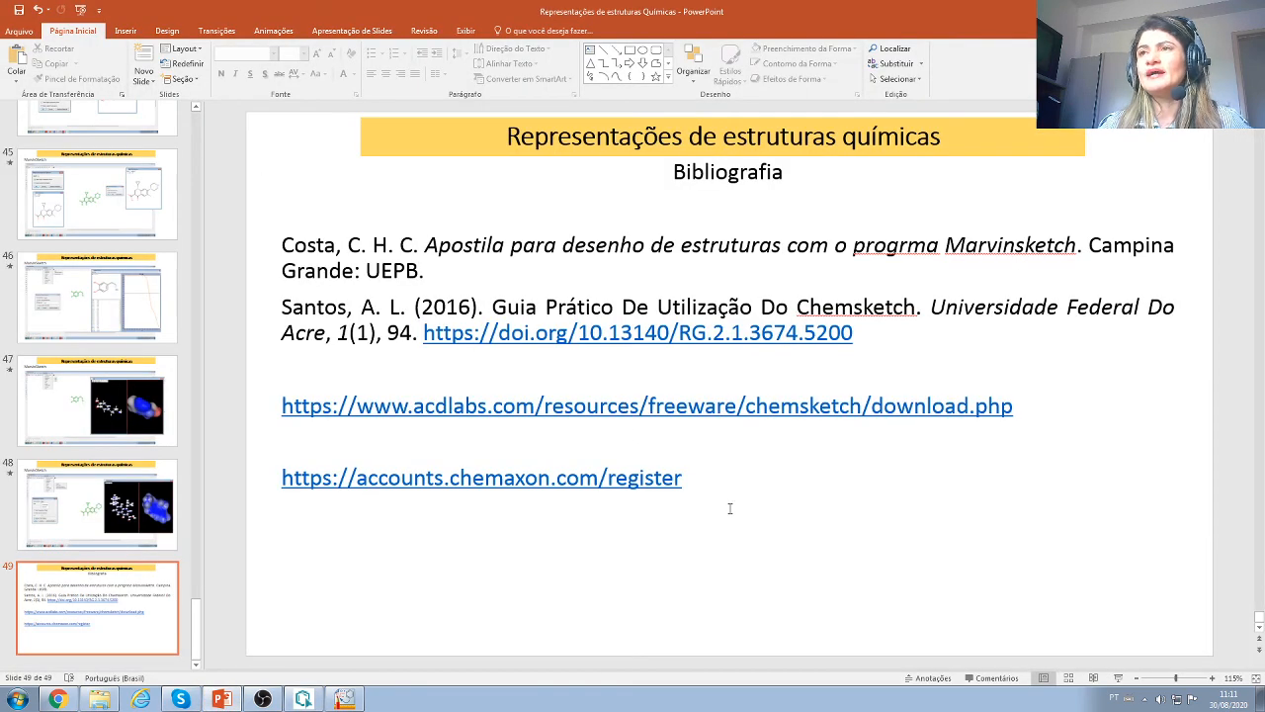
# Step: Try to paste the copied bicyclic structure onto the Bibliografia slide and into its text box, undoing both pastes
pyautogui.hotkey('ctrl', 'v')
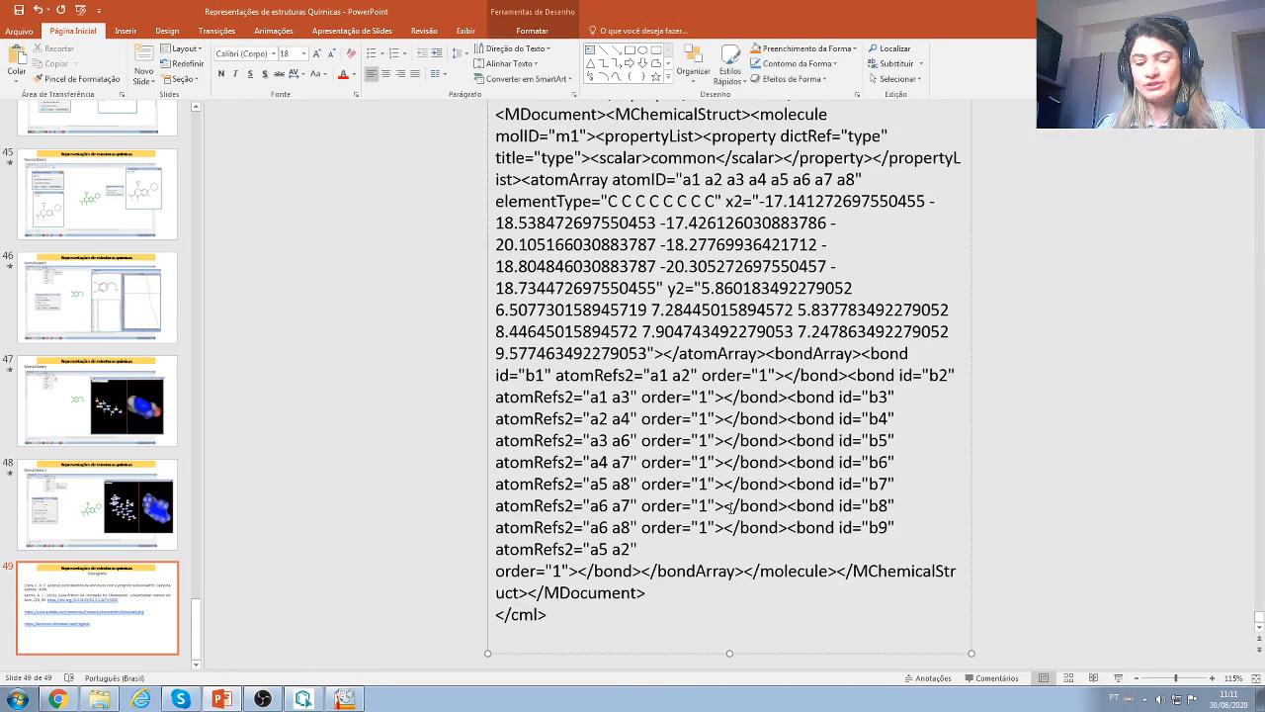
pyautogui.hotkey('ctrl', 'z')
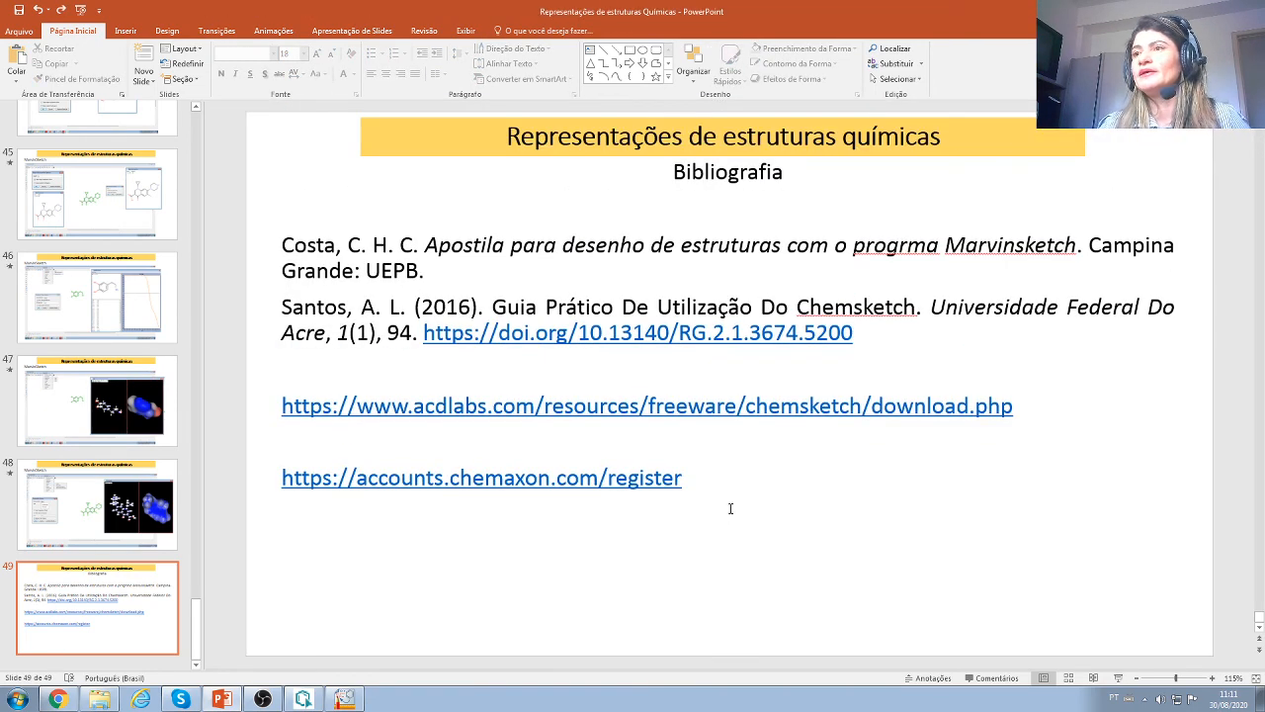
pyautogui.click(730, 508)
pyautogui.rightClick(730, 508)
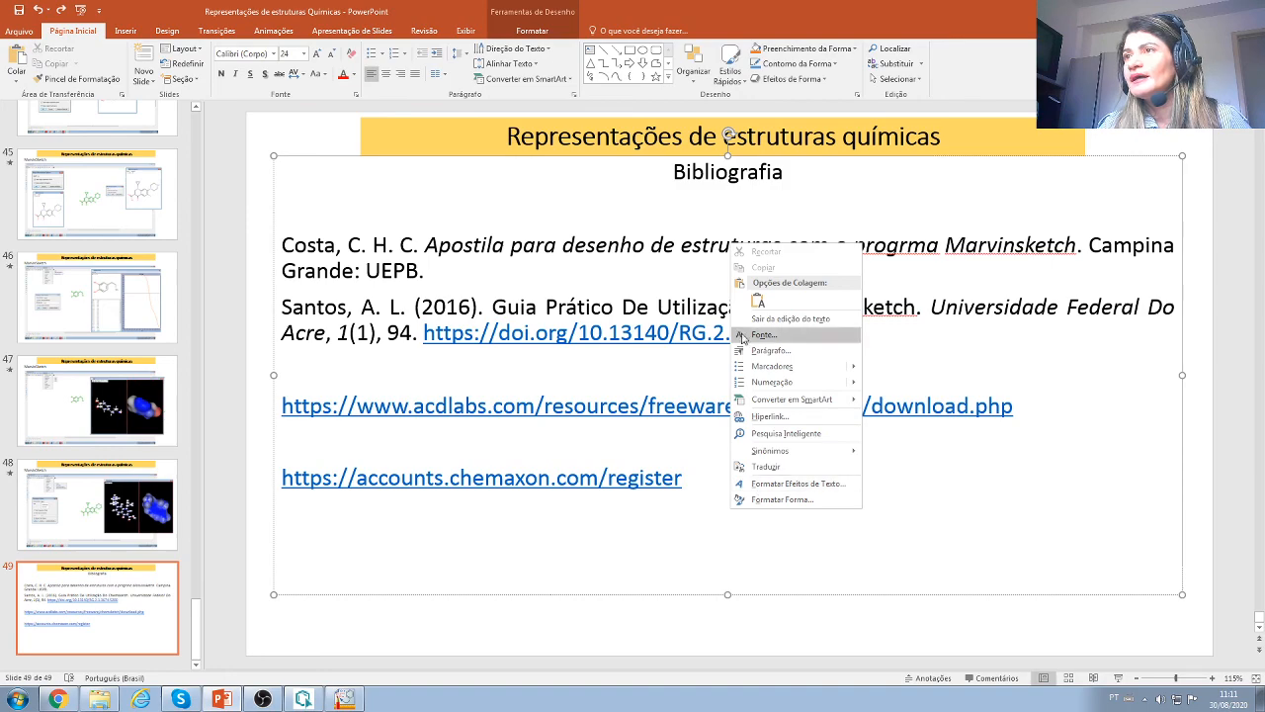
pyautogui.click(758, 301)
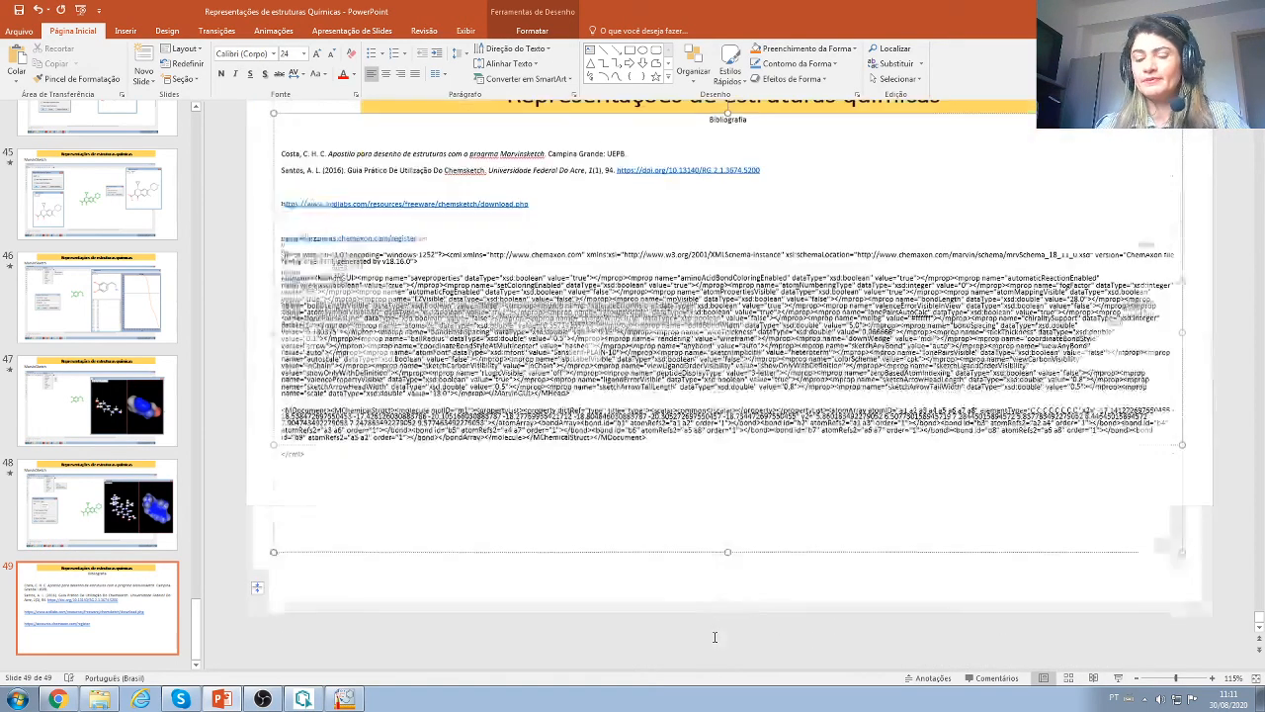
pyautogui.hotkey('ctrl', 'z')
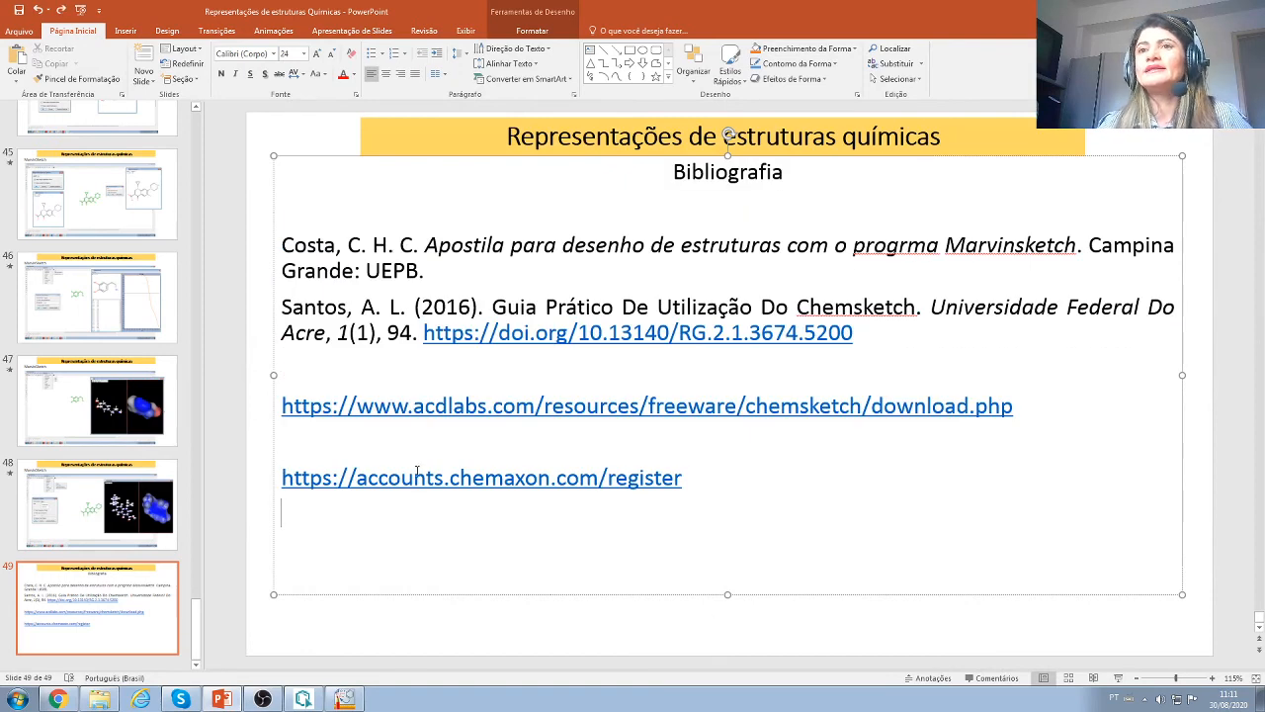
# Step: Switch to MarvinSketch and erase one atom of the bicyclic structure's upper bridge and its lower bridgehead atom
pyautogui.click(303, 699)
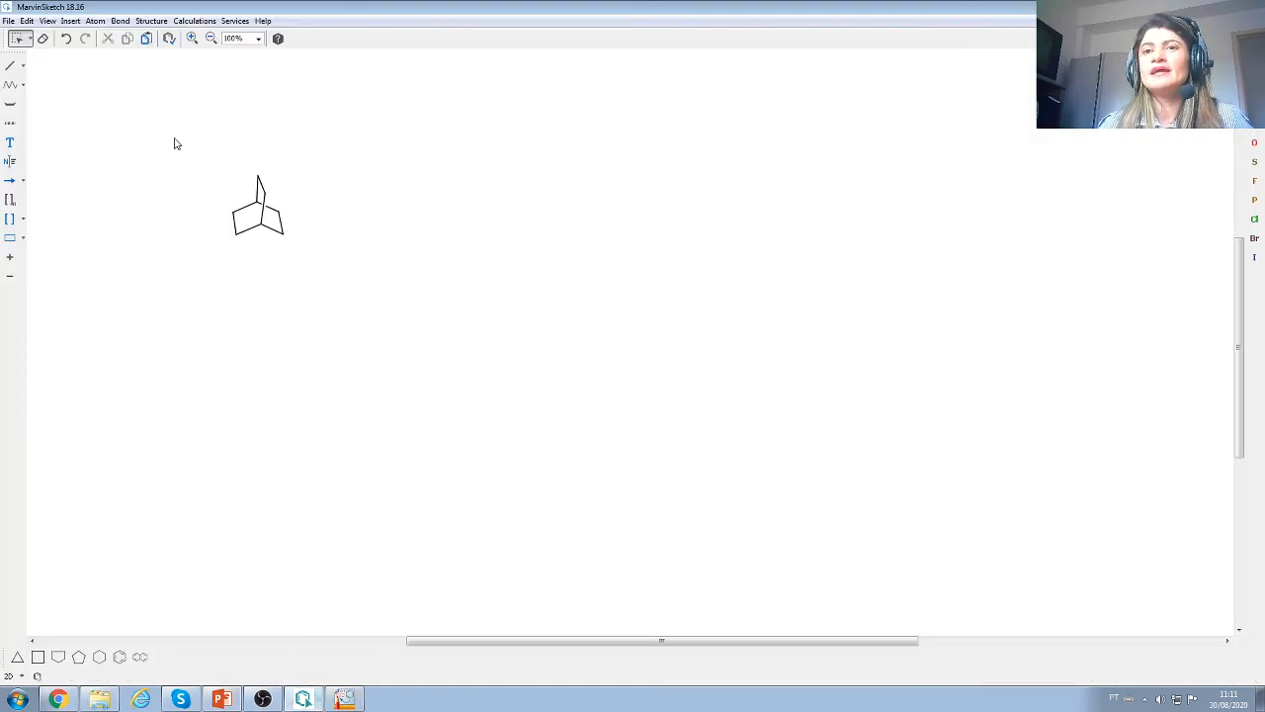
pyautogui.click(42, 38)
pyautogui.click(264, 194)
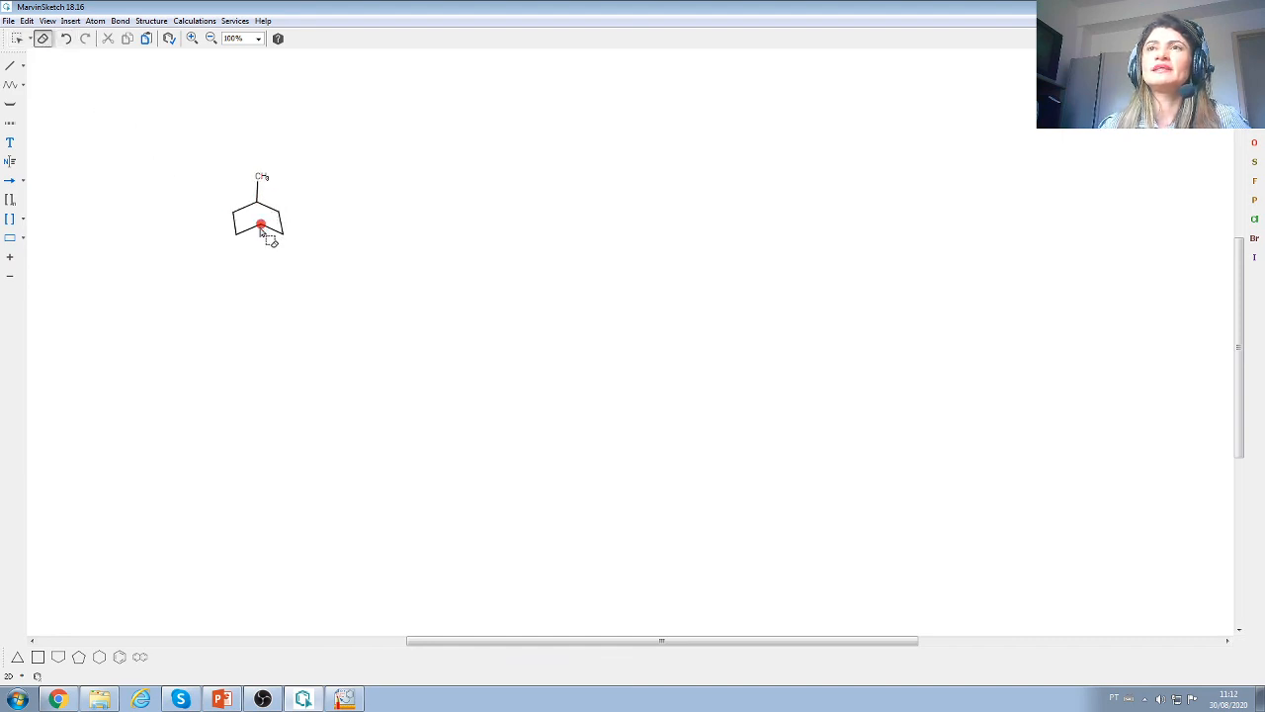
pyautogui.click(262, 225)
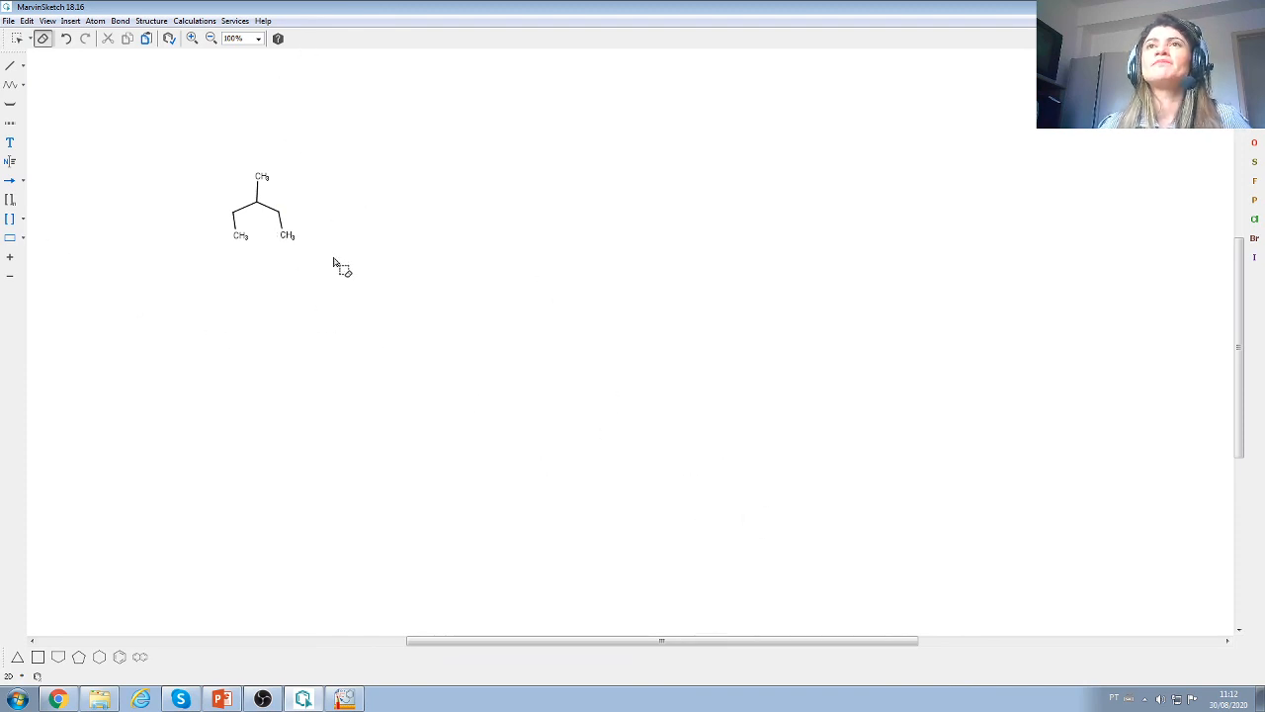
# Step: Draw a short retrosynthetic arrow to the right of the remaining structure
pyautogui.click(22, 182)
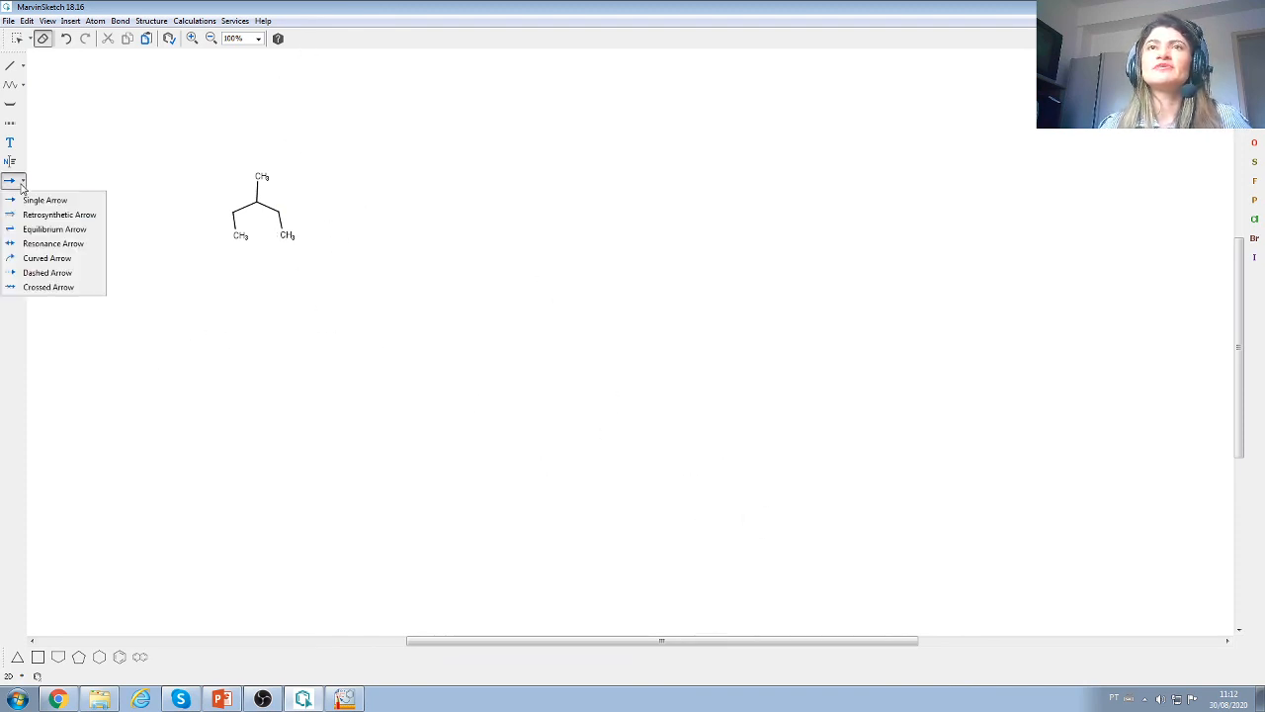
pyautogui.click(31, 214)
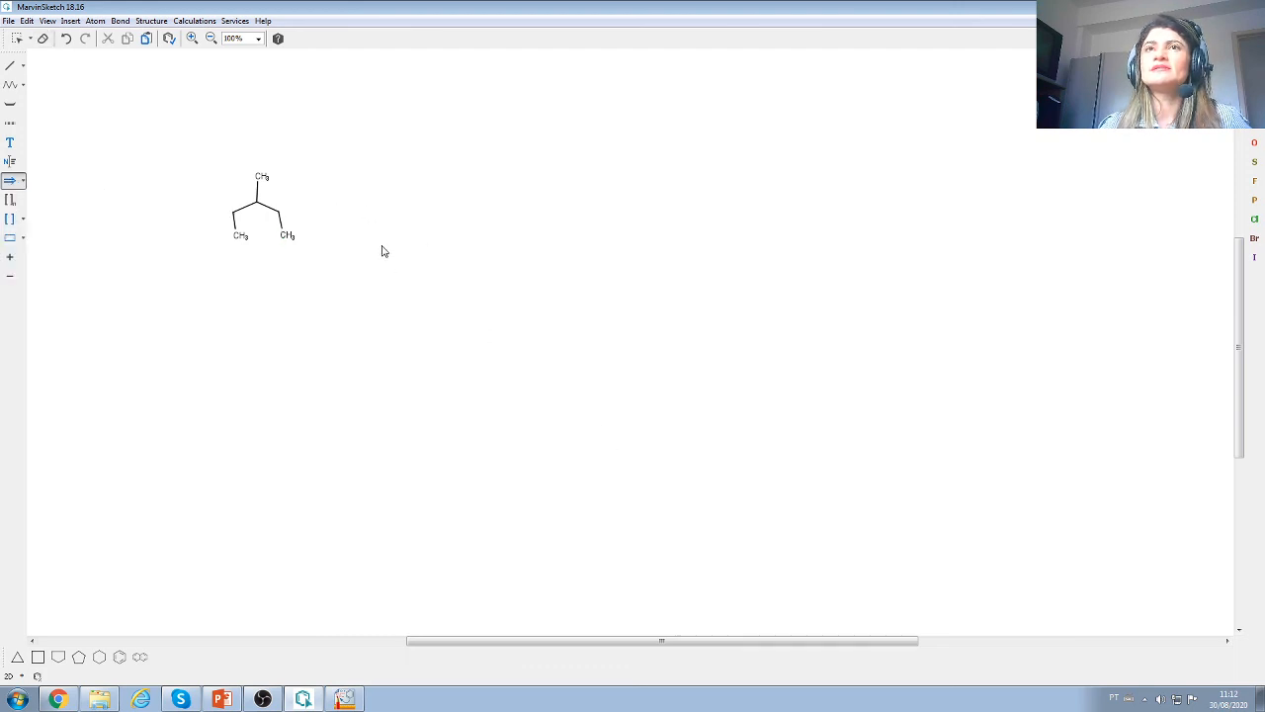
pyautogui.moveTo(383, 251); pyautogui.dragTo(453, 255)
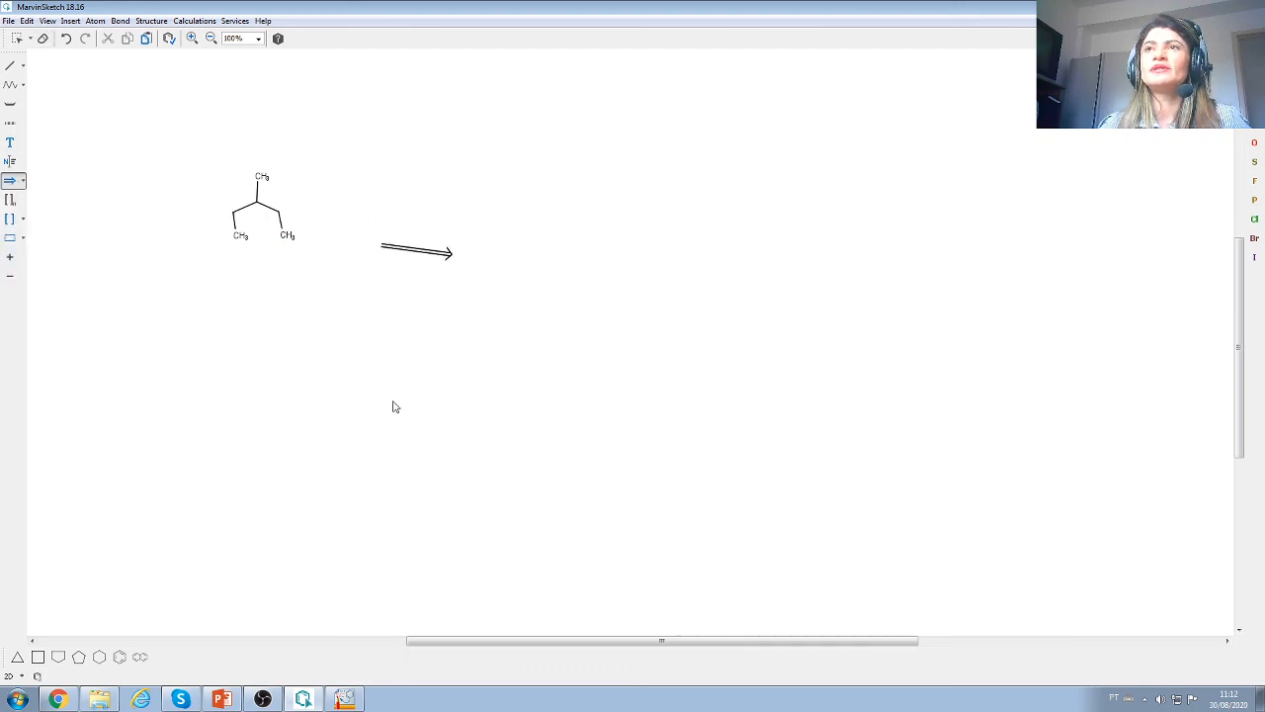
pyautogui.click(23, 220)
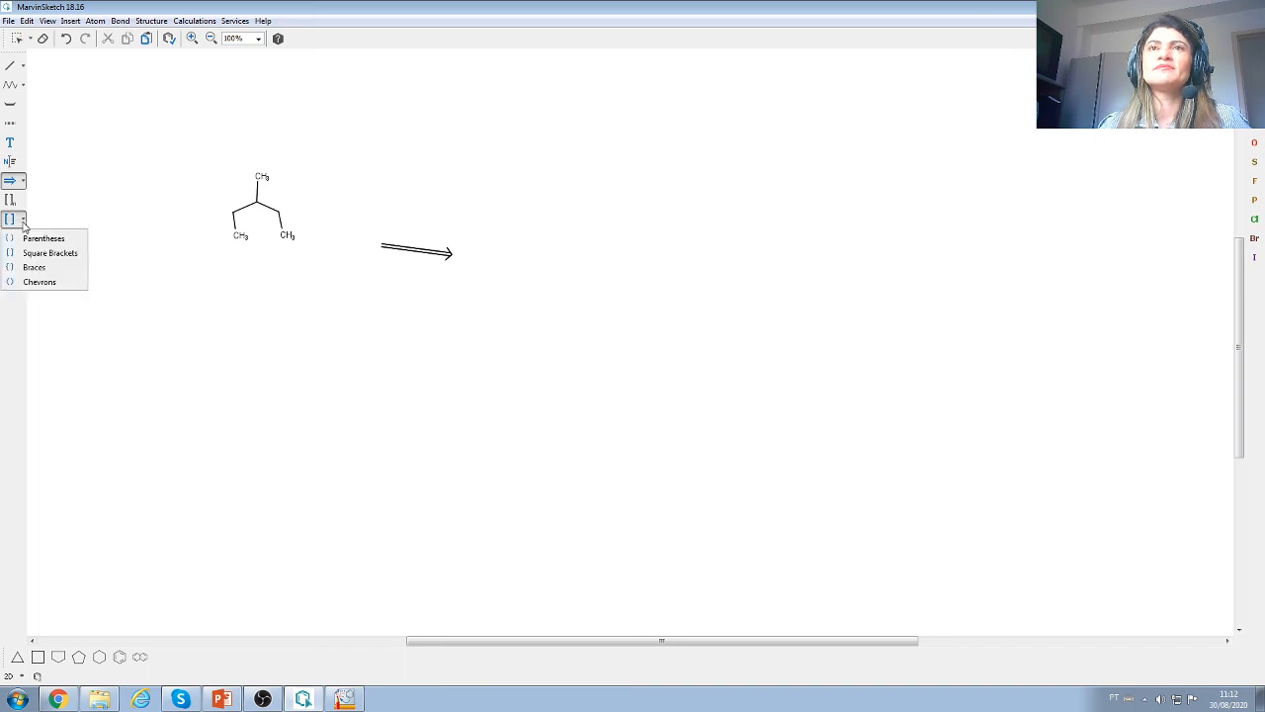
pyautogui.click(23, 222)
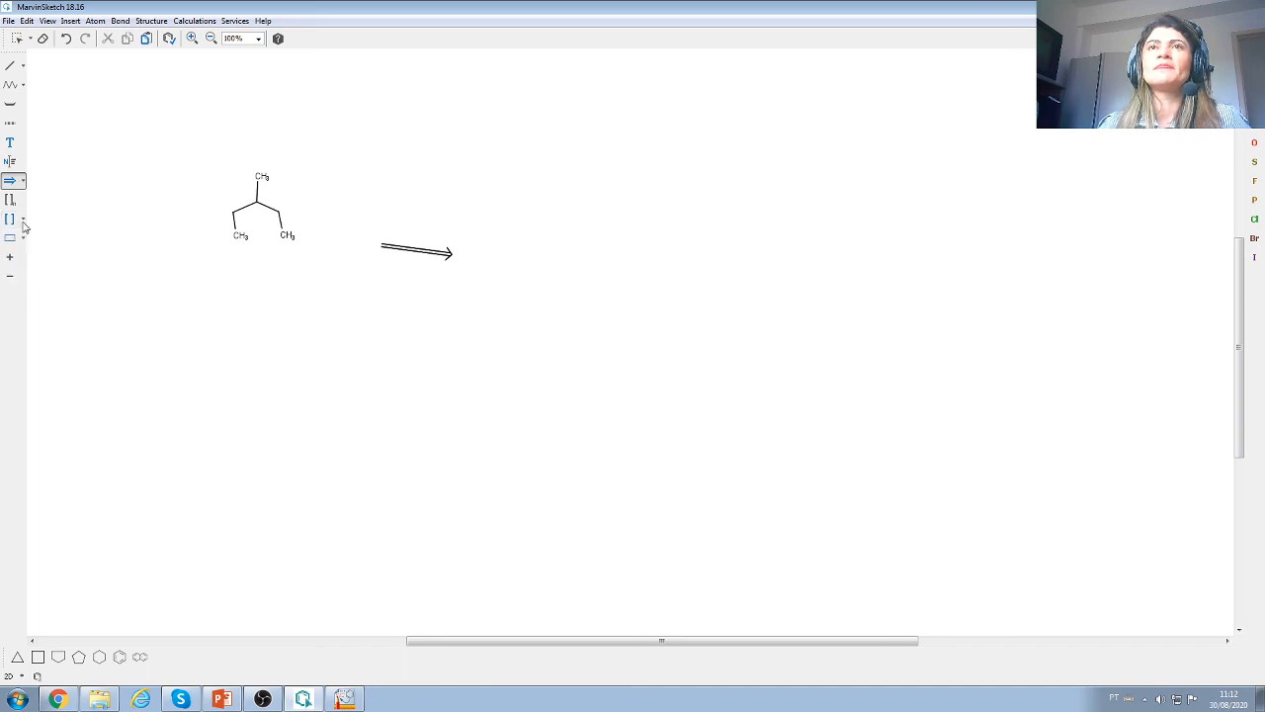
pyautogui.click(10, 104)
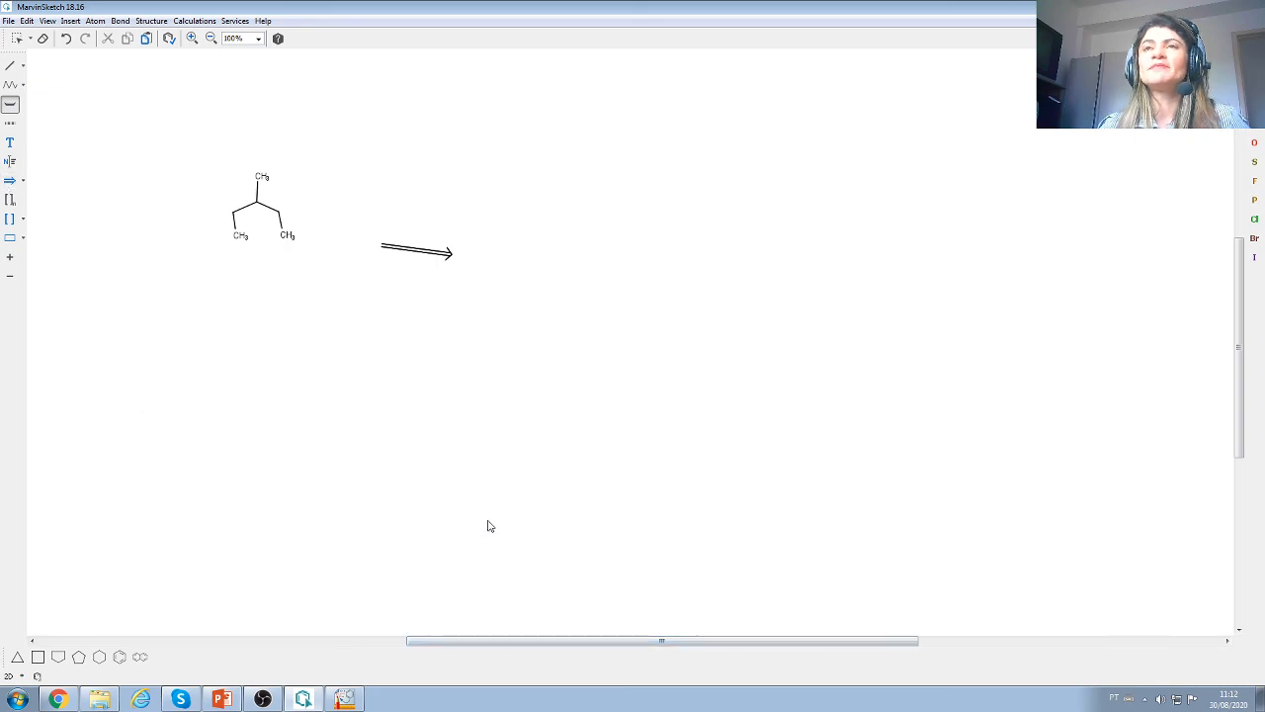
# Step: Switch to the PowerPoint presentation, go back to slide 42 on MarvinSketch's Name to Structure, and start the slide show from it
pyautogui.click(221, 698)
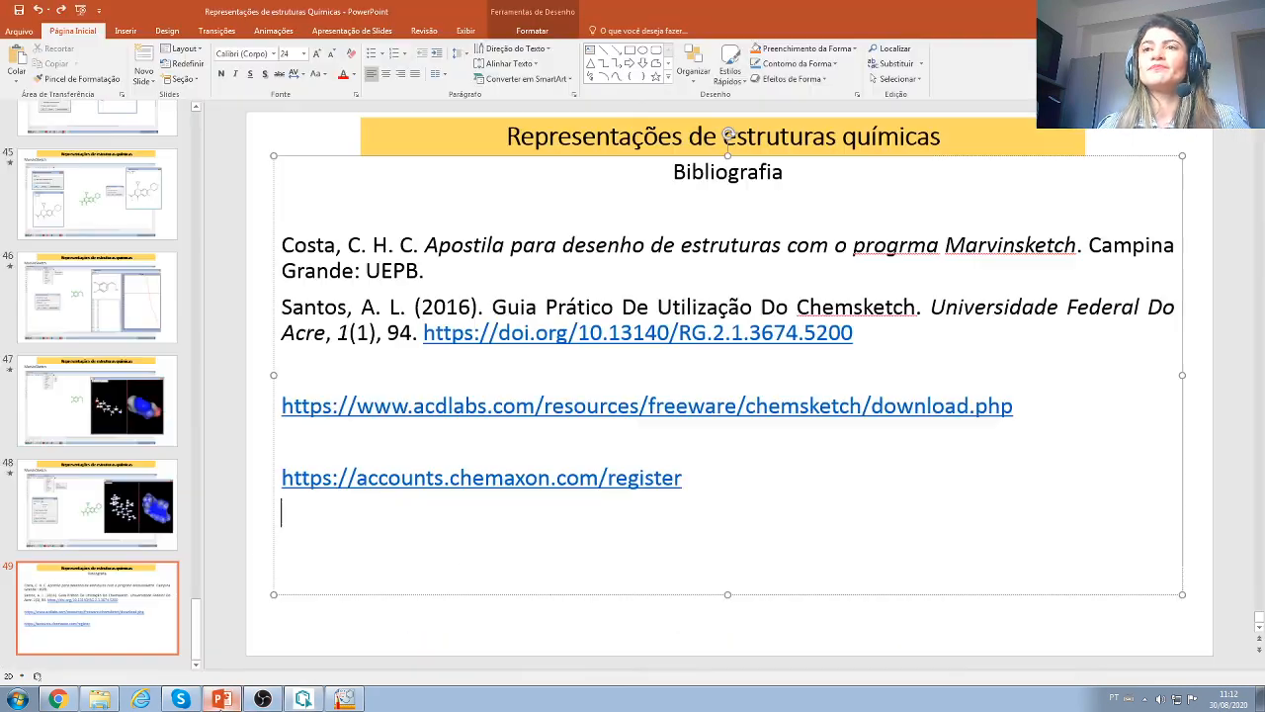
pyautogui.press('Up')
pyautogui.press('Up')
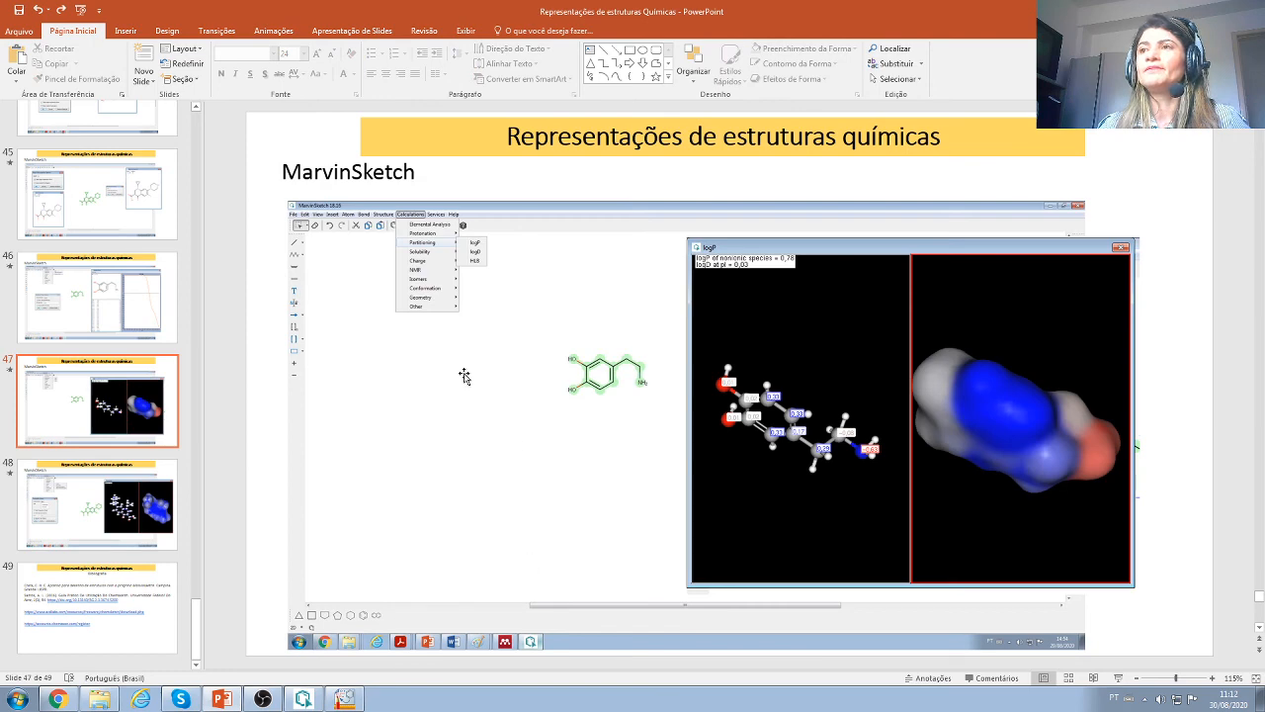
pyautogui.press('Up')
pyautogui.press('Up')
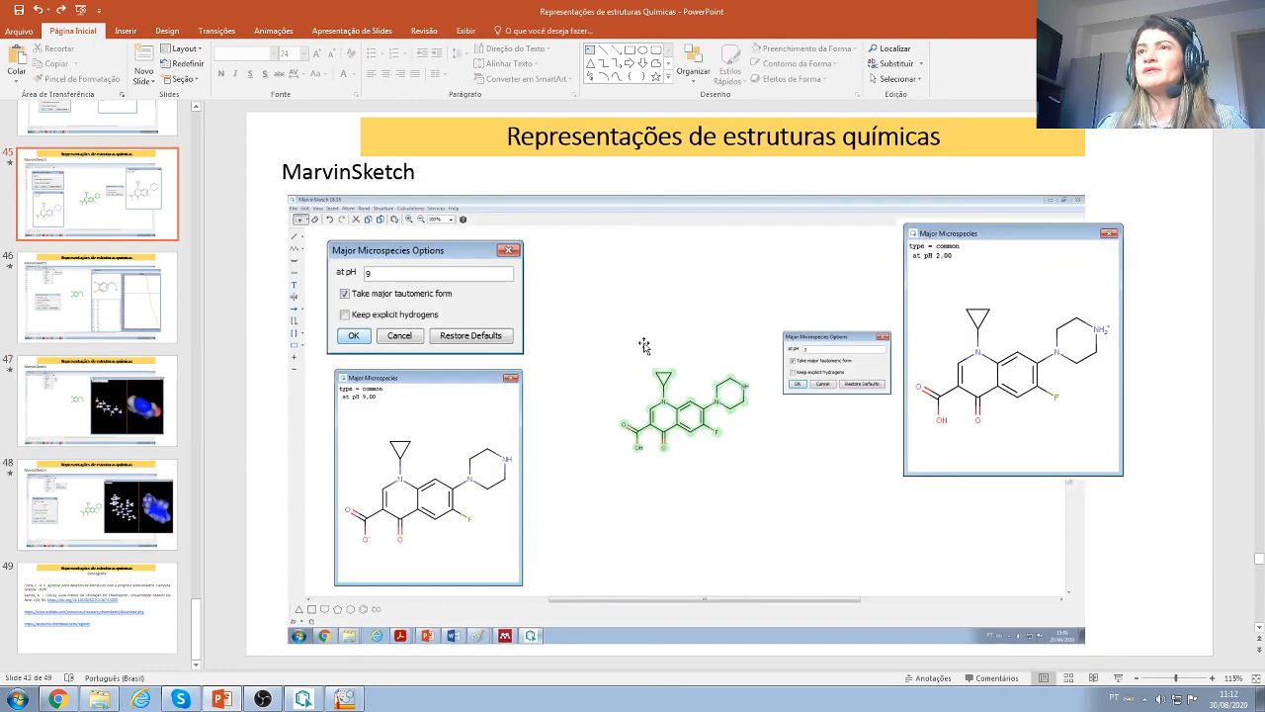
pyautogui.press('Up')
pyautogui.press('Up')
pyautogui.press('Up')
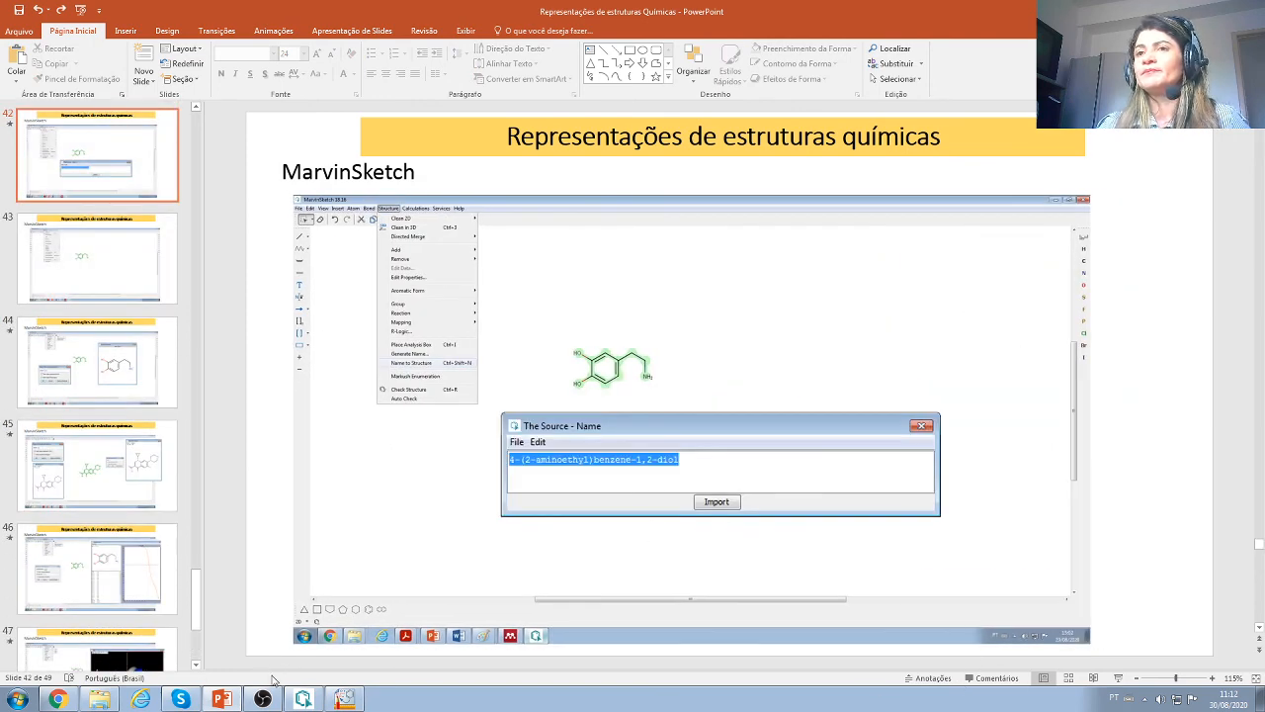
pyautogui.click(1118, 680)
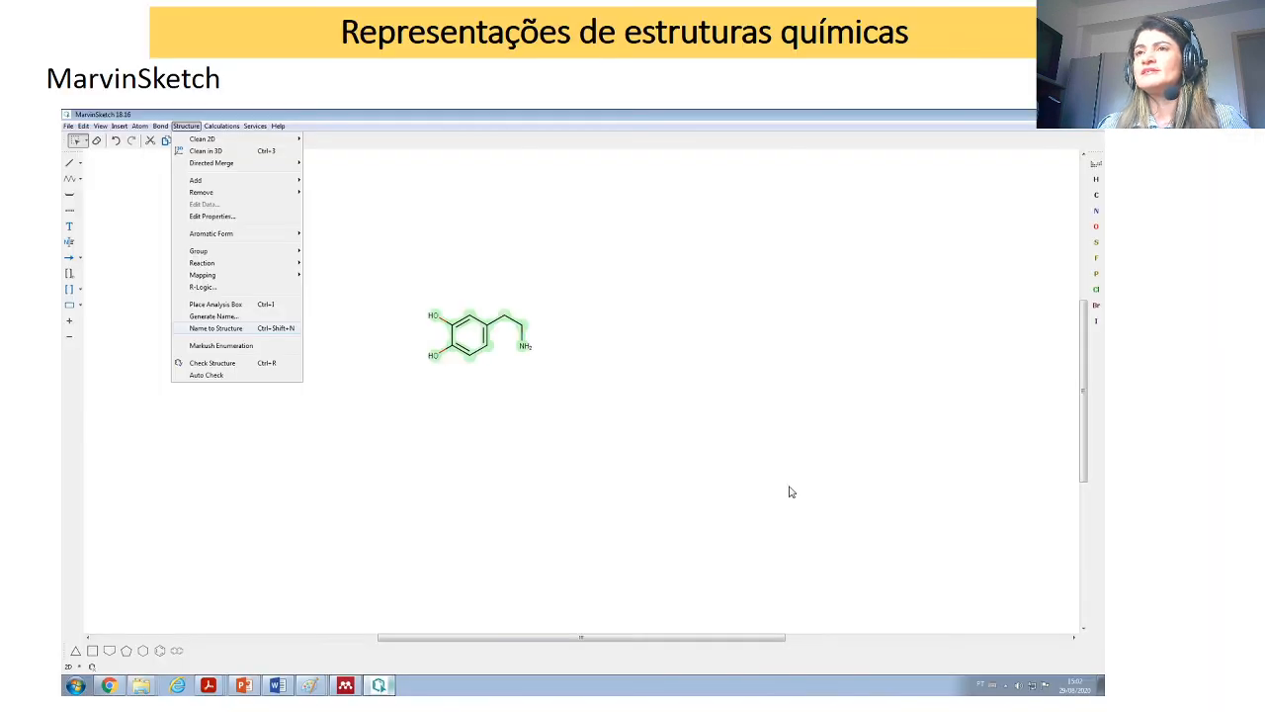